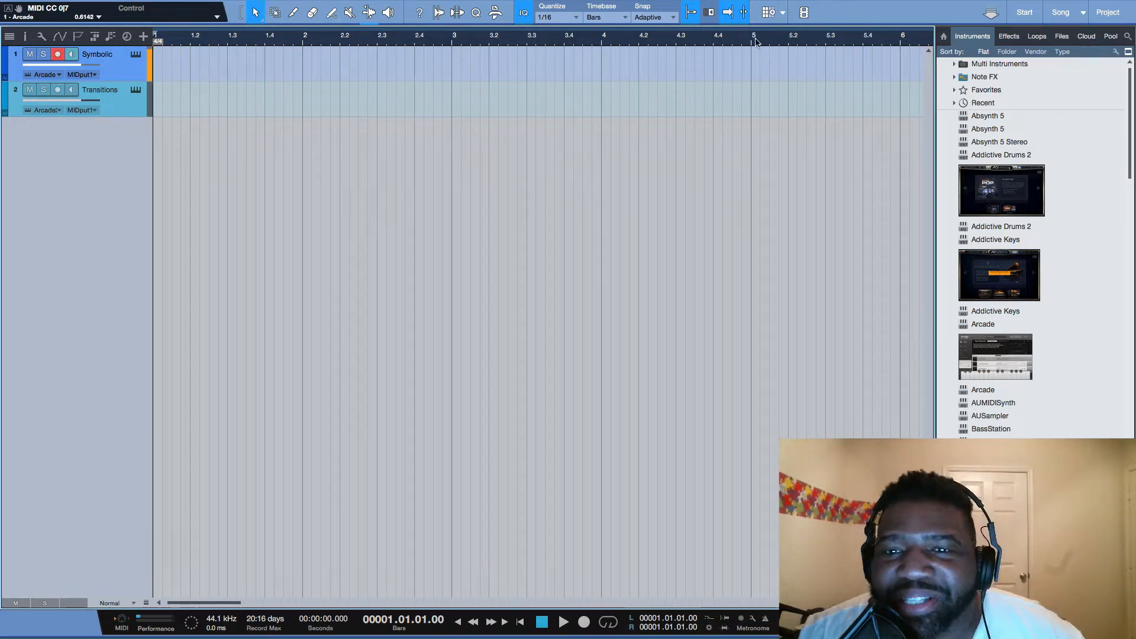
- Set the loop range from bar 1 to bar 5 and show the Symbolic track's Arcade instrument in Play view
drag(755, 29, 156, 36)
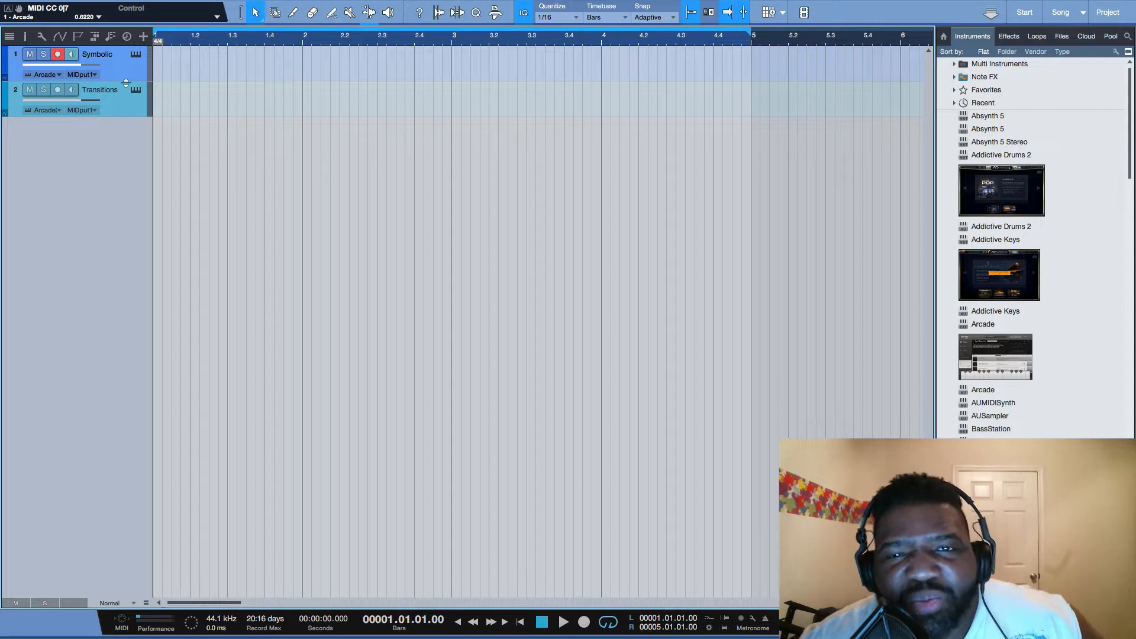
click(135, 55)
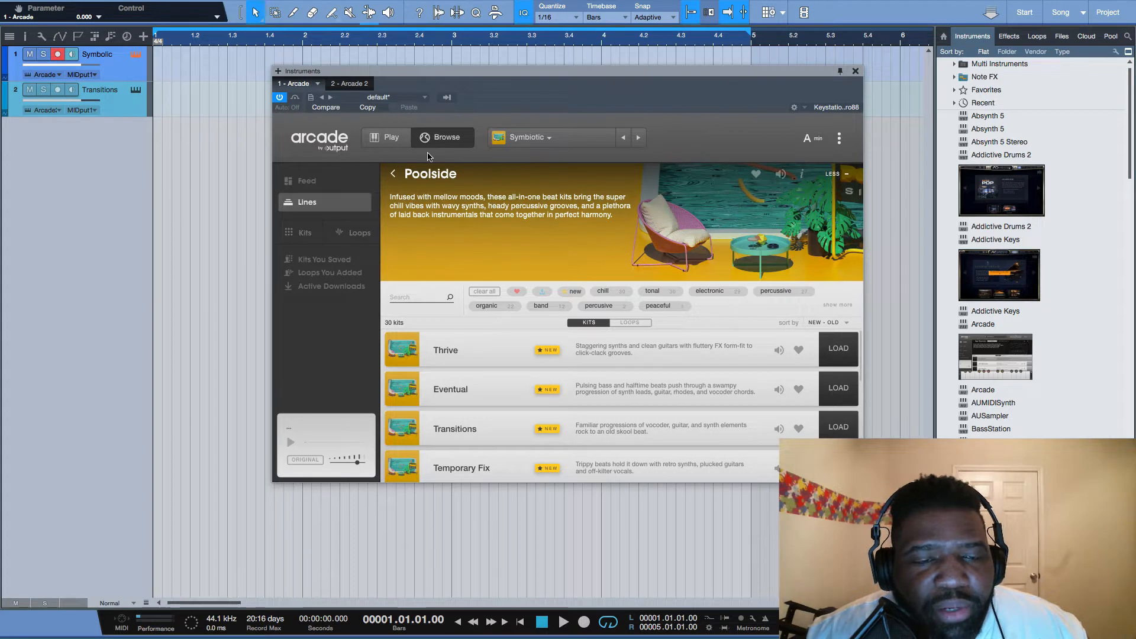
click(388, 137)
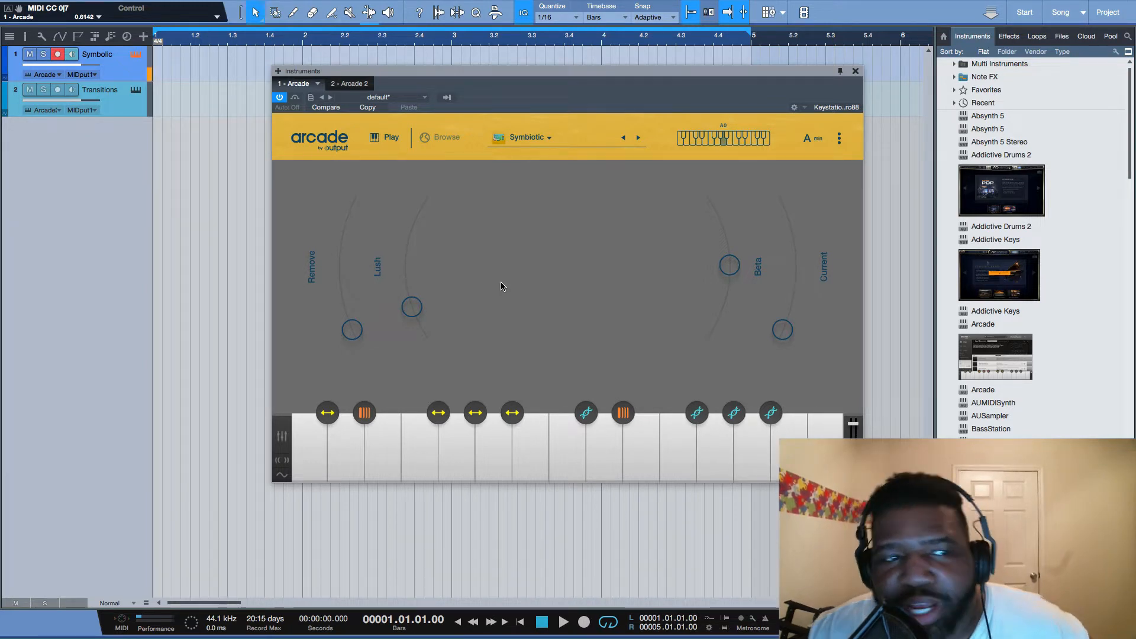
- Show the Transitions track's Arcade instrument in Play view and make that track the armed one
click(139, 90)
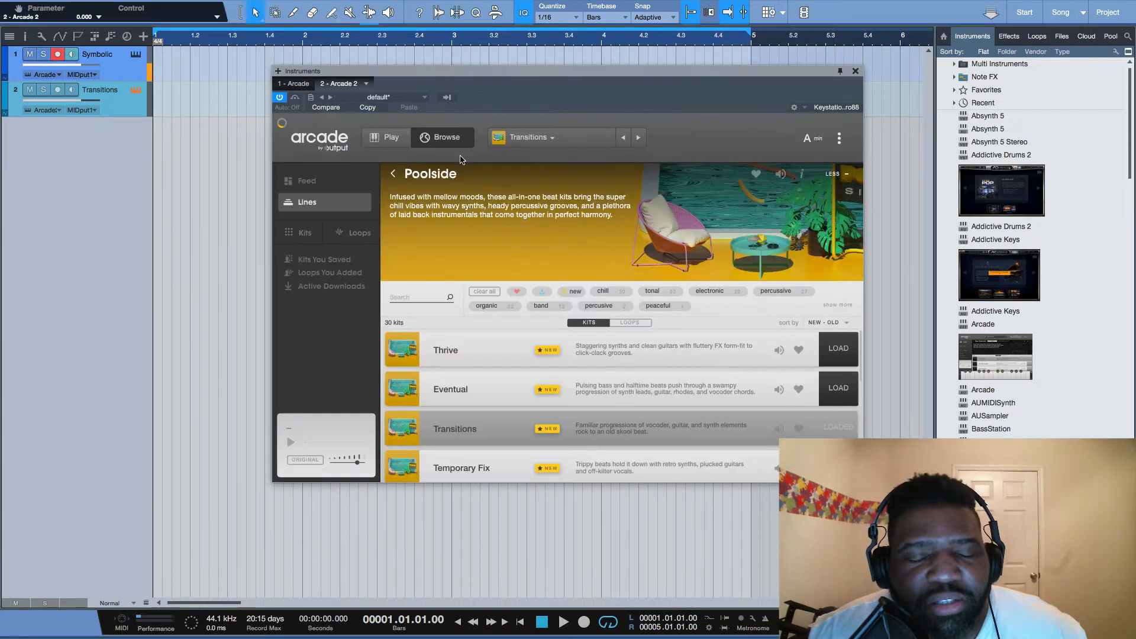
click(391, 141)
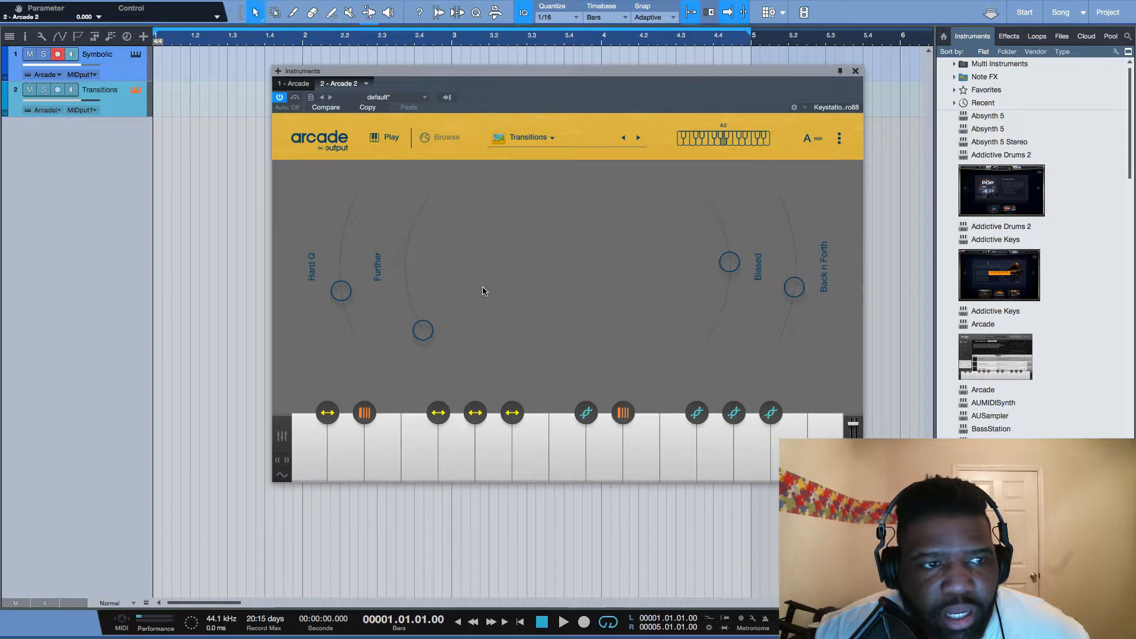
key(Down)
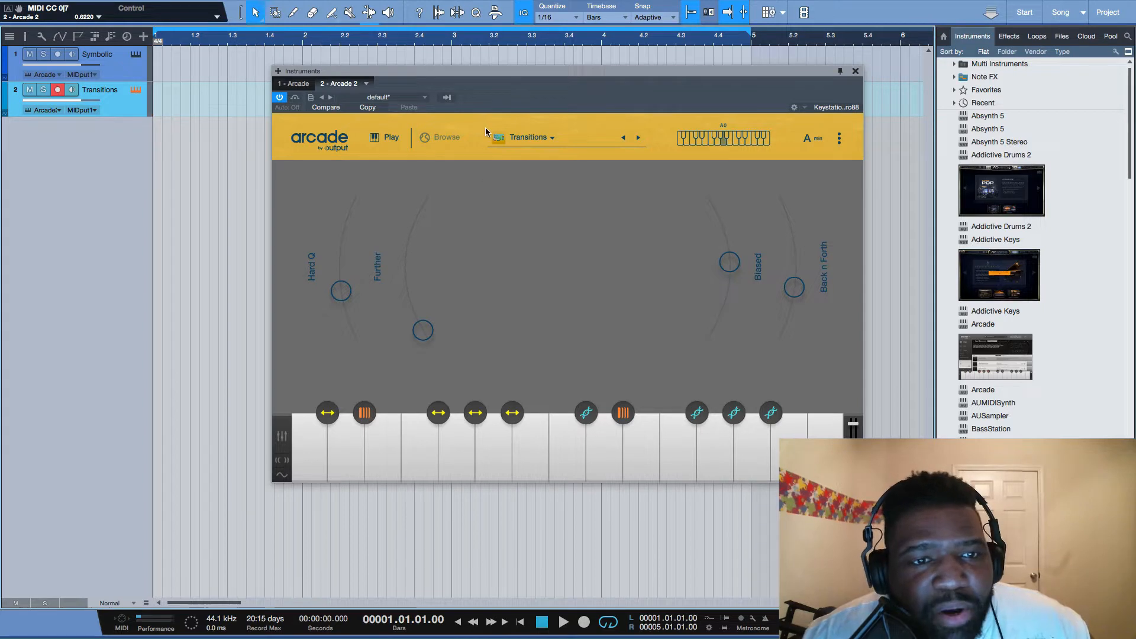
- Return to the Symbolic track's Arcade instrument, arm the track and try a first recording from bar 1
click(198, 51)
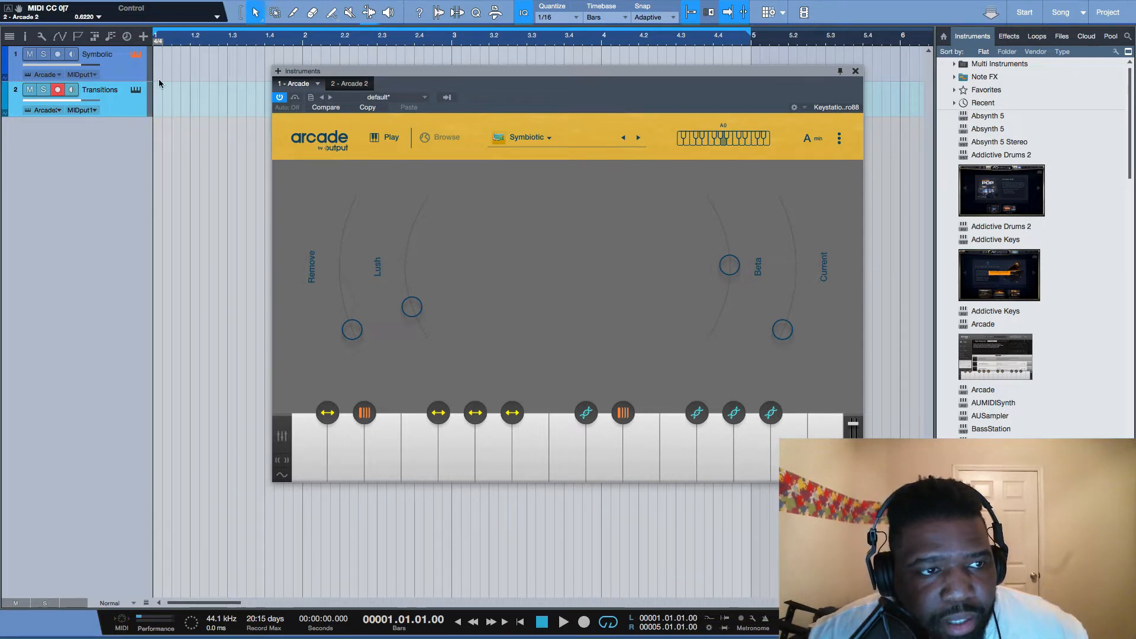
click(132, 77)
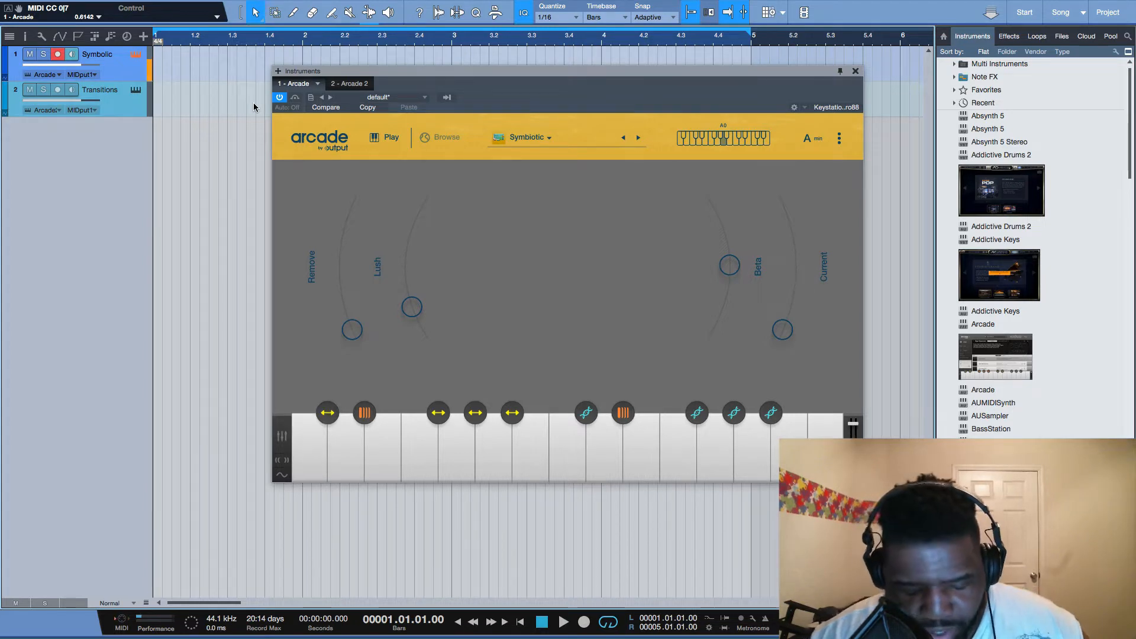
key(KP_Multiply)
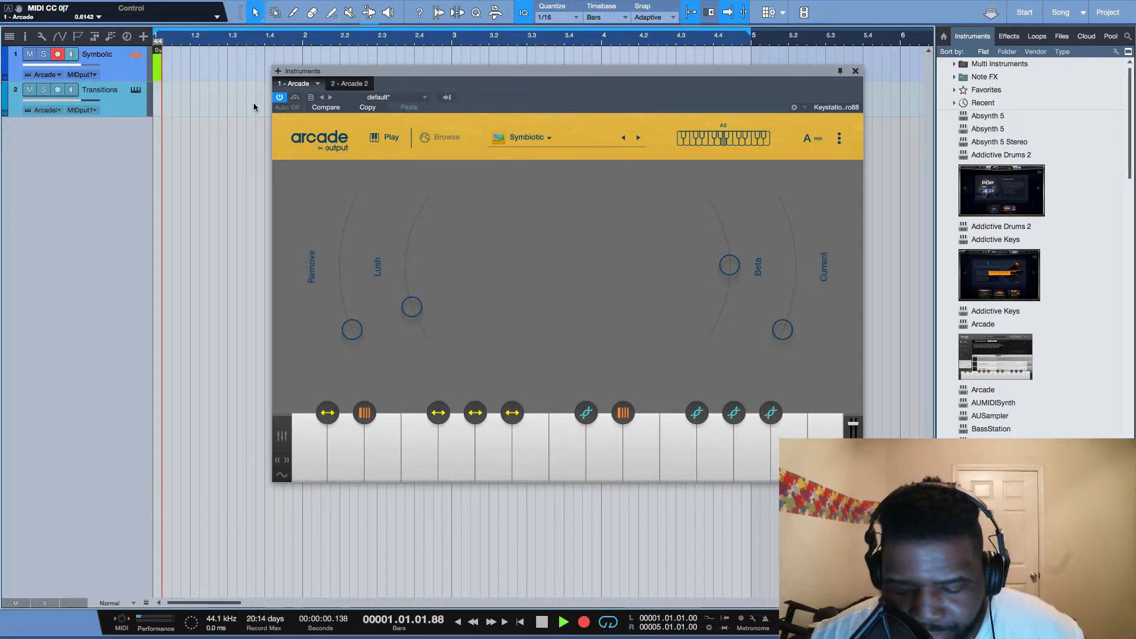
key(space)
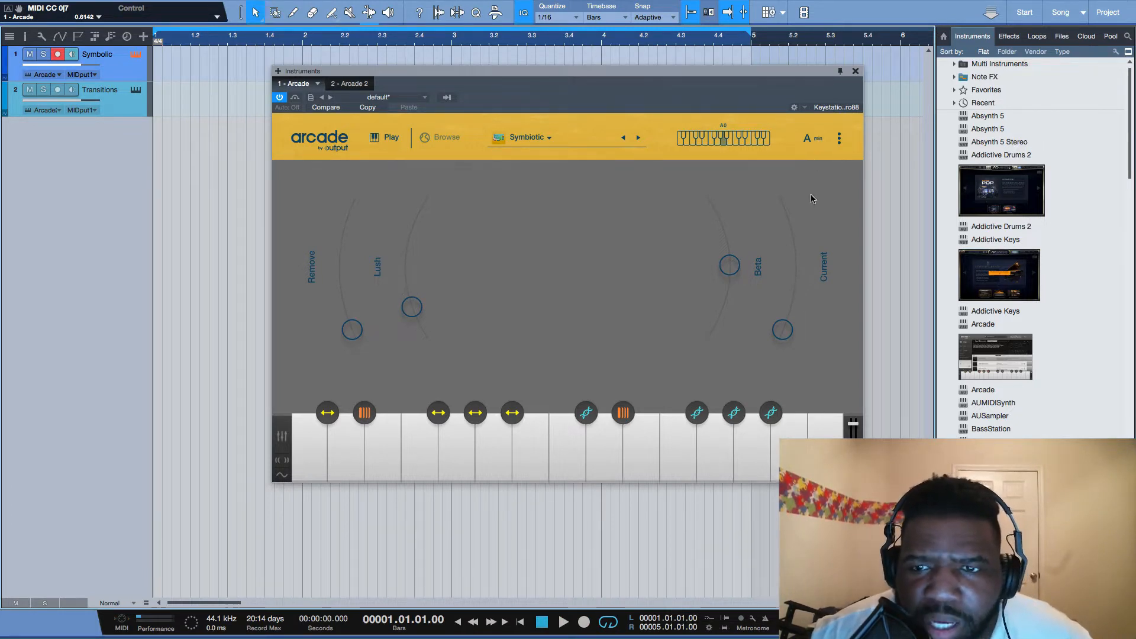
- Choose A min as Arcade's session key, record a four-bar take on the Symbolic track and play it back
click(809, 133)
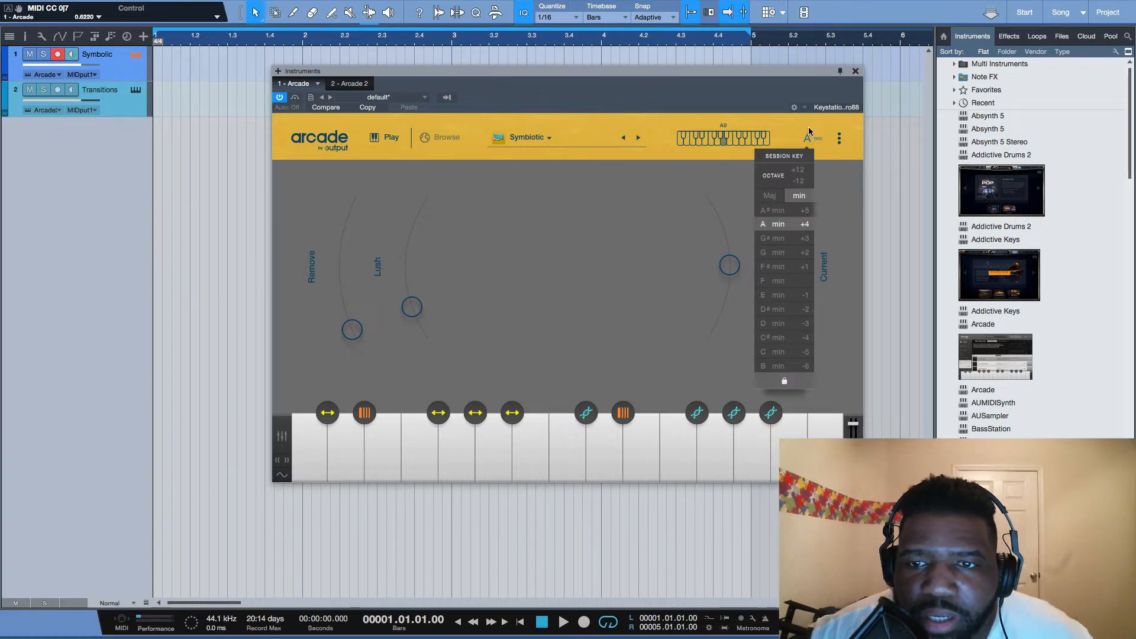
click(777, 223)
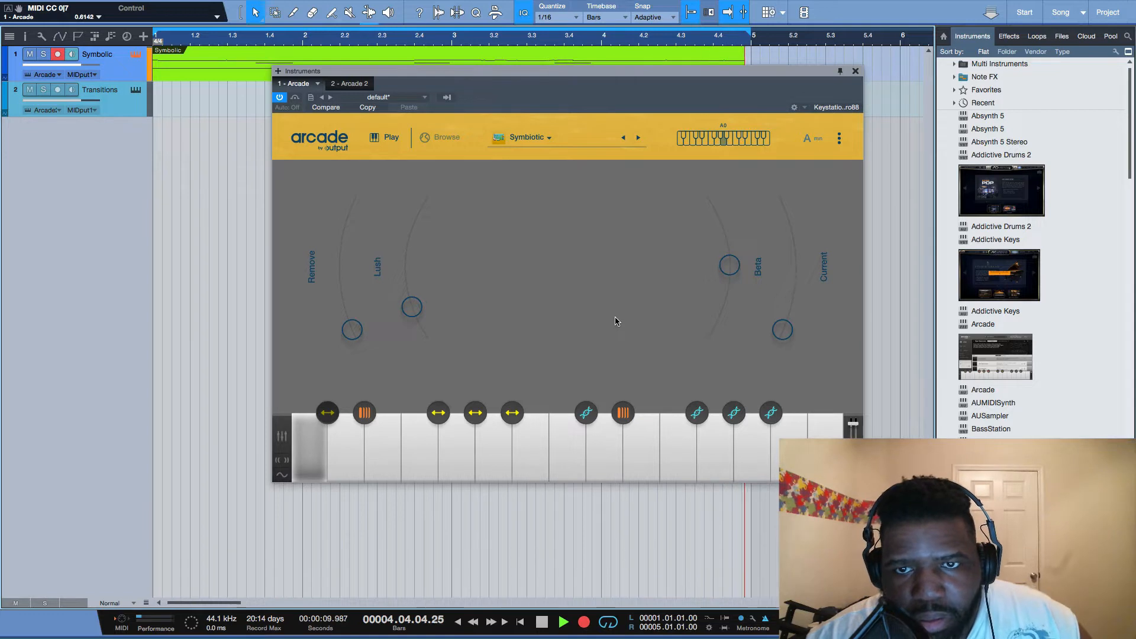
key(space)
key(space)
key(space)
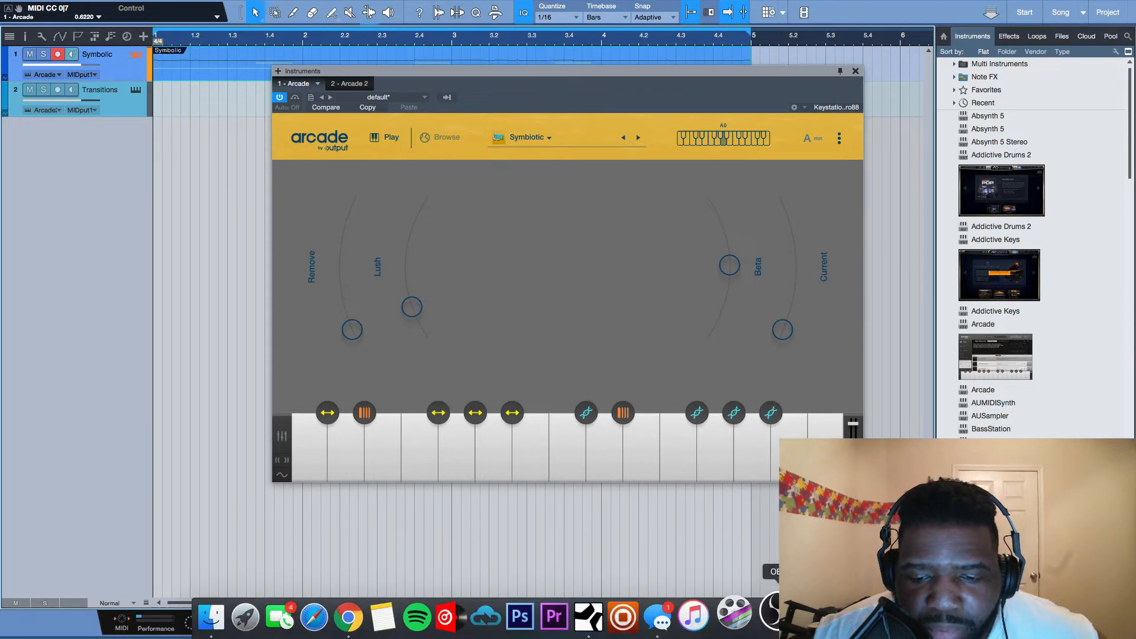
- Set the metronome's accent sound to Click, audition it over the recorded part and close the setup
click(753, 619)
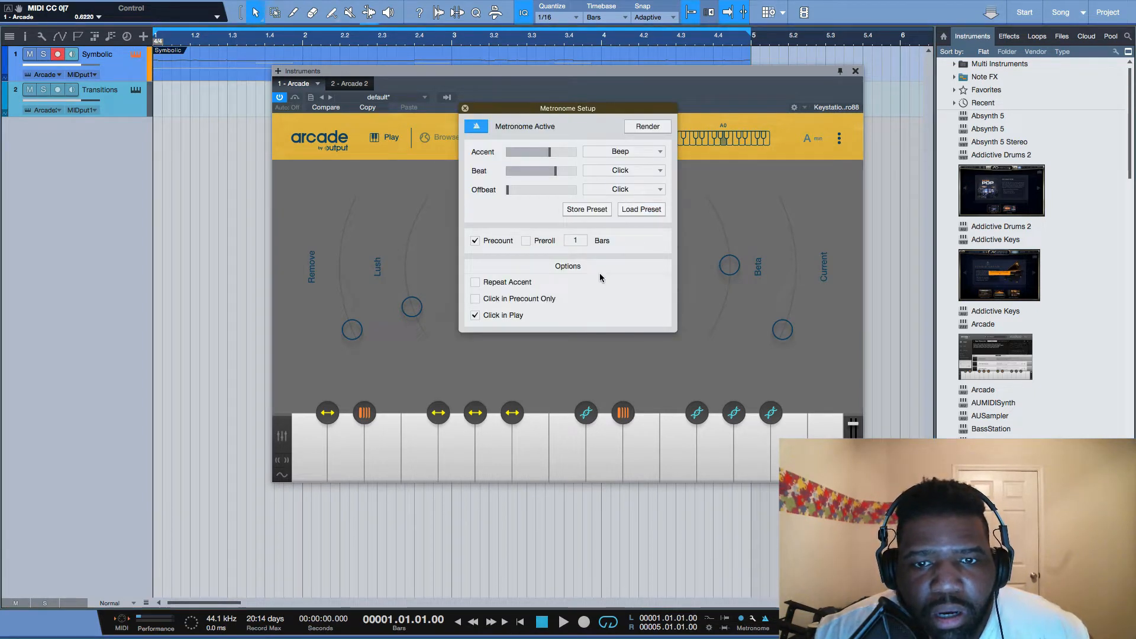
click(616, 152)
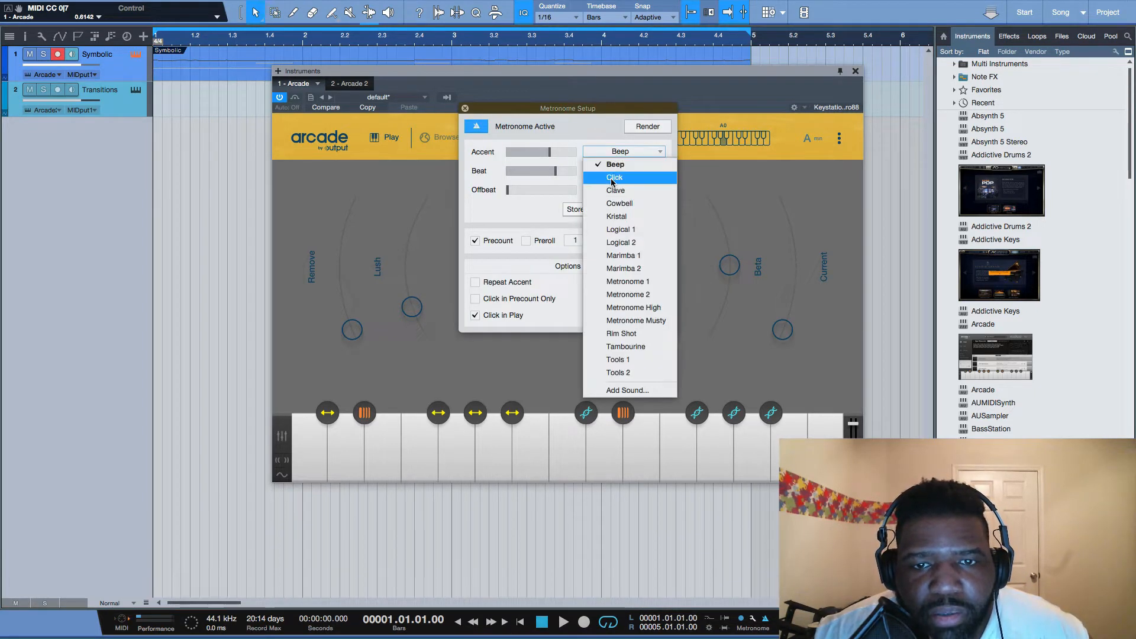
click(611, 177)
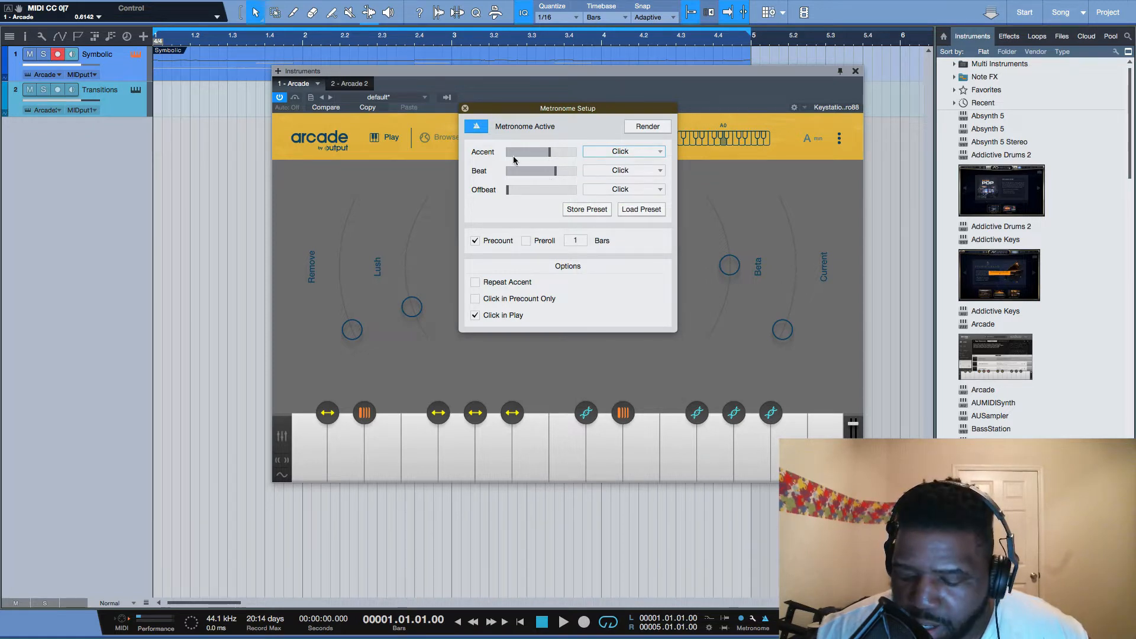
key(space)
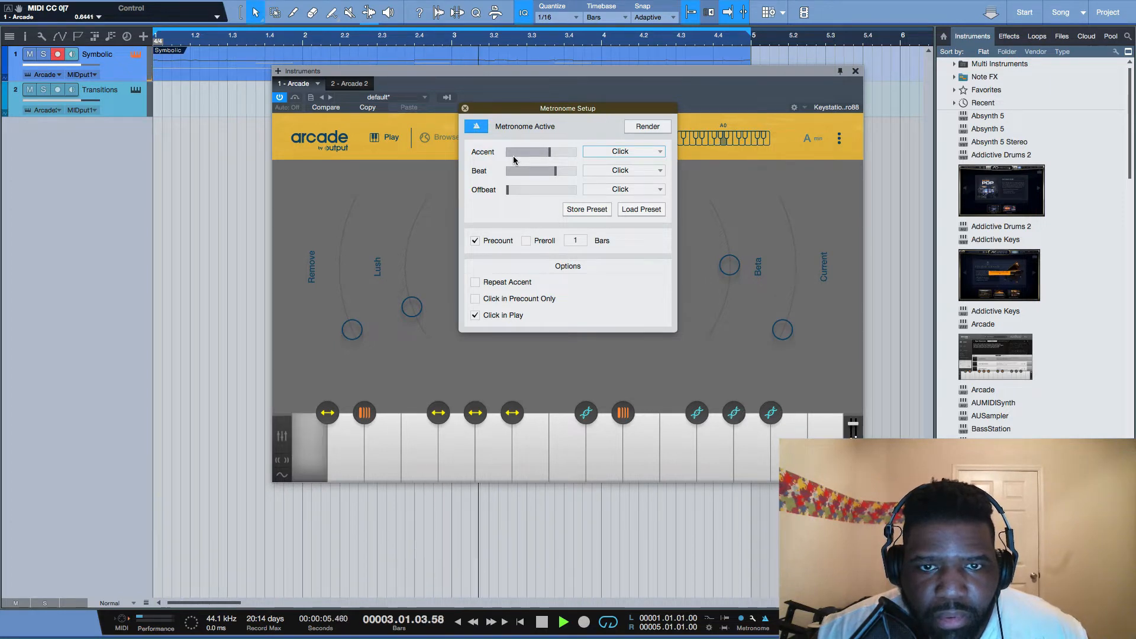
key(space)
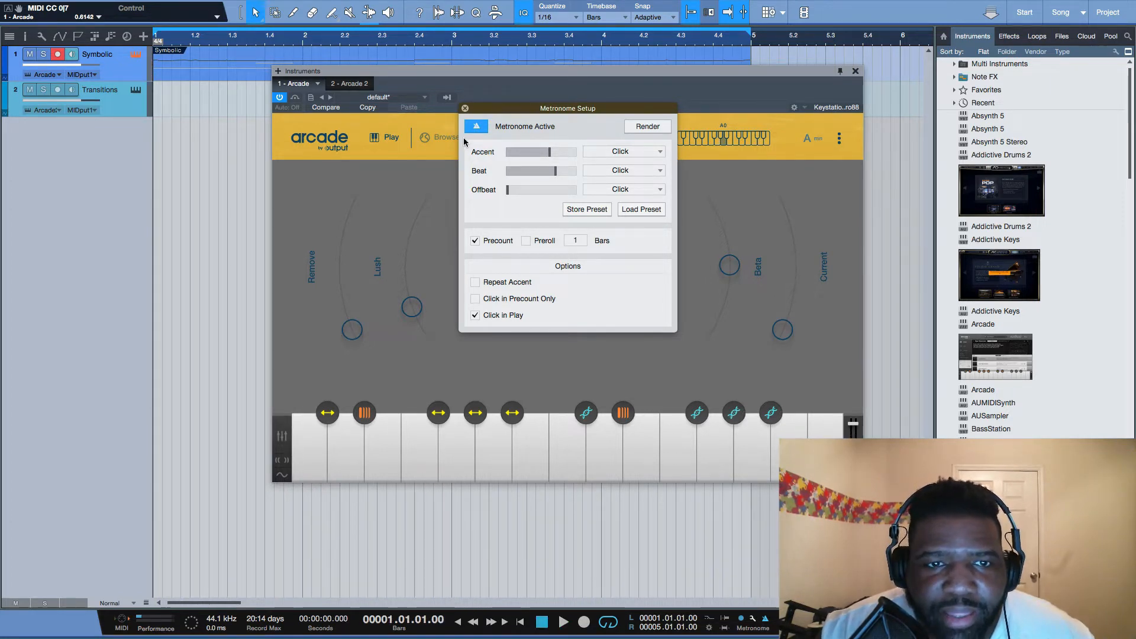
click(465, 108)
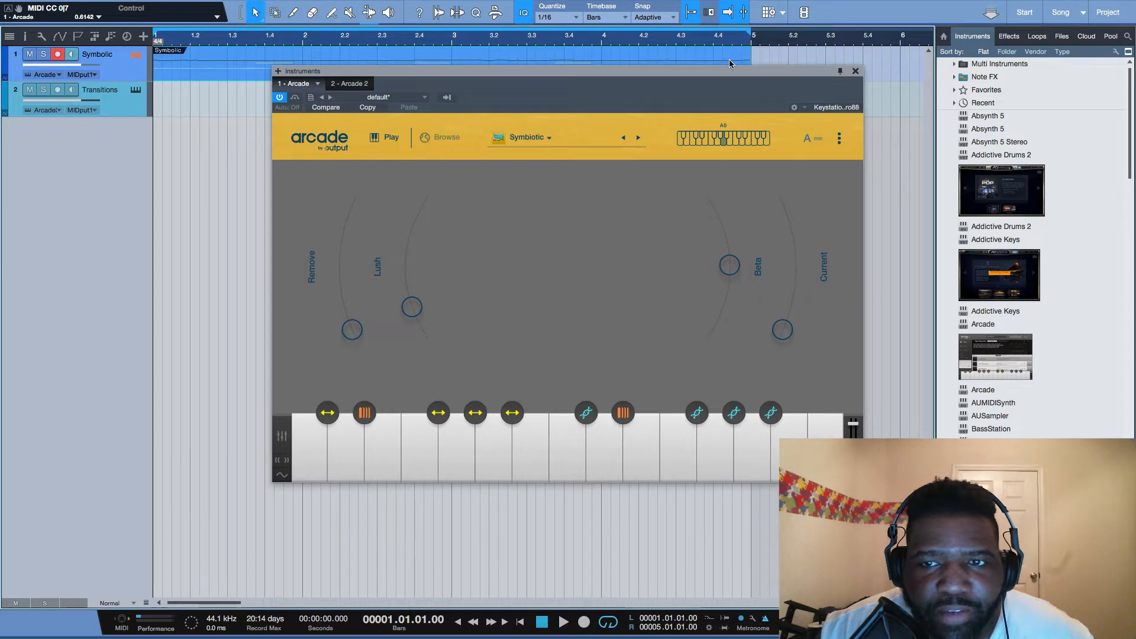
- Close the Arcade window and open the recorded Symbolic part in the note editor, playing it through in full
click(855, 71)
key(space)
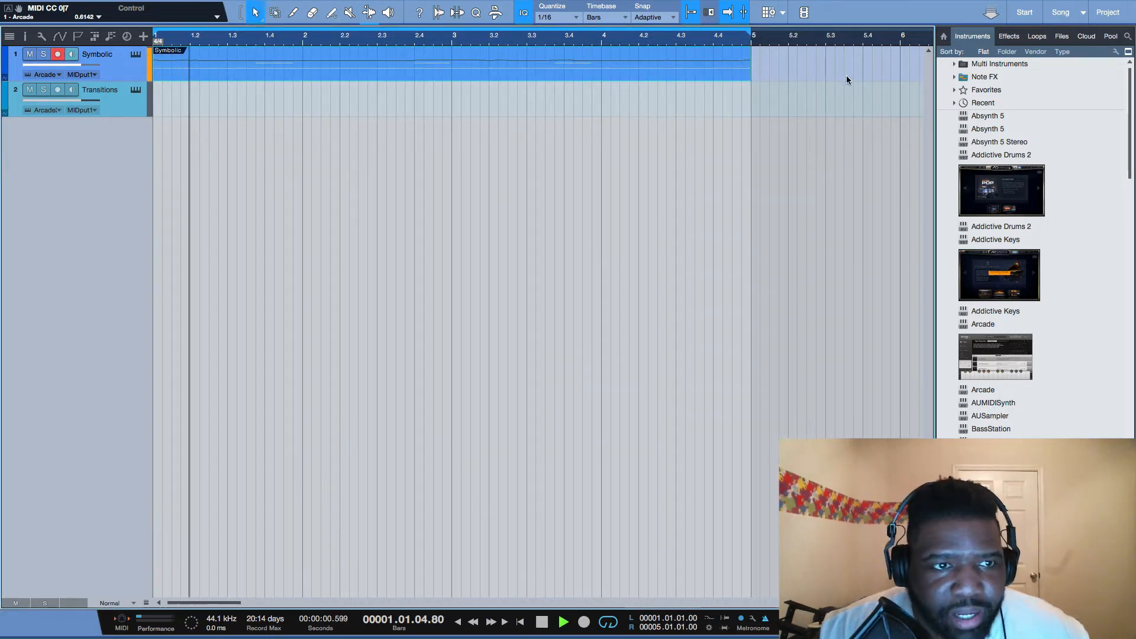
double_click(326, 69)
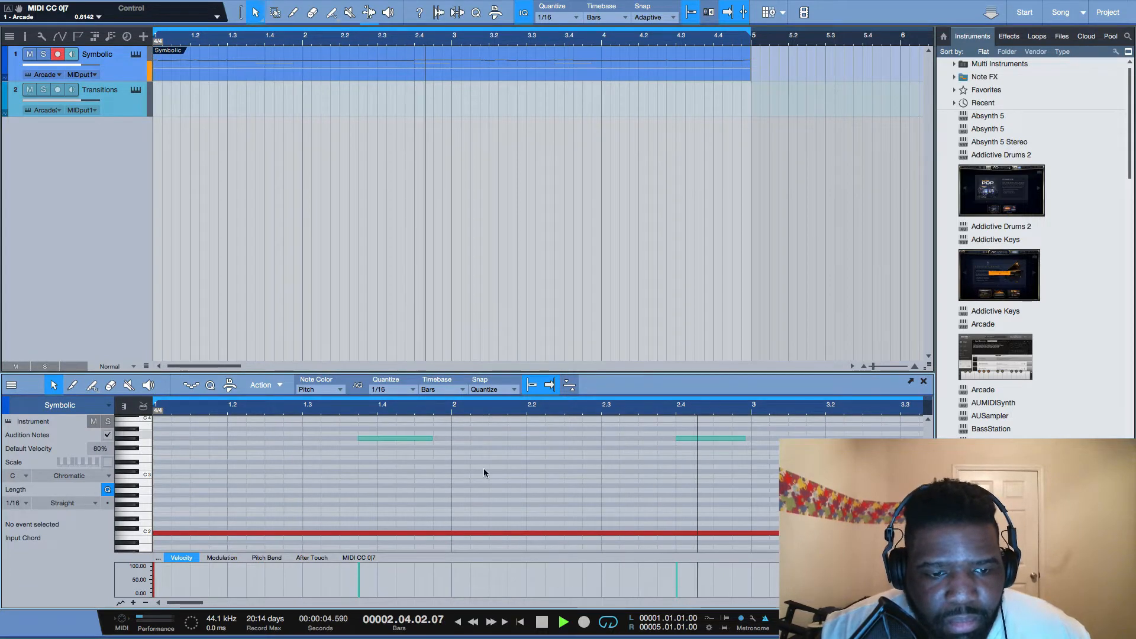
key(w)
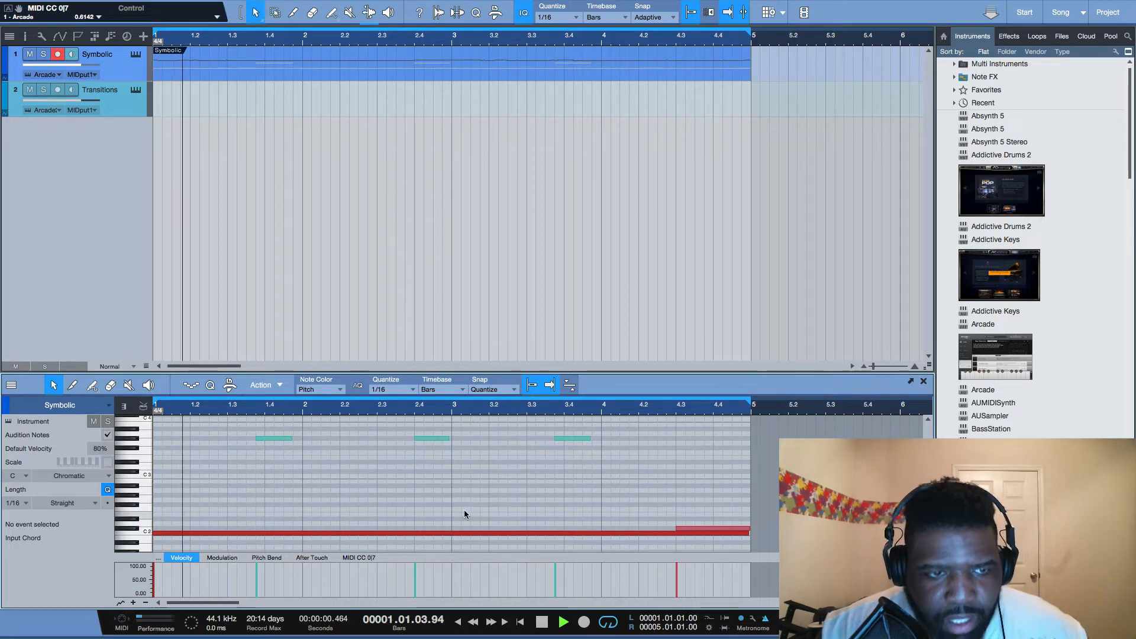
key(space)
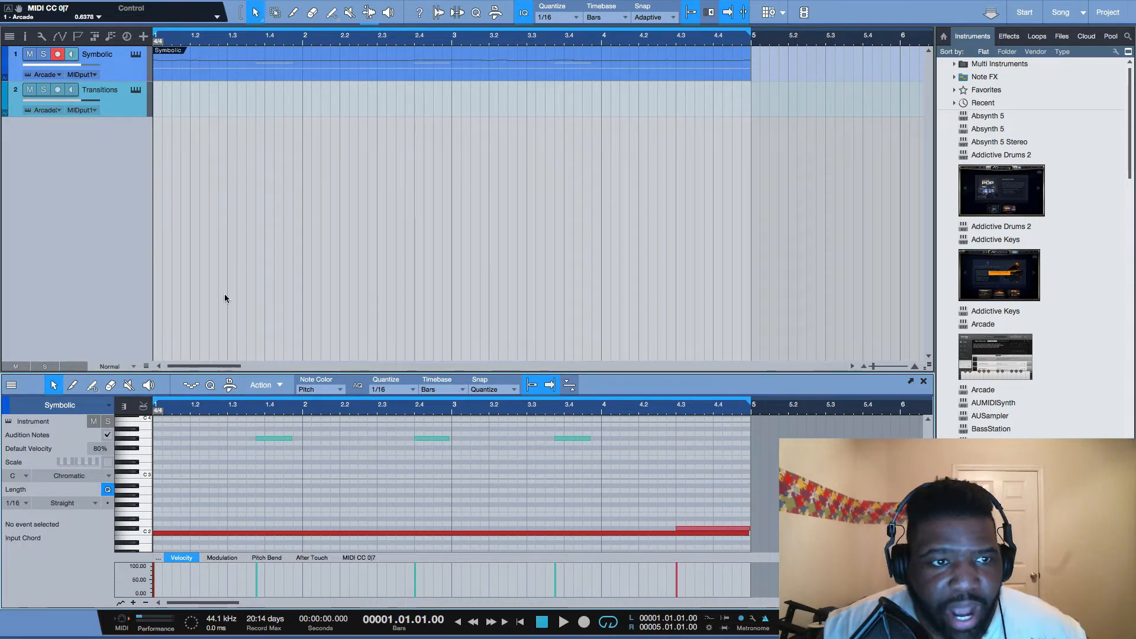
- During playback, adjust Arcade's macros on the Symbolic track: Beta to minimum, Current to 0.382, Remove slightly up and Lush to 0.269
click(141, 58)
key(F11)
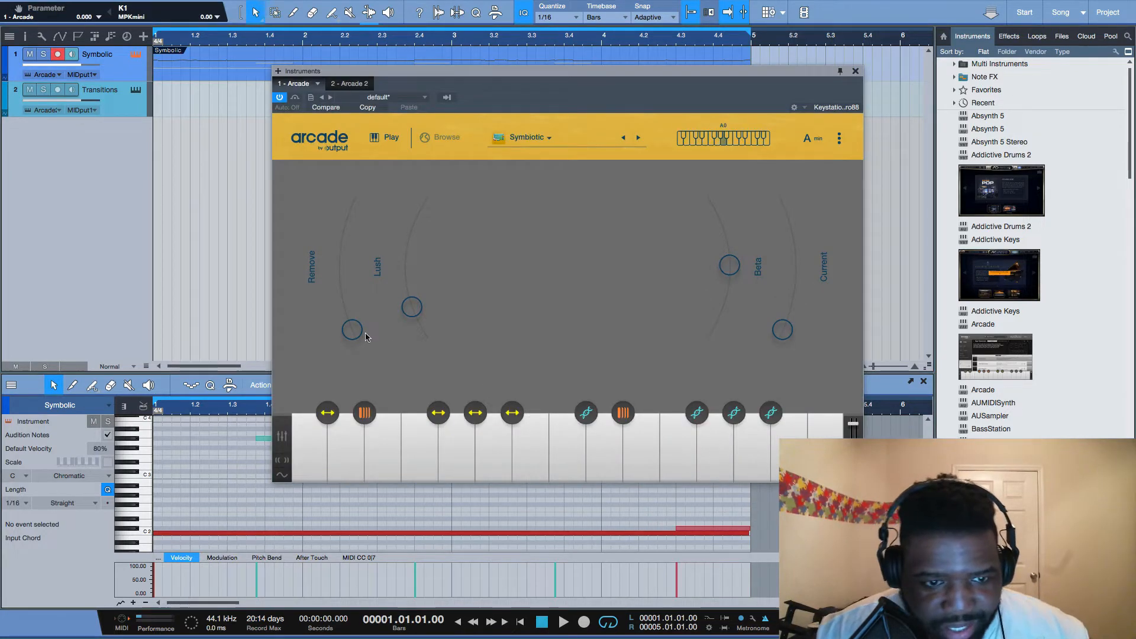
key(space)
drag(731, 274, 789, 299)
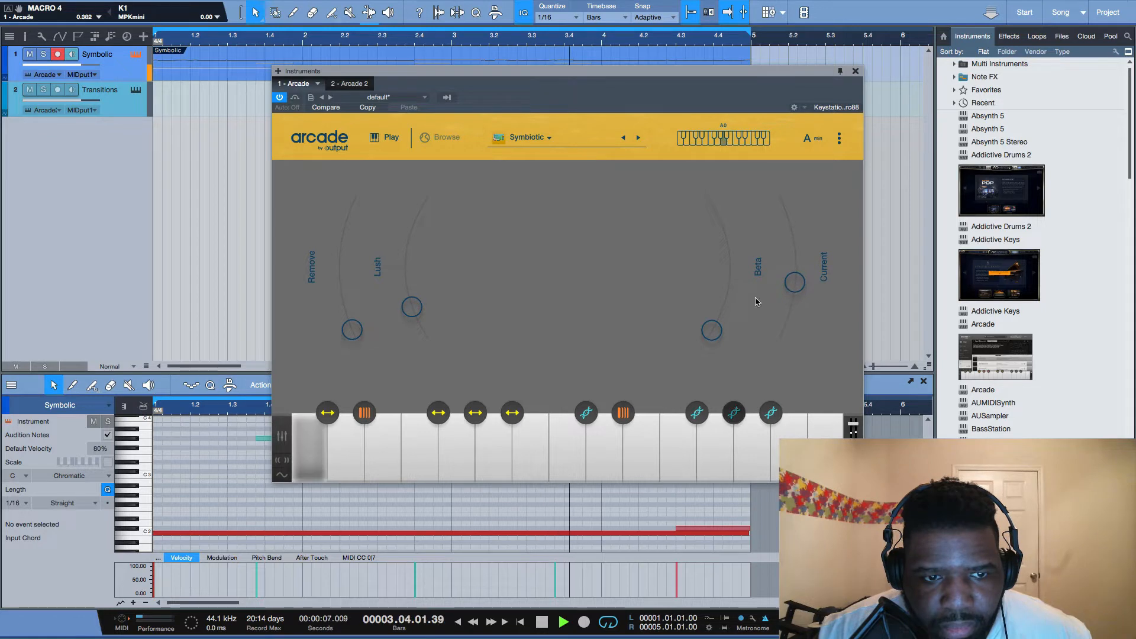
drag(351, 243, 345, 308)
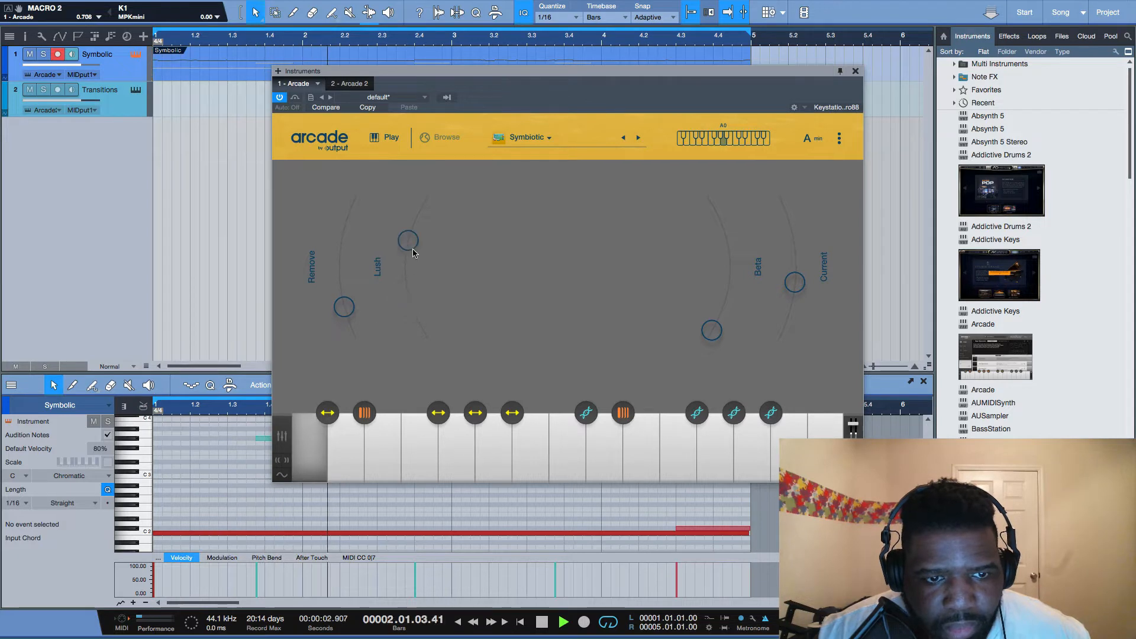
drag(410, 279, 408, 303)
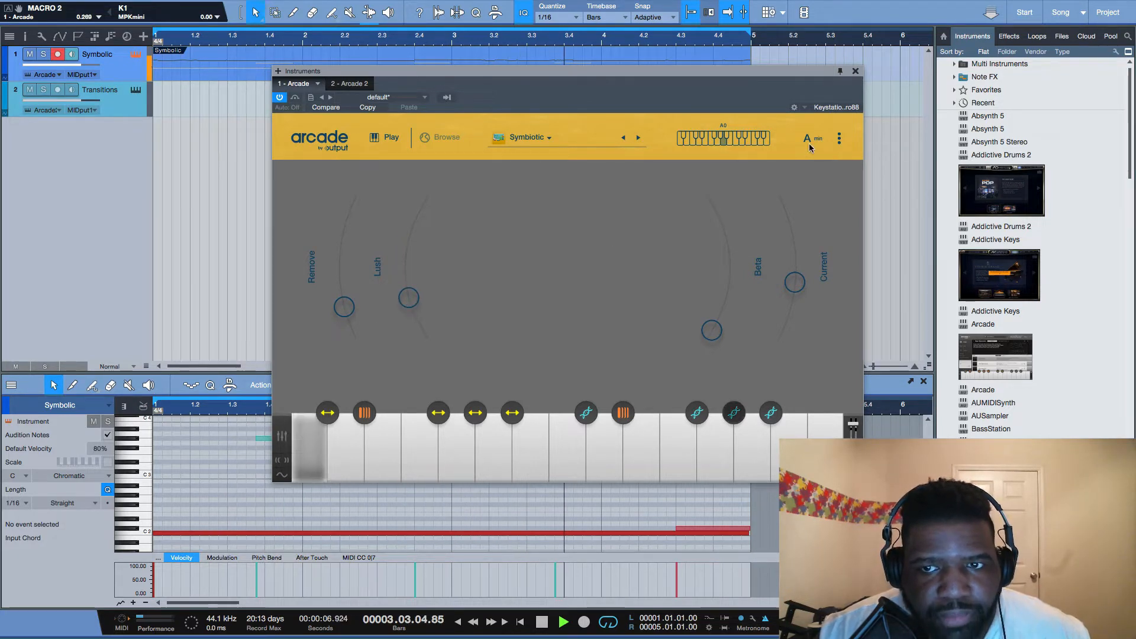
click(855, 71)
key(space)
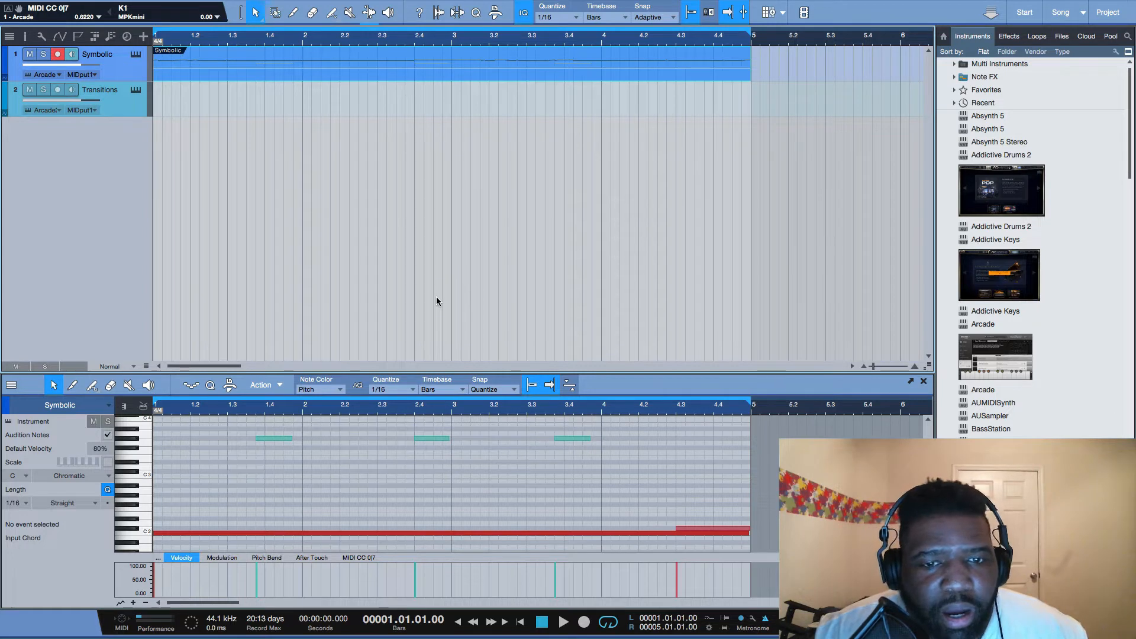
- Bounce the Symbolic part to a new audio track and delete the original note event
key(super+b)
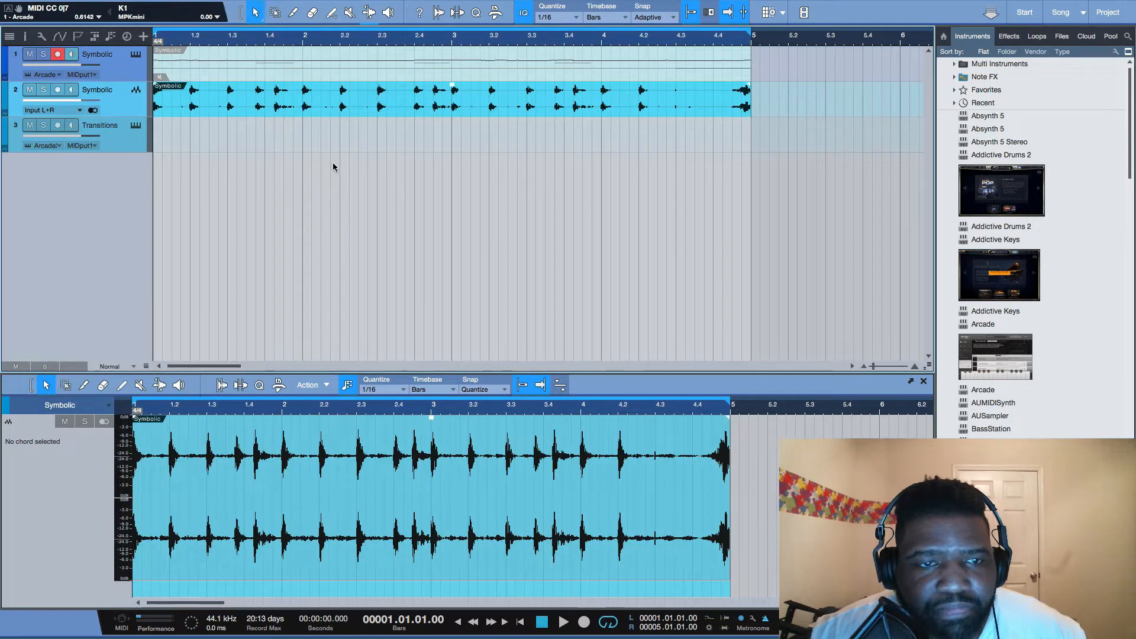
click(339, 73)
key(Delete)
- Play the bounced audio, switch its track from stereo to mono and rename the track Kick
key(space)
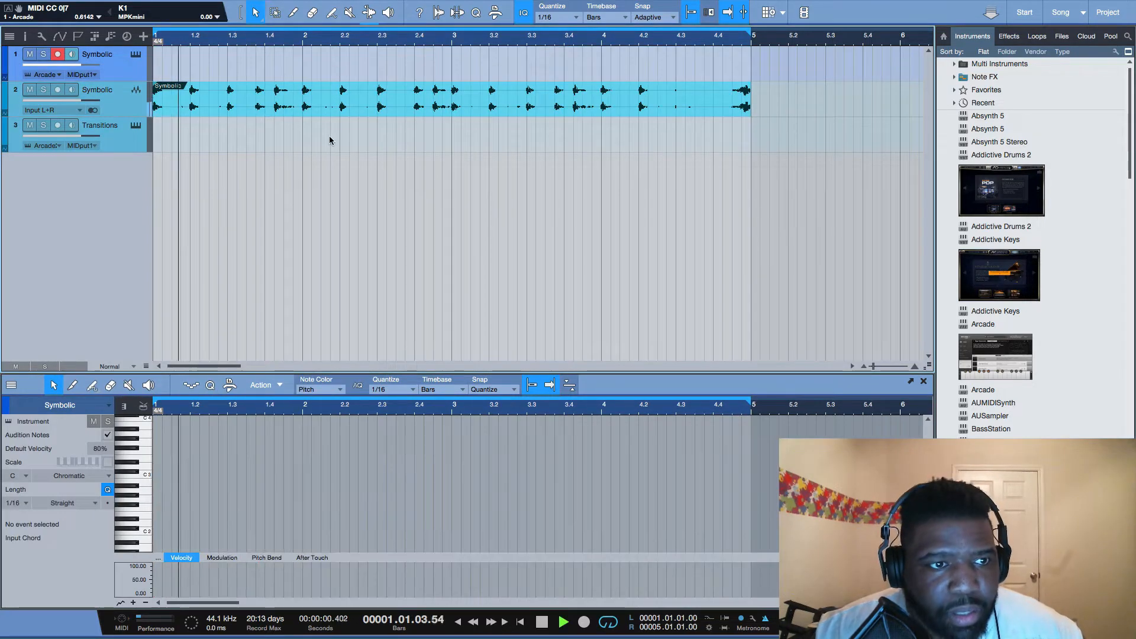
click(93, 110)
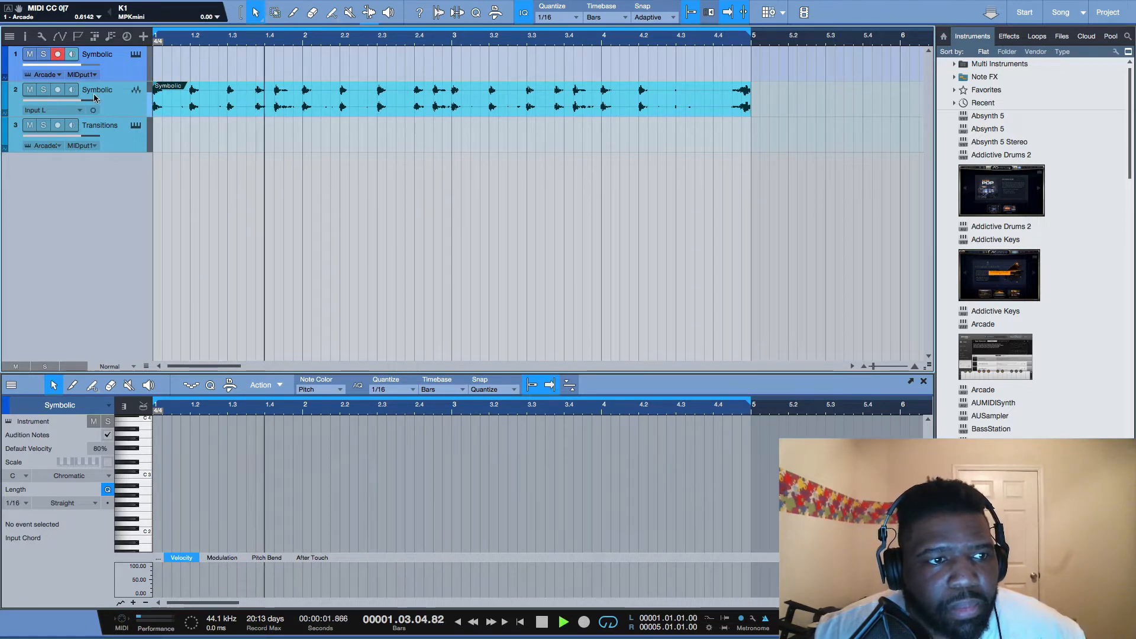
double_click(95, 92)
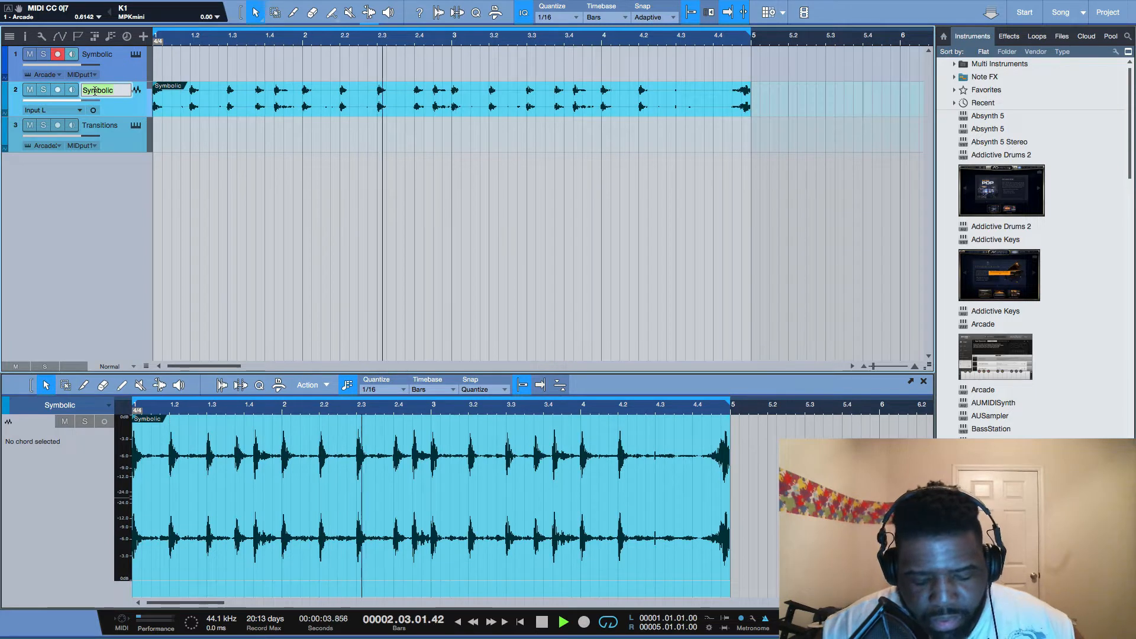
text(Kick)
key(Return)
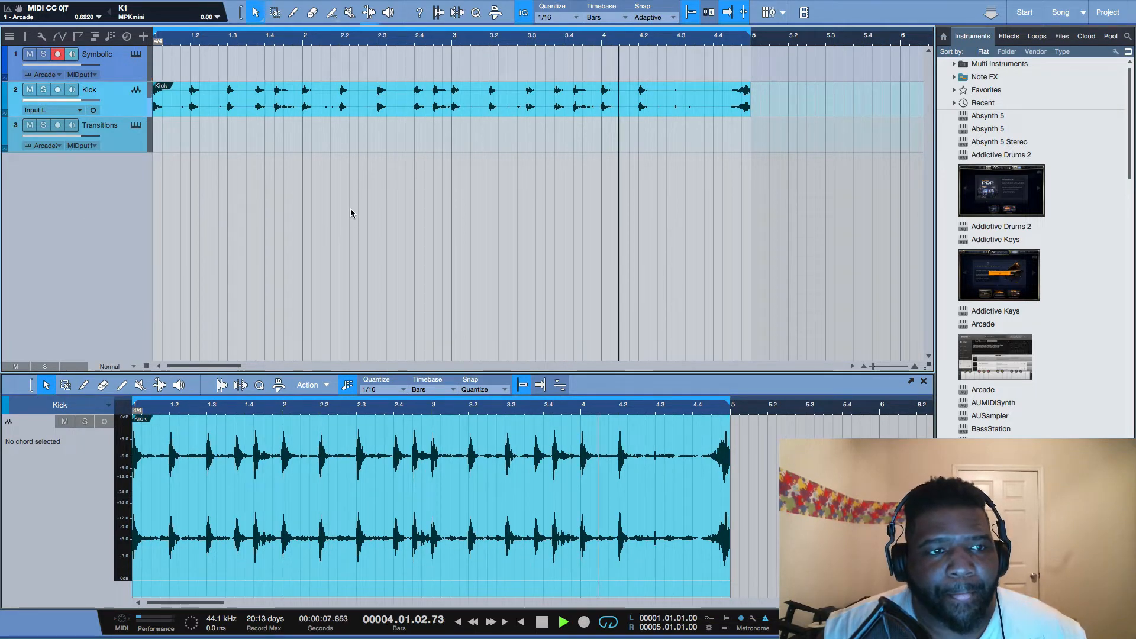
- Record a new Arcade part of two sustained notes over four bars on the Symbolic track and extend its event to bar 5
key(Up)
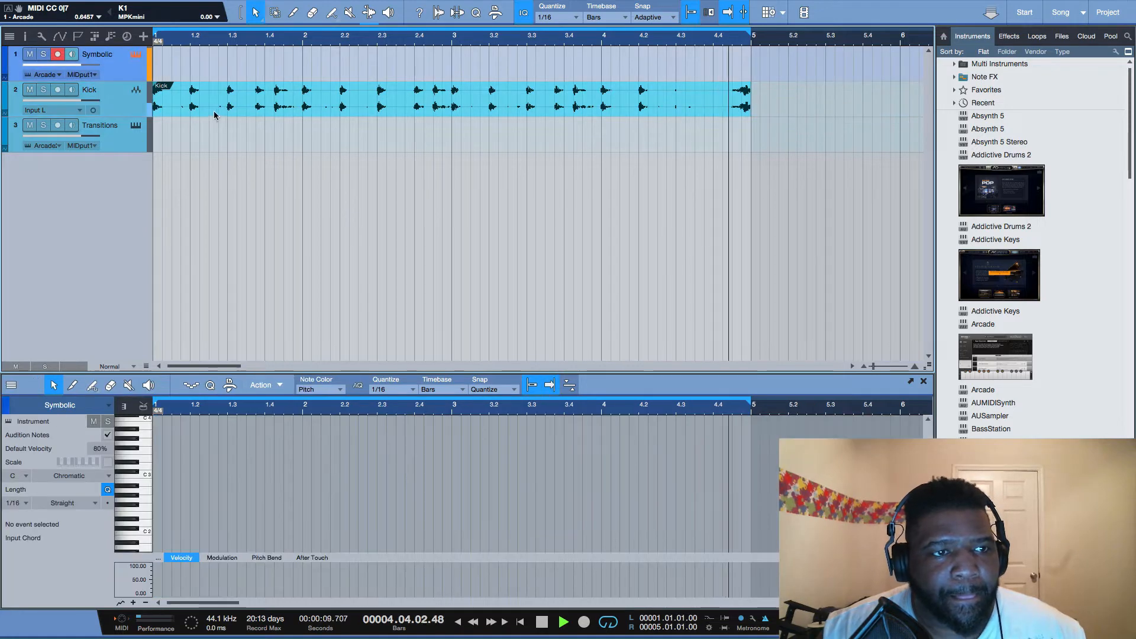
key(space)
key(shift+F11)
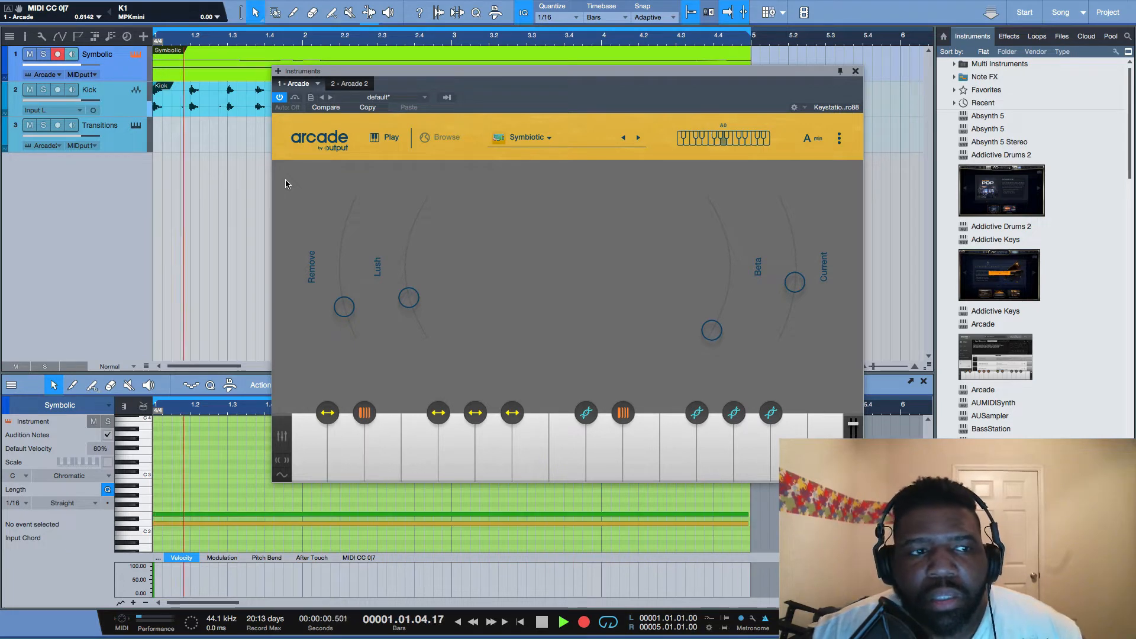
key(space)
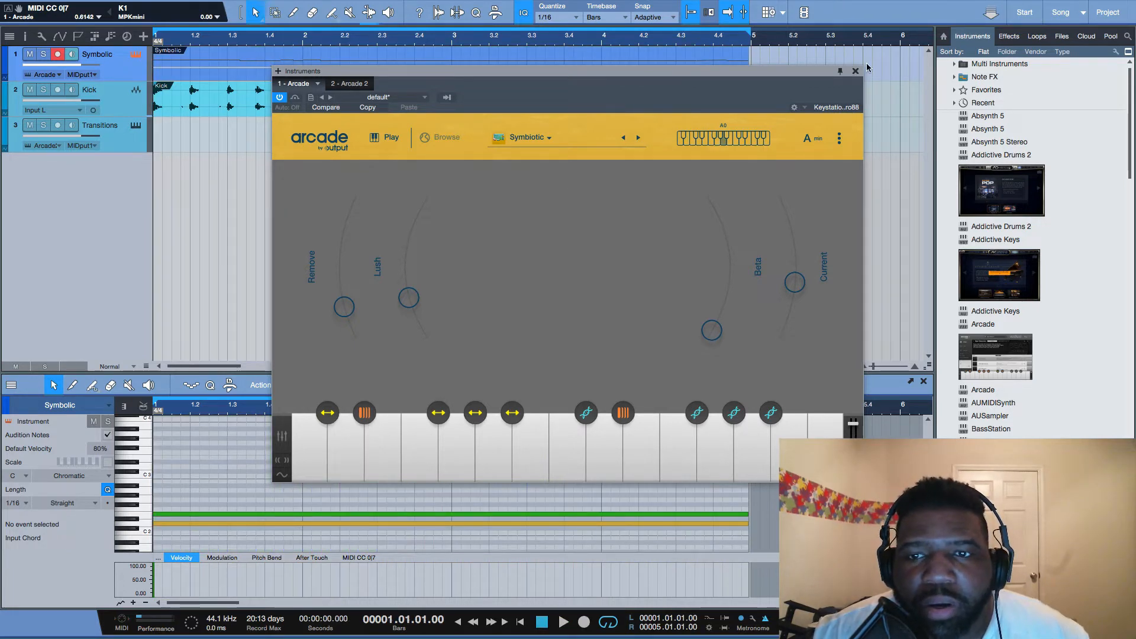
click(855, 71)
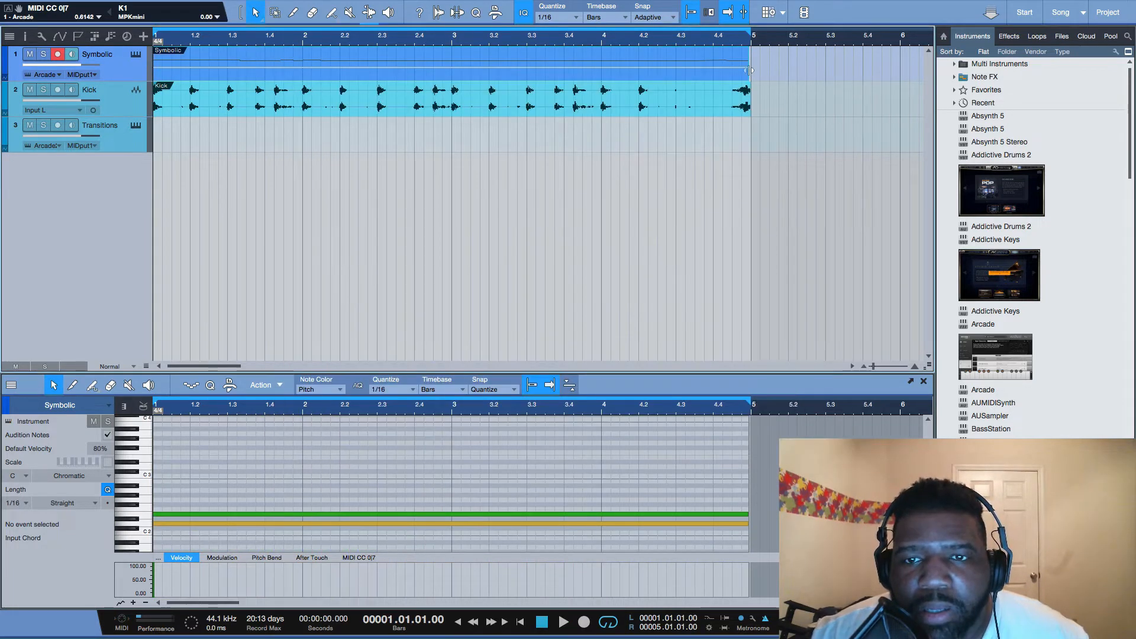
drag(749, 70, 752, 71)
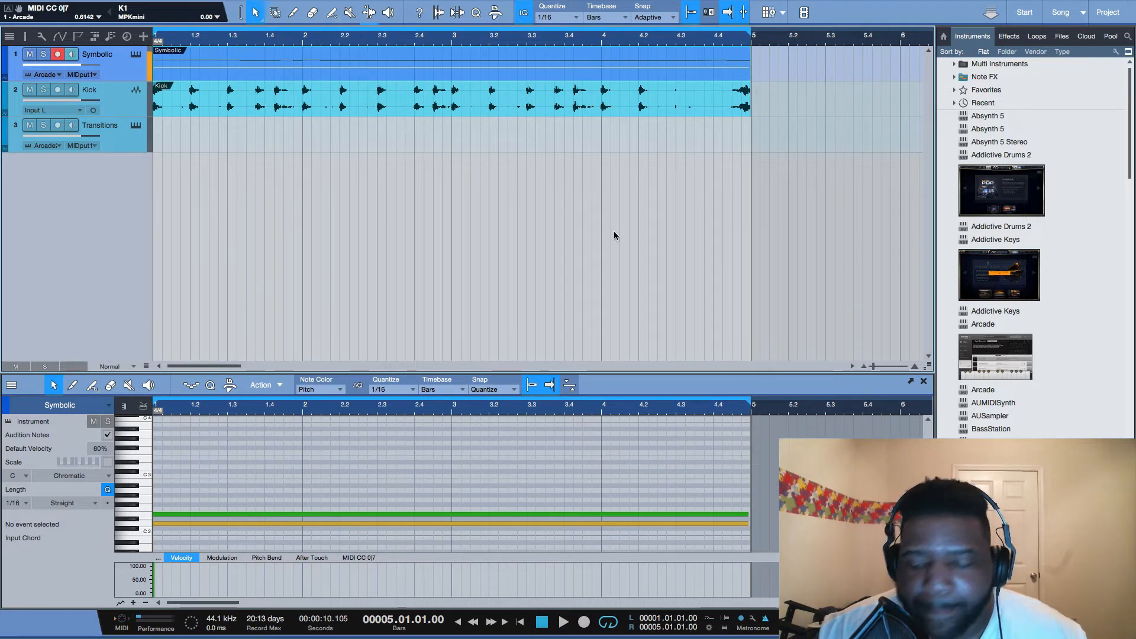
- Rehearse over the playing Symbolic part from the start and overdub extra notes at 2.4 and the start of bar 4
key(comma)
key(space)
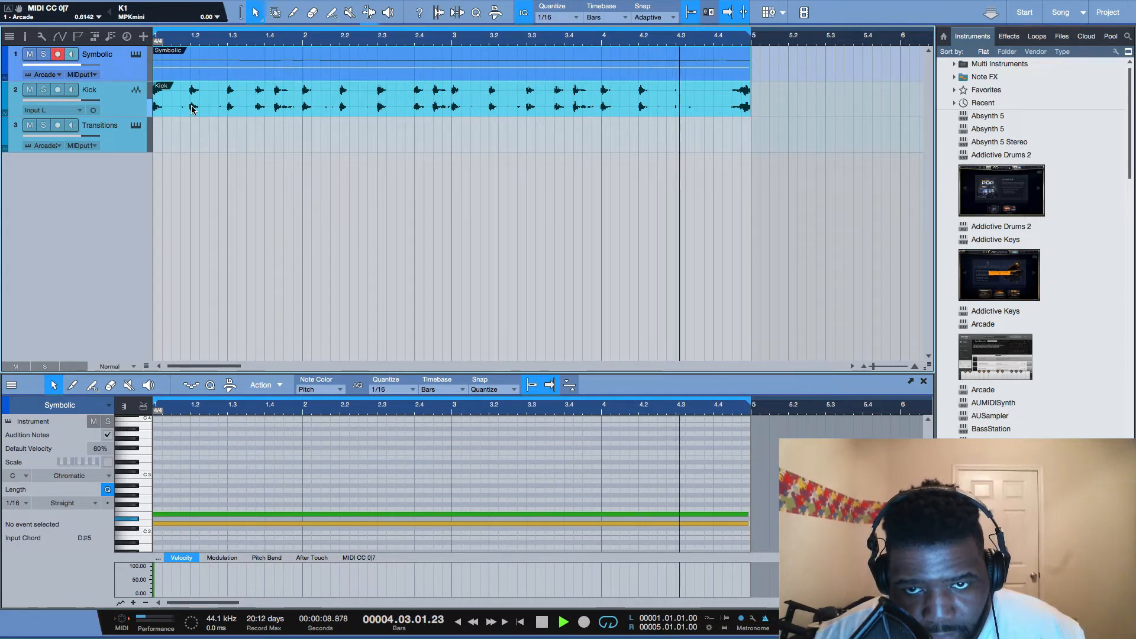
key(space)
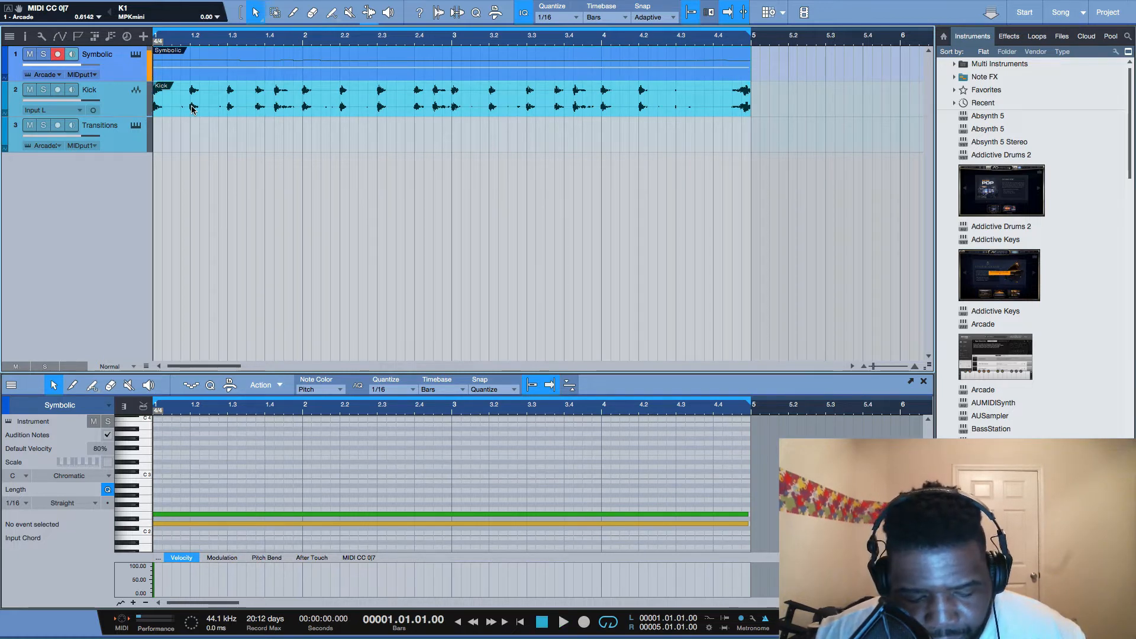
key(space)
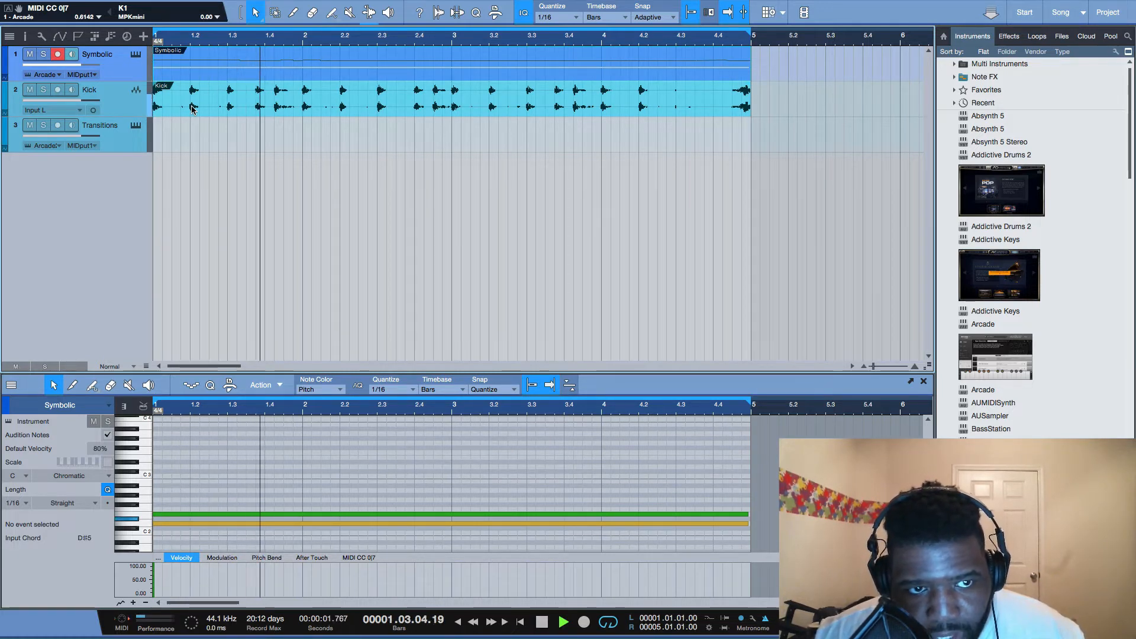
key(space)
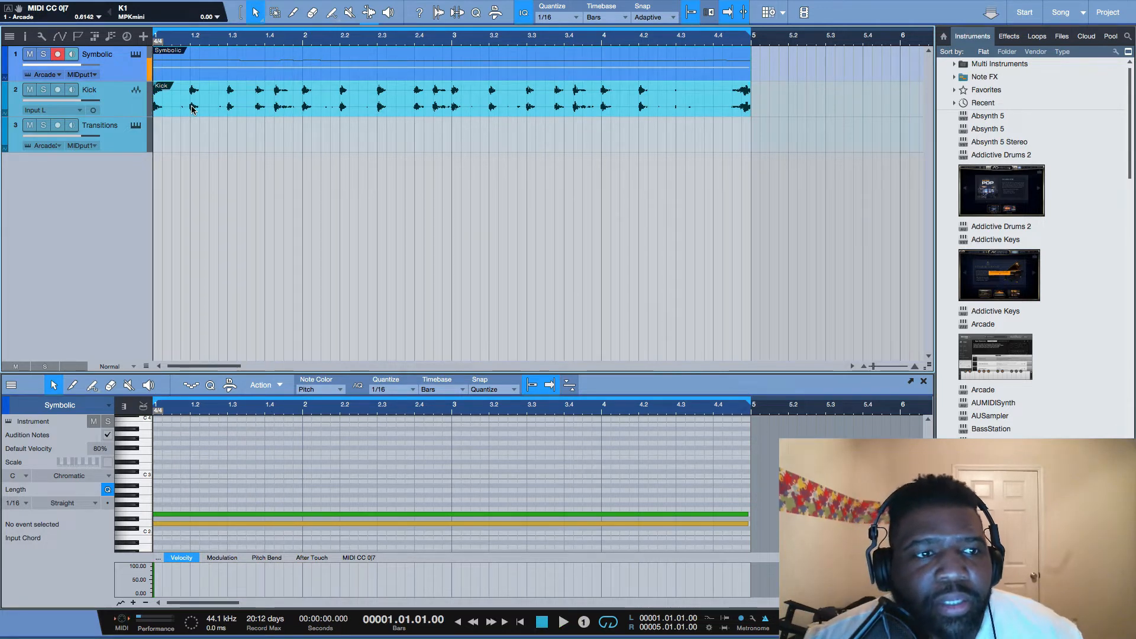
key(KP_Multiply)
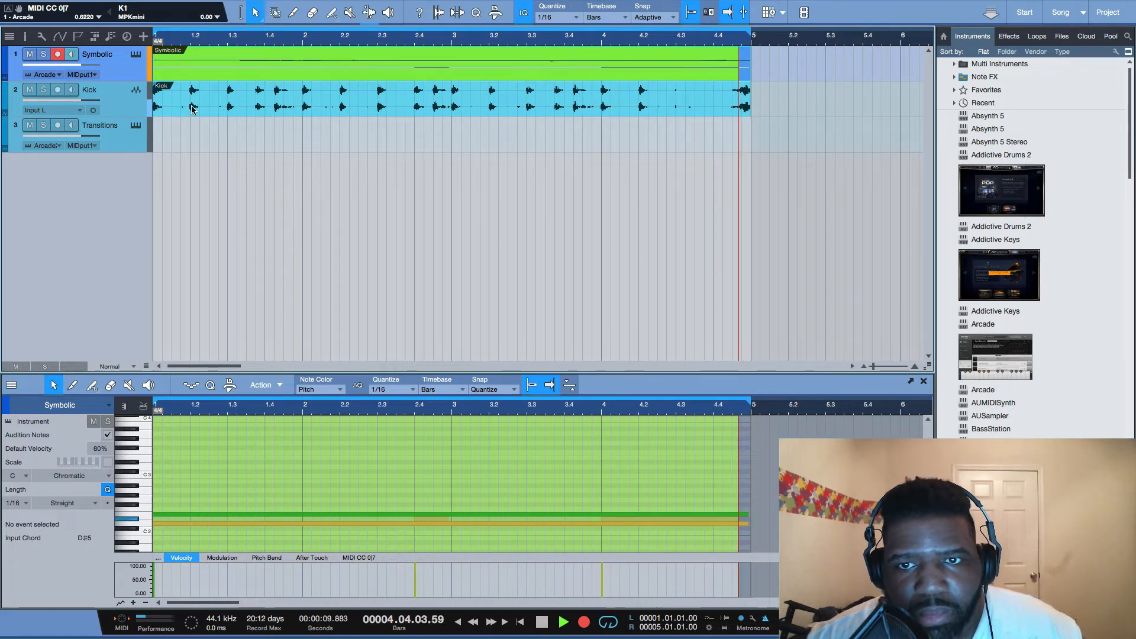
key(space)
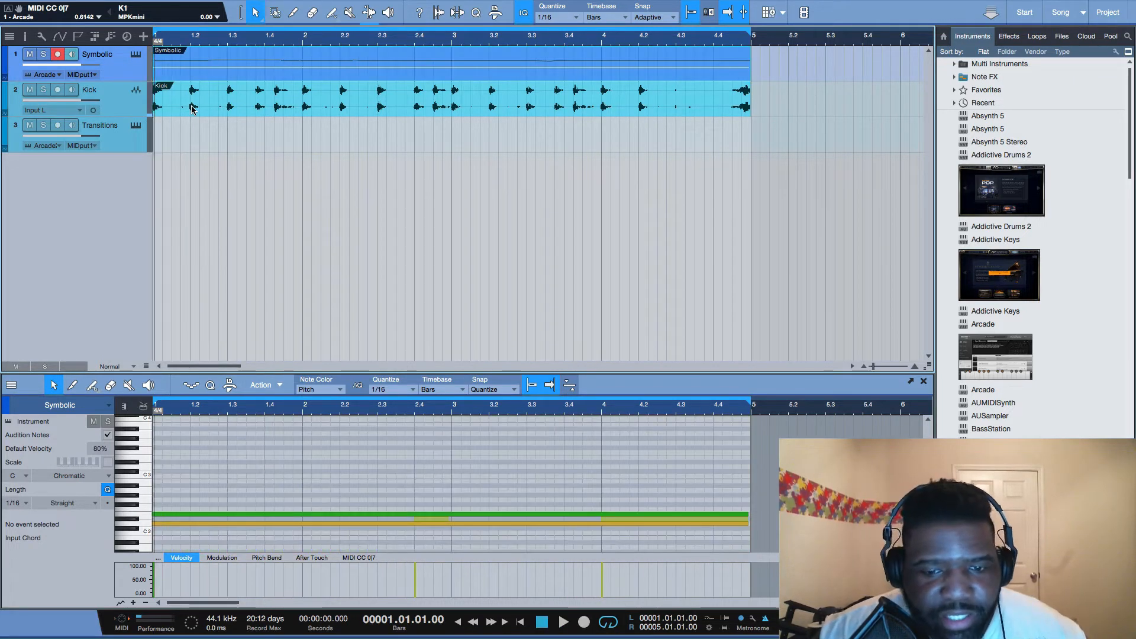
- During playback, adjust the Symbolic track's Arcade macros: test Remove at minimum and leave it slightly up, raise Beta to 0.067 and lower Current
key(space)
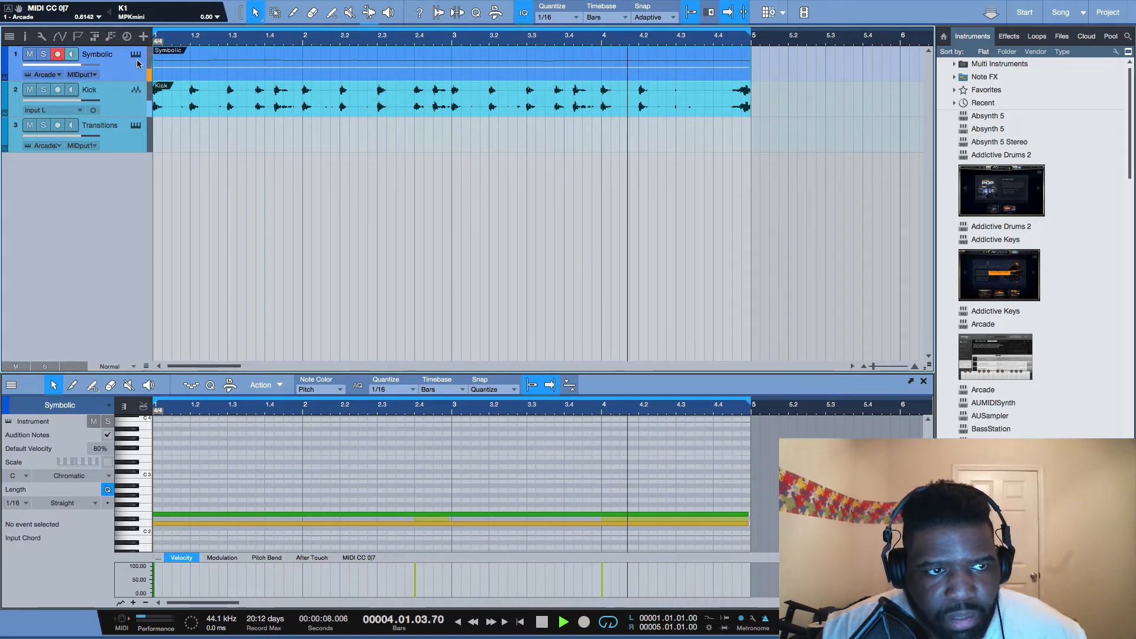
key(F11)
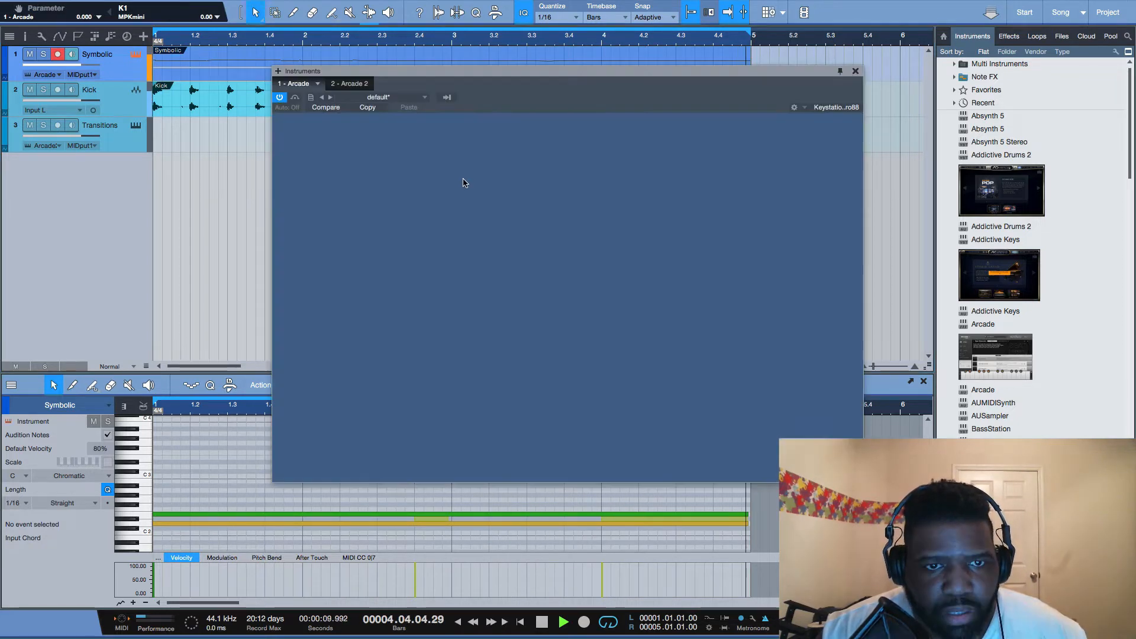
drag(353, 303, 344, 264)
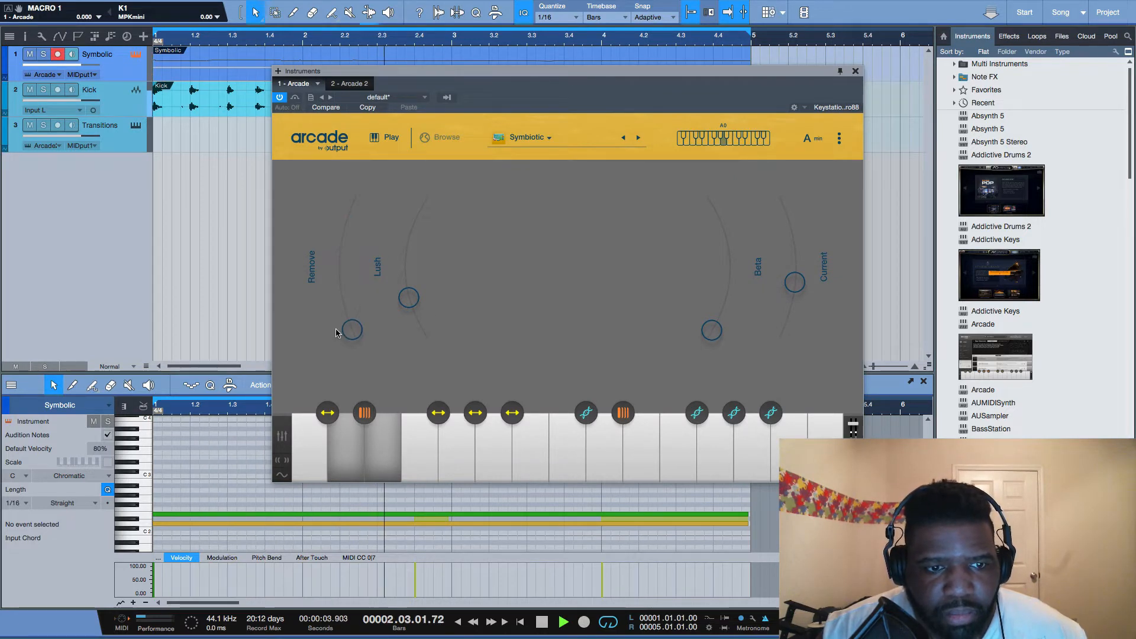
drag(335, 320, 342, 307)
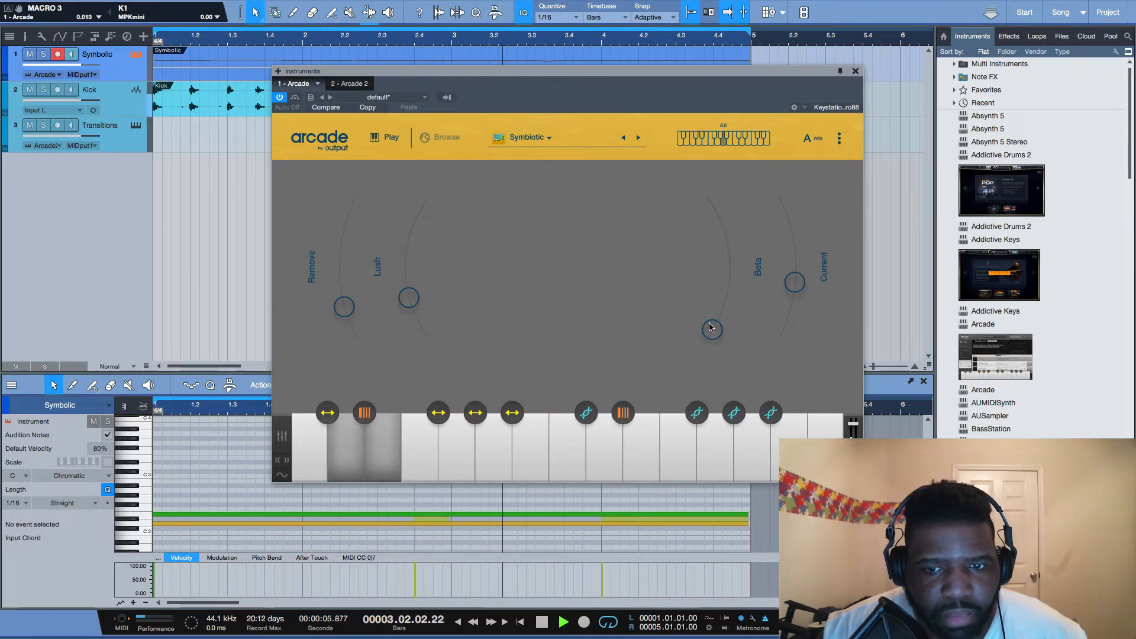
drag(718, 273, 716, 299)
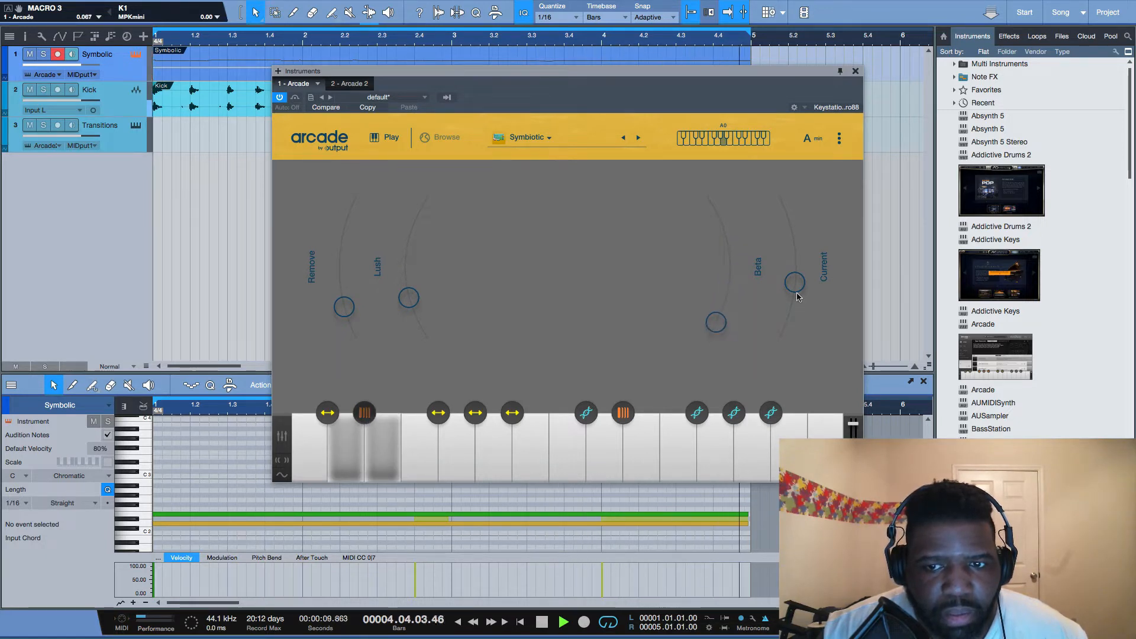
drag(796, 286, 797, 306)
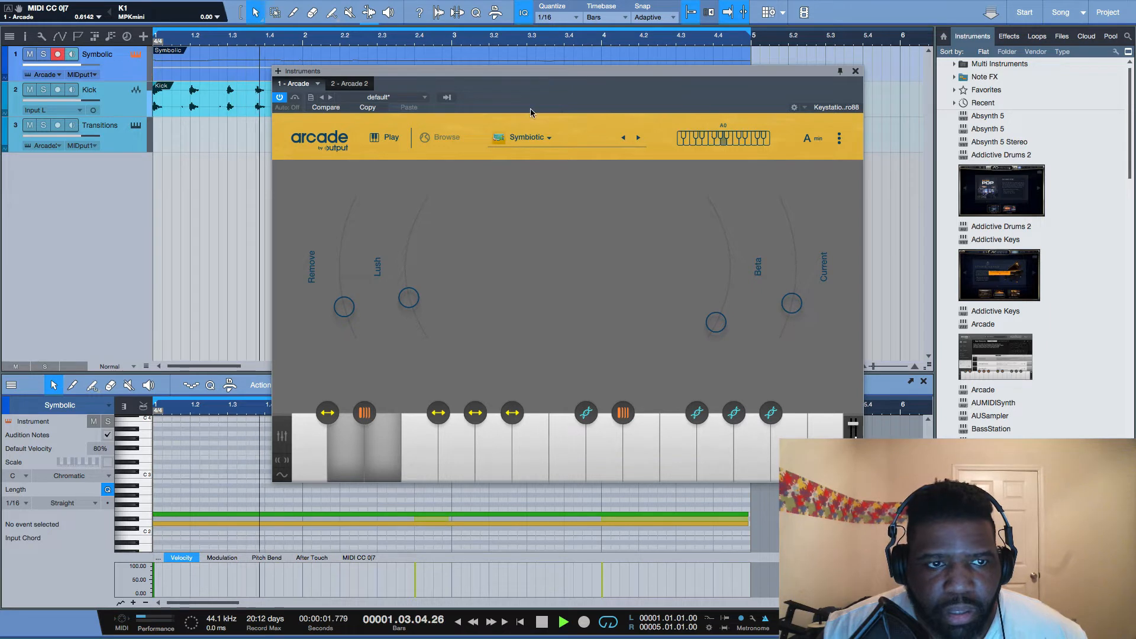
key(space)
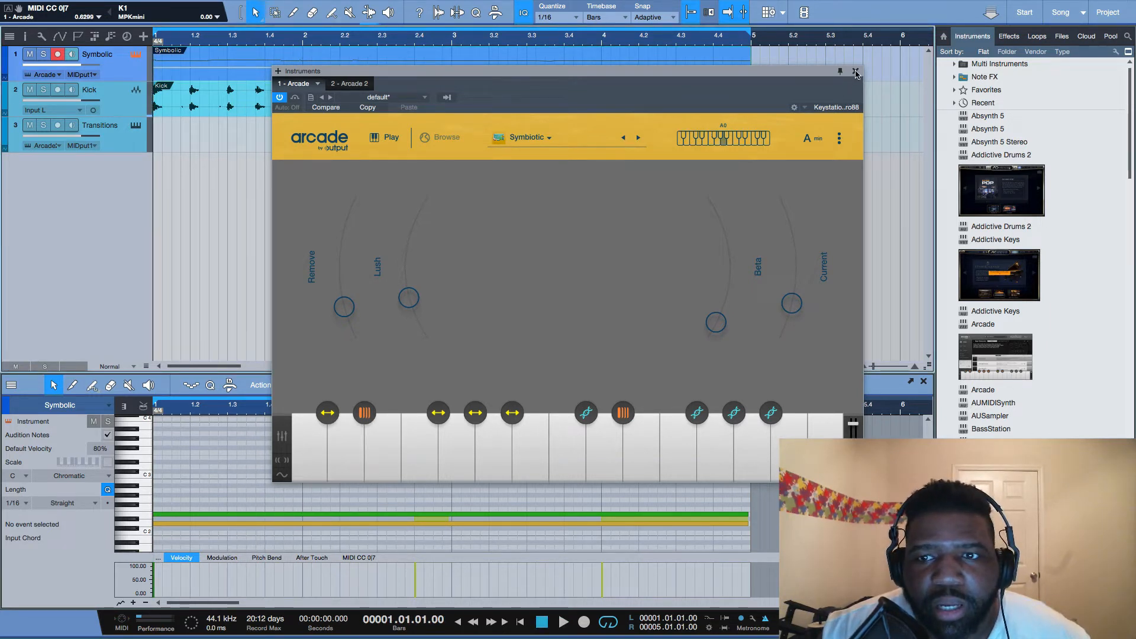
- Bounce the Symbolic part to a new audio track named Hi Hat/Snare and play it back in mono
key(super+b)
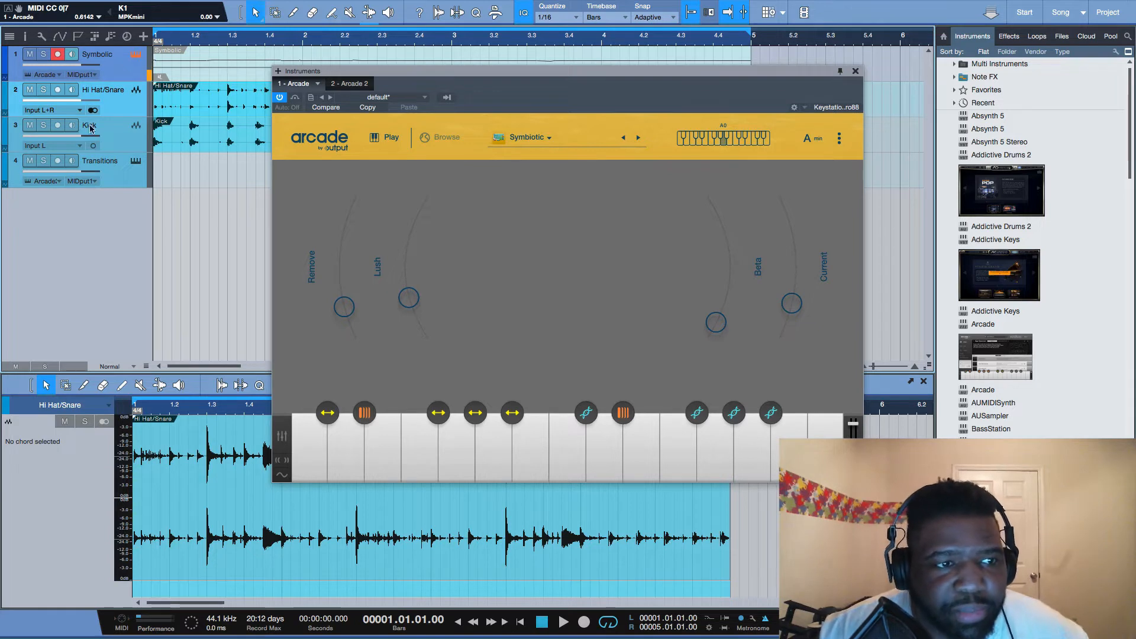
key(space)
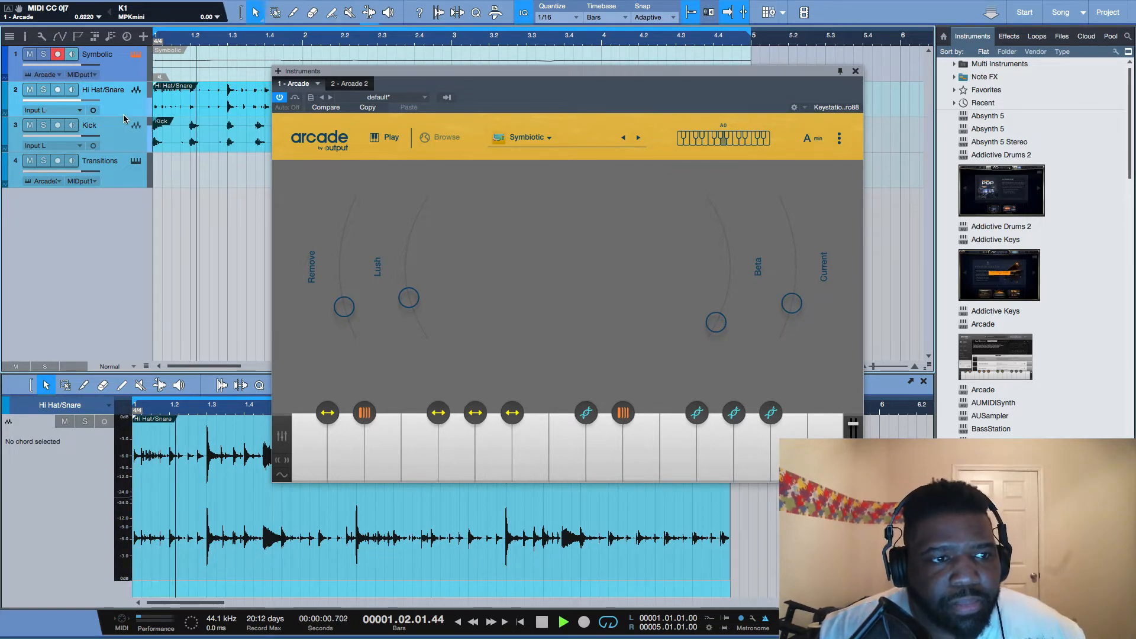
key(space)
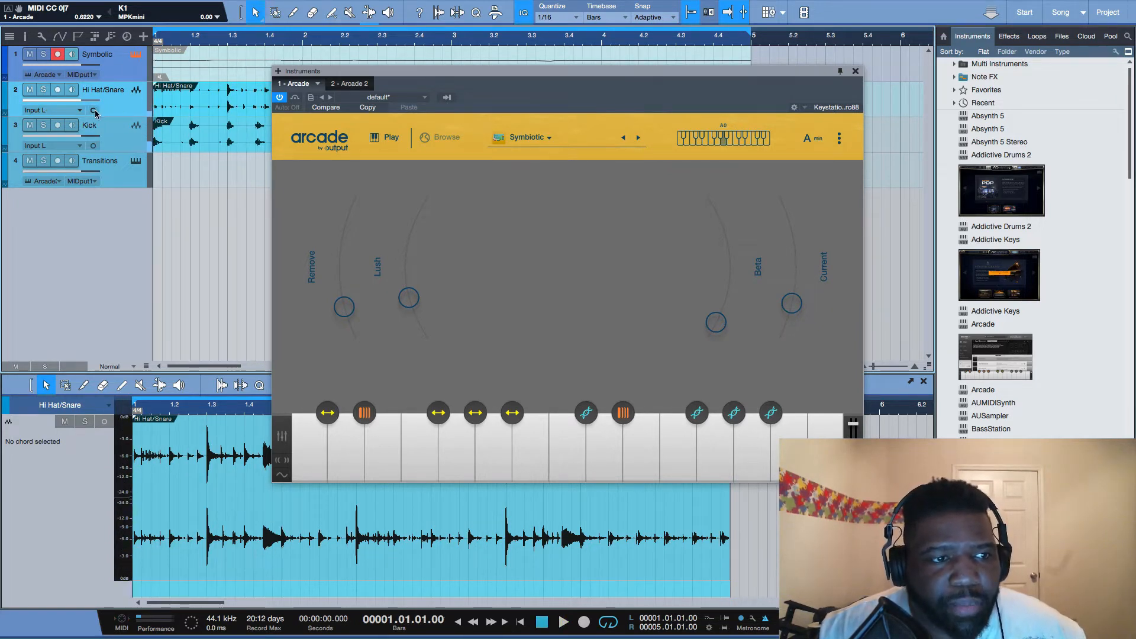
- Keep the Hi Hat/Snare track in stereo, close the Arcade window and delete the original Symbolic note event
click(855, 72)
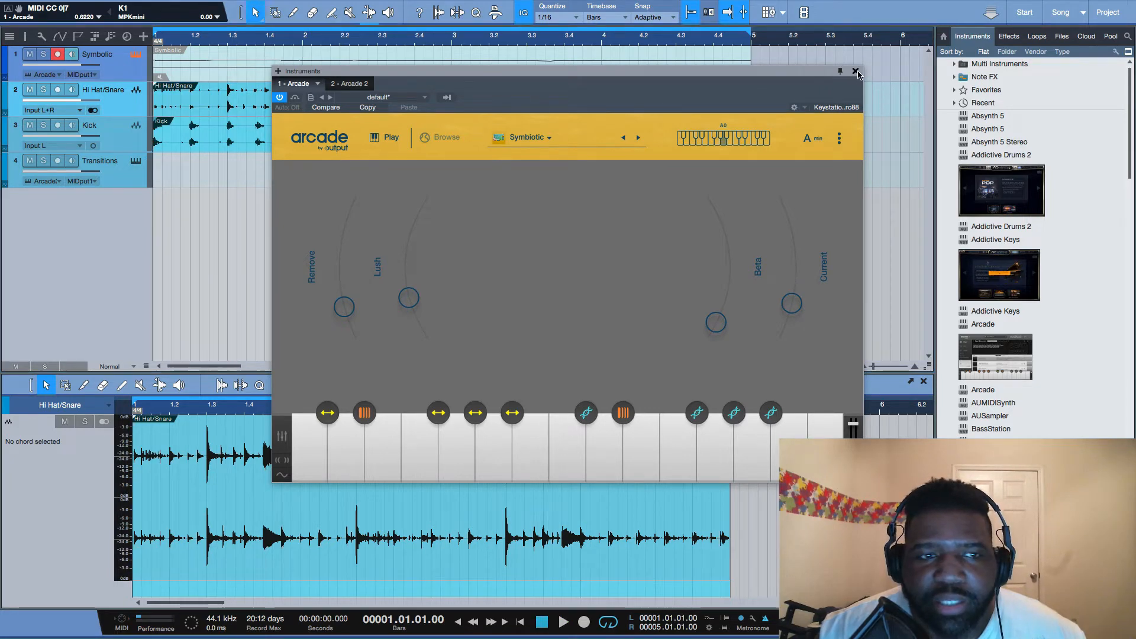
key(space)
click(527, 71)
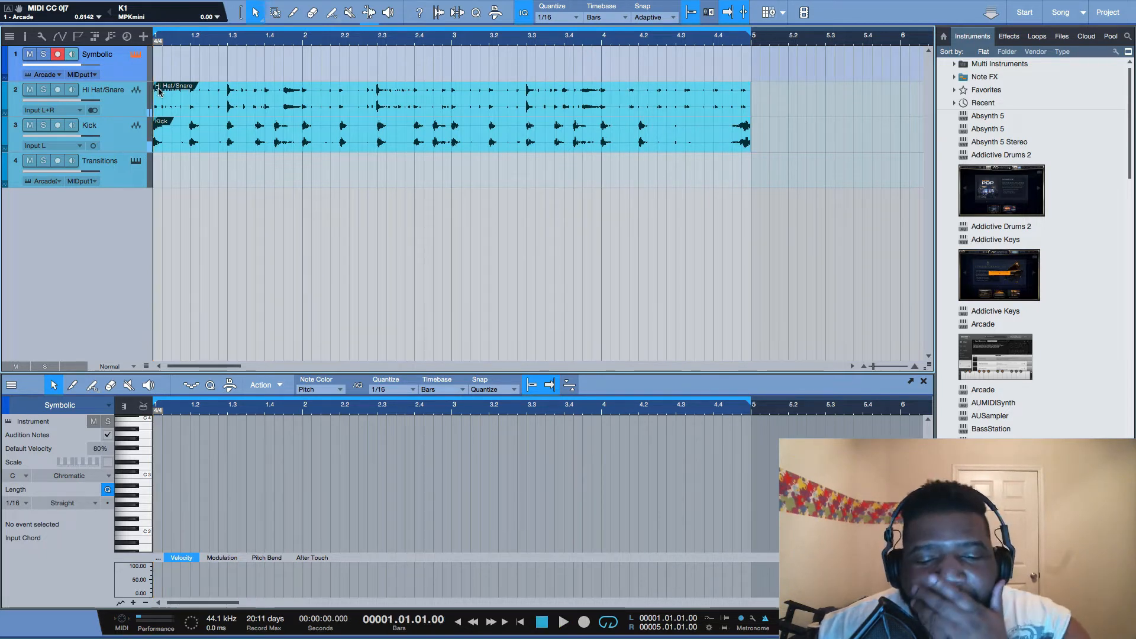
- Rehearse and record a new four-bar Arcade part on the Symbolic track, with long F3 notes and A#3 notes on beat 3 of bars 1 to 3
key(F11)
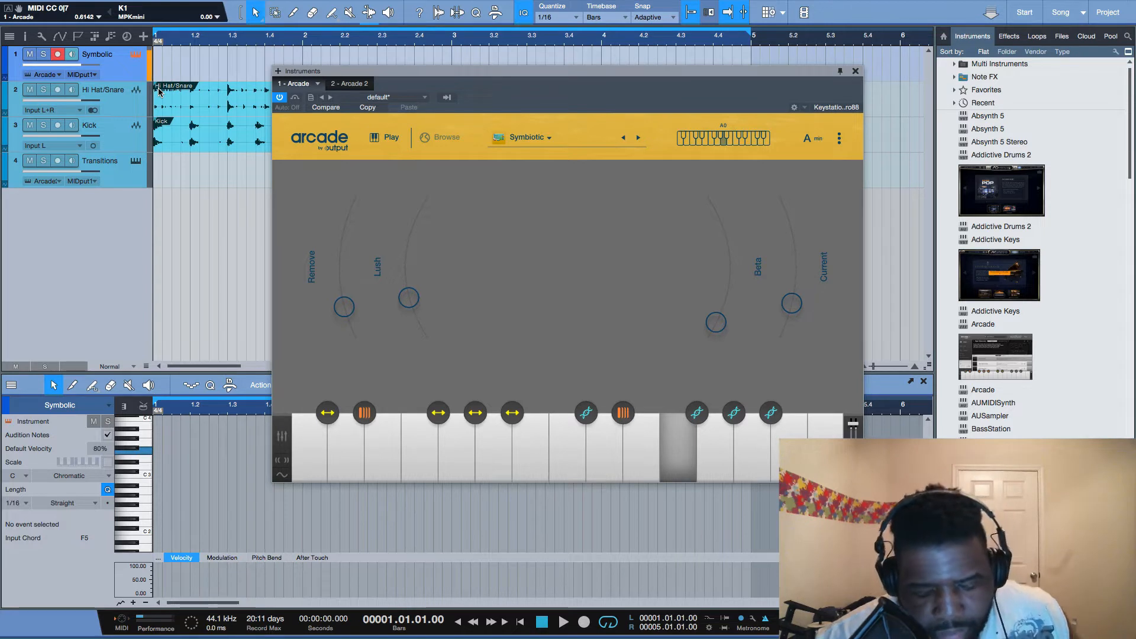
key(space)
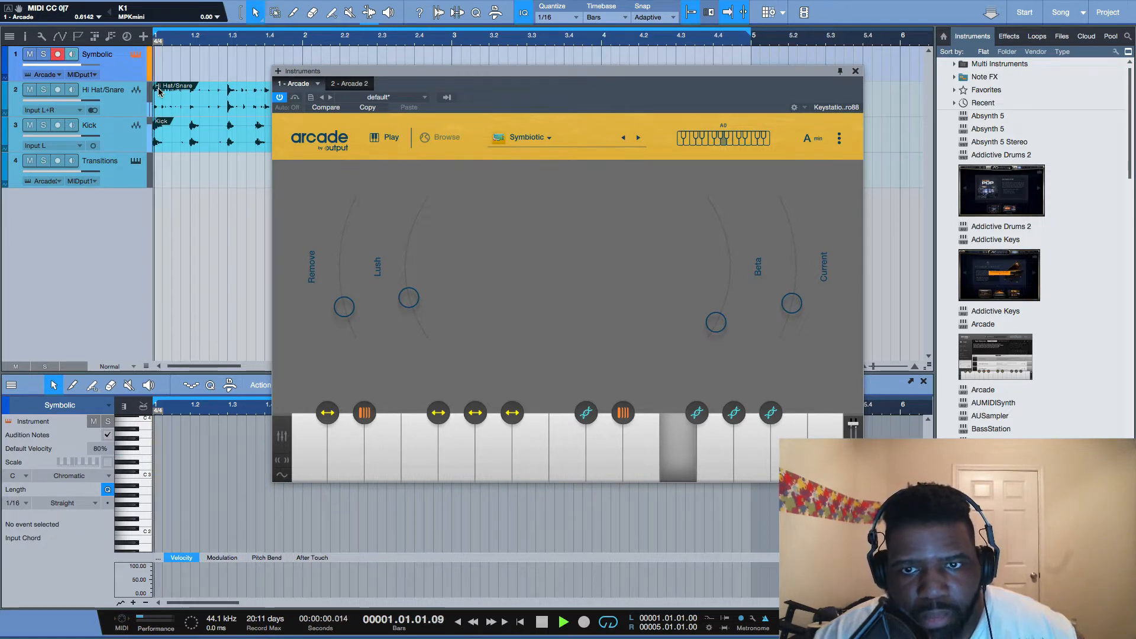
key(space)
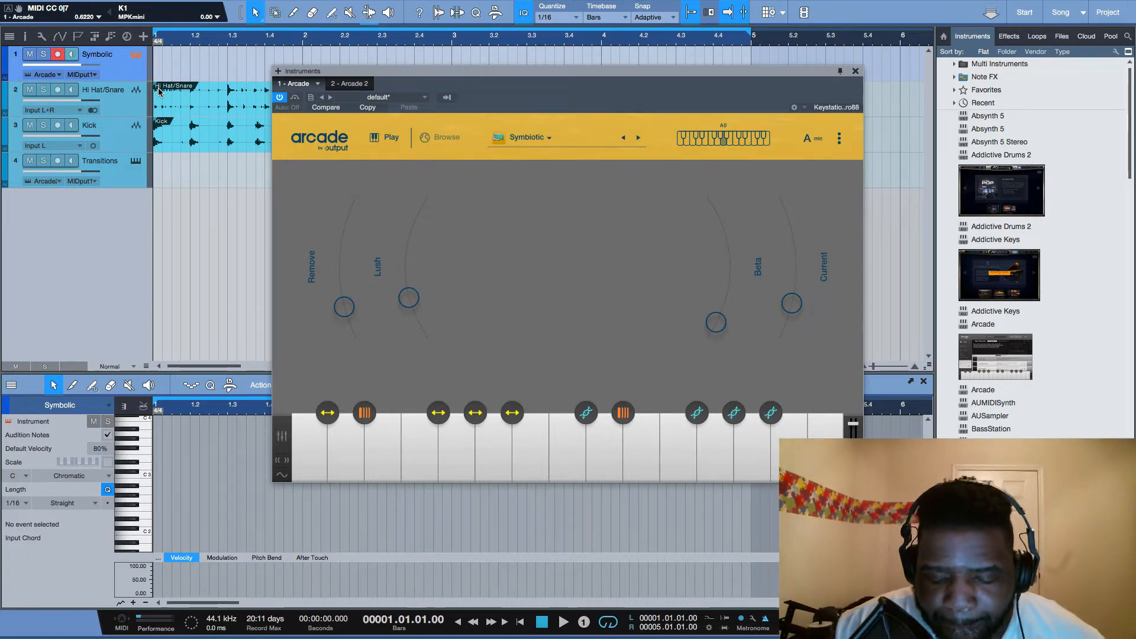
key(KP_Multiply)
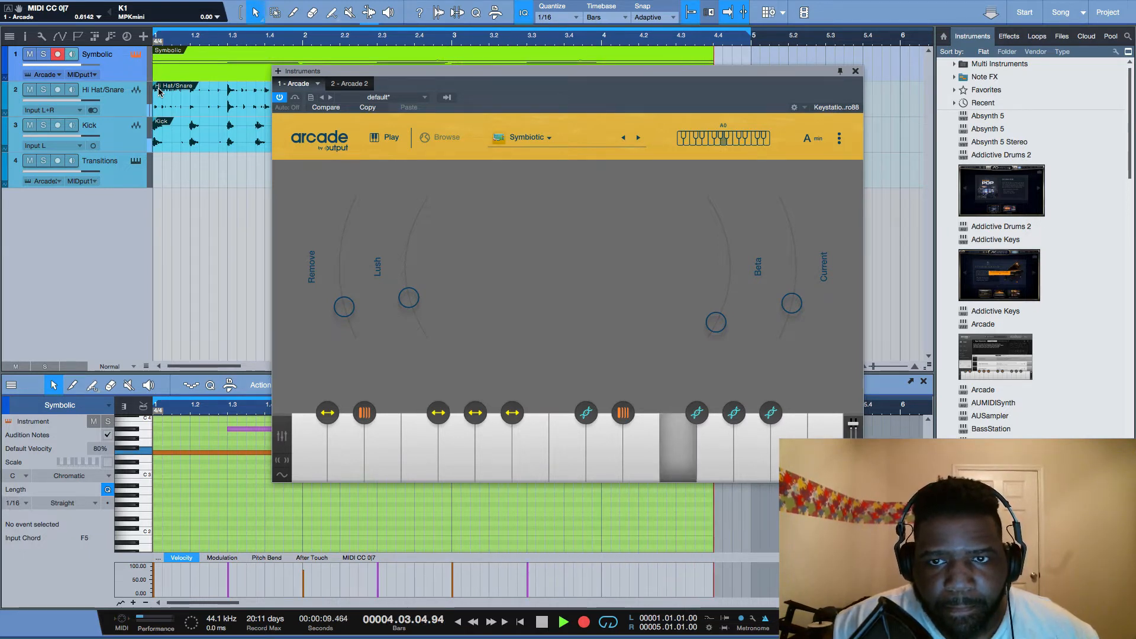
key(space)
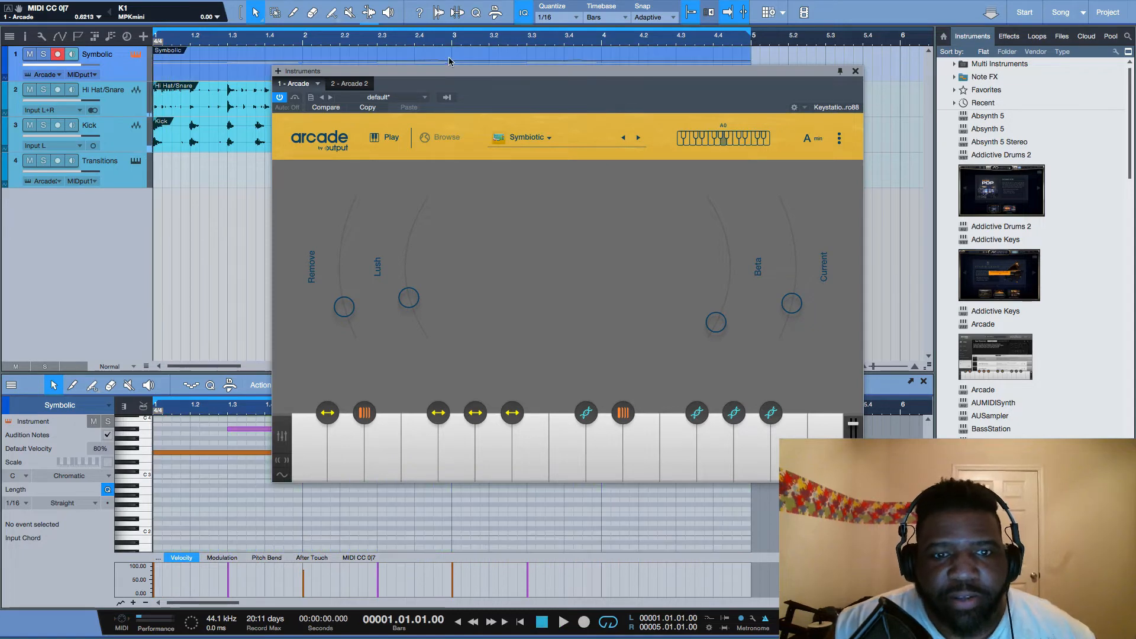
click(856, 72)
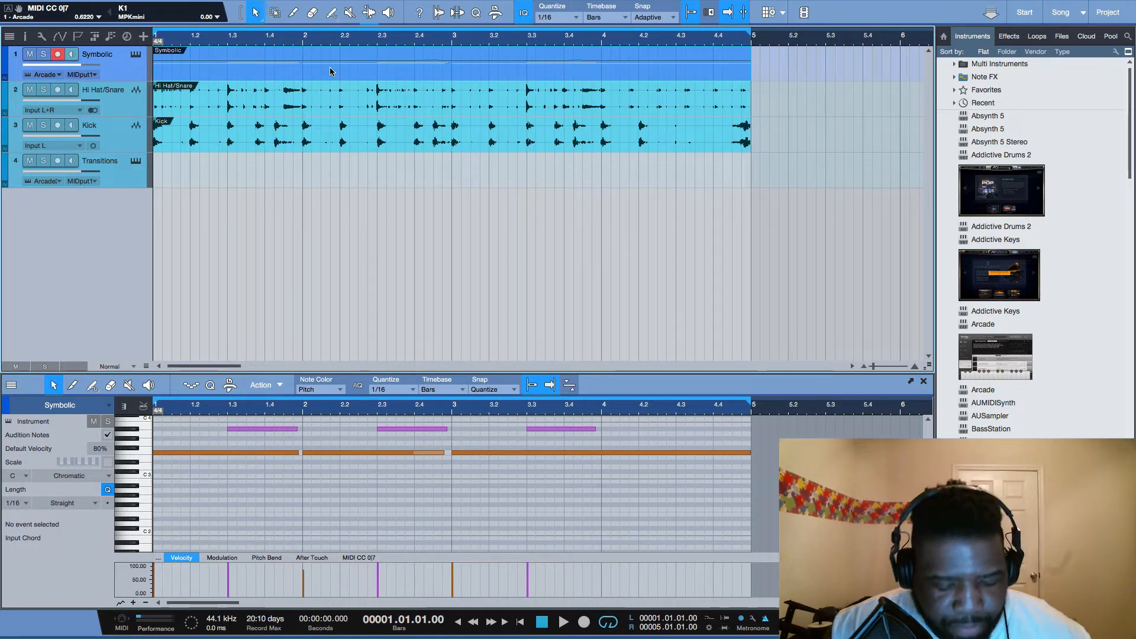
- Lengthen the A#3 note in bar 3 and the F3 notes in bars 2 and 1 so each ends exactly on its bar line
click(597, 429)
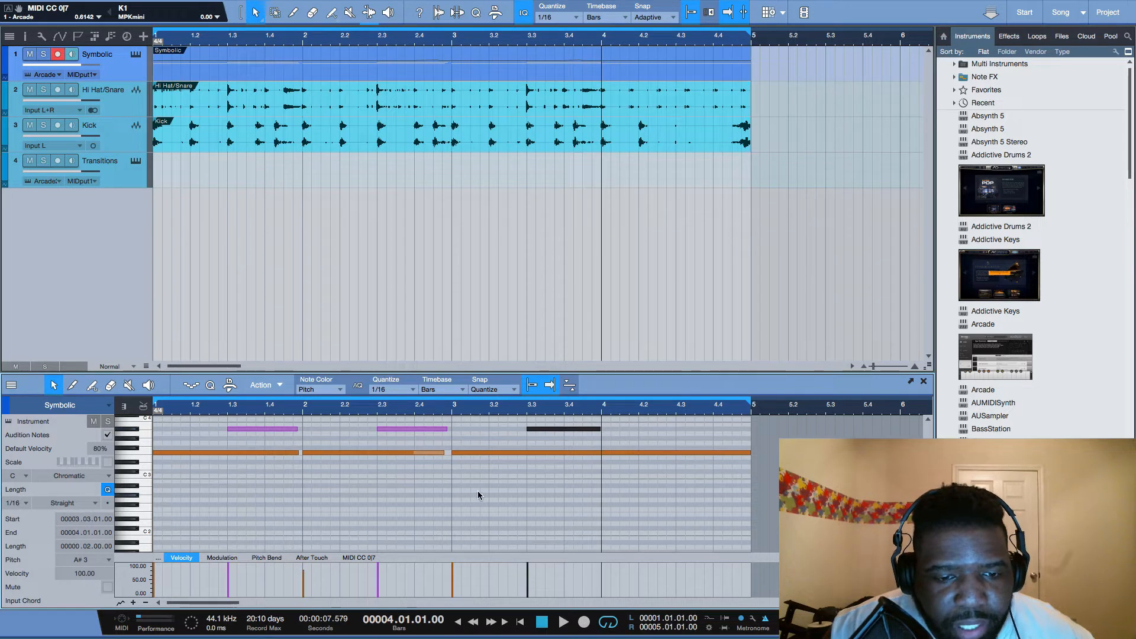
click(441, 453)
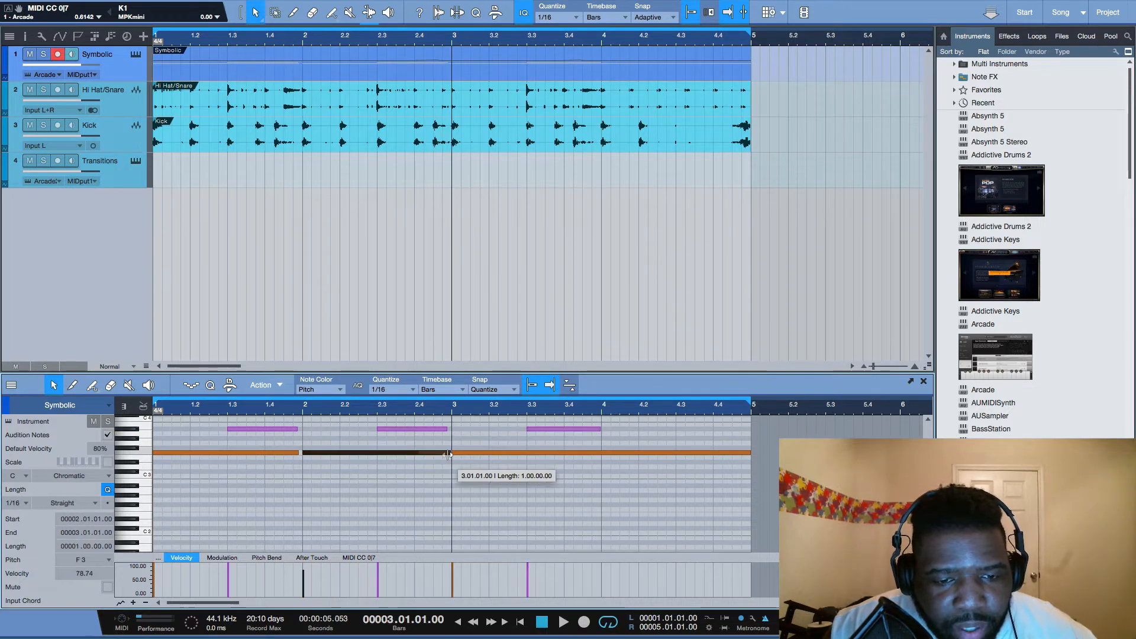
click(295, 453)
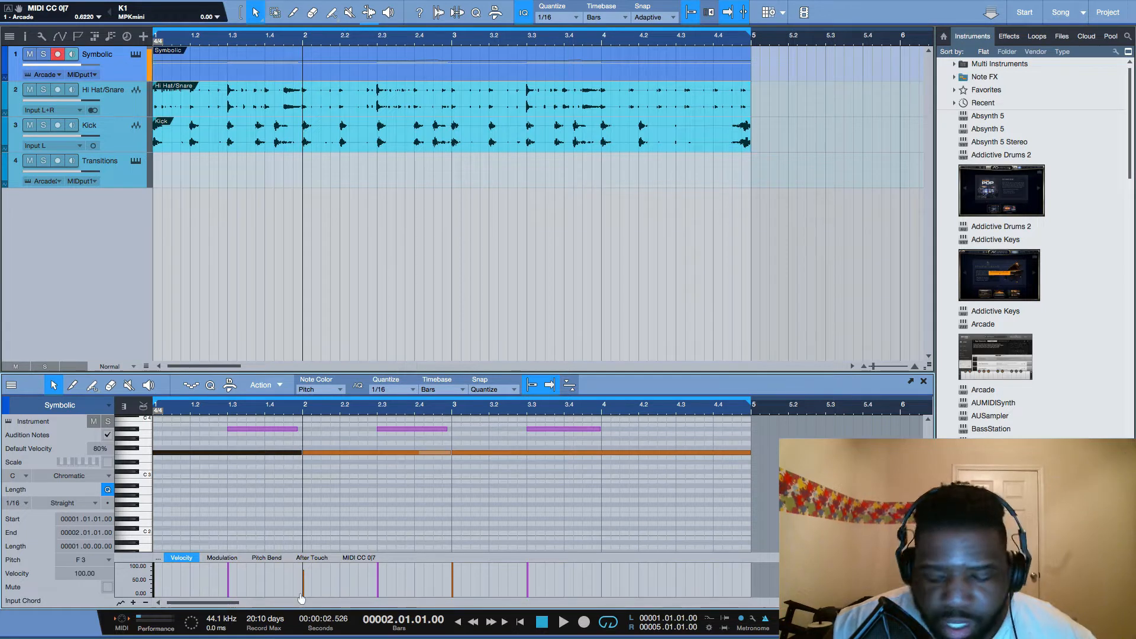
- Play the Symbolic part and extend the A#3 notes in bars 1 and 2 to end at bar lines 2 and 3
key(space)
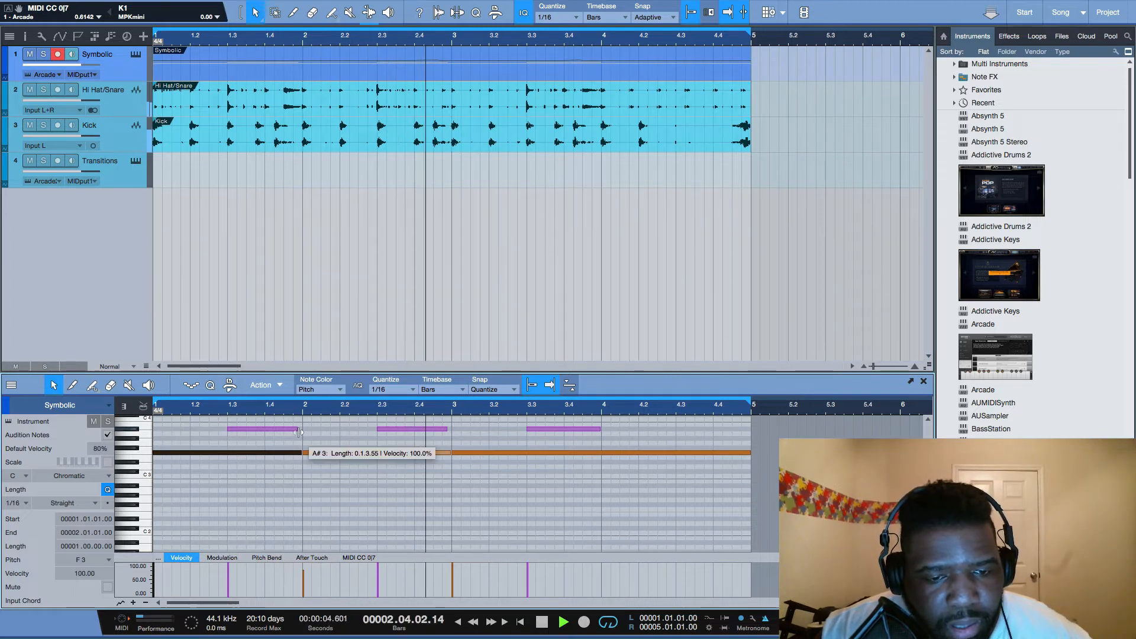
click(297, 430)
key(space)
drag(299, 430, 302, 430)
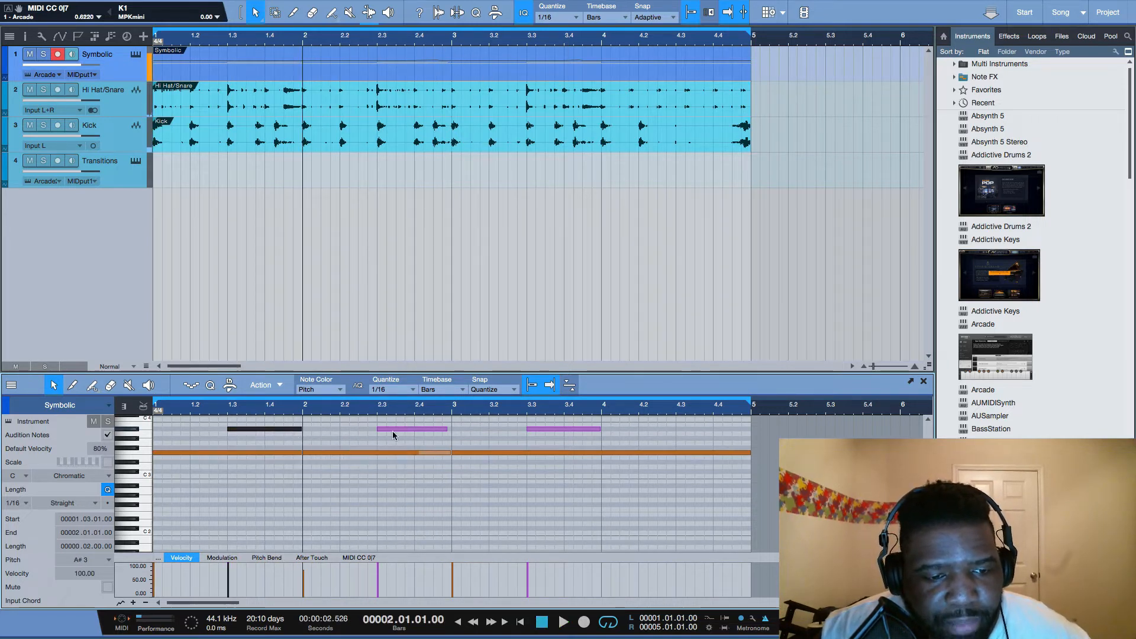
drag(446, 430, 451, 430)
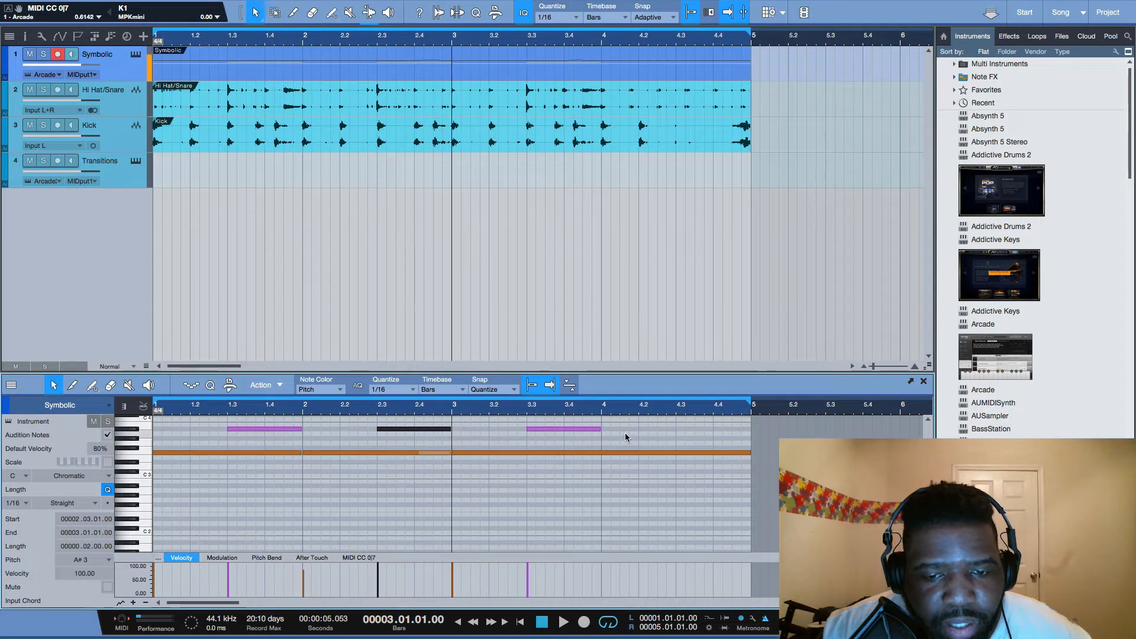
- Play the loop and tweak Arcade's macros, raising Beta, Lush and Remove slightly and lowering Current, and close the Arcade window
key(space)
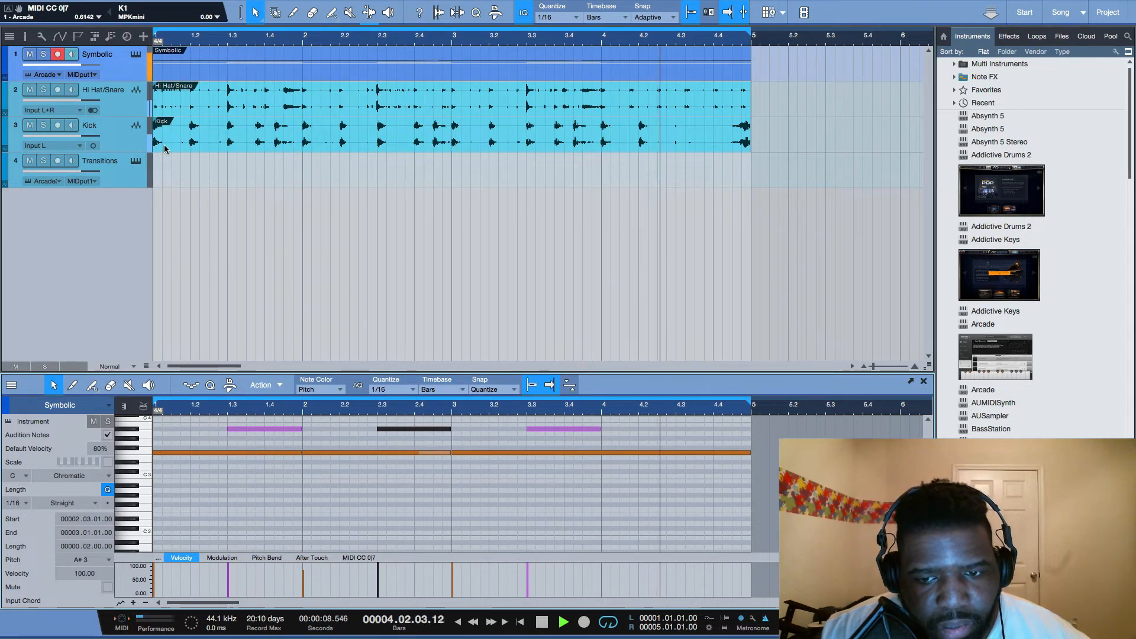
key(space)
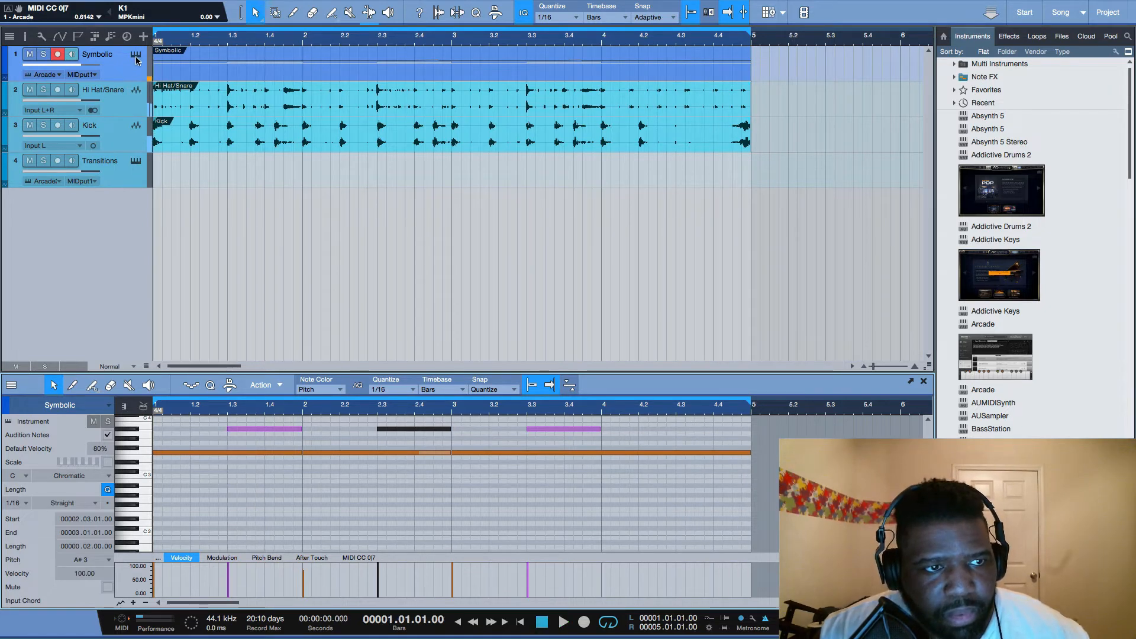
key(F11)
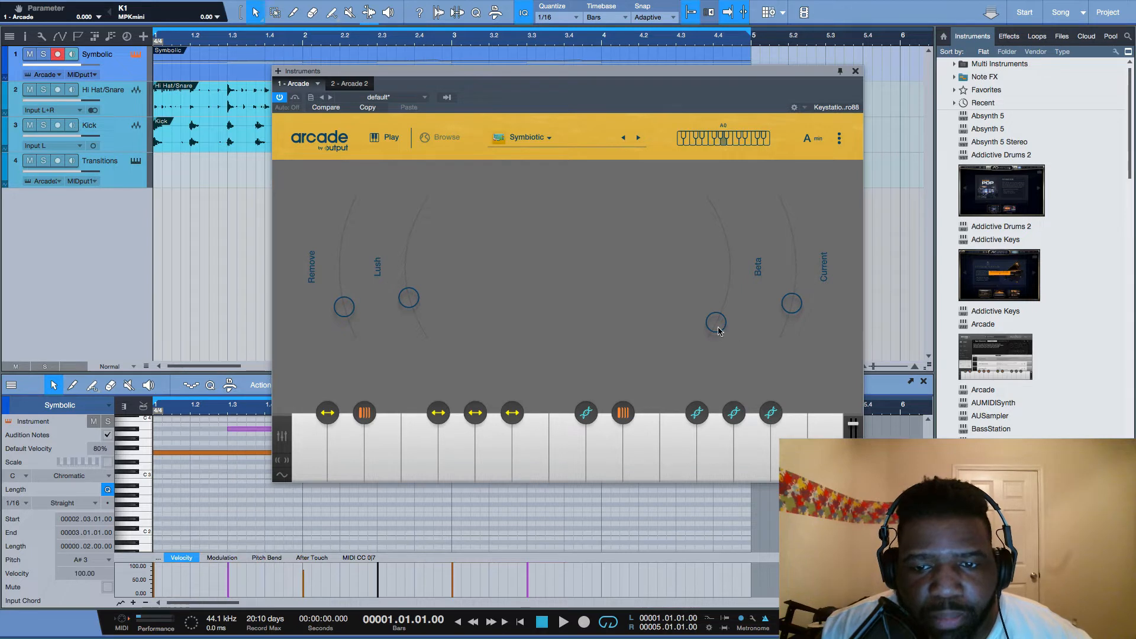
key(space)
mouse_move(716, 323)
mouse_down()
mouse_move(723, 223)
mouse_move(724, 322)
mouse_up()
mouse_move(790, 308)
mouse_down()
mouse_move(802, 226)
mouse_move(789, 322)
mouse_up()
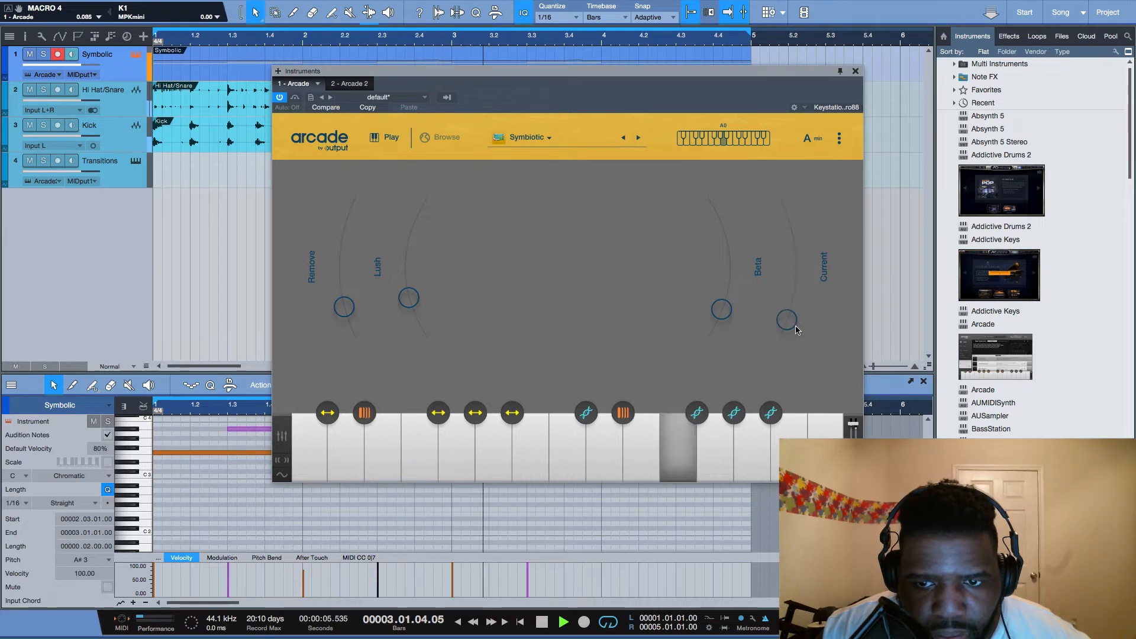
mouse_move(411, 296)
mouse_down()
mouse_move(416, 222)
mouse_move(410, 286)
mouse_up()
mouse_move(344, 308)
mouse_down()
mouse_move(341, 239)
mouse_move(345, 311)
mouse_move(337, 259)
mouse_move(340, 302)
mouse_up()
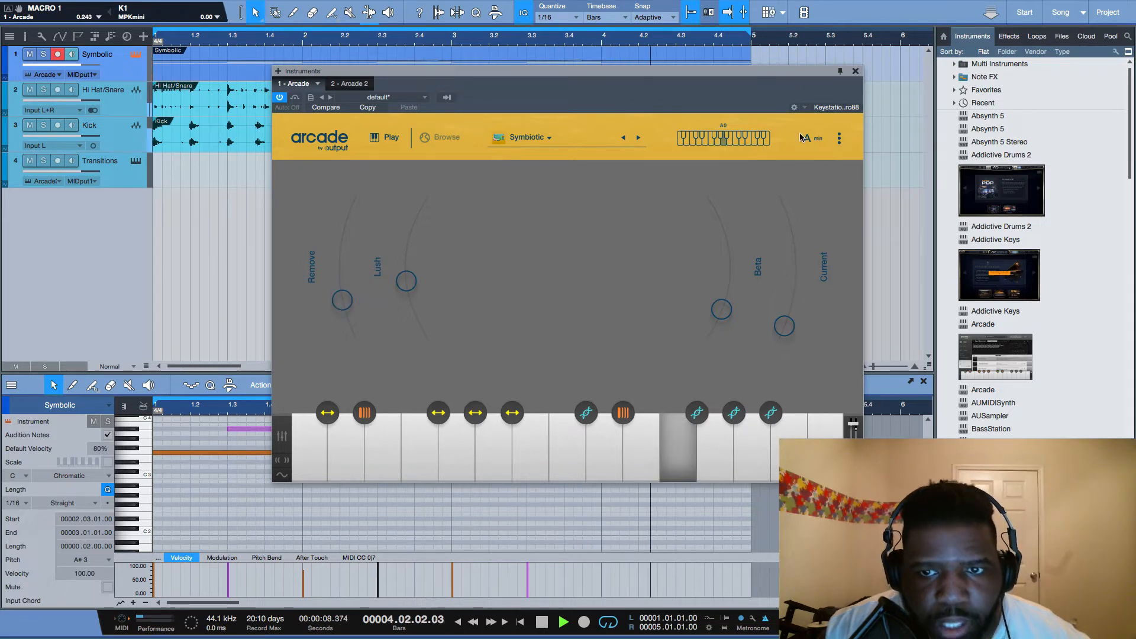
click(856, 71)
key(space)
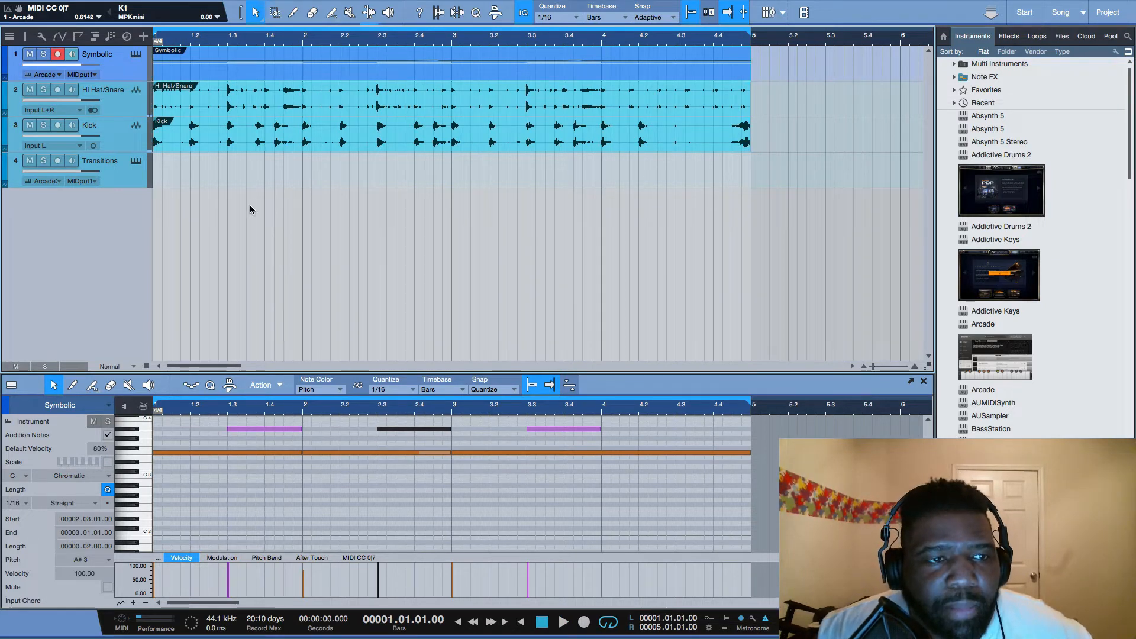
- Bounce the Symbolic part to a new audio track named Synth and delete the original note event
key(super+b)
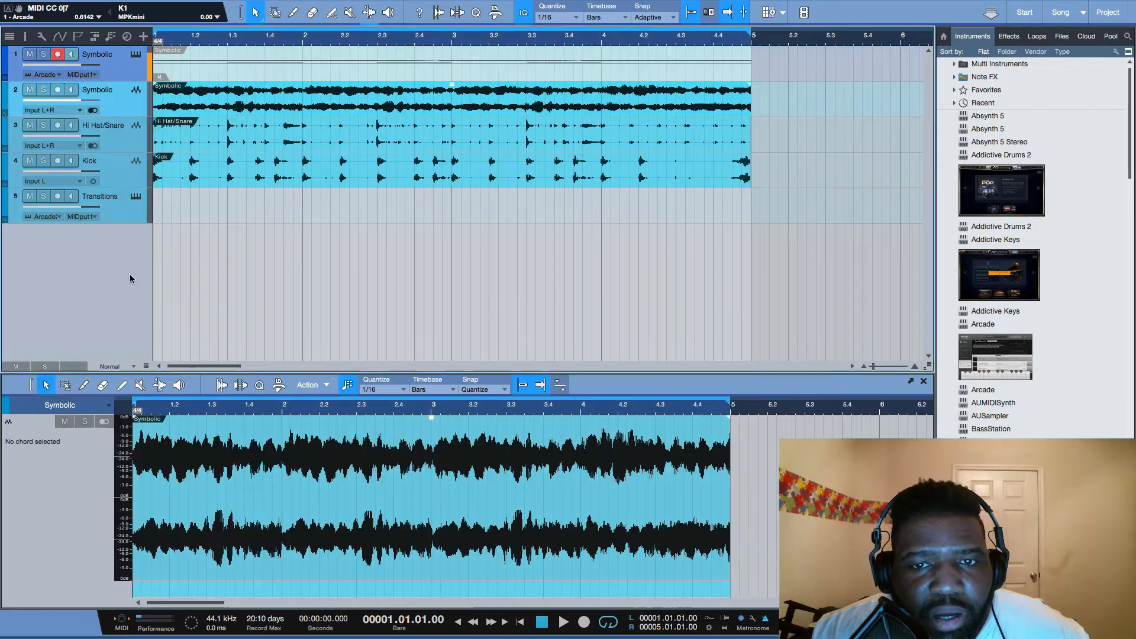
double_click(99, 90)
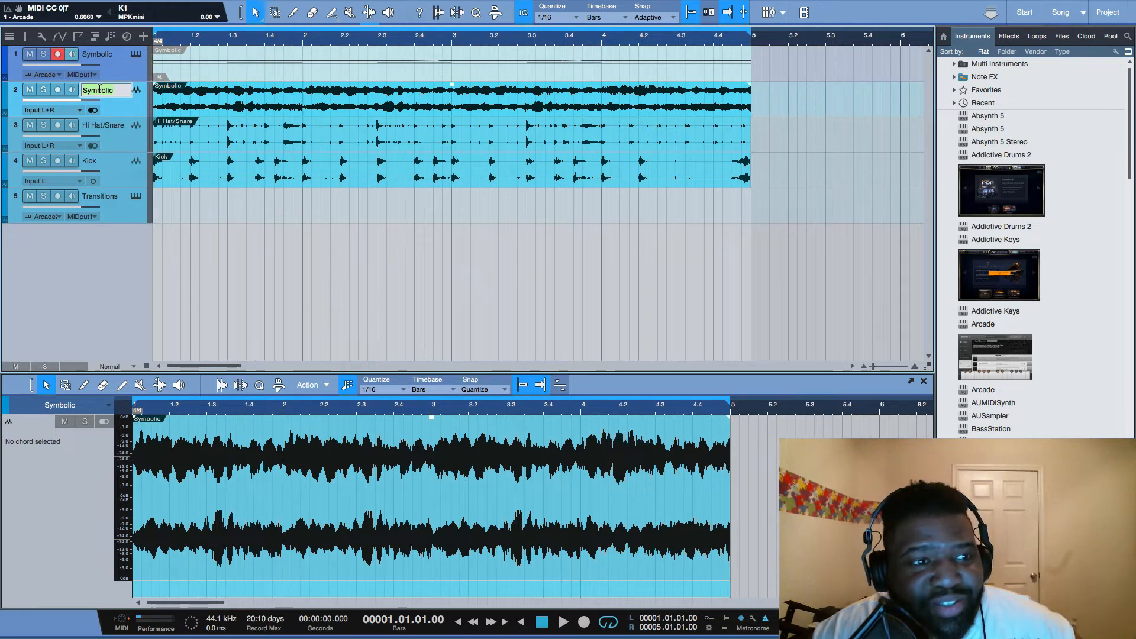
text(Sy)
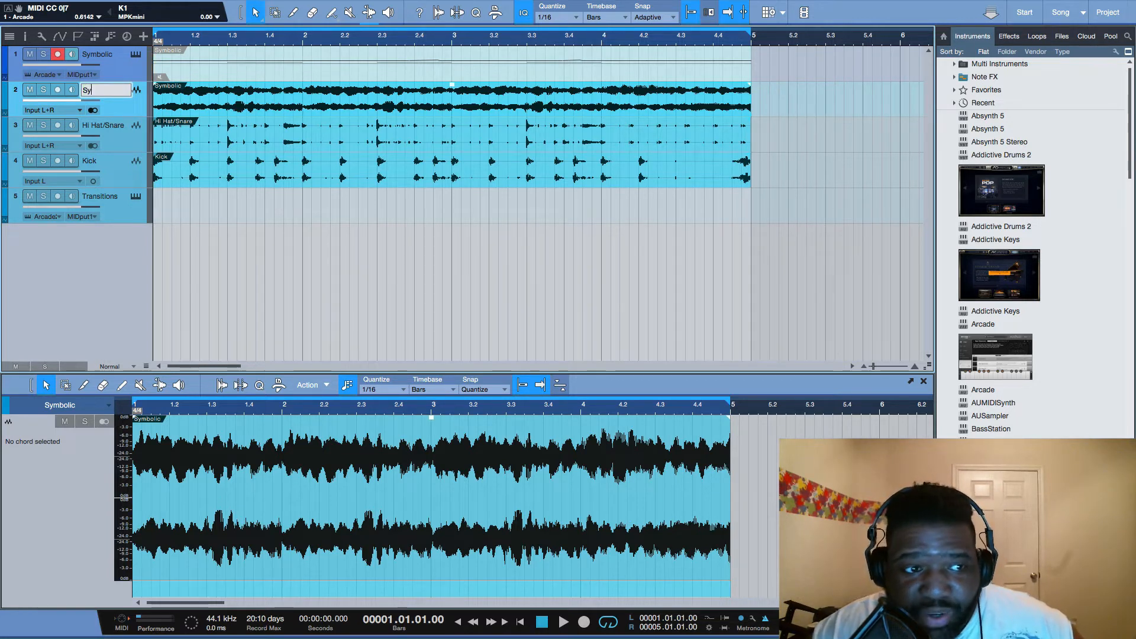
text(nth)
key(Return)
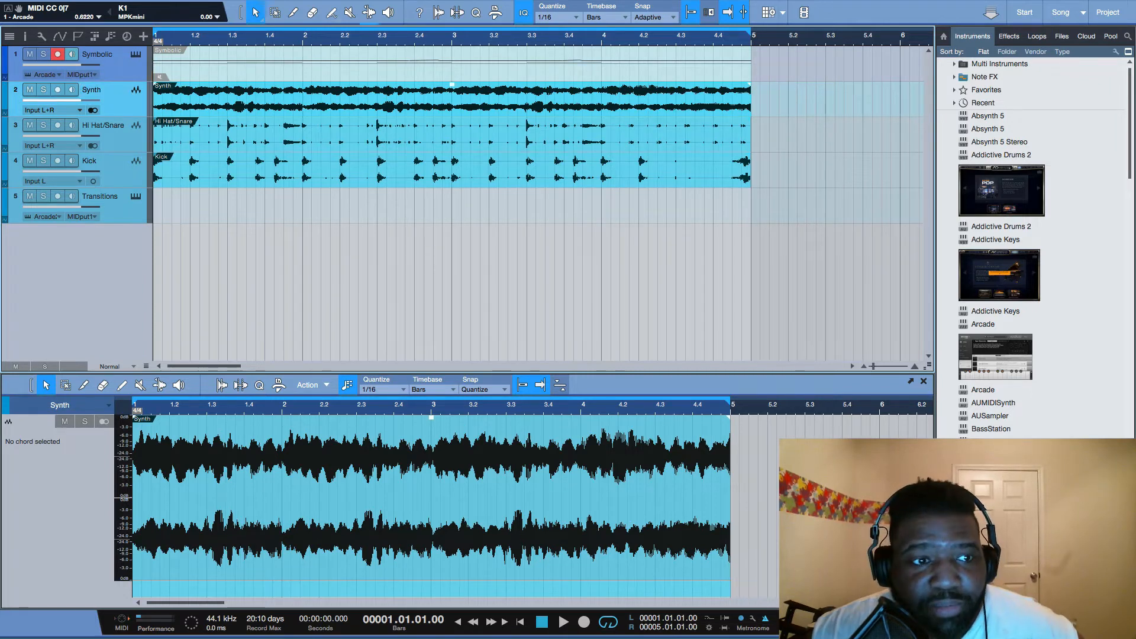
click(250, 73)
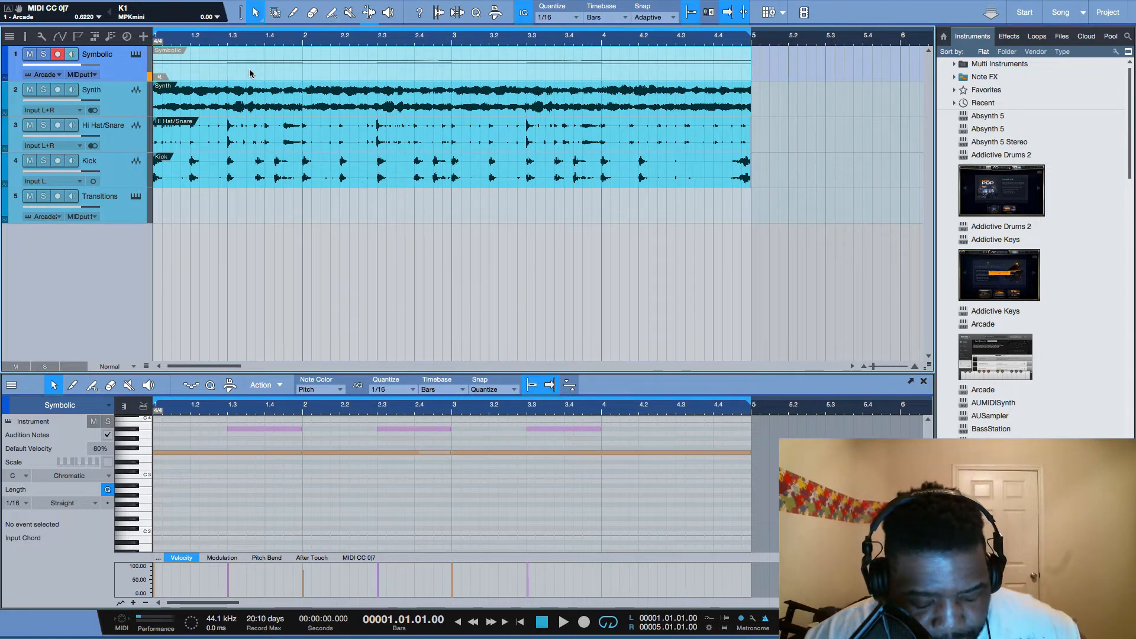
key(Delete)
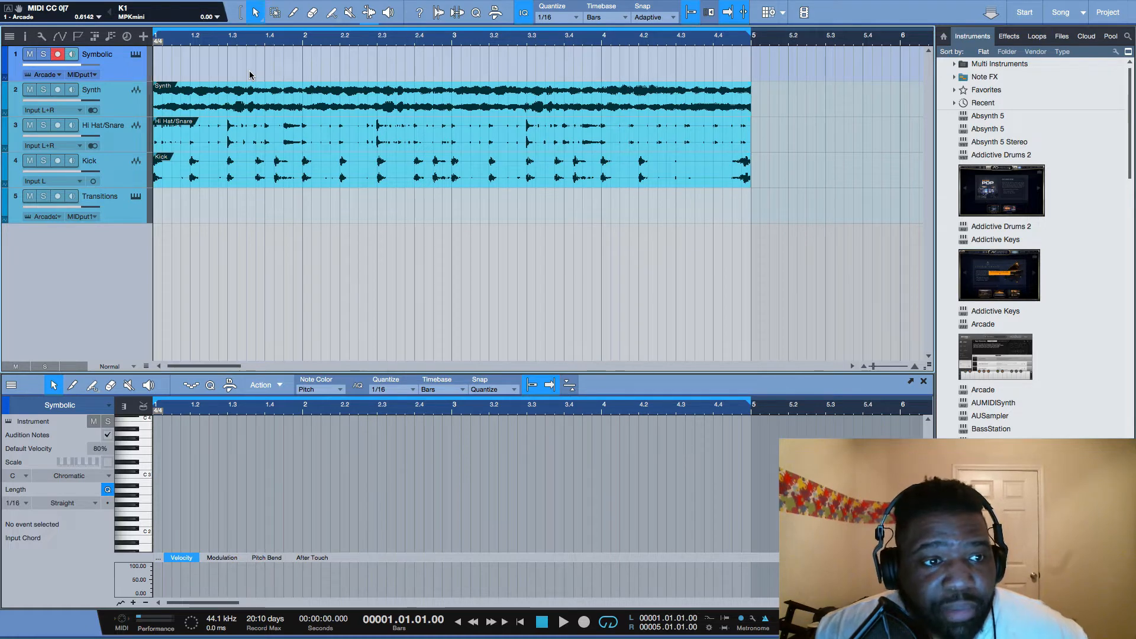
- Lower the Synth track's volume during playback and record a new four-bar Arcade part on the Symbolic track
key(space)
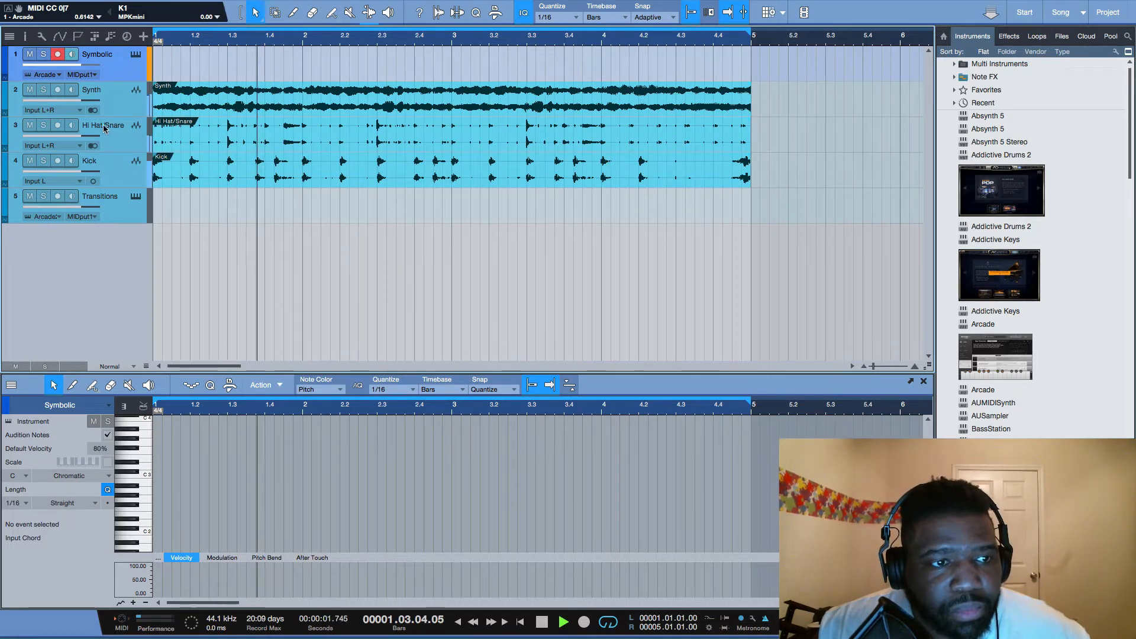
click(116, 109)
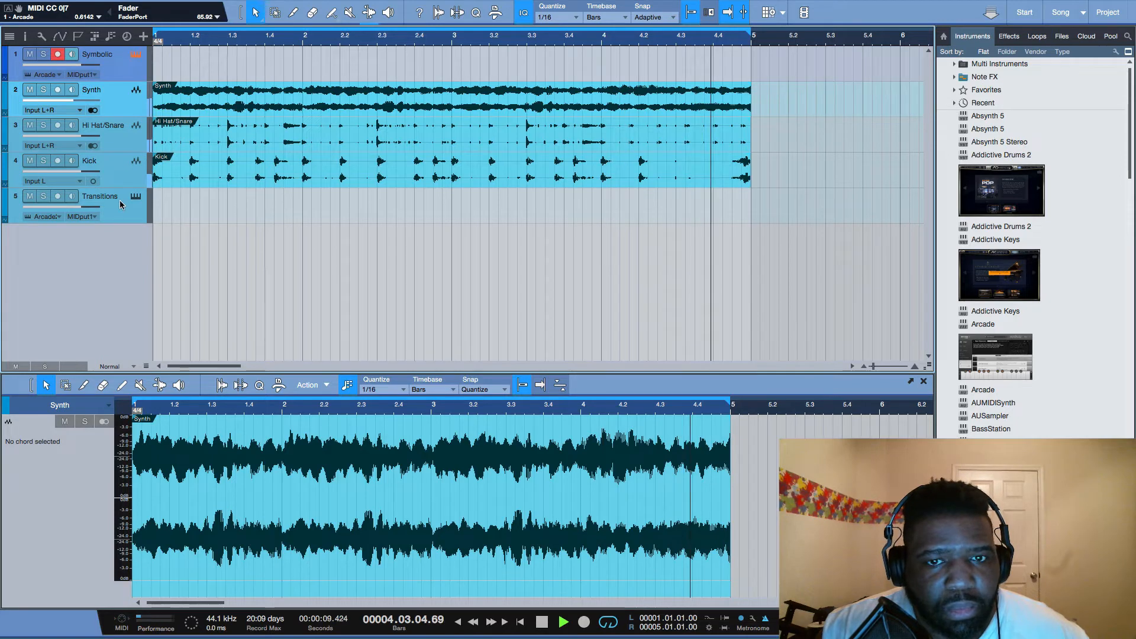
key(F11)
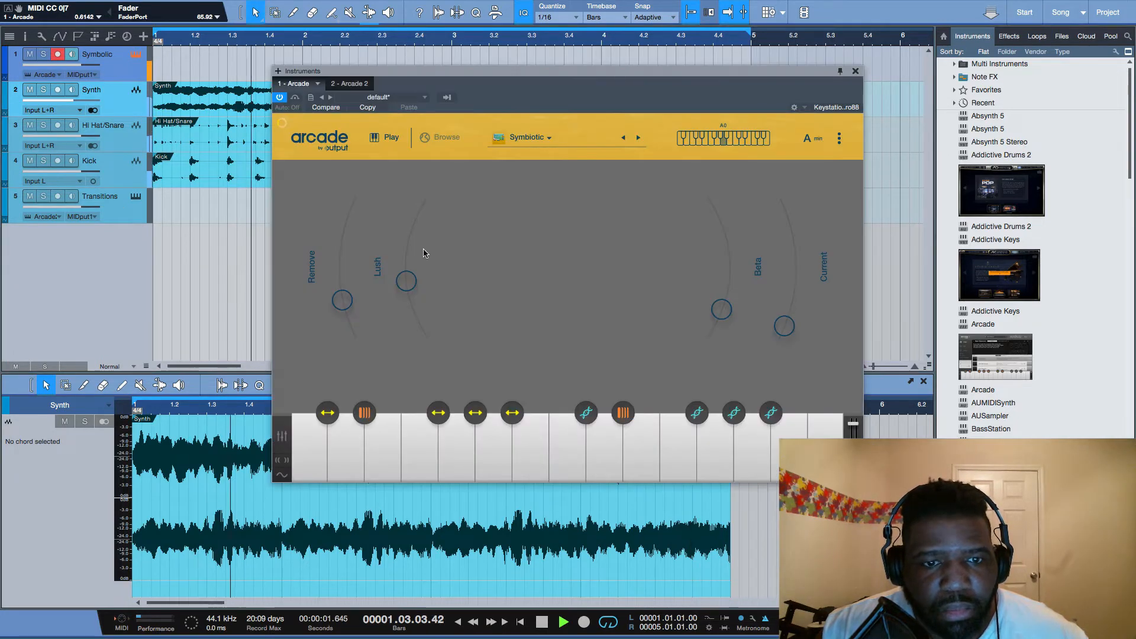
key(space)
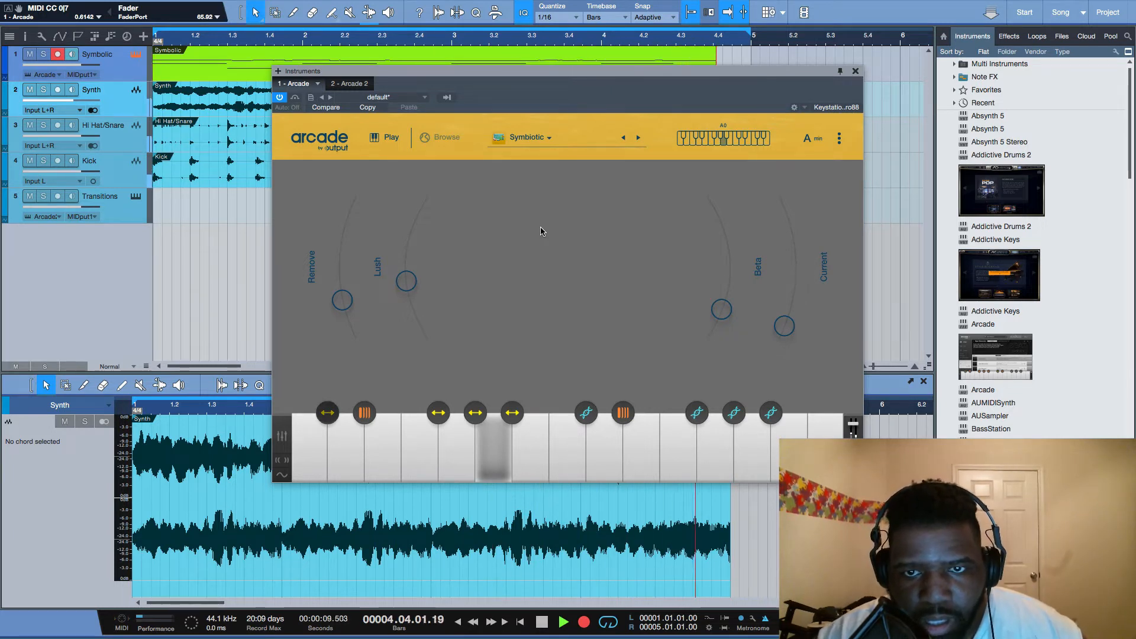
key(space)
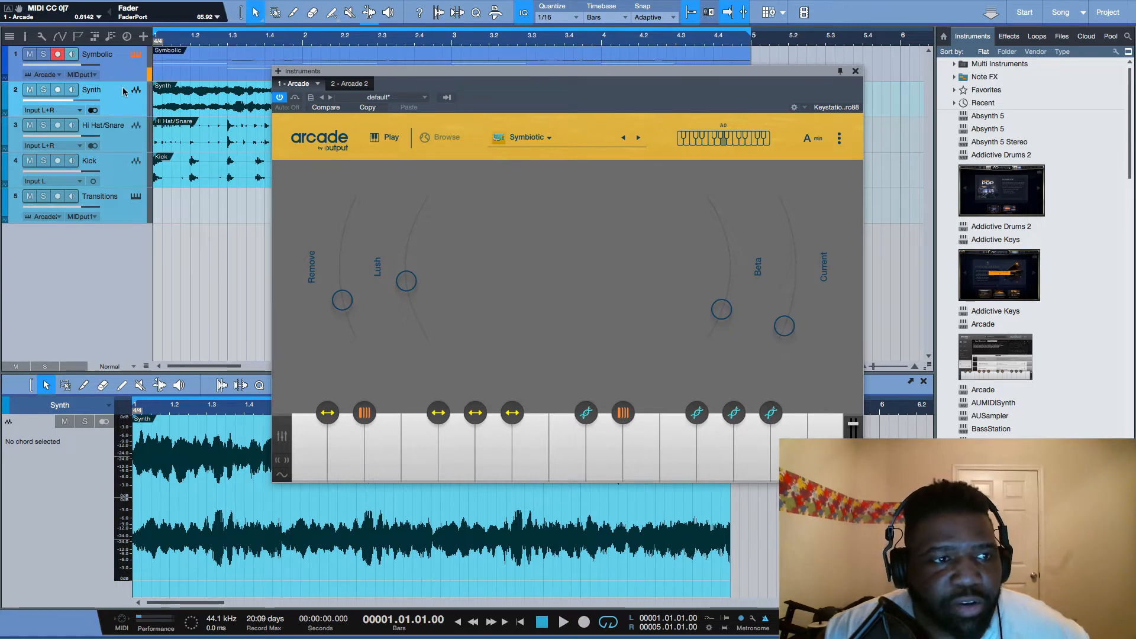
- Solo the Symbolic track and, during playback, raise Arcade's Remove macro and lower its Lush macro
click(43, 54)
key(space)
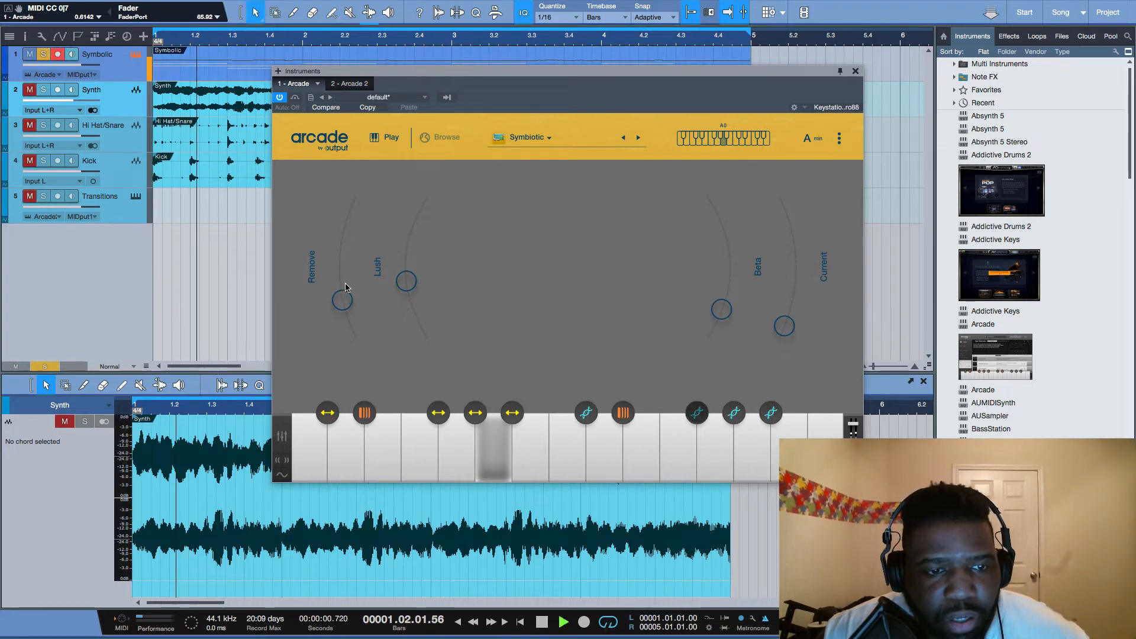
drag(347, 288, 407, 315)
key(space)
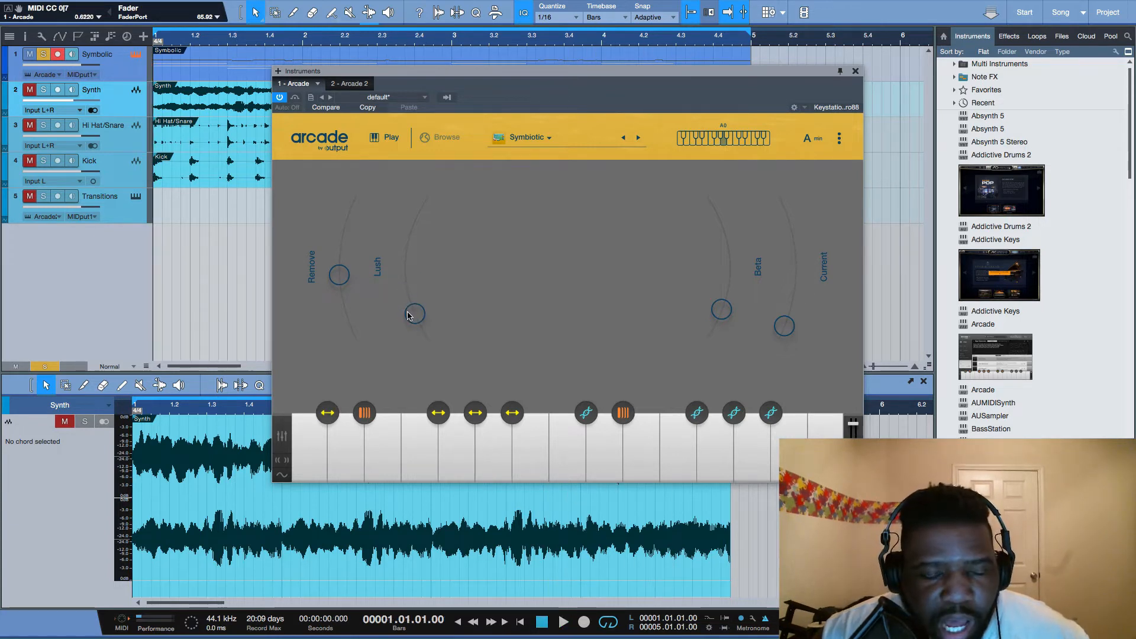
- Record a moving Remove macro into the Symbolic part over the four-bar loop
click(341, 278)
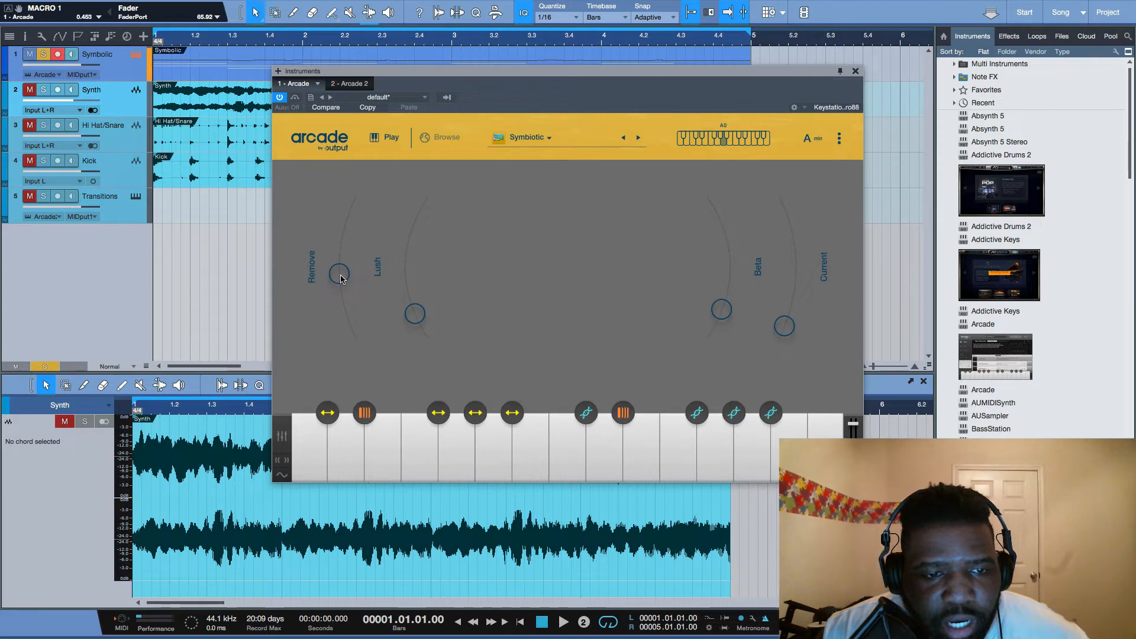
drag(340, 273, 338, 335)
key(space)
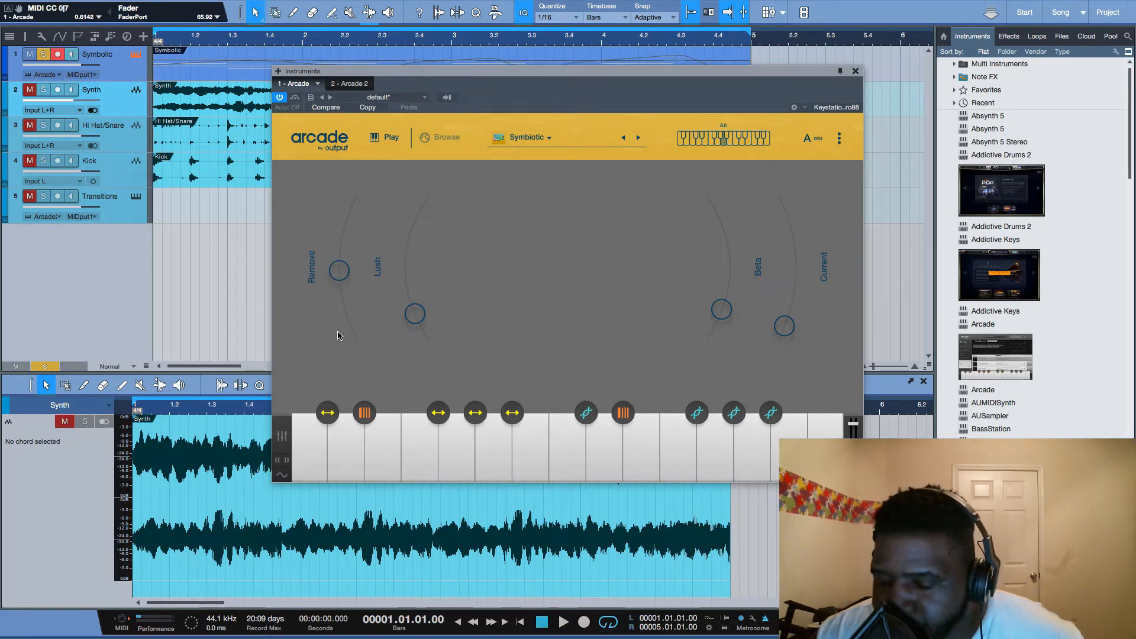
- Play the soloed Symbolic part while raising Arcade's Current macro, slightly lowering Beta and raising Lush
key(space)
mouse_move(784, 326)
mouse_down()
mouse_move(794, 244)
mouse_move(794, 319)
mouse_up()
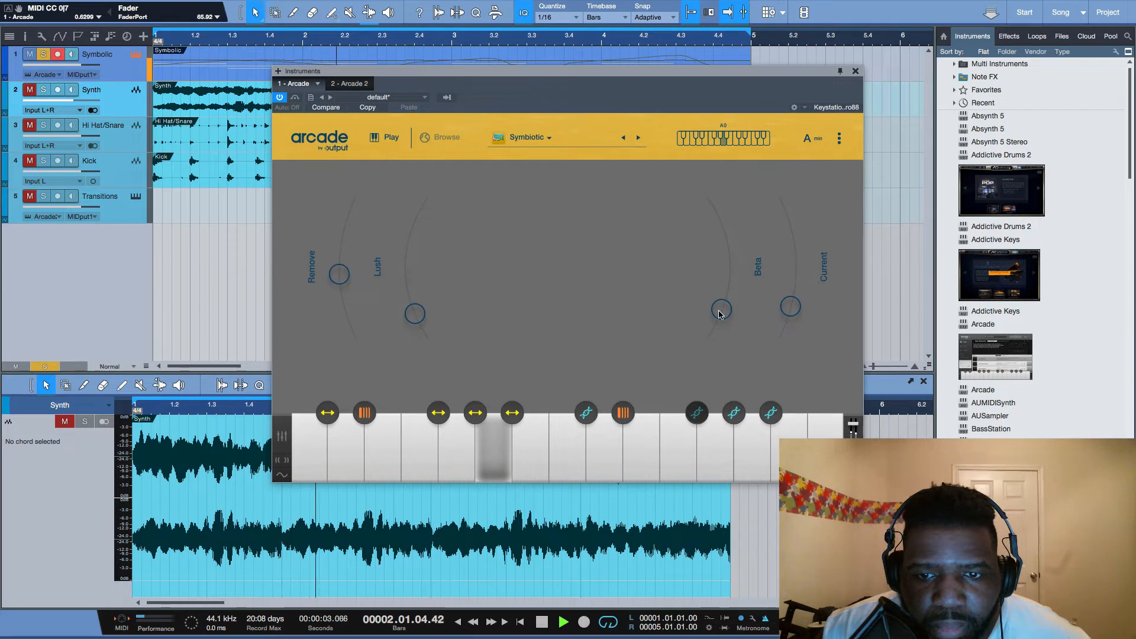
mouse_move(725, 324)
mouse_down()
mouse_move(728, 242)
mouse_move(718, 329)
mouse_up()
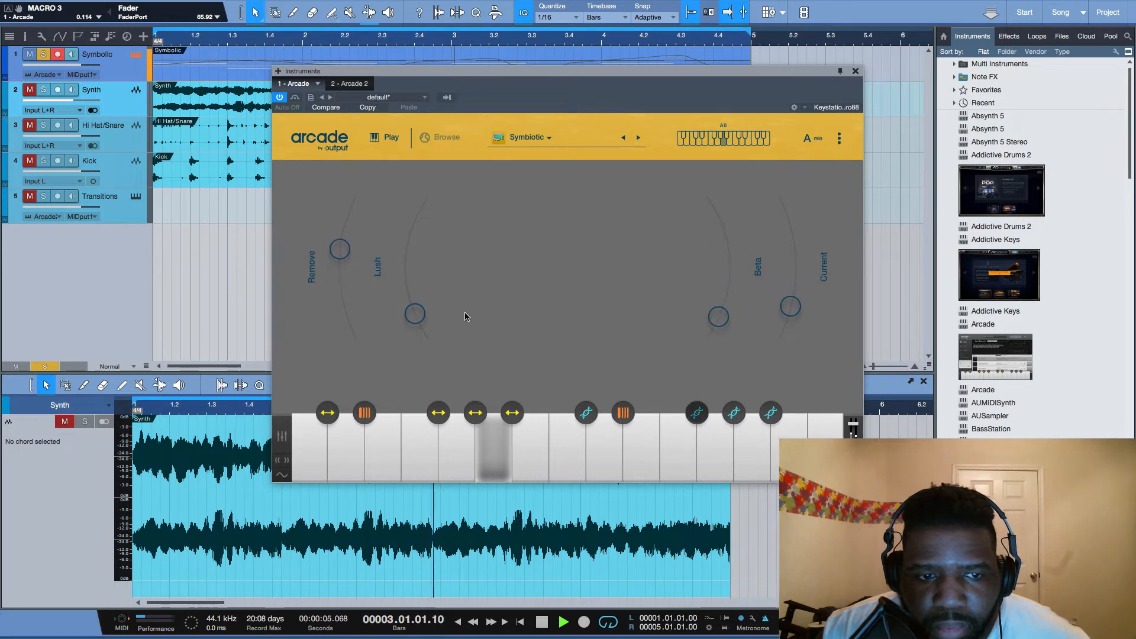
drag(416, 322, 399, 264)
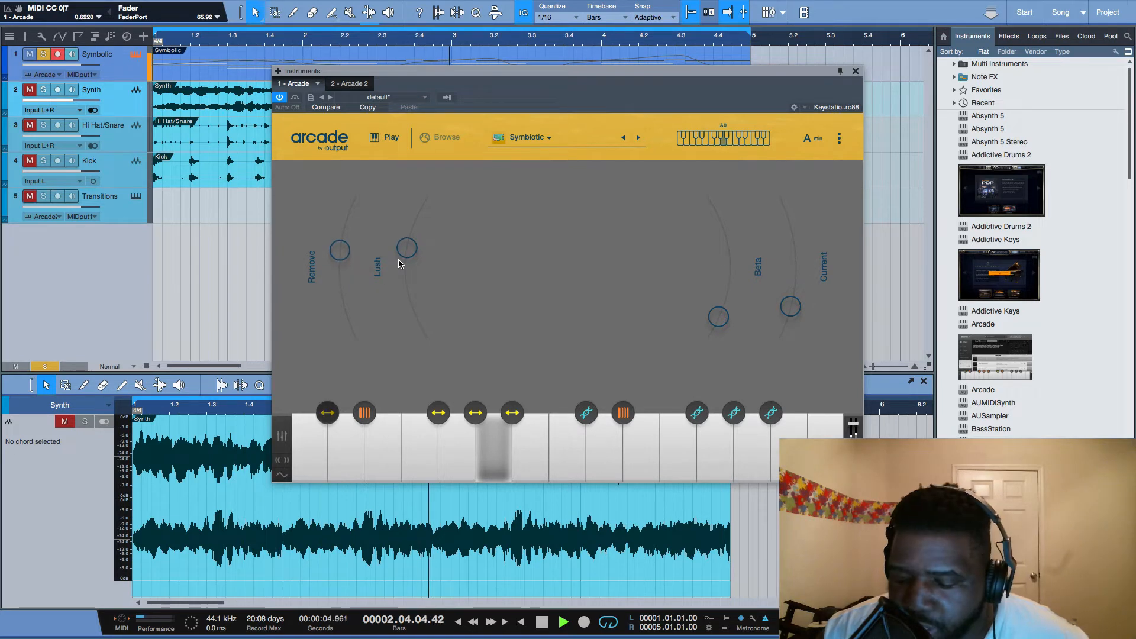
key(space)
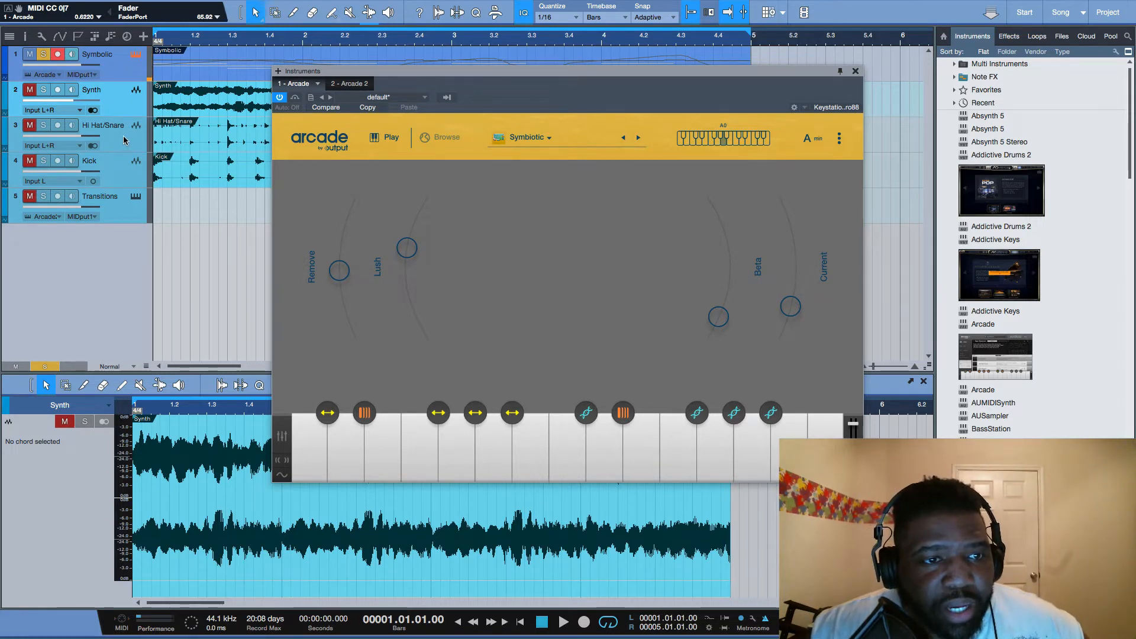
- Bounce the new Symbolic part to an audio track named Vocal and delete the original note event
key(super+b)
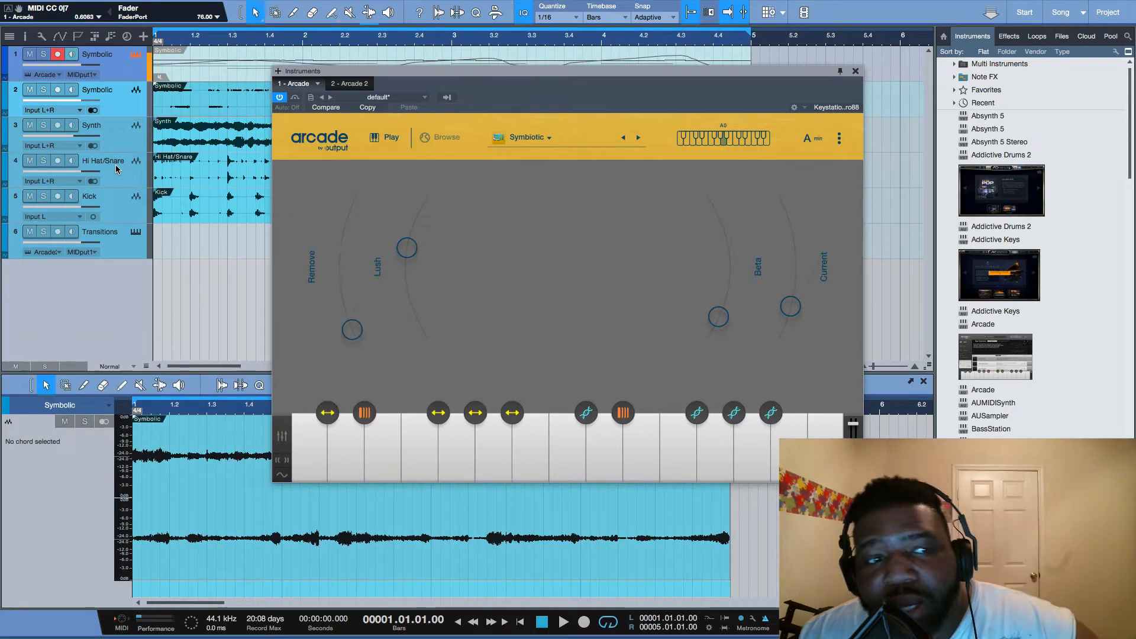
click(160, 71)
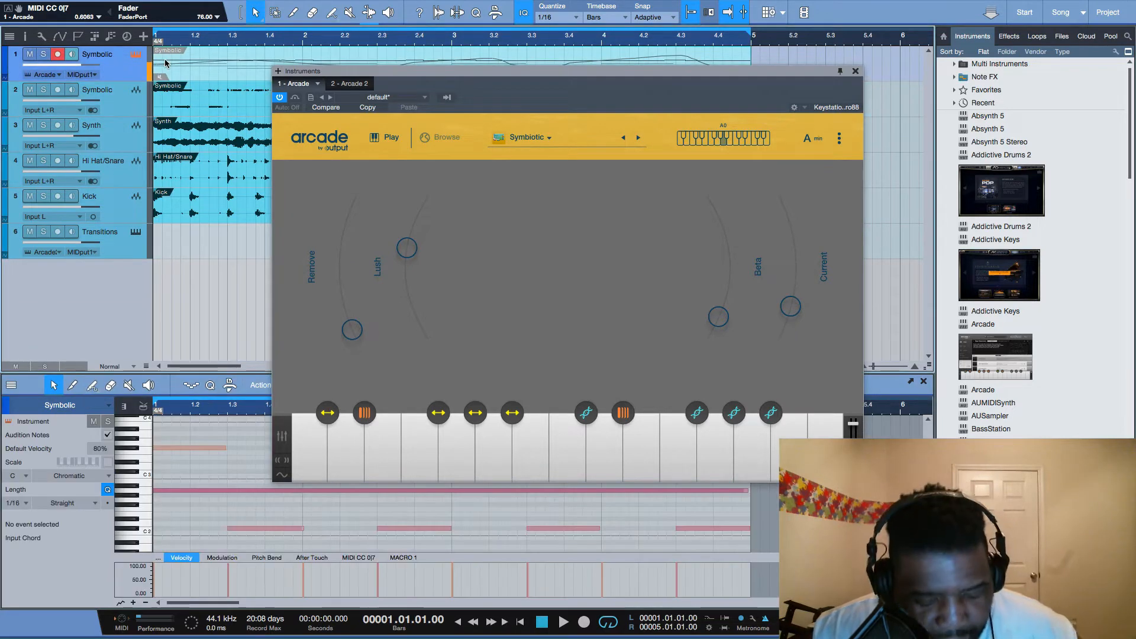
key(Delete)
double_click(106, 90)
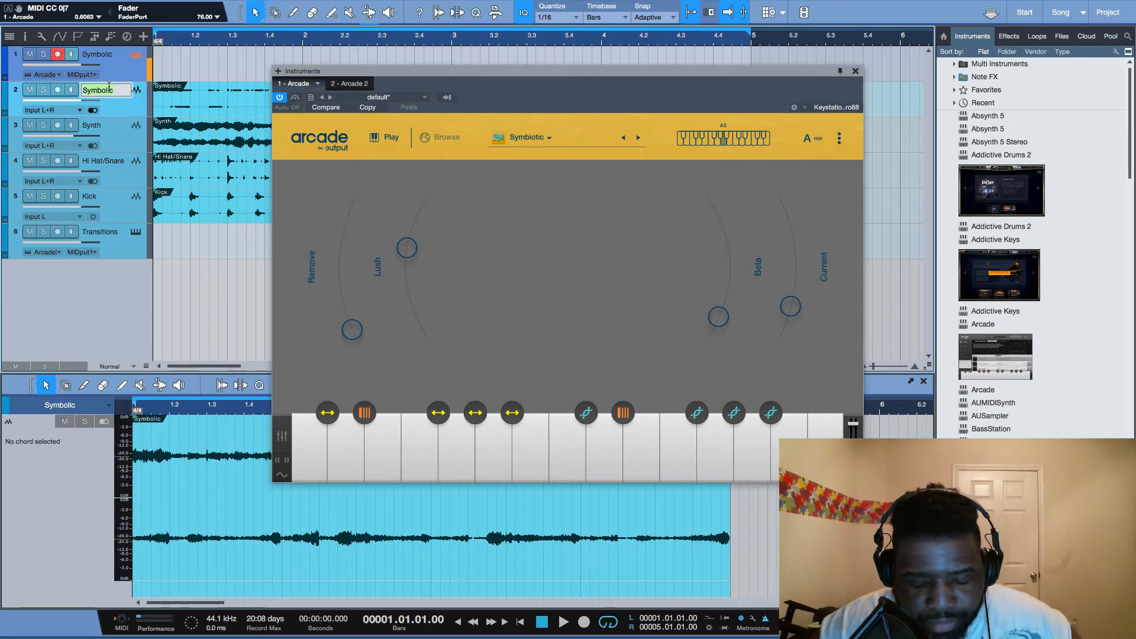
key(Return)
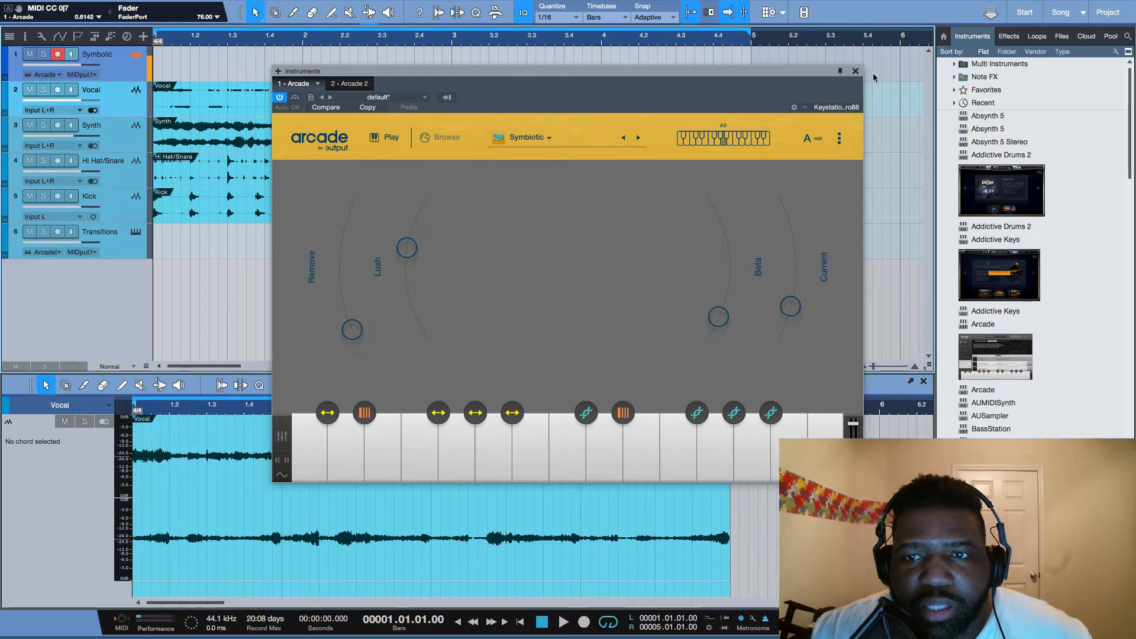
- Close the Arcade window, raise the Vocal event's volume and balance the Vocal track's level against the playing loop
click(855, 71)
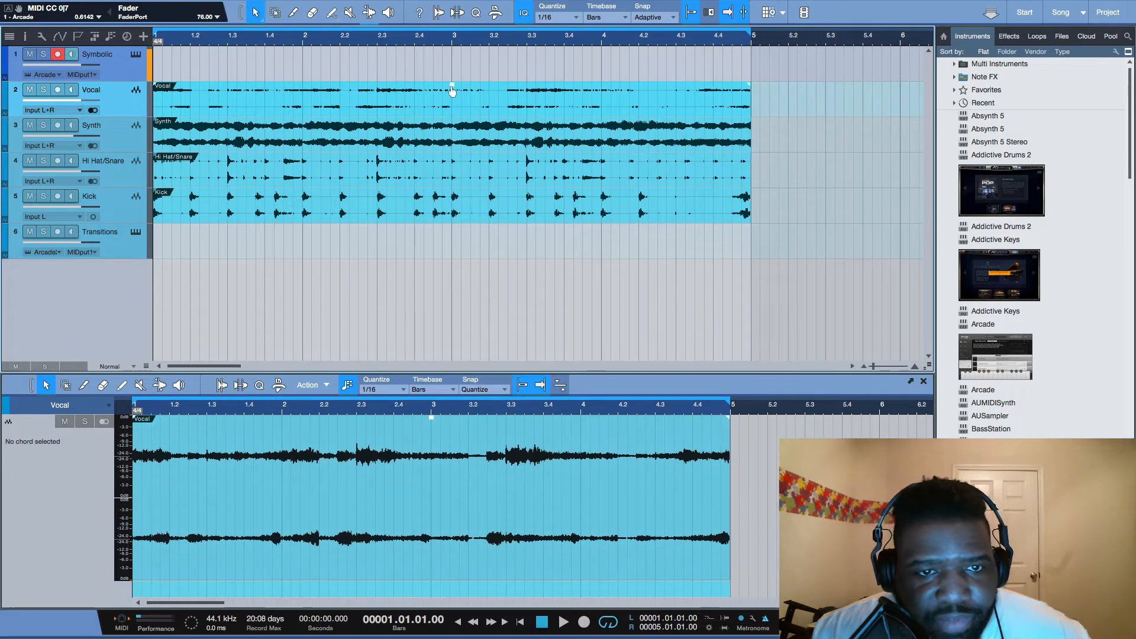
drag(452, 90, 453, 78)
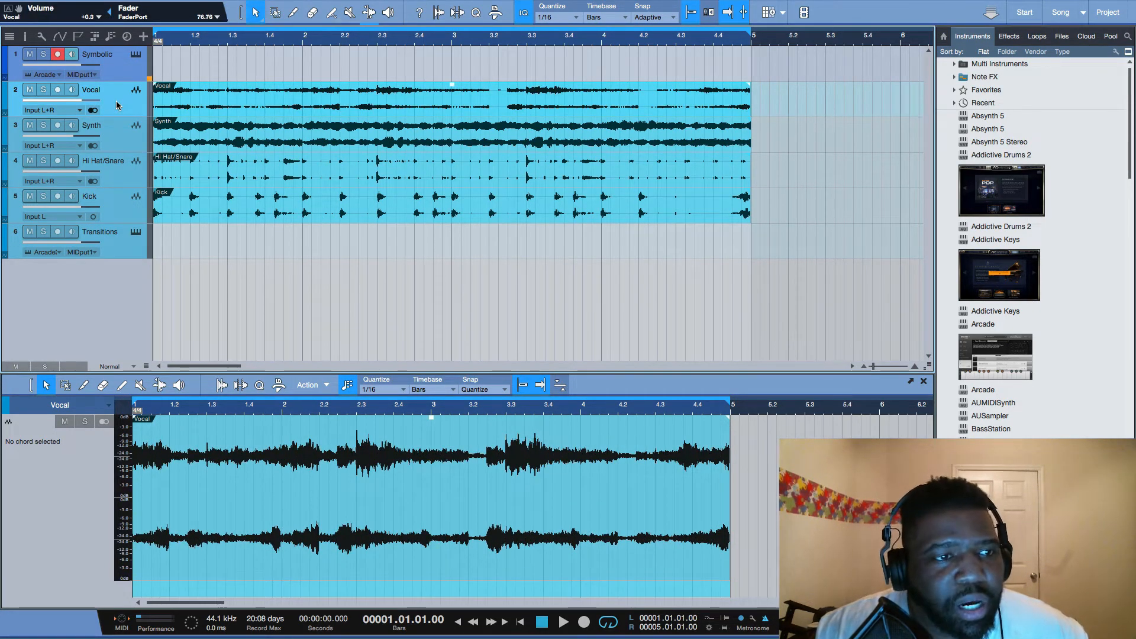
key(space)
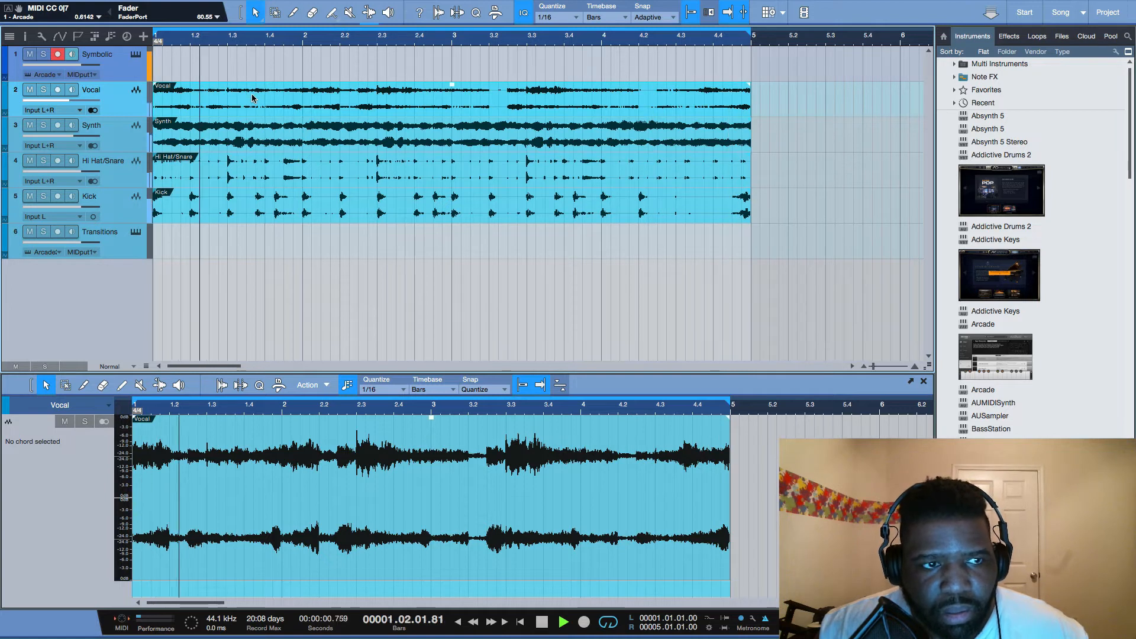
key(space)
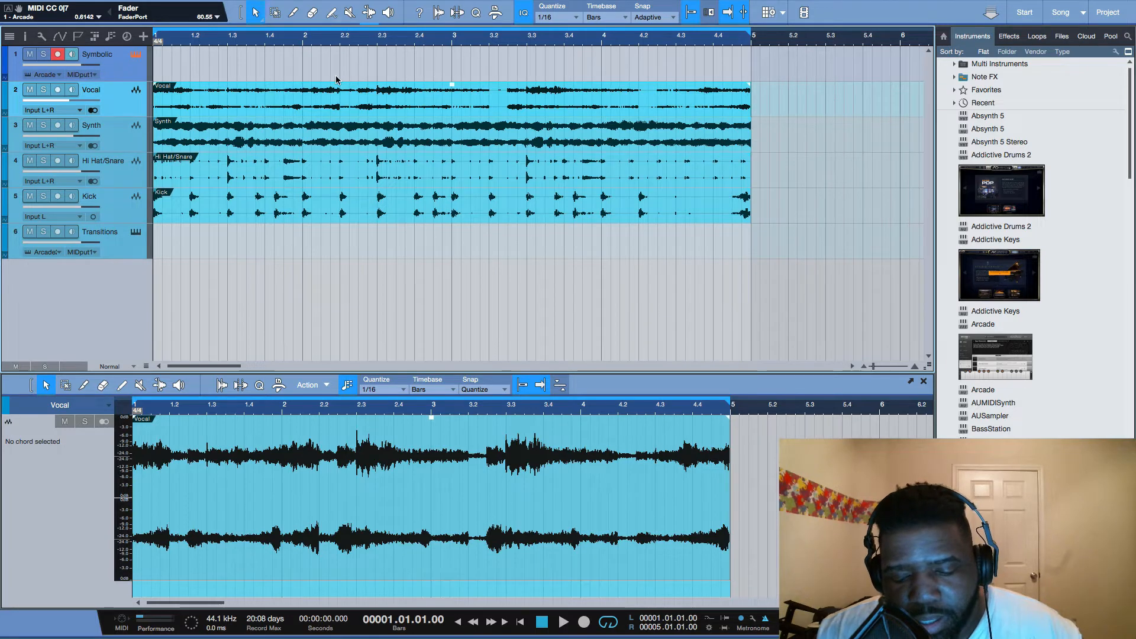
- Raise Arcade's Remove macro, lower Lush and record a new held-note Symbolic part over the four-bar loop
key(F11)
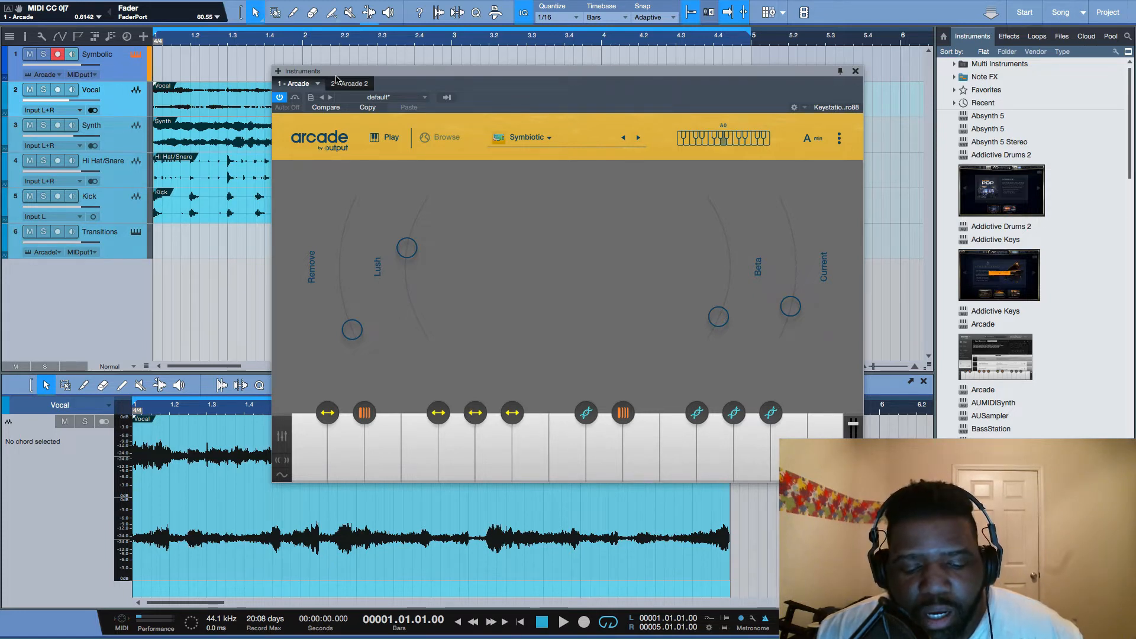
key(space)
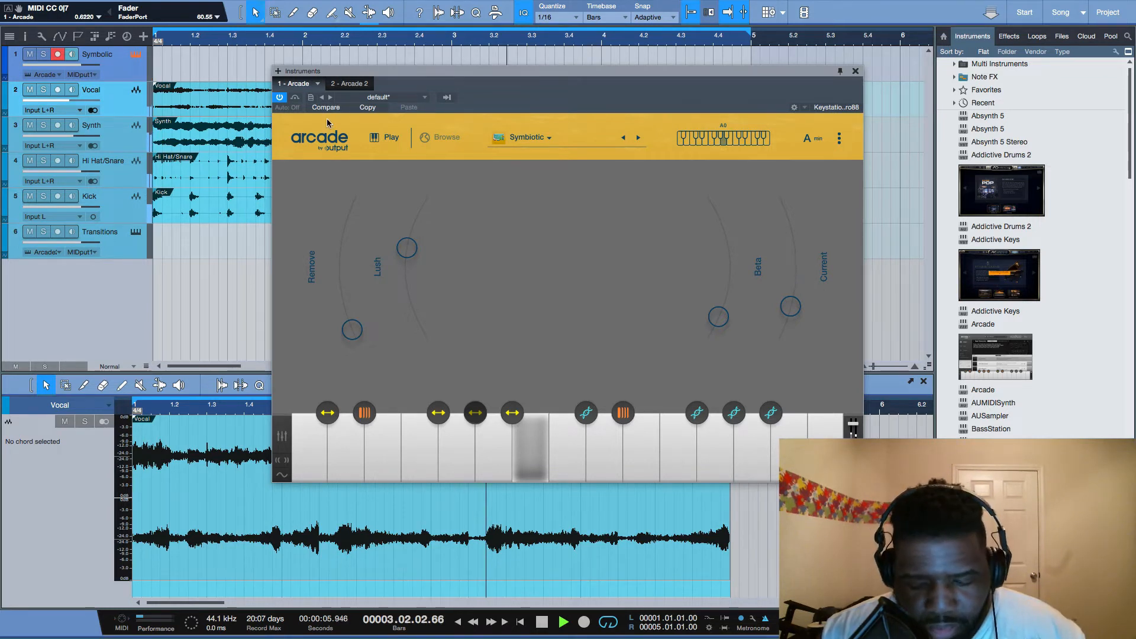
key(space)
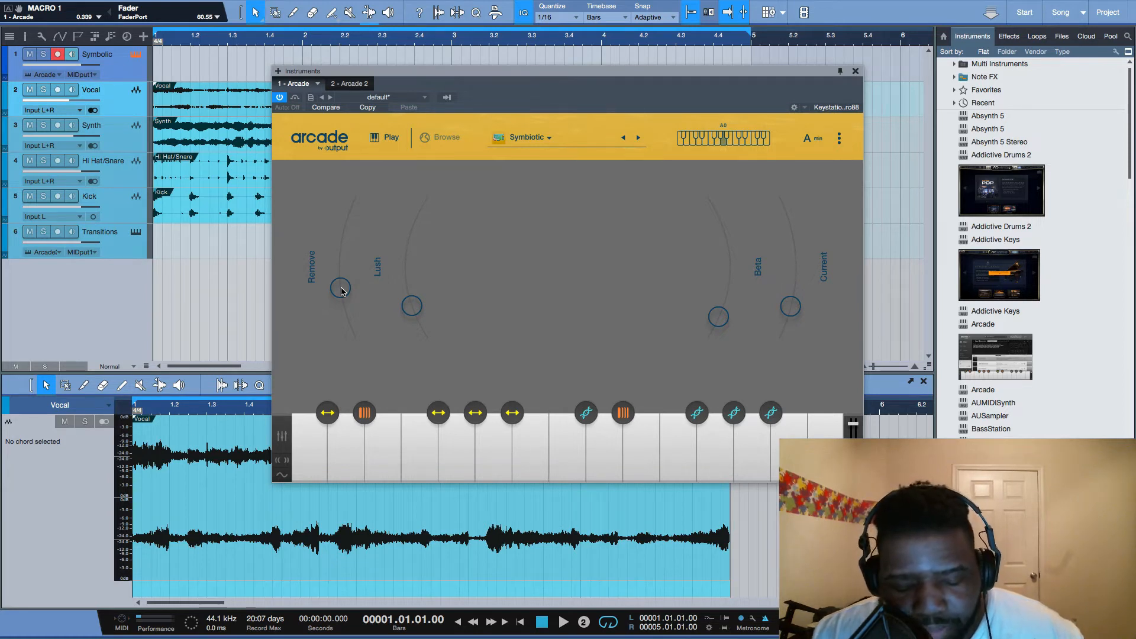
key(KP_Multiply)
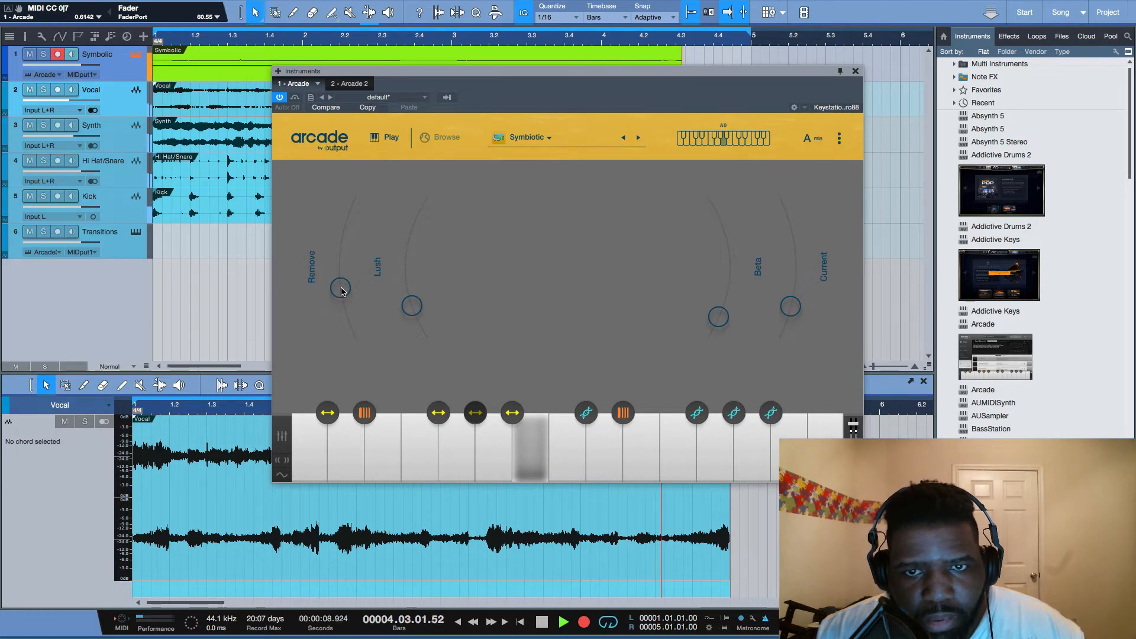
key(space)
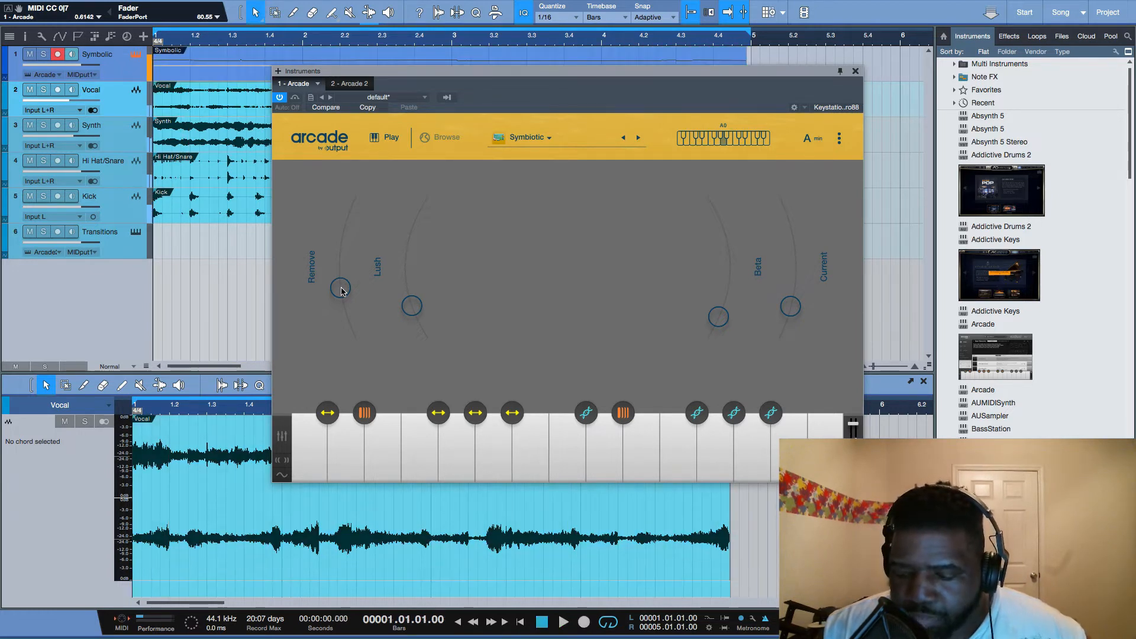
- Extend the Symbolic part and both its notes to the start of bar 5 and bounce the part to an audio track
click(855, 72)
click(748, 60)
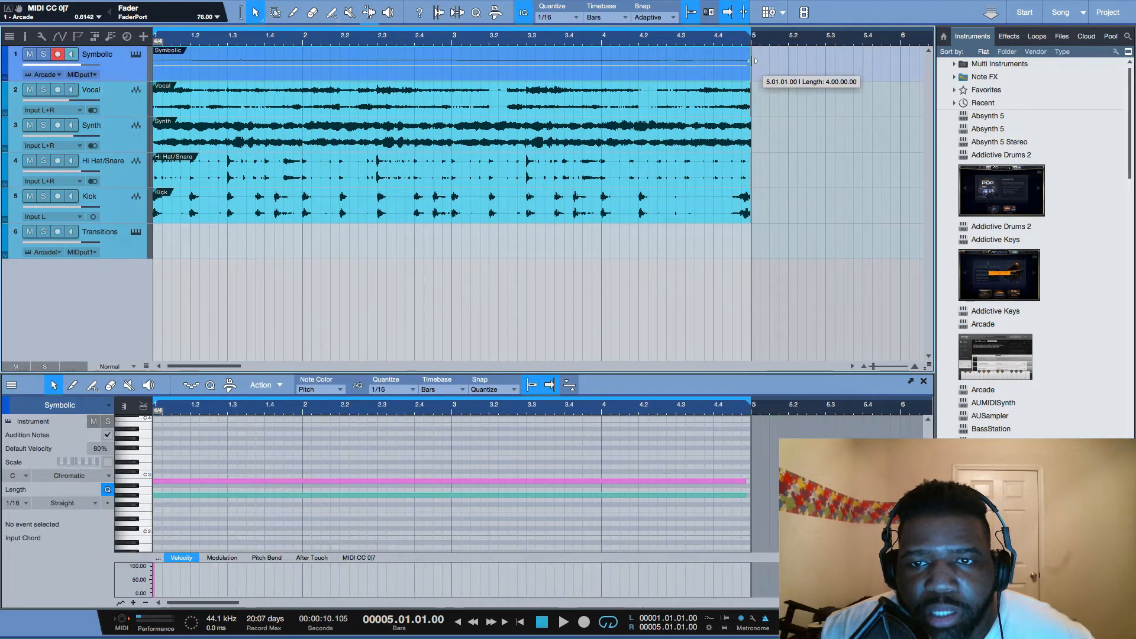
drag(727, 463, 749, 479)
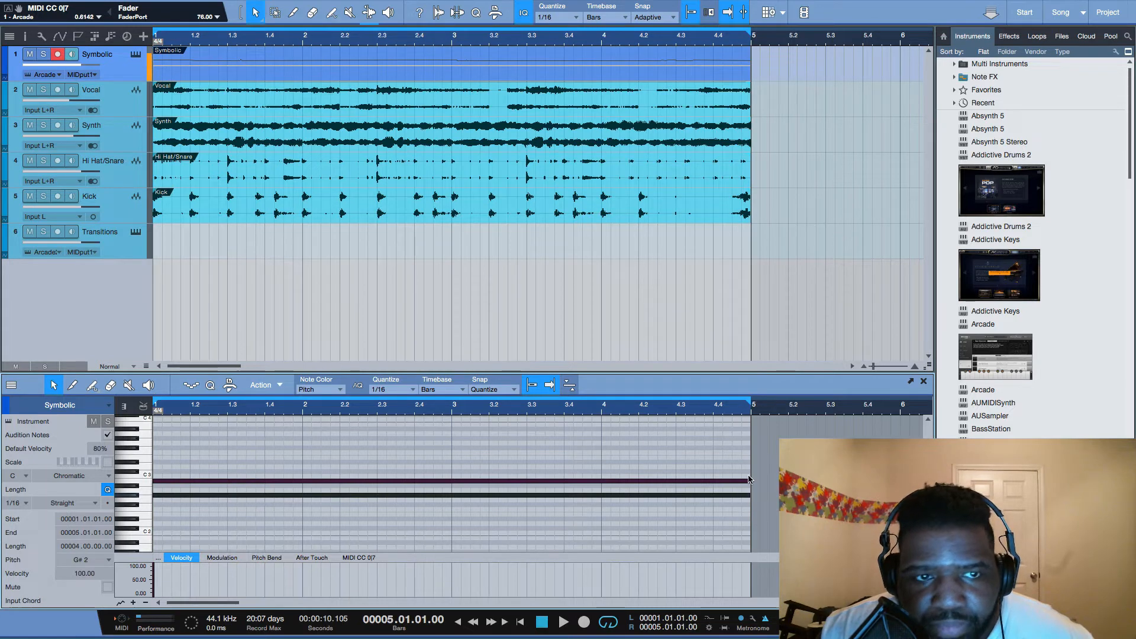
click(417, 63)
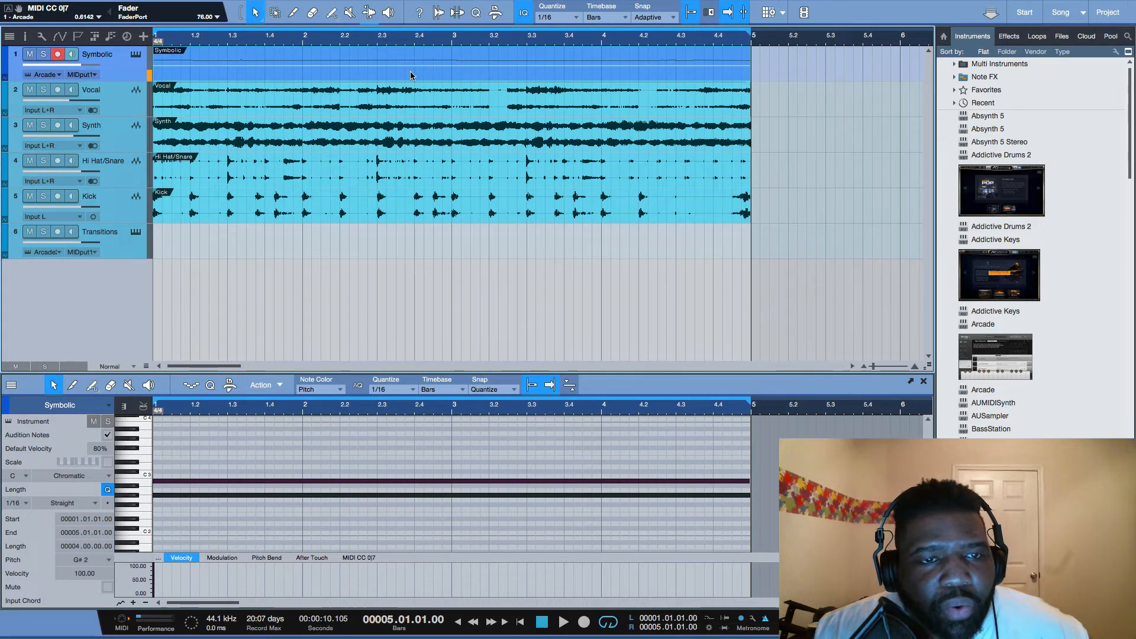
key(ctrl+b)
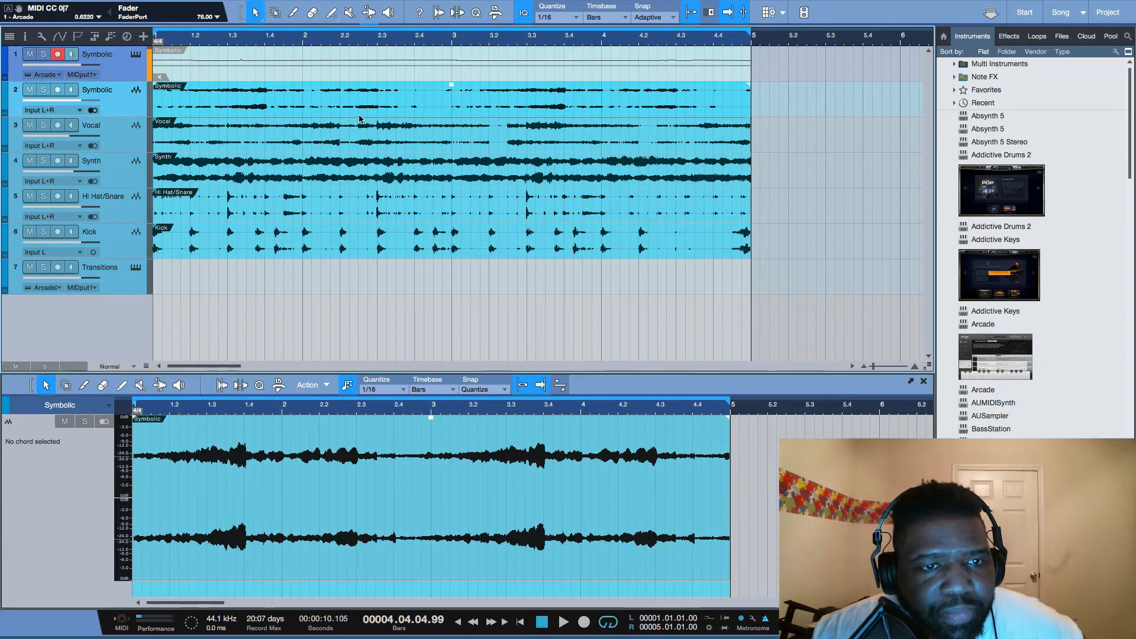
- Raise the bounced Symbolic event's volume and split the event at bars 2, 3 and 4
drag(451, 87, 451, 81)
key(3)
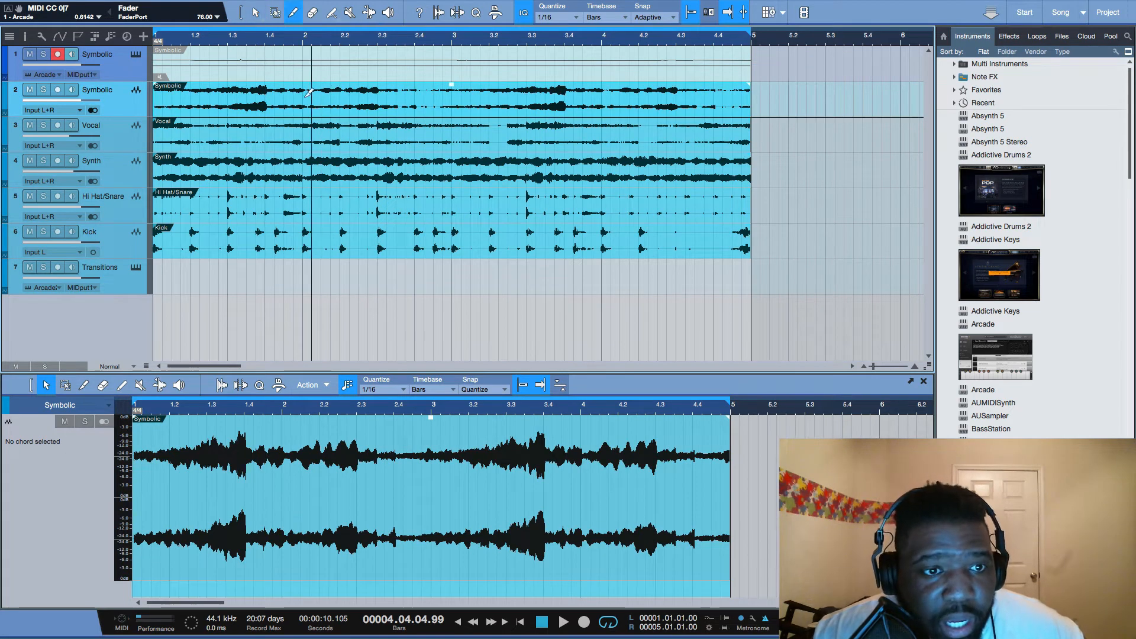
click(303, 90)
click(453, 85)
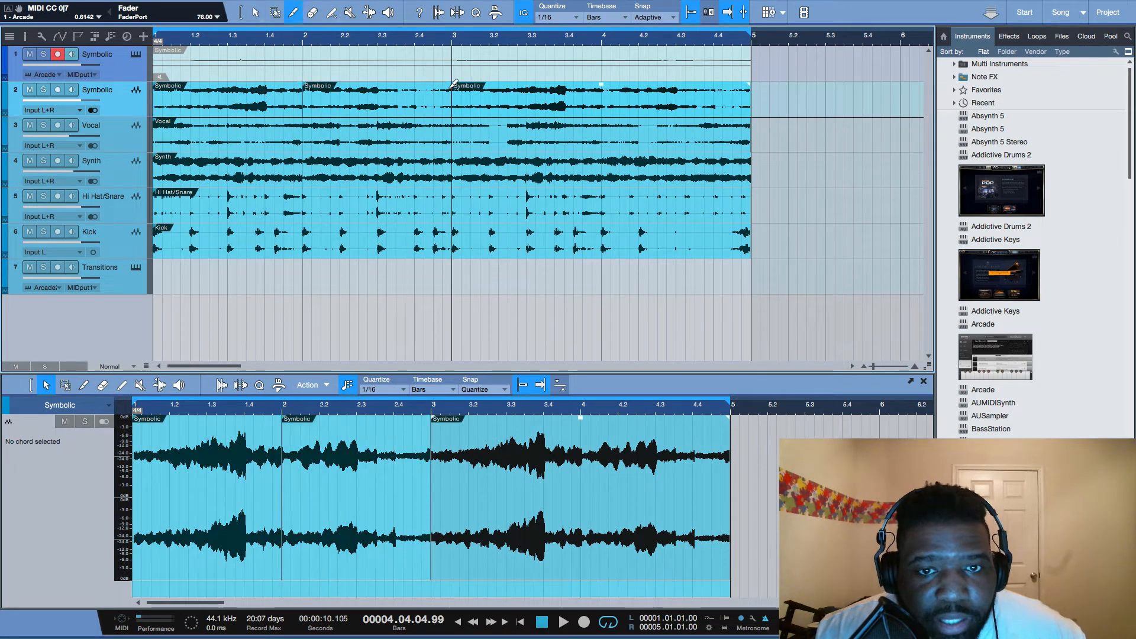
click(602, 89)
key(1)
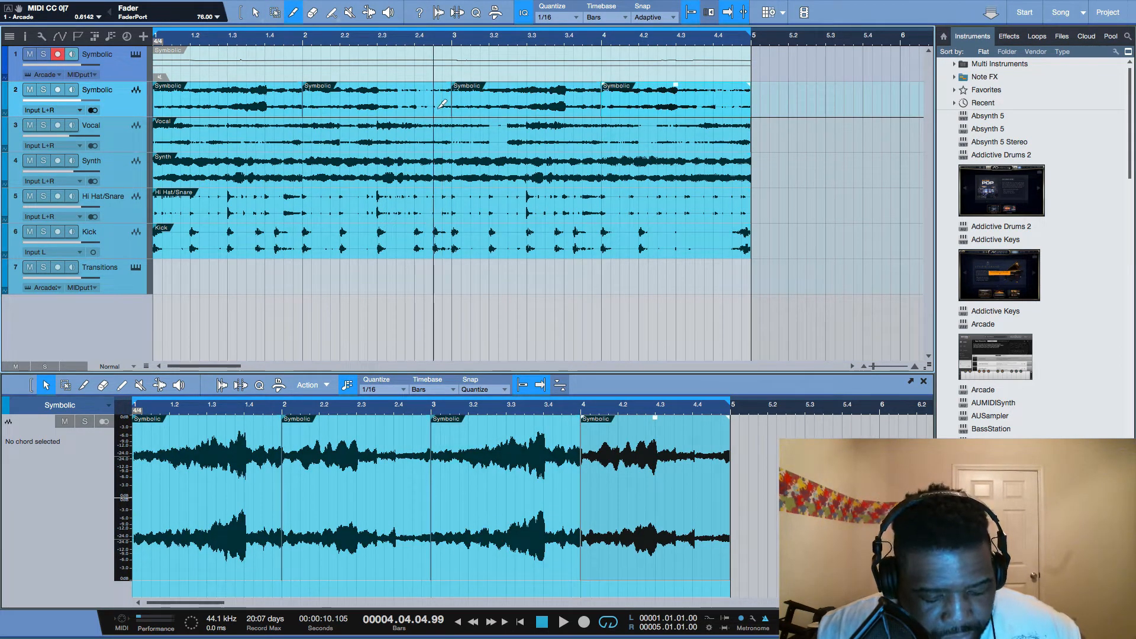
- Give all four Symbolic slices a long fade-in that spans nearly the whole bar and listen to the track soloed
drag(780, 111, 294, 89)
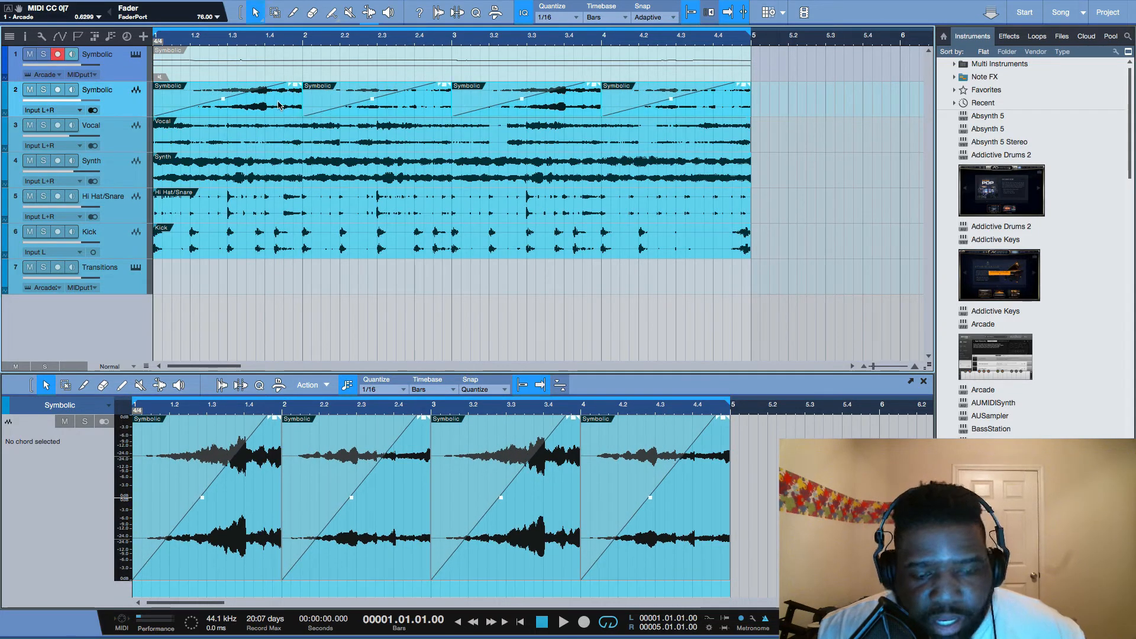
click(44, 90)
key(space)
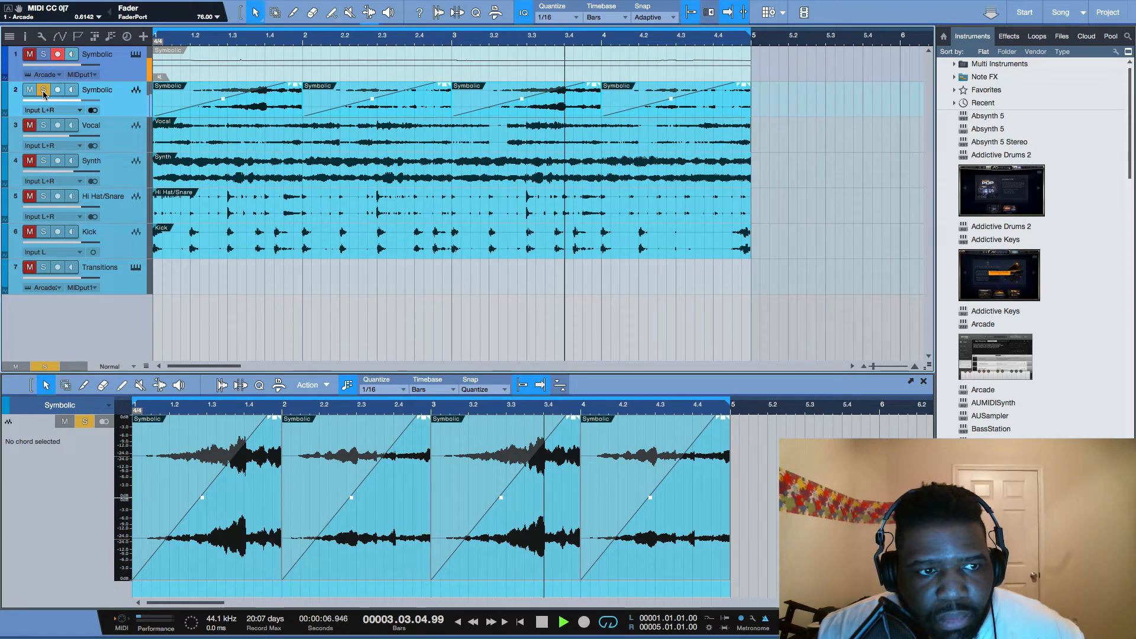
key(space)
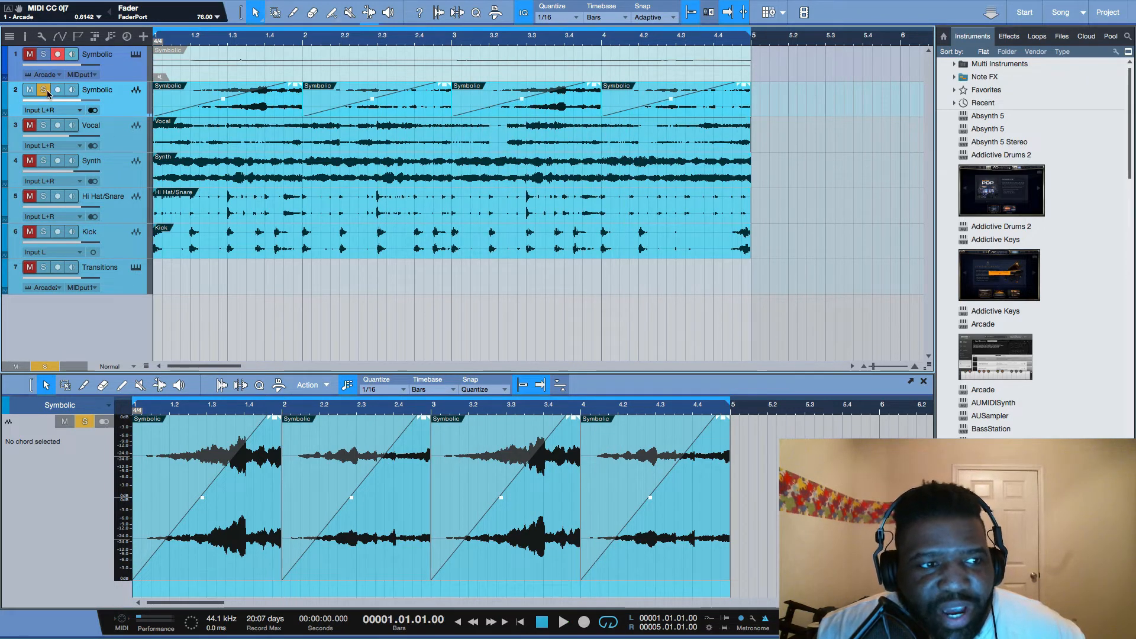
- Unsolo the Symbolic audio track, play it with the full loop and delete the muted original Symbolic part
click(45, 91)
key(space)
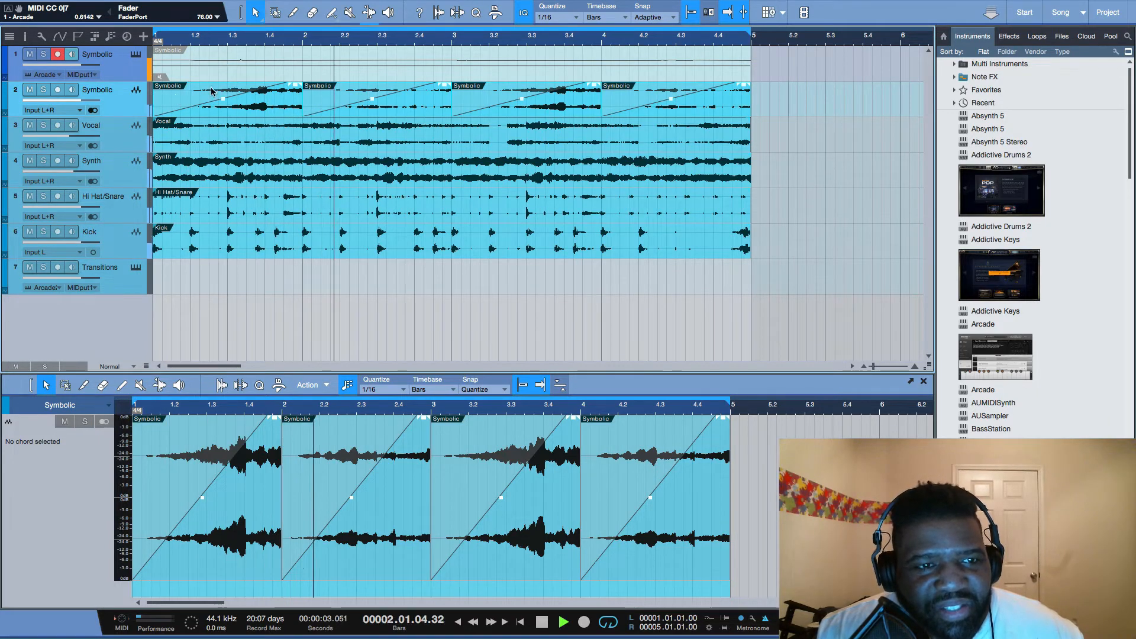
click(255, 67)
key(Delete)
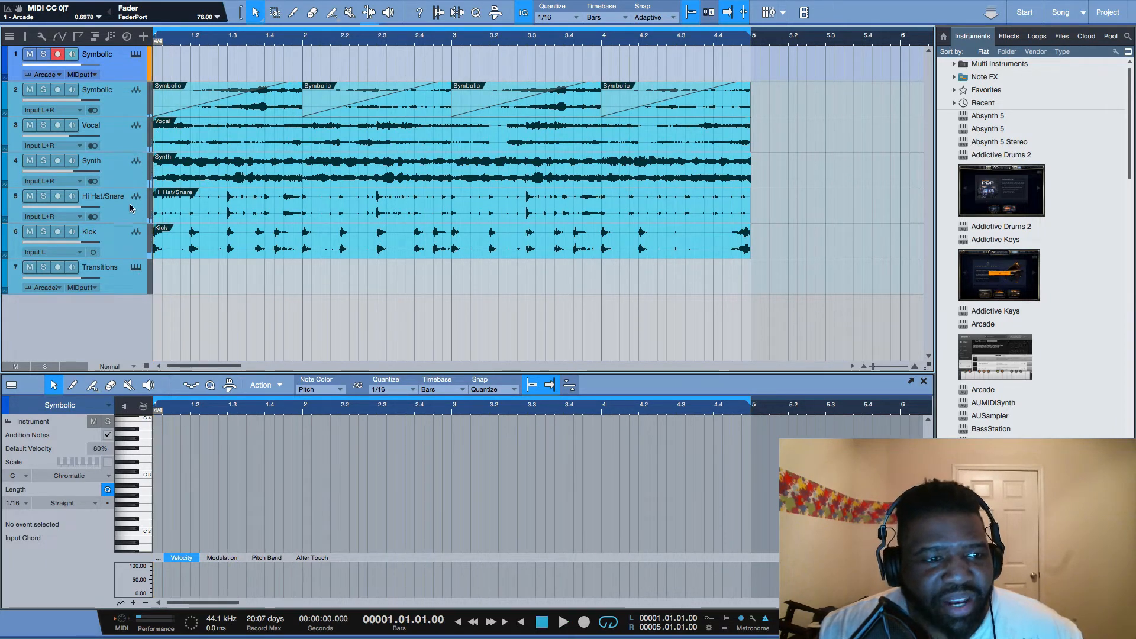
- Raise the Kick event's volume and play the loop to check its balance
click(128, 240)
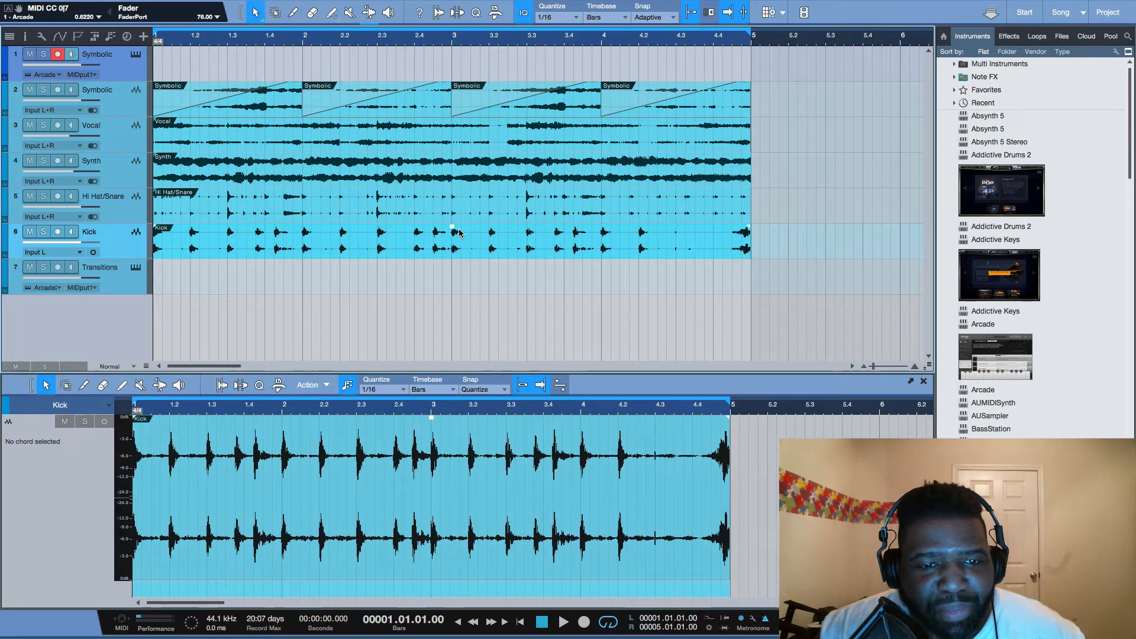
drag(460, 232, 450, 231)
key(space)
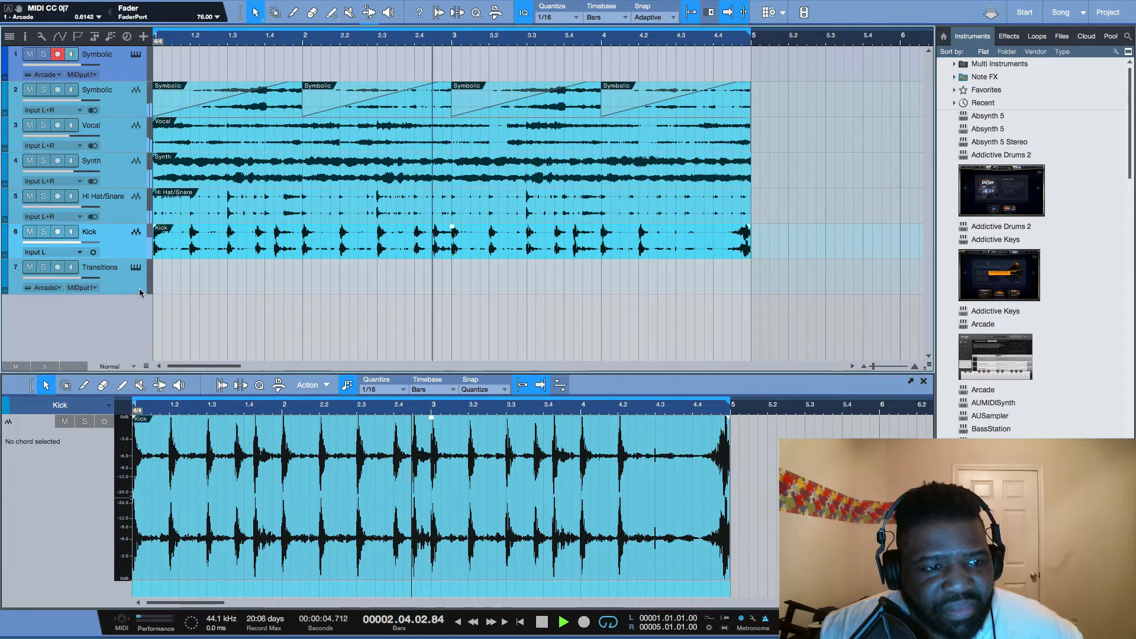
key(space)
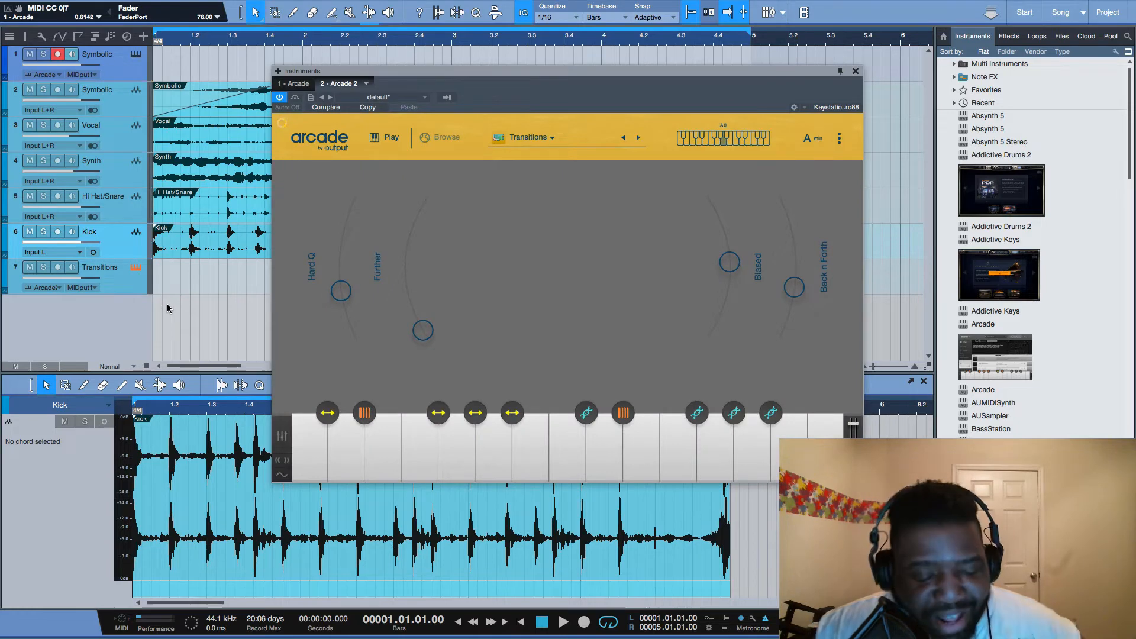
- Arm the Transitions track and record one held Arcade note over the four-bar loop
click(130, 290)
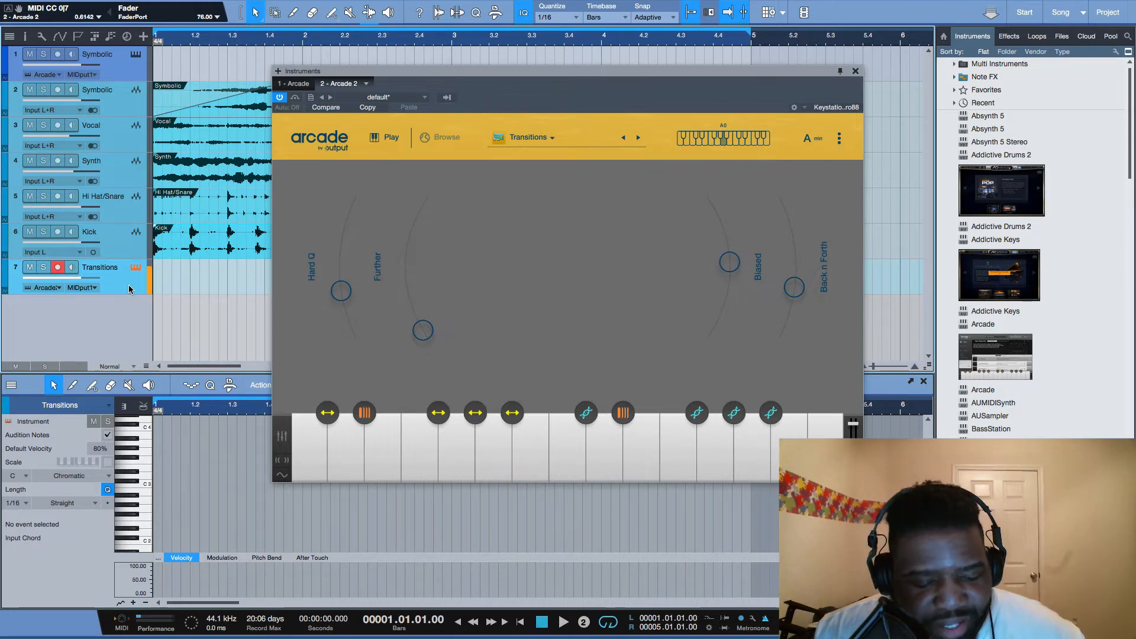
key(KP_Multiply)
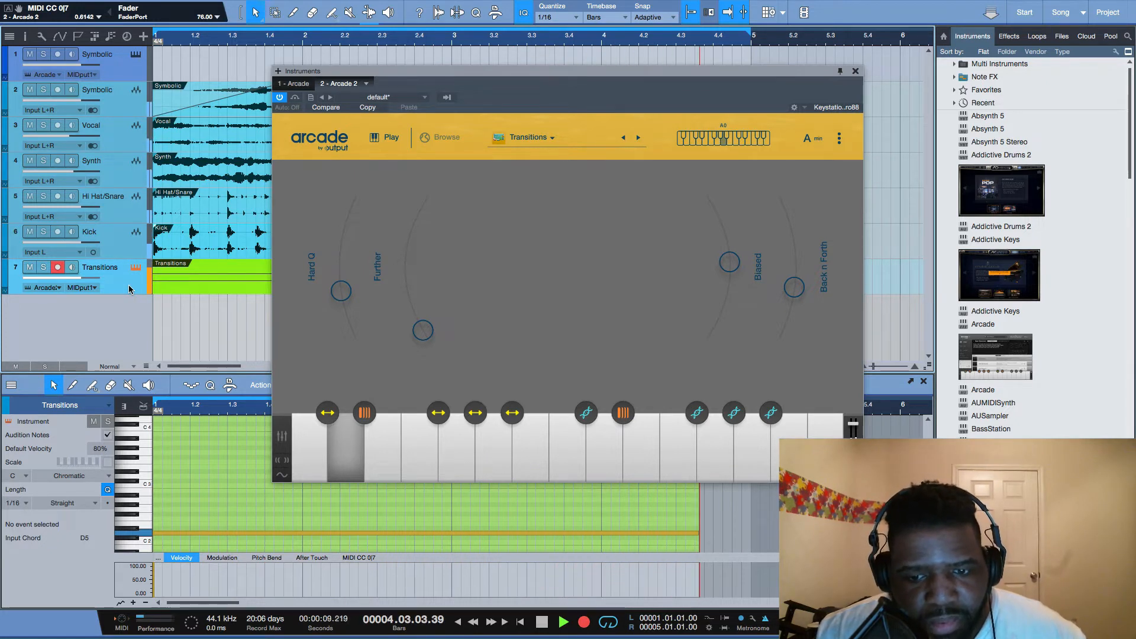
key(space)
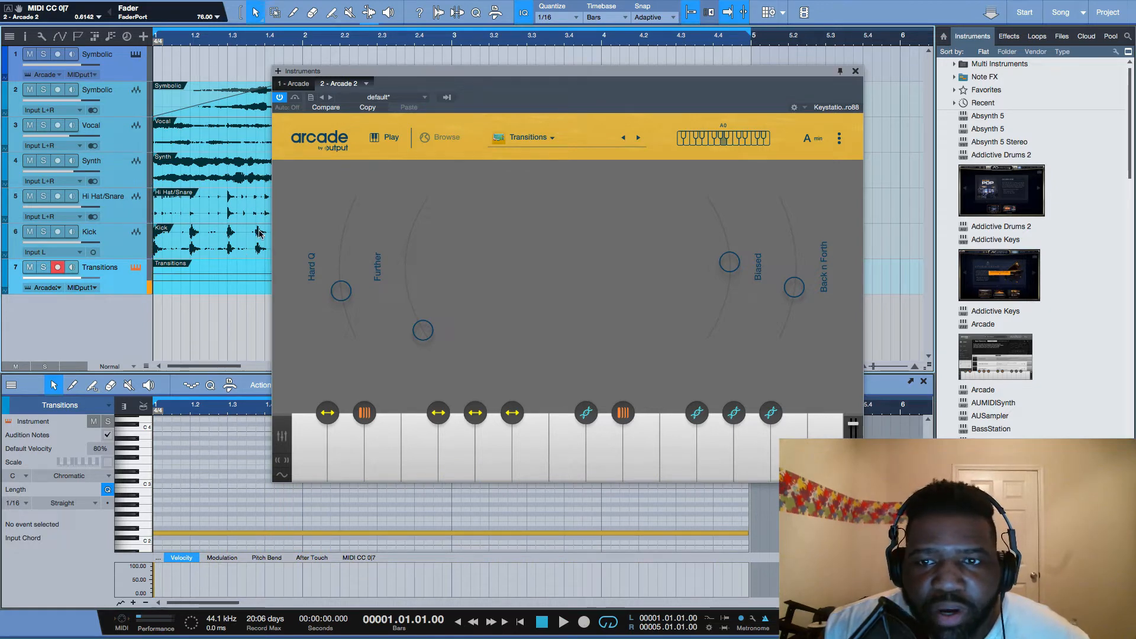
- Close the Arcade window and listen to the newly recorded Transitions part soloed
click(856, 71)
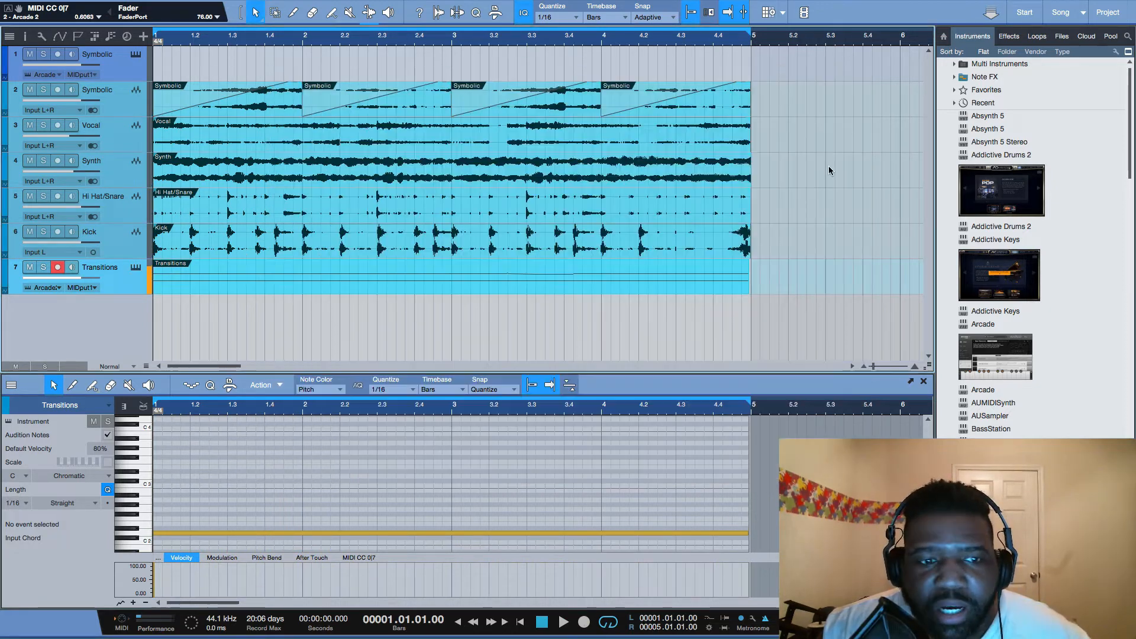
click(45, 272)
key(space)
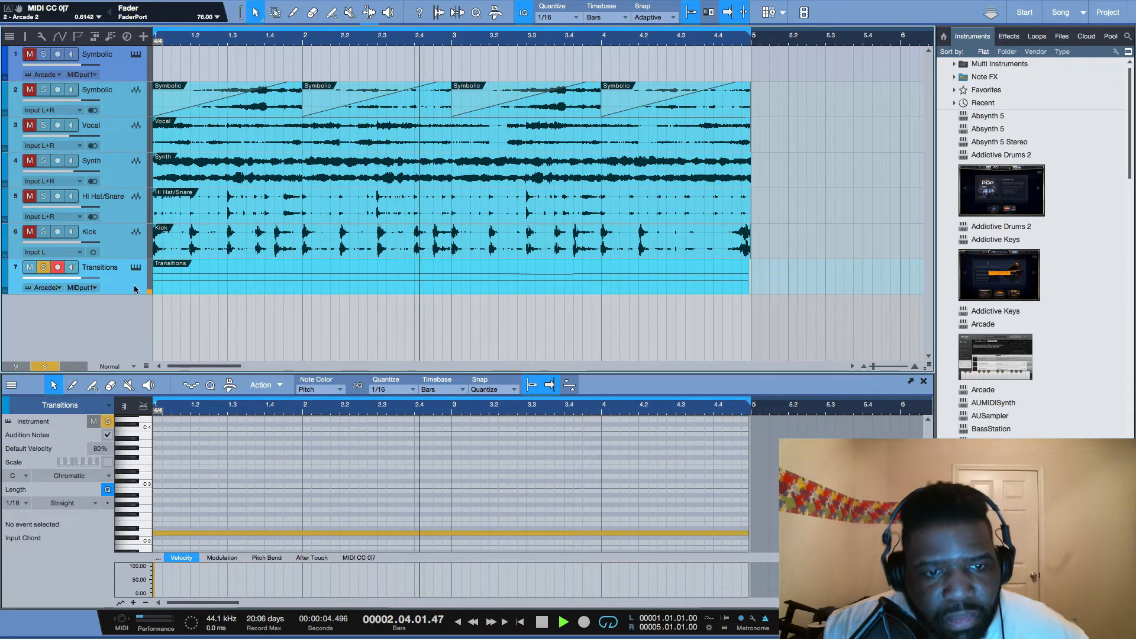
key(space)
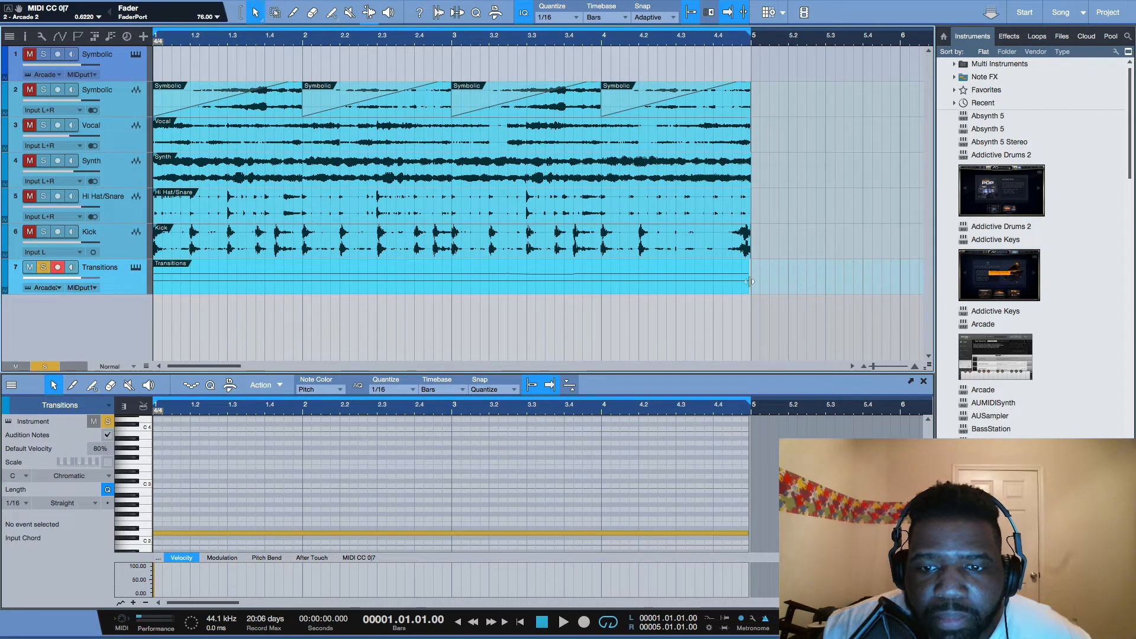
- Extend the Transitions part to the start of bar 5 and bounce it to an audio track, checking the result soloed
drag(750, 282, 754, 281)
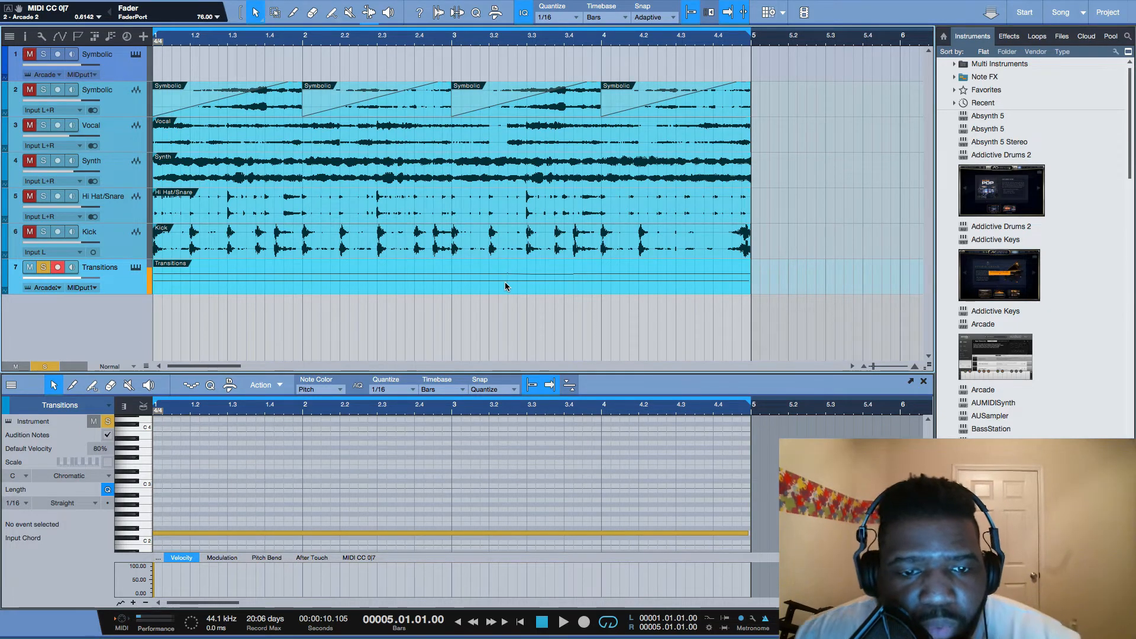
key(super+b)
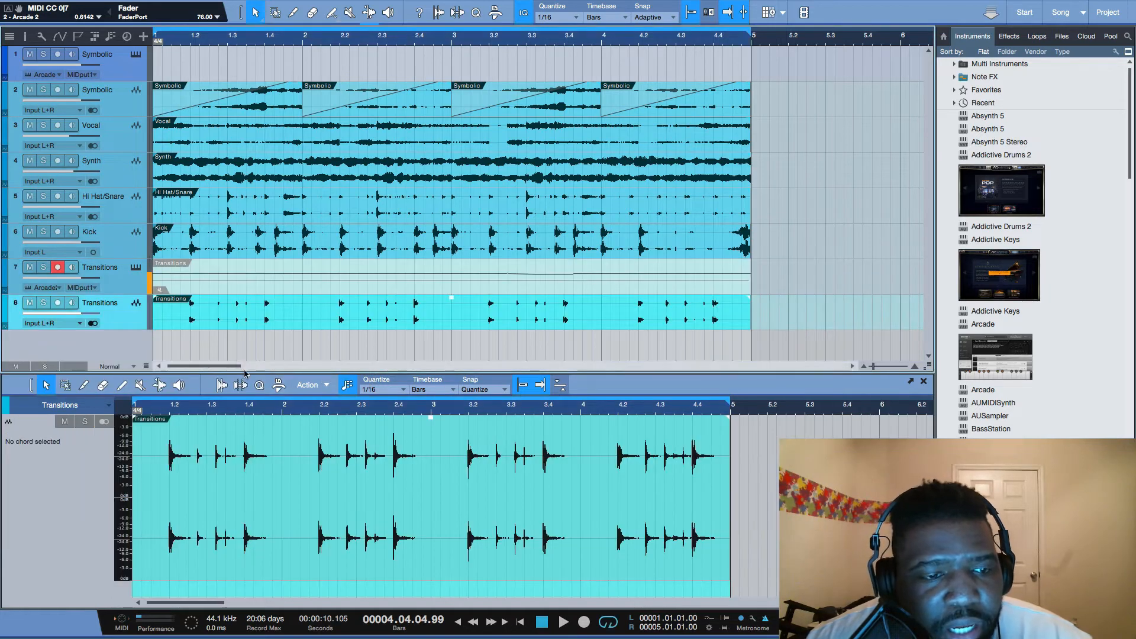
click(44, 303)
key(space)
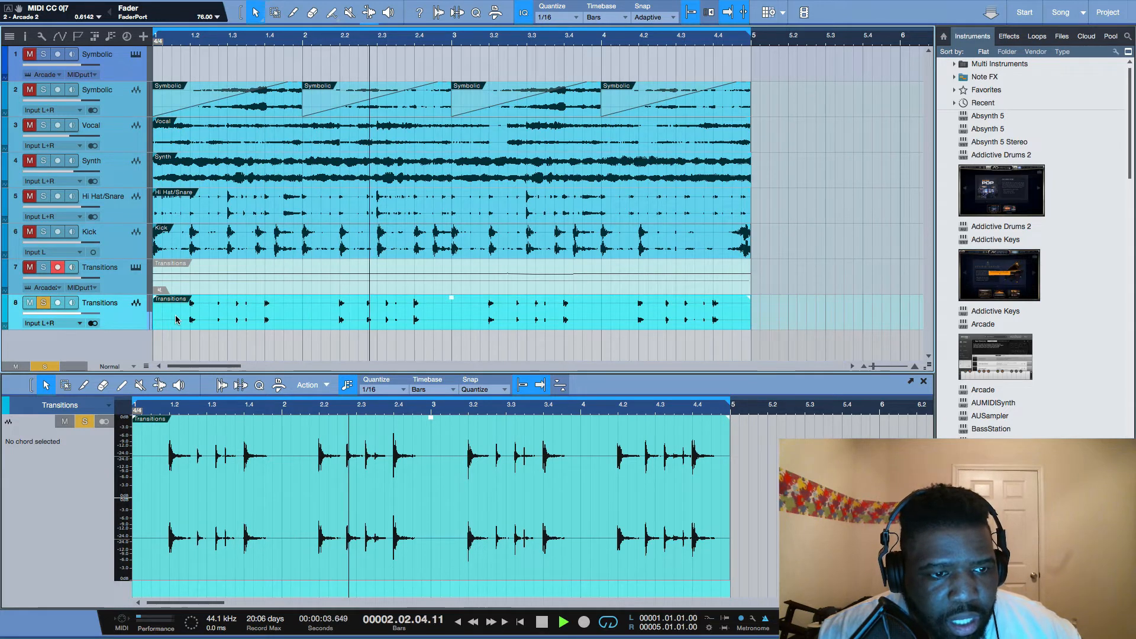
key(space)
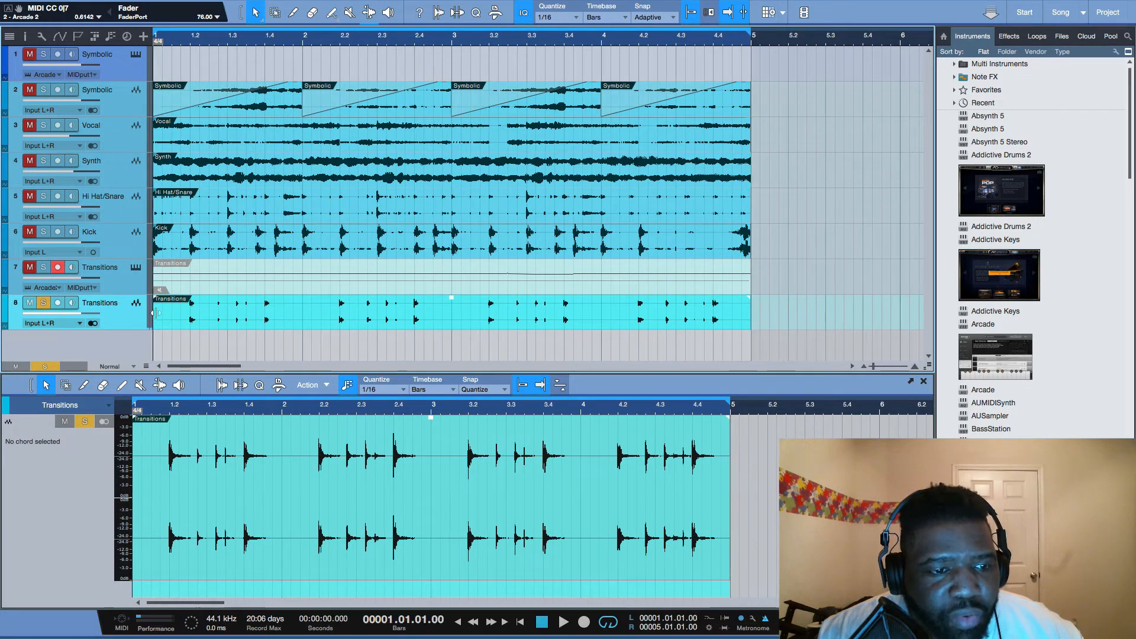
- Trim the start of the bounced Transitions event to 1.2.3 and play the result
drag(152, 313, 211, 315)
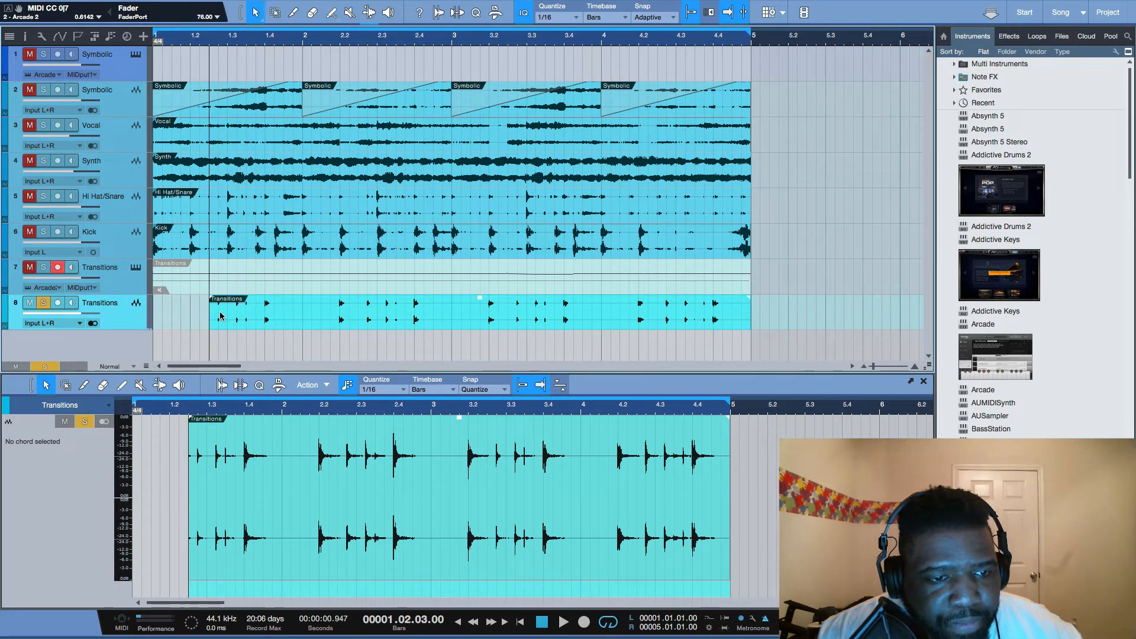
key(space)
key(space)
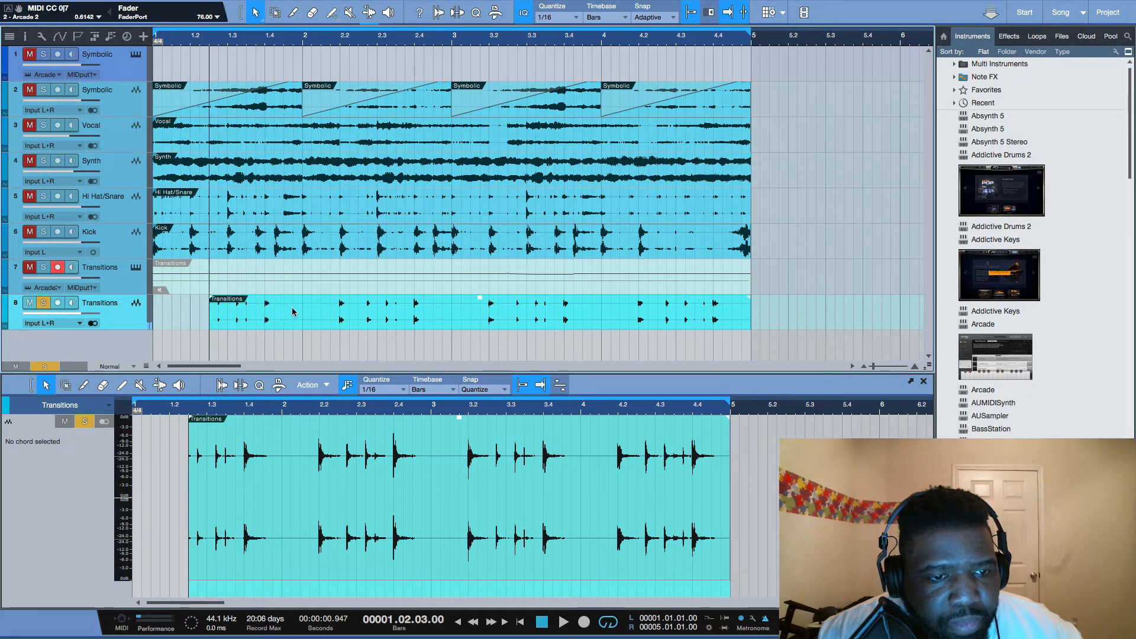
- Split the Transitions audio event at bar 2, shorten its first piece to end at 1.4 and select the remainder
key(3)
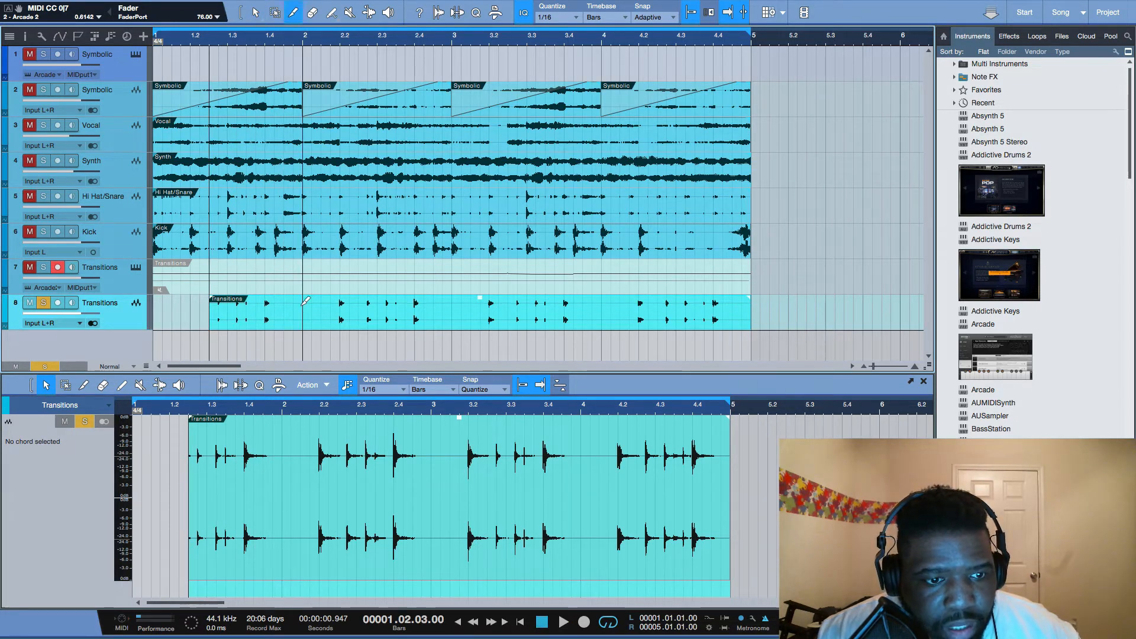
click(305, 301)
key(1)
drag(302, 313, 260, 314)
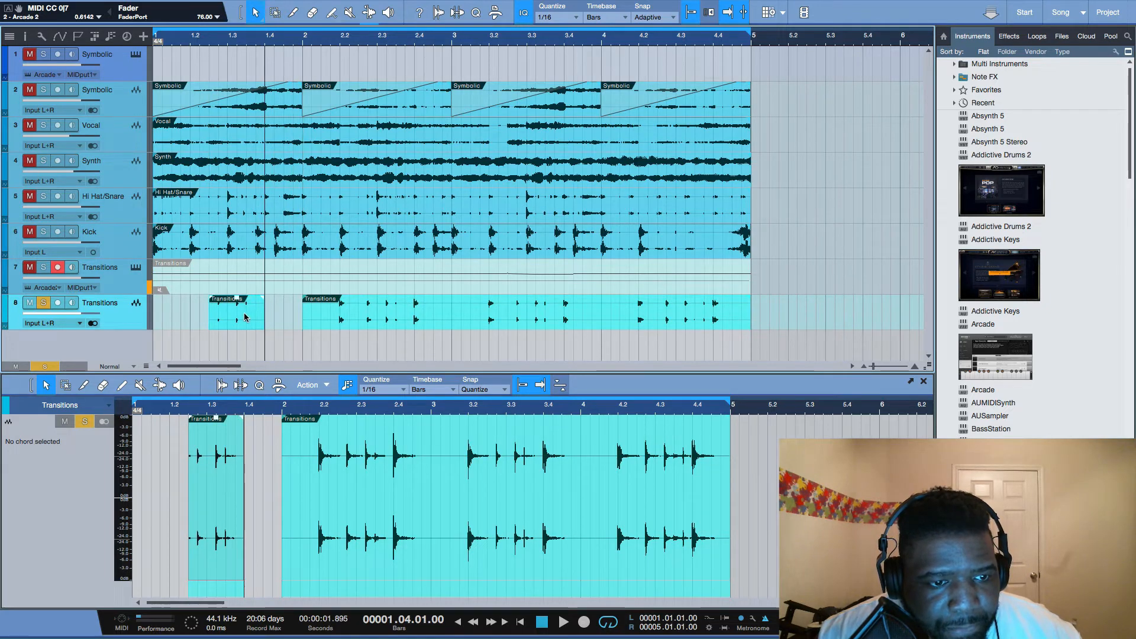
click(382, 321)
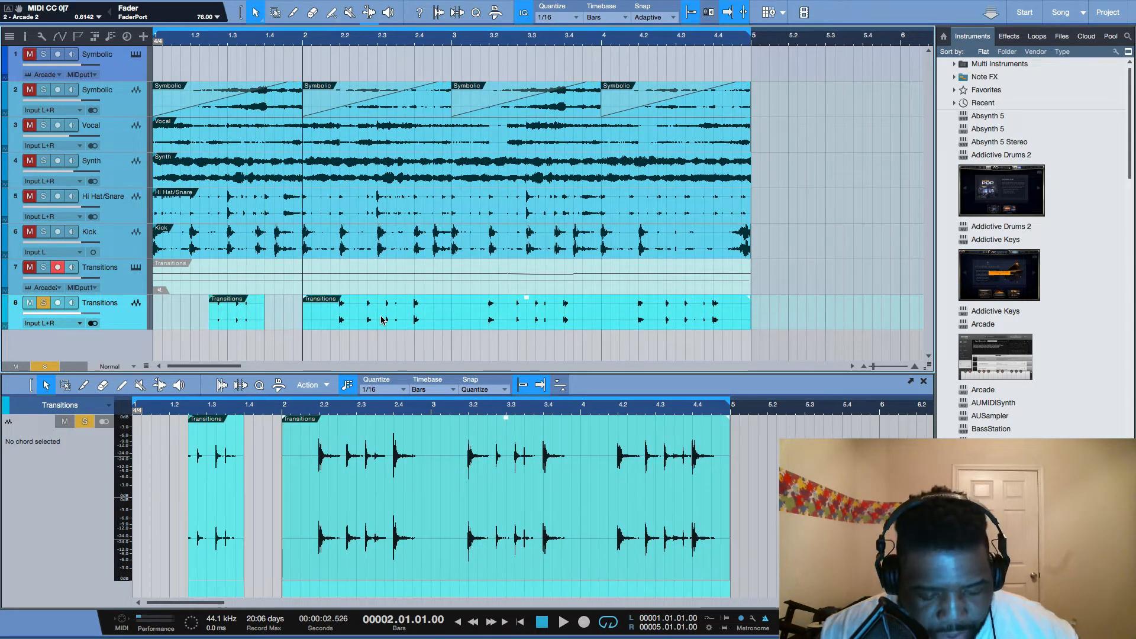
- Delete the selected remainder of the Transitions audio from bar 2 onward and play the short piece that is left
key(Delete)
key(Home)
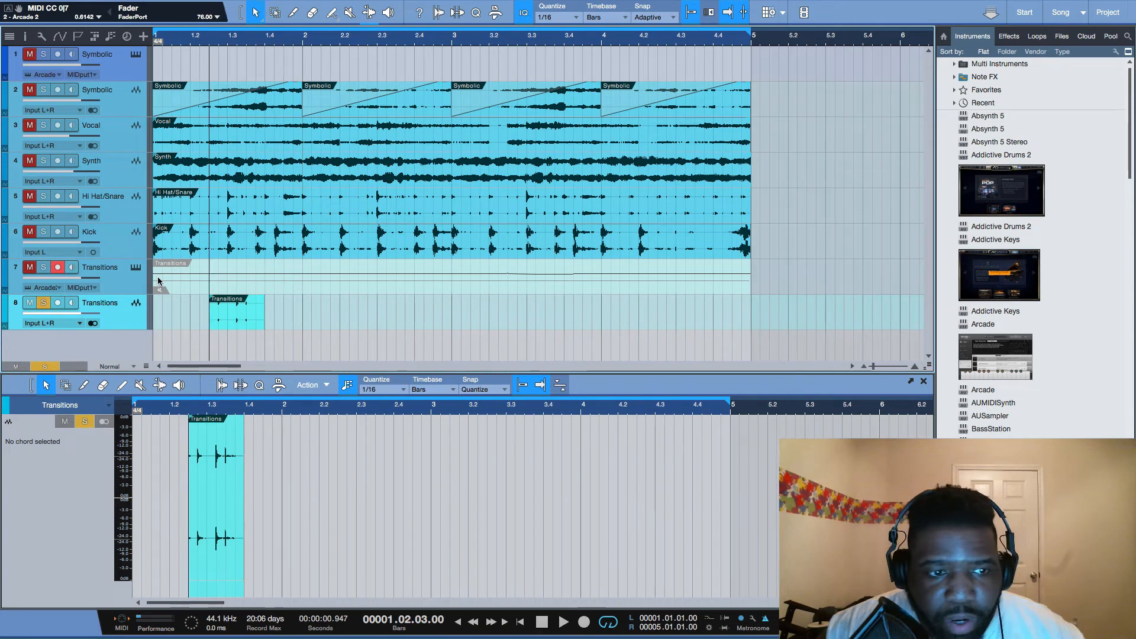
key(space)
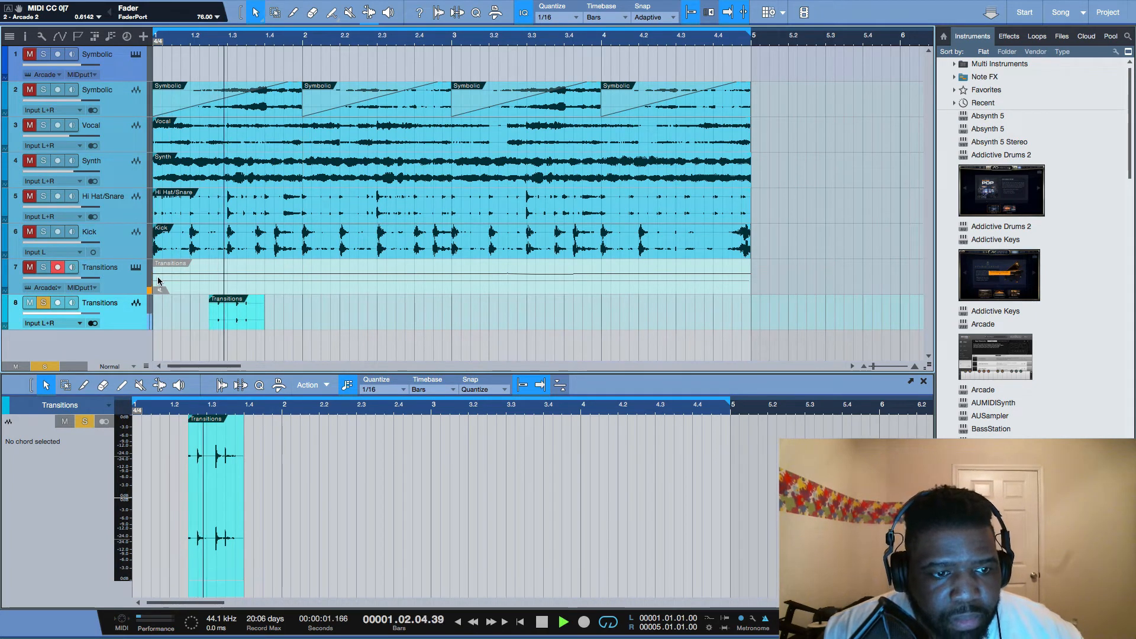
key(space)
- Duplicate the short Transitions audio event six times at half-bar intervals into bar 4, listening along
click(236, 317)
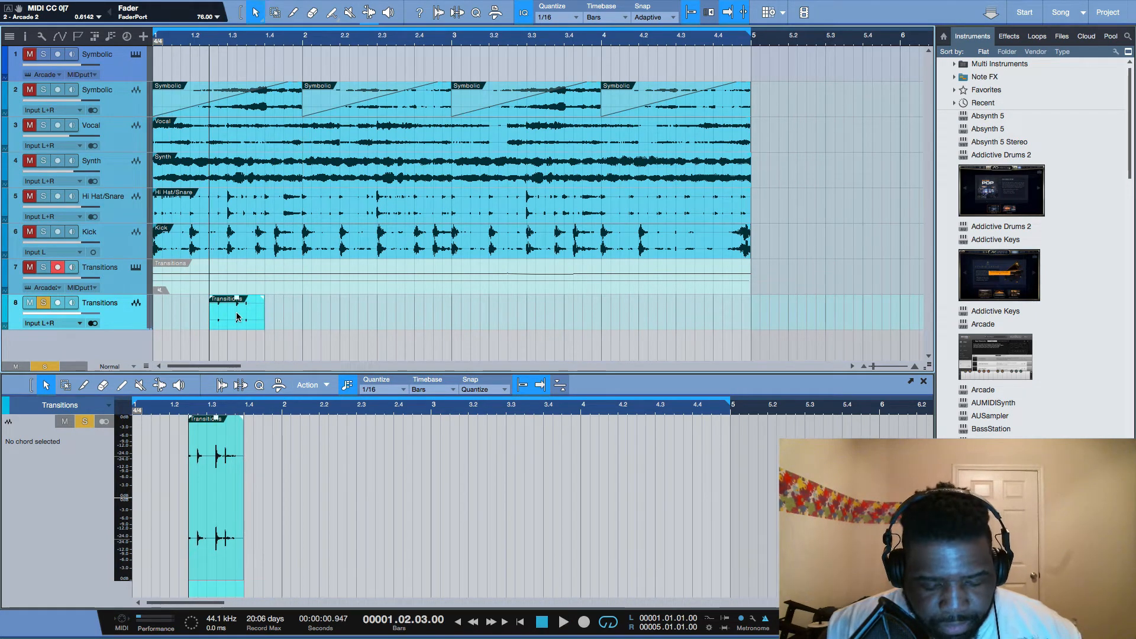
key(d)
key(space)
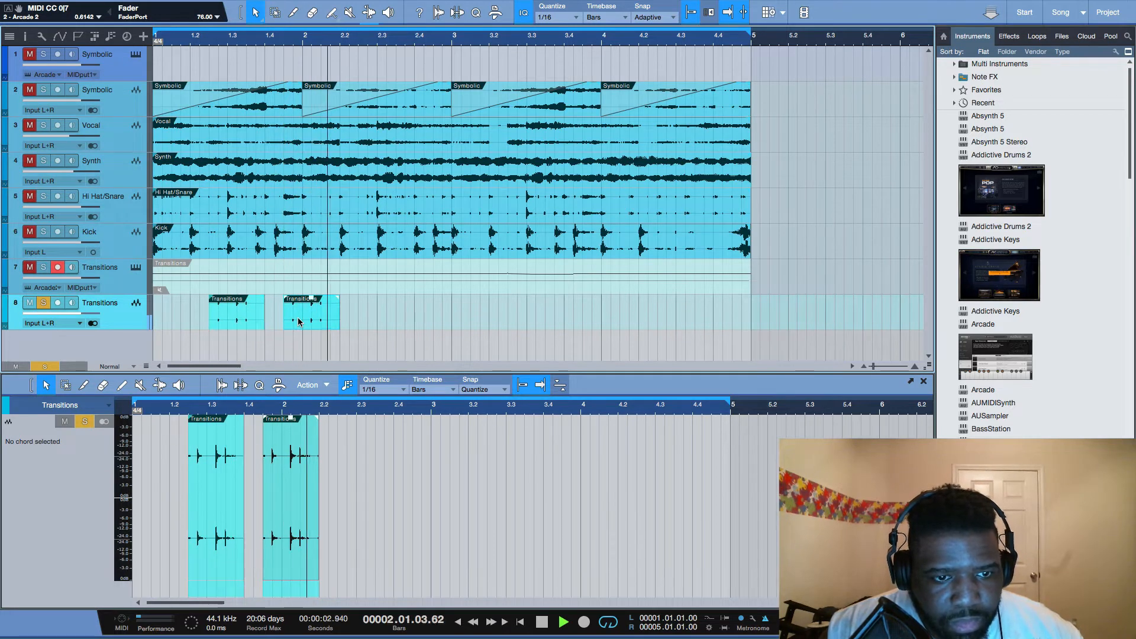
key(d)
key(d)
key(d)
key(d)
key(d)
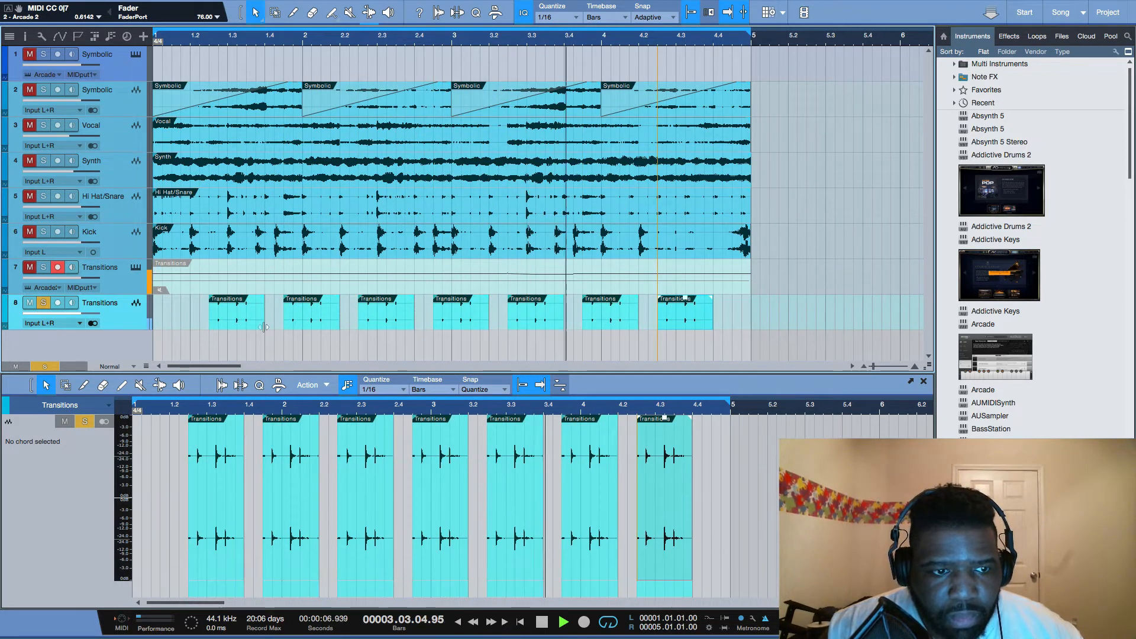
key(space)
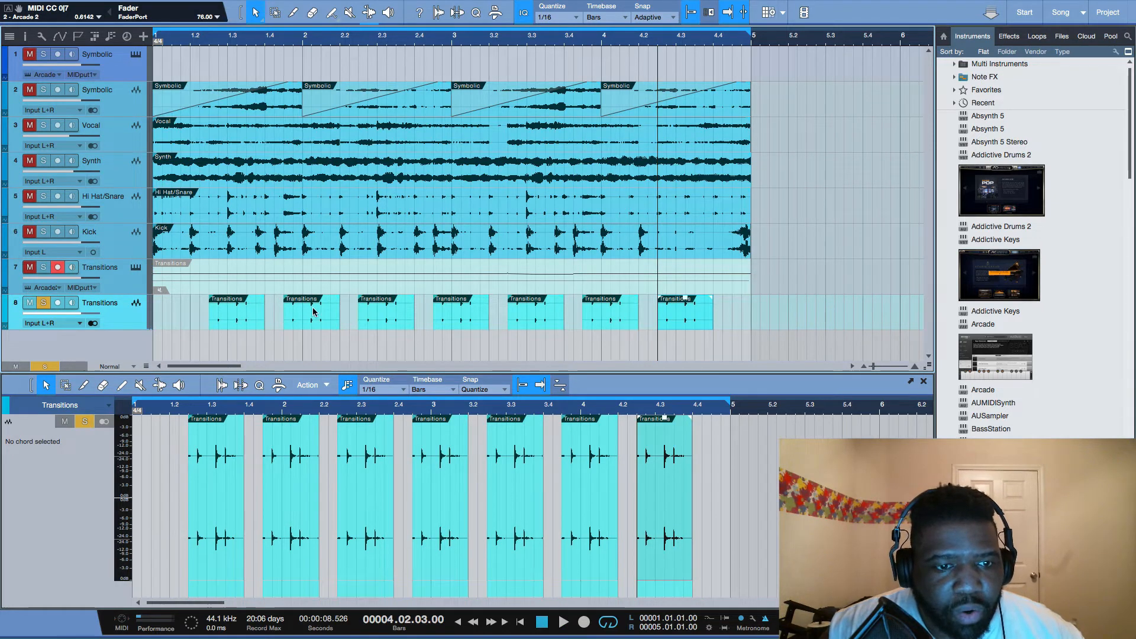
- Delete the second, fourth and sixth Transitions events so one remains per bar, and play the pattern from the start
click(313, 312)
key(Delete)
click(467, 316)
key(Delete)
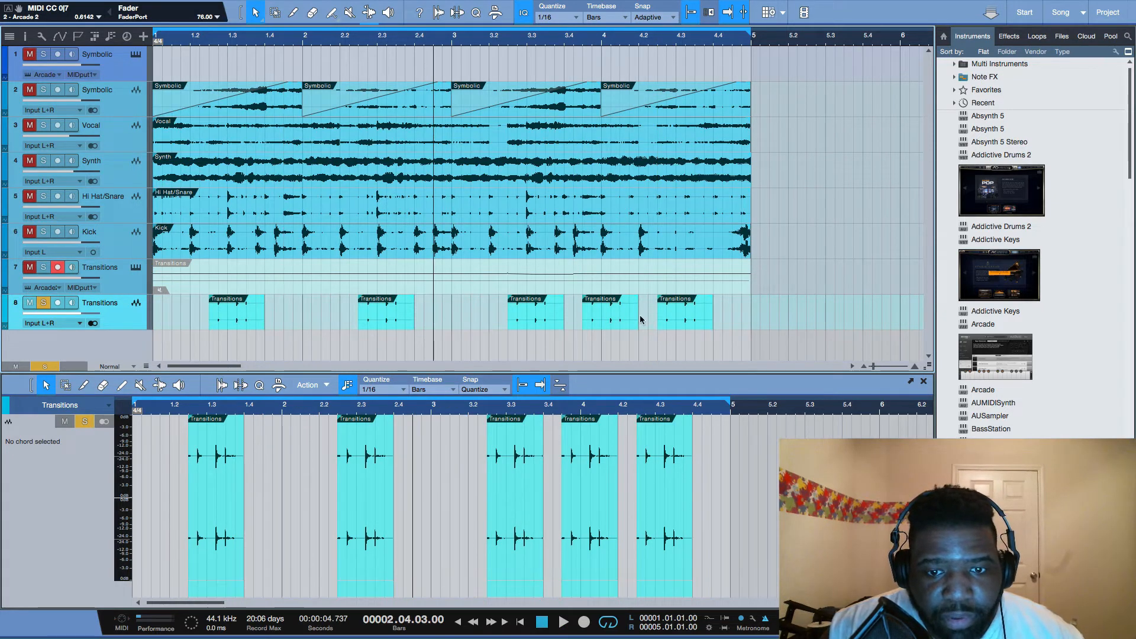
click(602, 313)
key(Delete)
key(Return)
key(space)
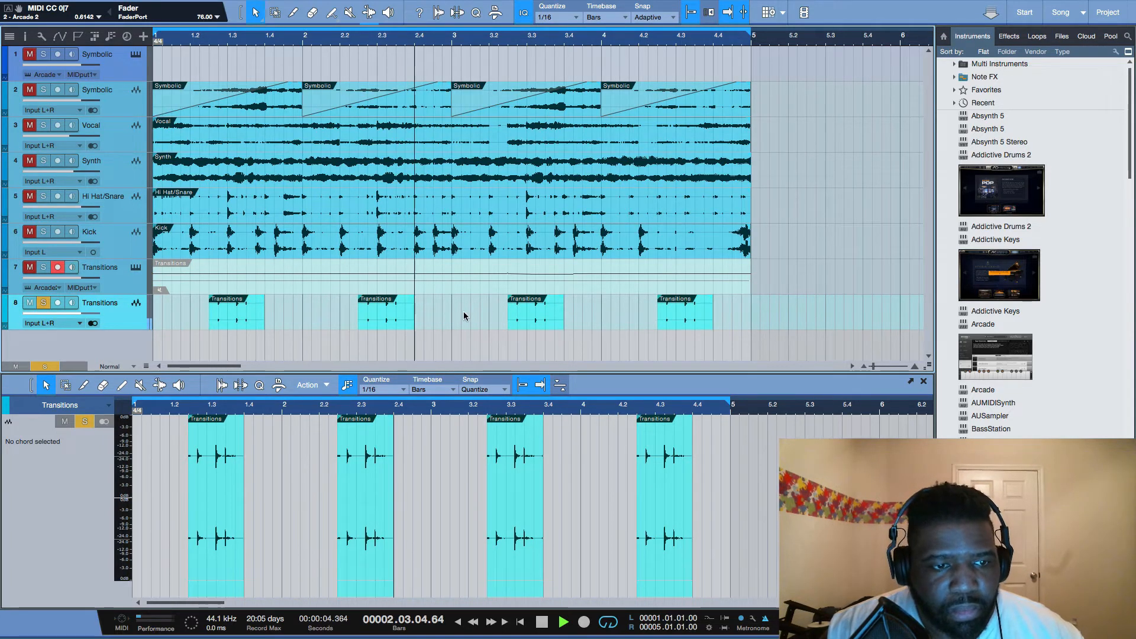
key(space)
- Select all four Transitions audio events and normalize them to a higher level, then check playback
drag(179, 309, 687, 294)
key(space)
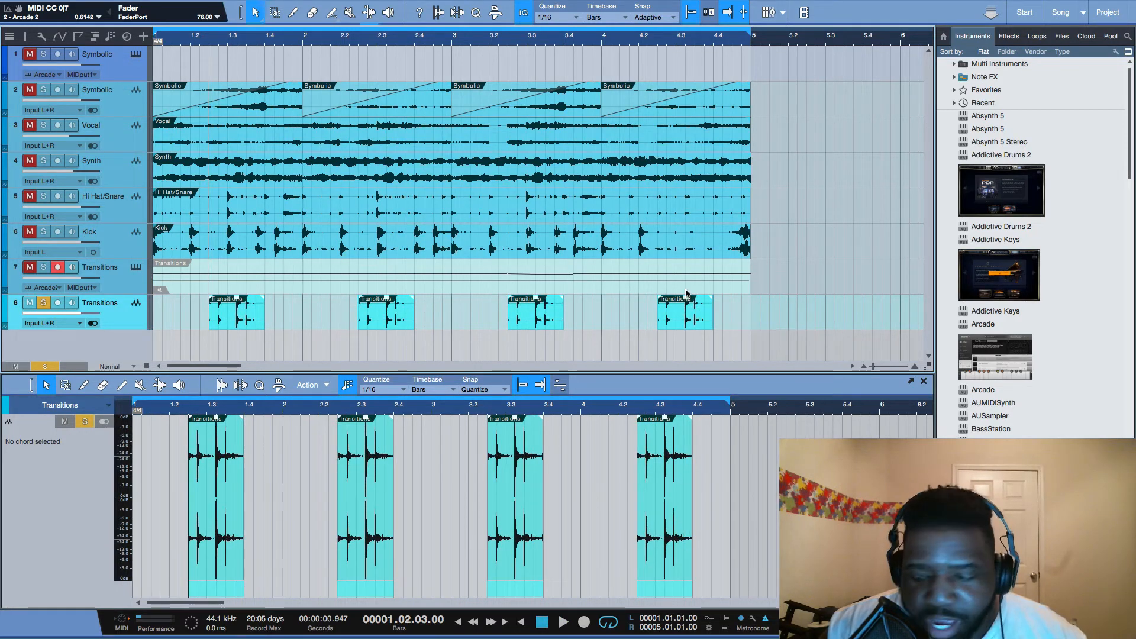
key(space)
key(space)
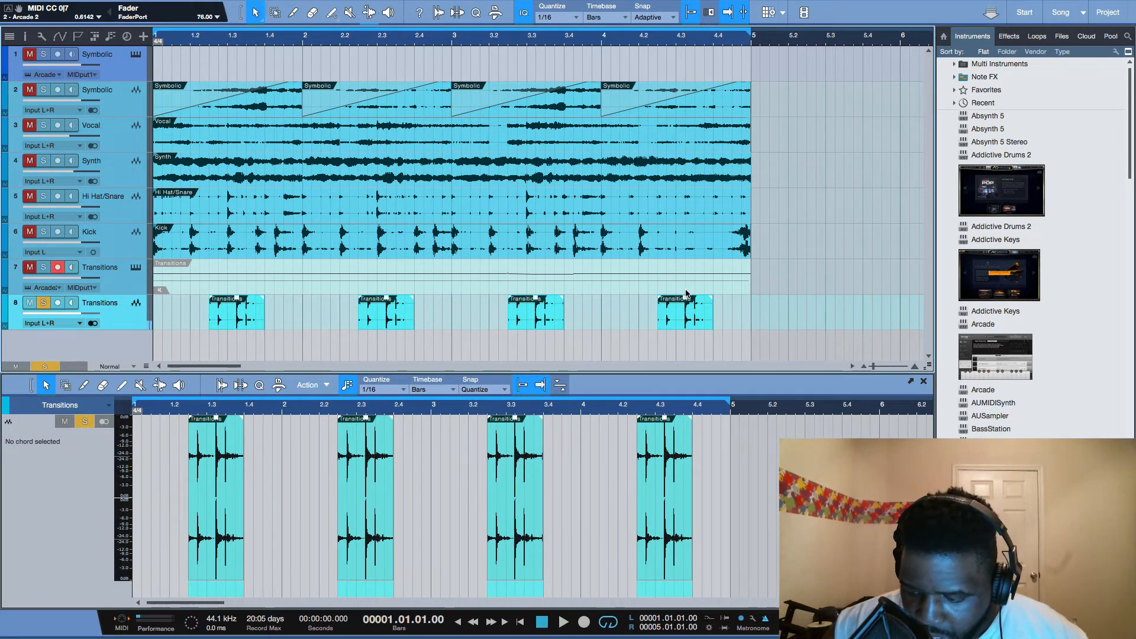
- Unsolo the Transitions audio track, play the full mix and switch the track to mono
key(s)
key(space)
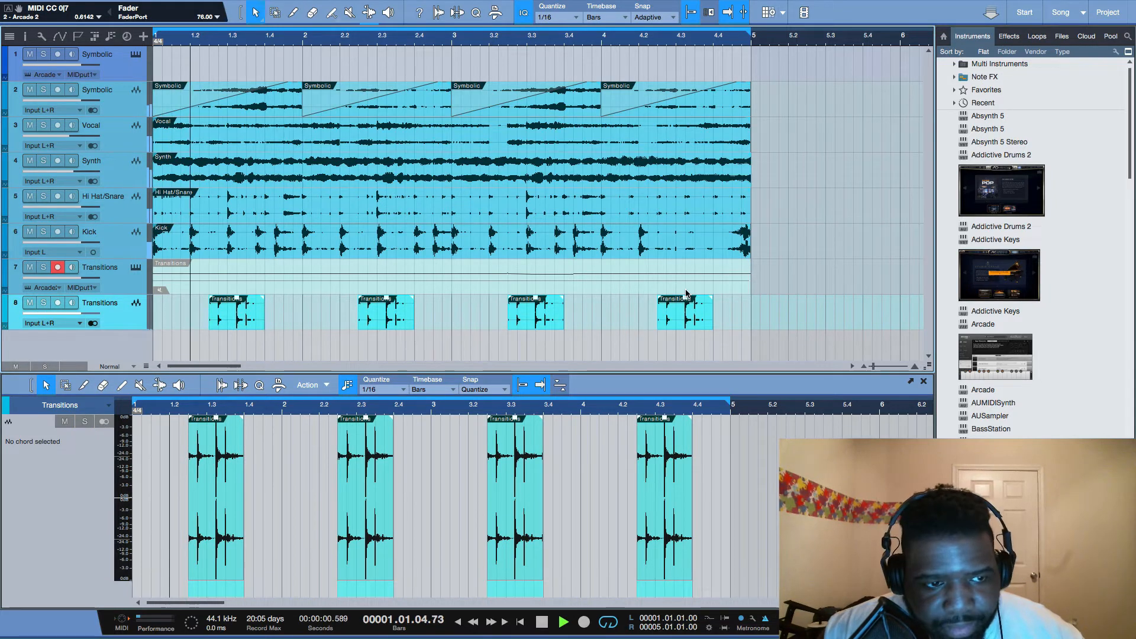
click(90, 323)
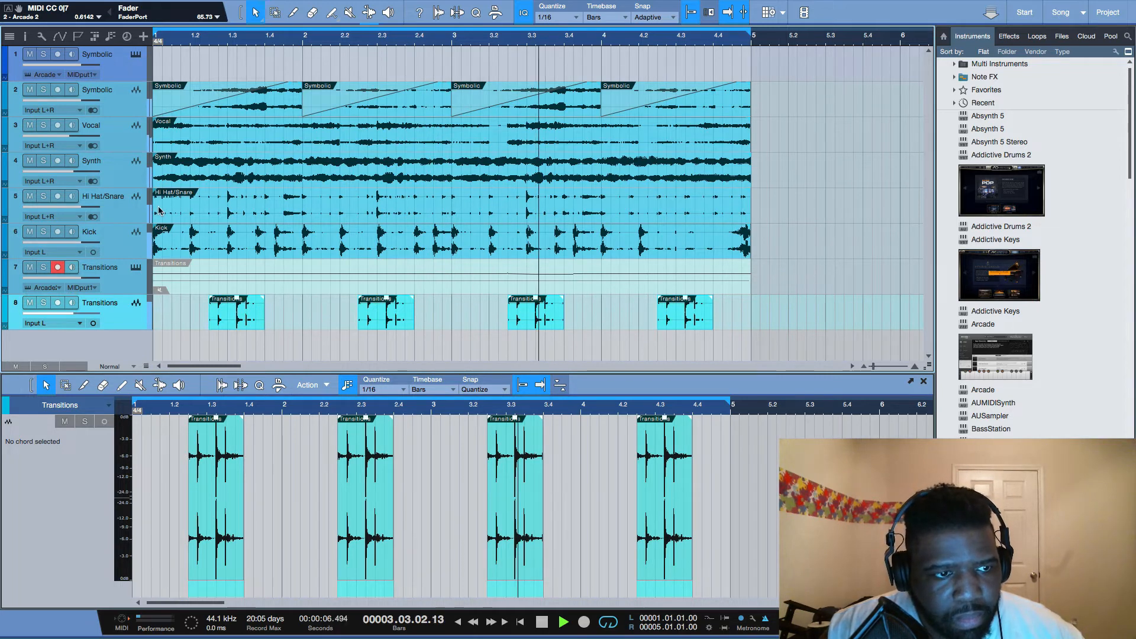
- Solo the Hi Hat/Snare track, listen to it, and duplicate the track complete with its events
click(43, 196)
key(space)
key(space)
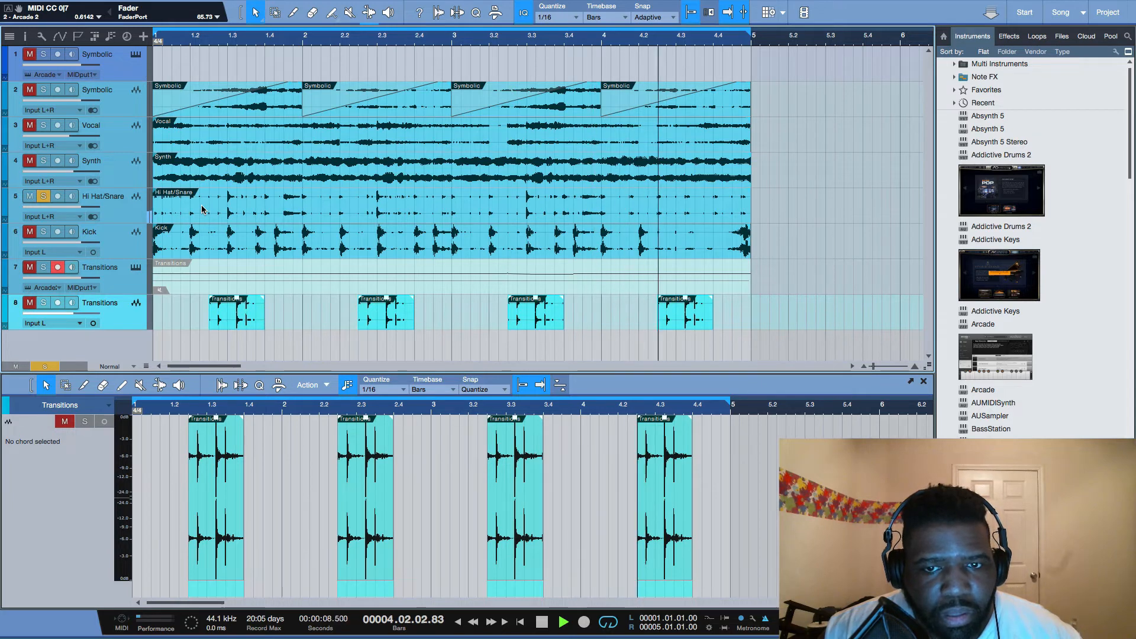
key(space)
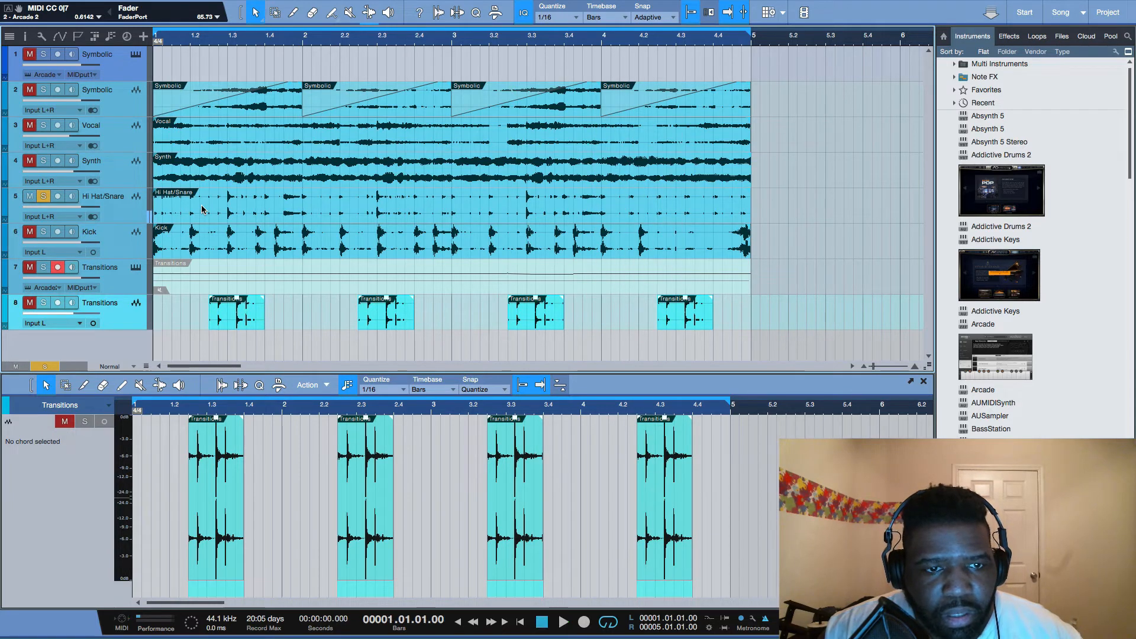
right_click(121, 218)
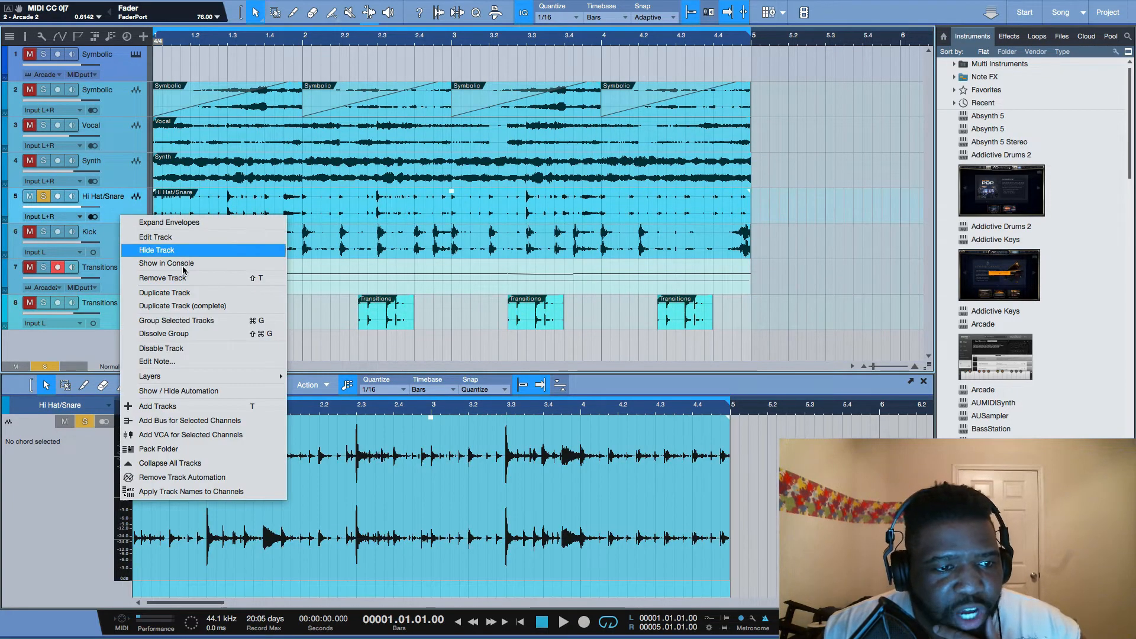
click(175, 305)
- Split the original Hi Hat/Snare event before and after the snare hits at 1.3, 2.3 and 3.3
click(253, 215)
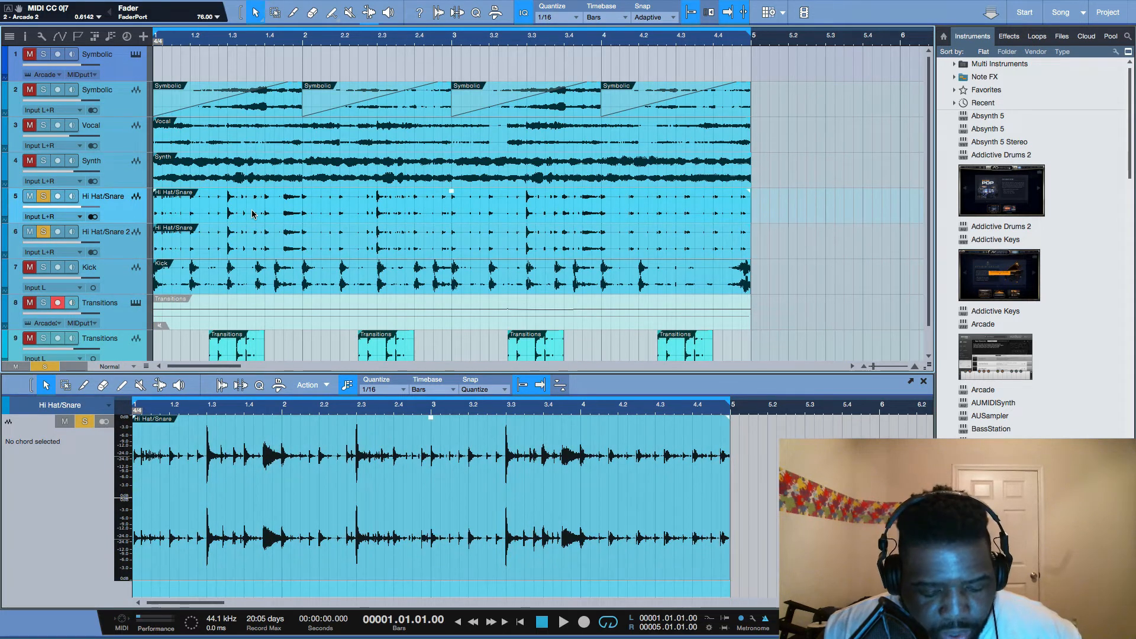
key(2)
click(229, 204)
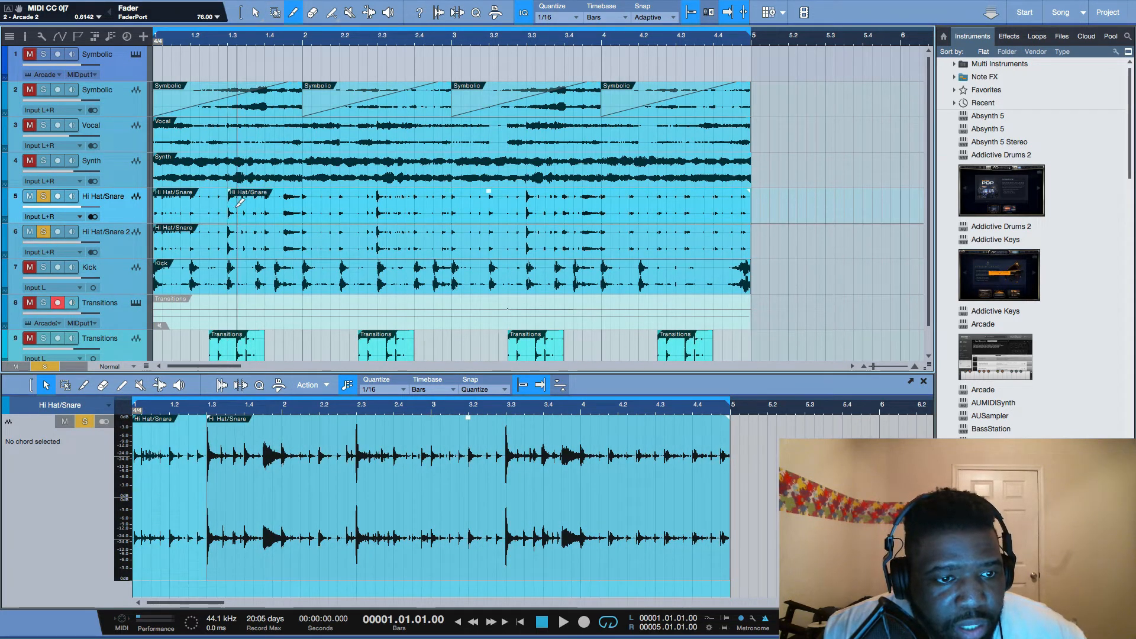
click(237, 205)
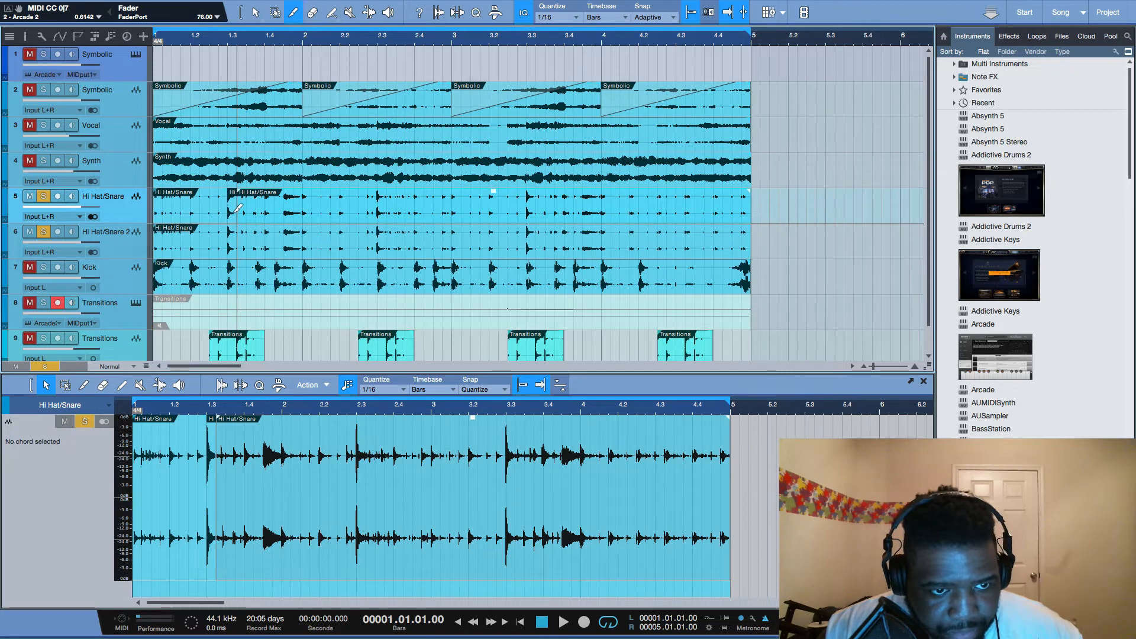
click(379, 202)
click(388, 201)
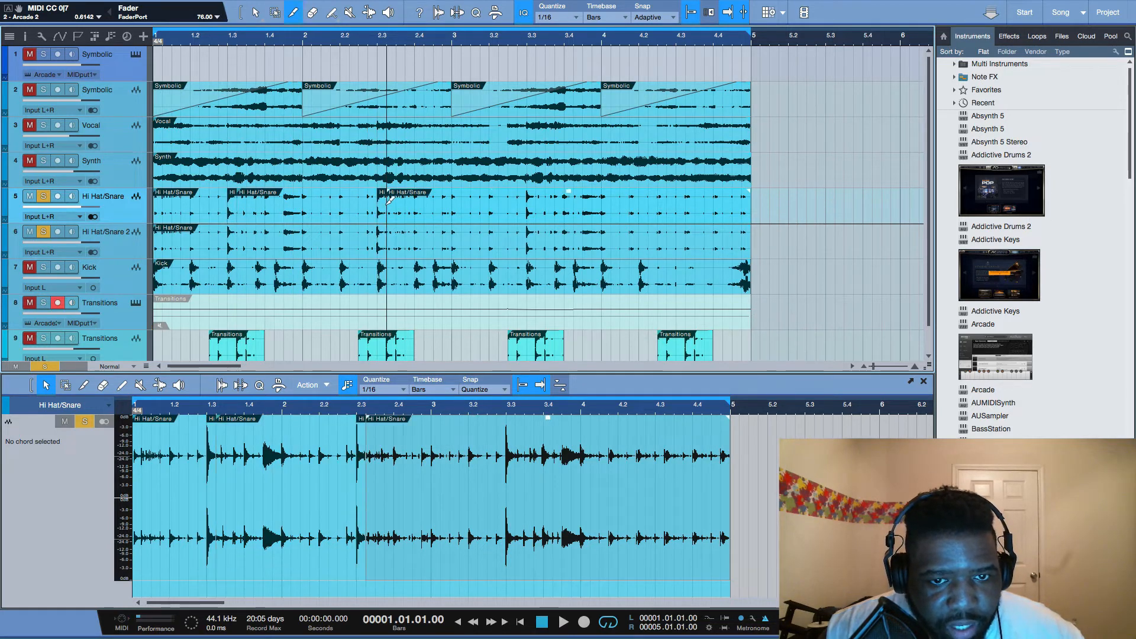
click(527, 202)
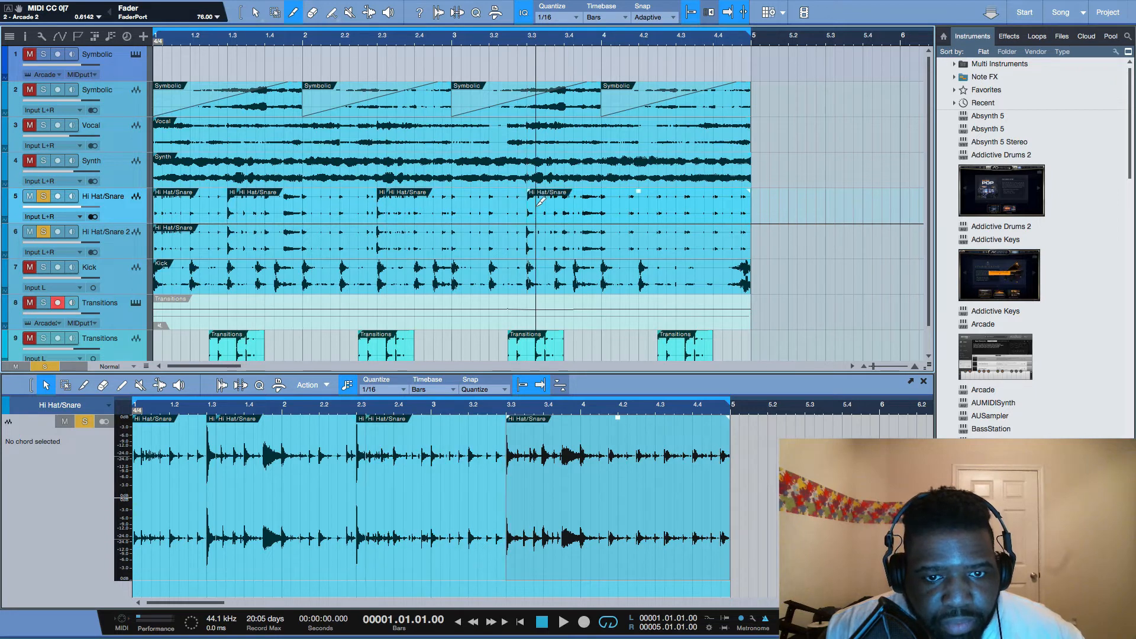
click(538, 203)
- Erase the short snare slices at 1.3, 2.3 and 3.3 from the original Hi Hat/Snare track, keeping its opening piece
key(4)
click(532, 205)
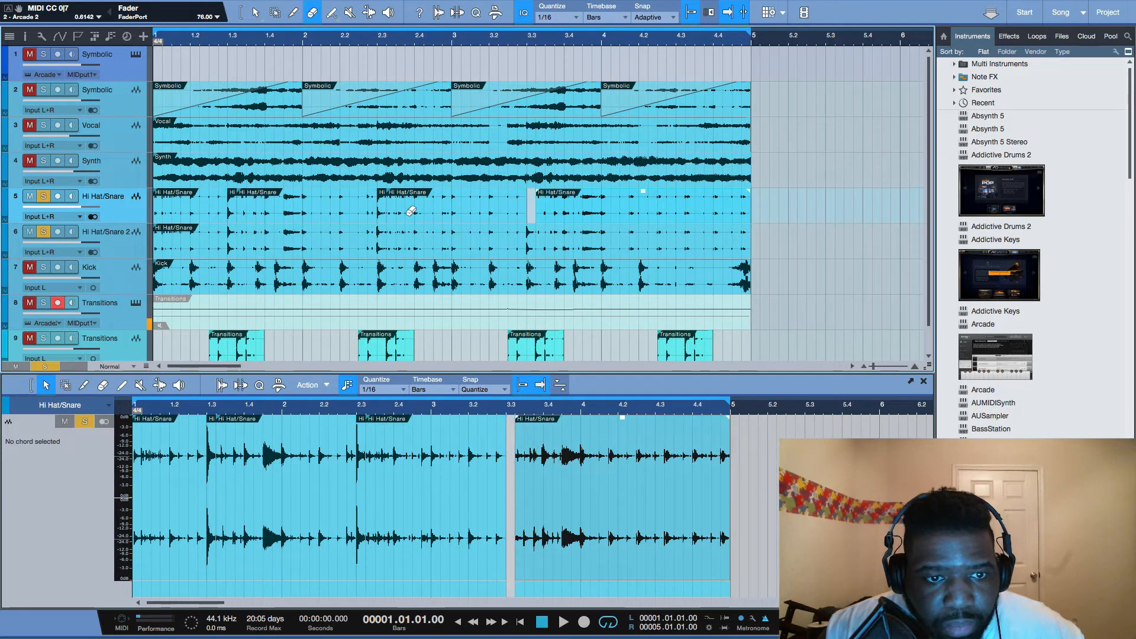
click(383, 206)
click(233, 204)
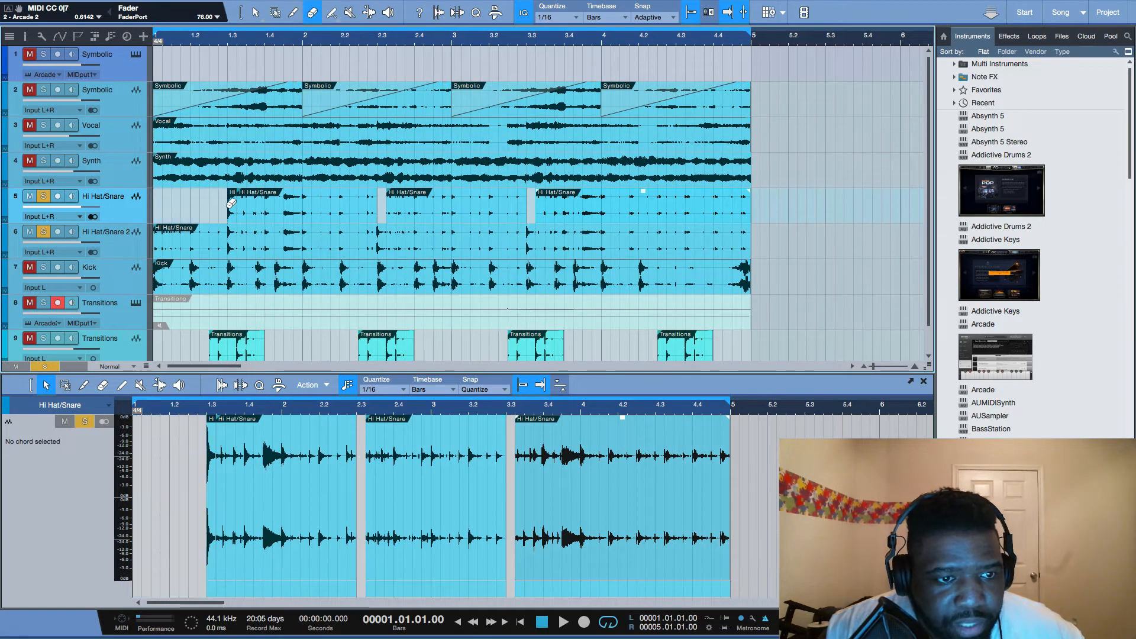
key(ctrl+z)
click(230, 204)
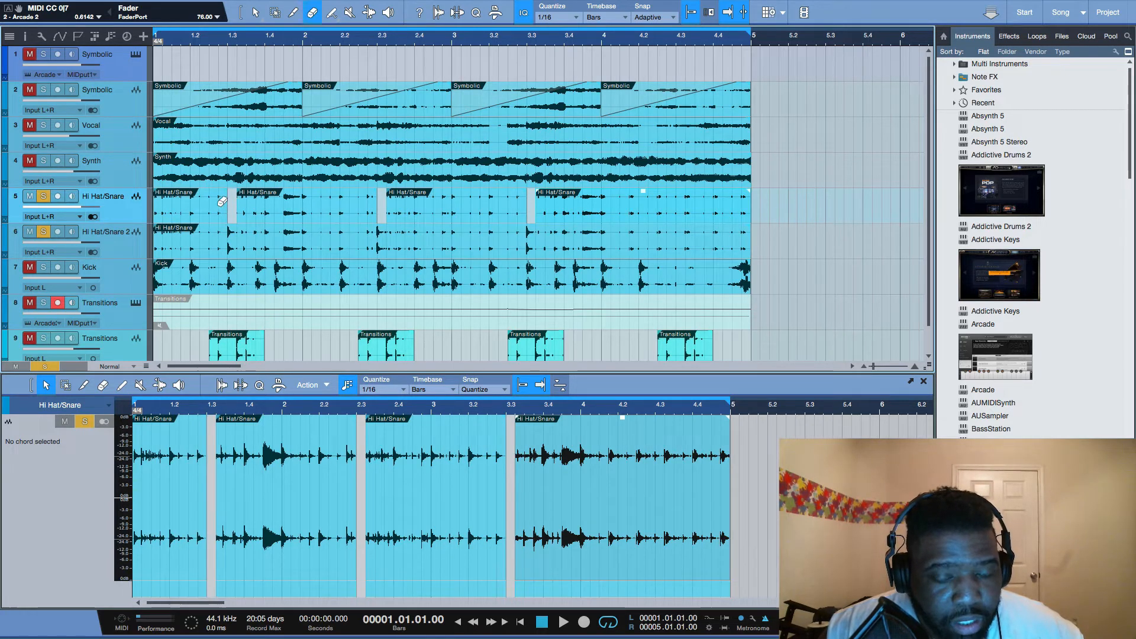
- Play the cut Hi Hat/Snare track and shorten its second piece to end at 2.2.4
key(space)
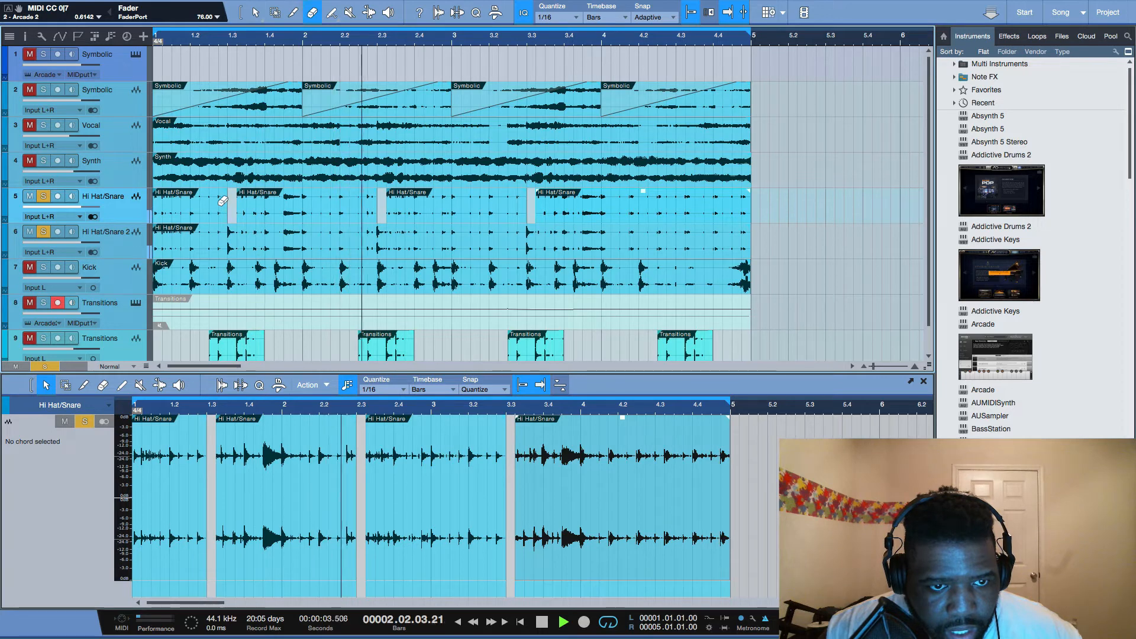
key(space)
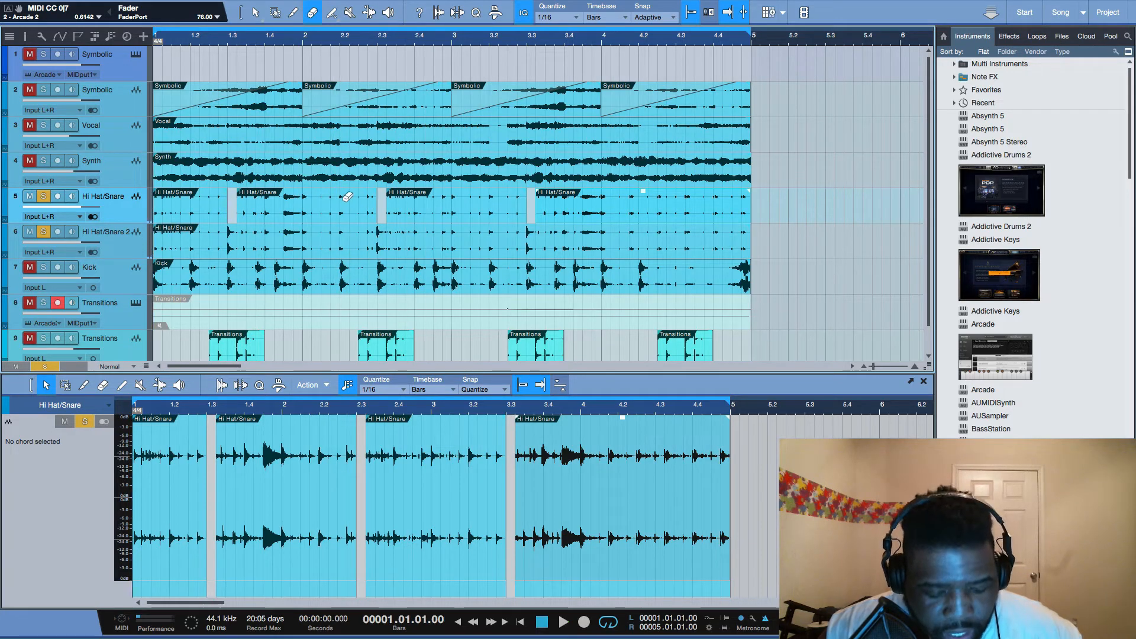
key(1)
drag(376, 202, 367, 202)
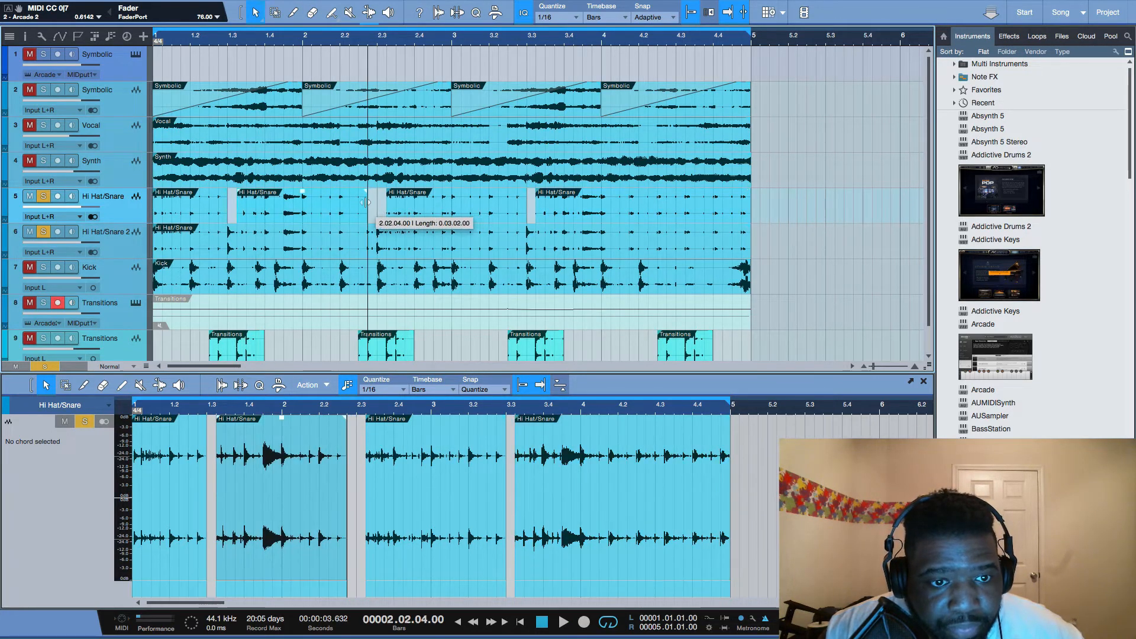
- Split the duplicated Hi Hat/Snare event around the snare at 1.3 and erase the piece before it
key(3)
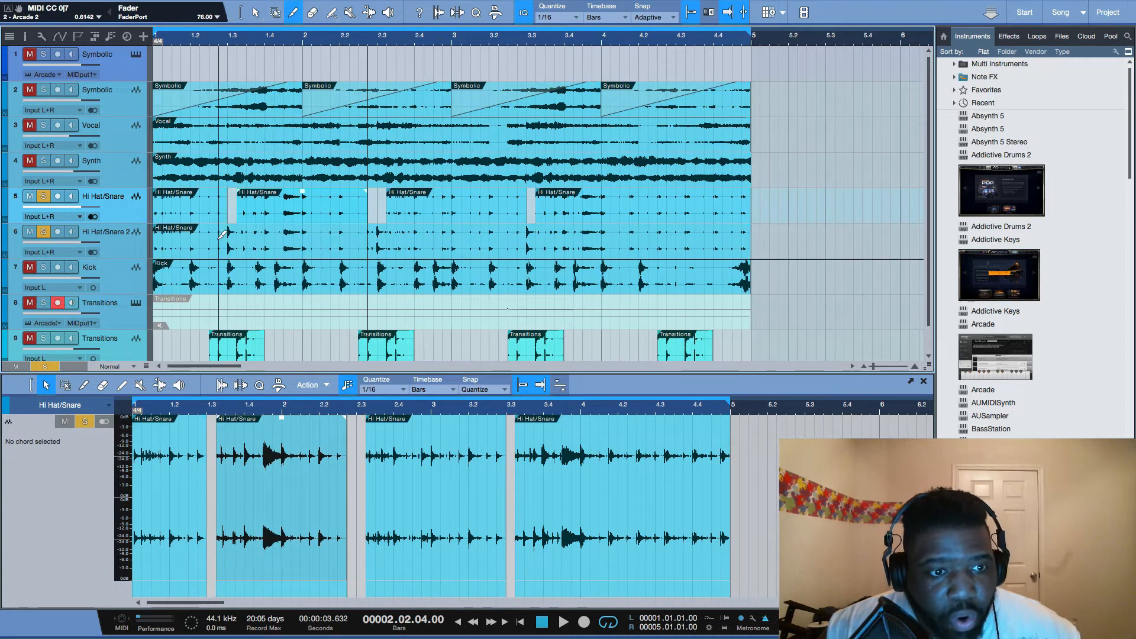
click(228, 233)
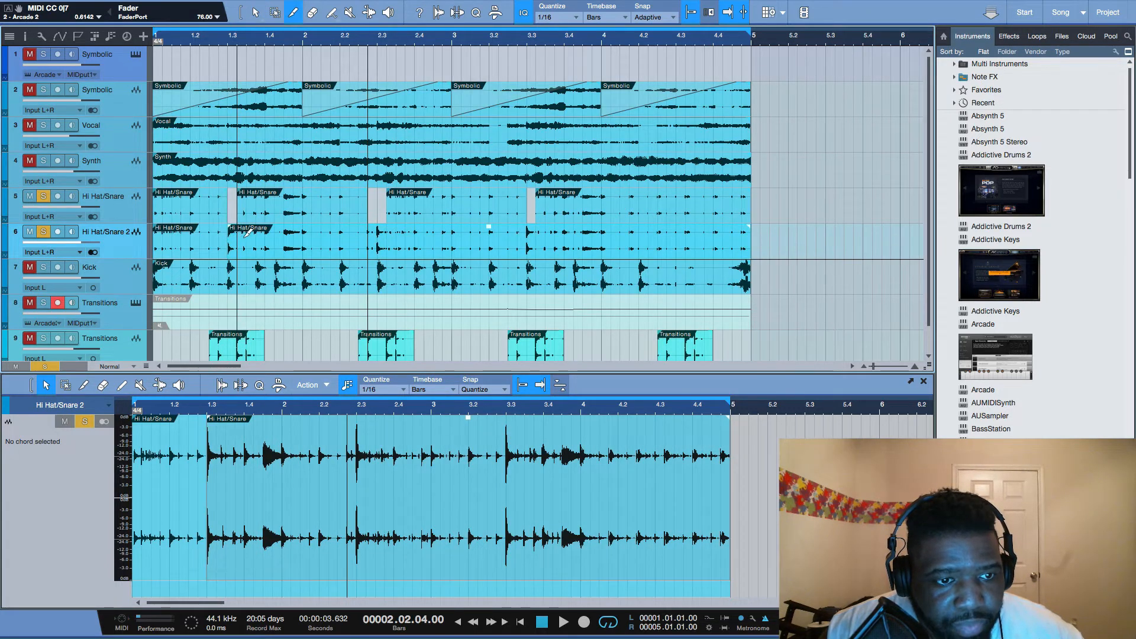
click(244, 232)
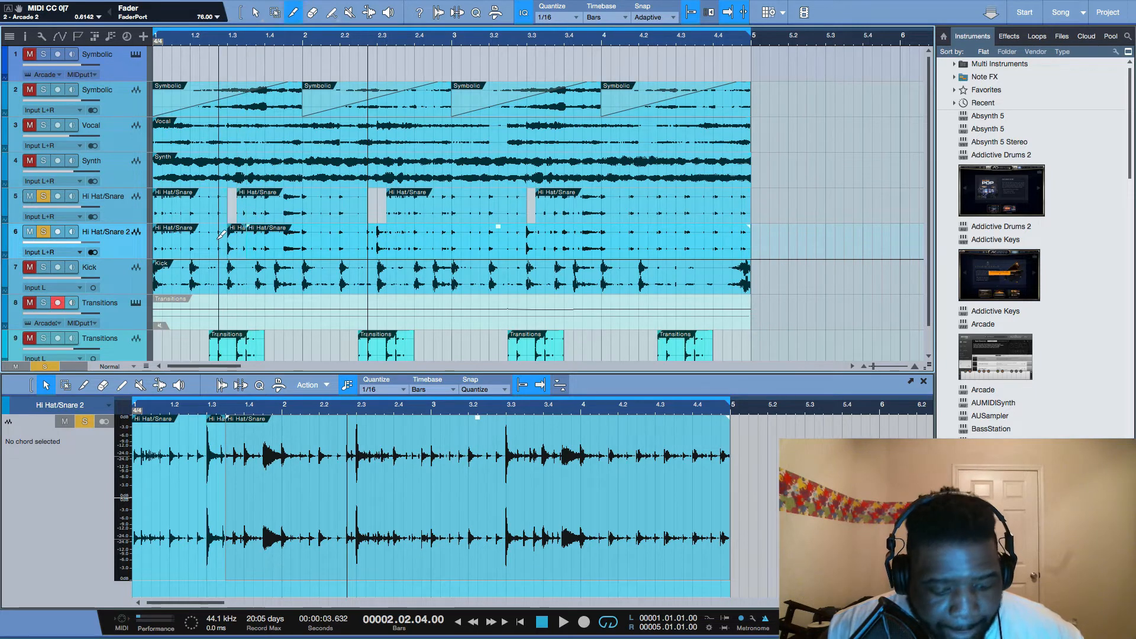
key(4)
click(222, 236)
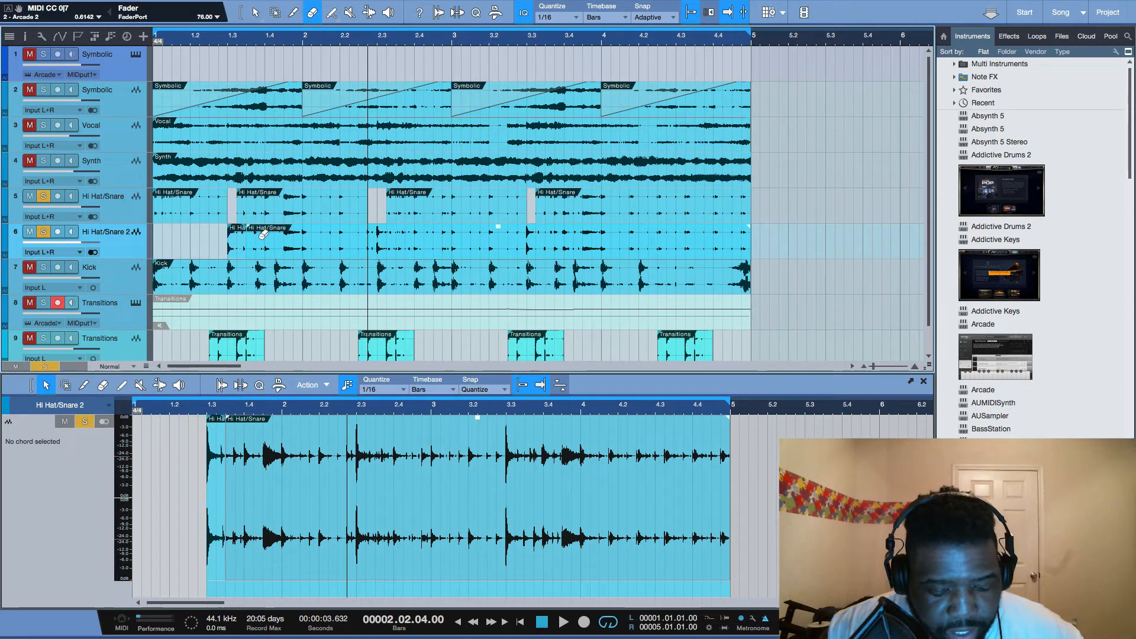
- Split the duplicated Hi Hat/Snare audio at 2.2.4 and after the 2.3 snare, and around the snare at 3.3
key(3)
click(369, 237)
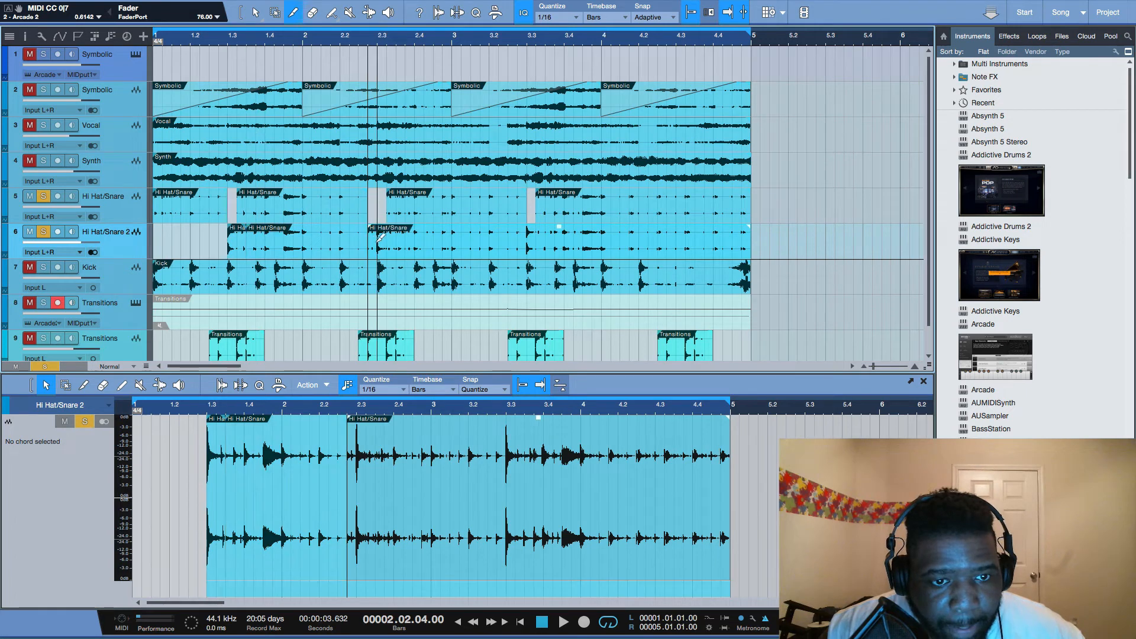
click(387, 237)
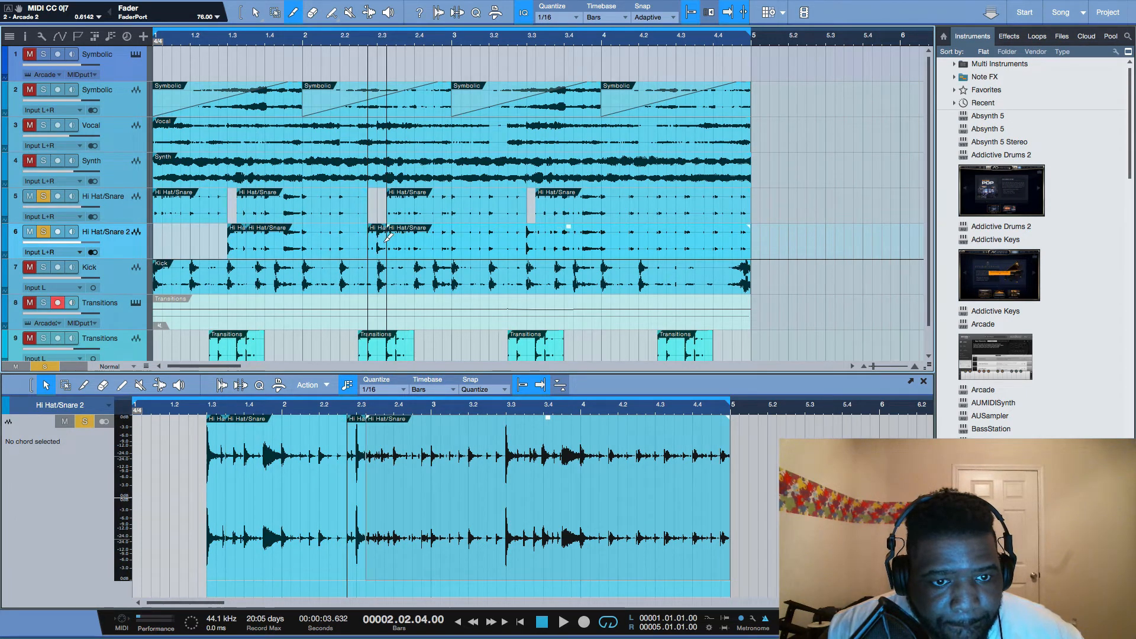
click(528, 235)
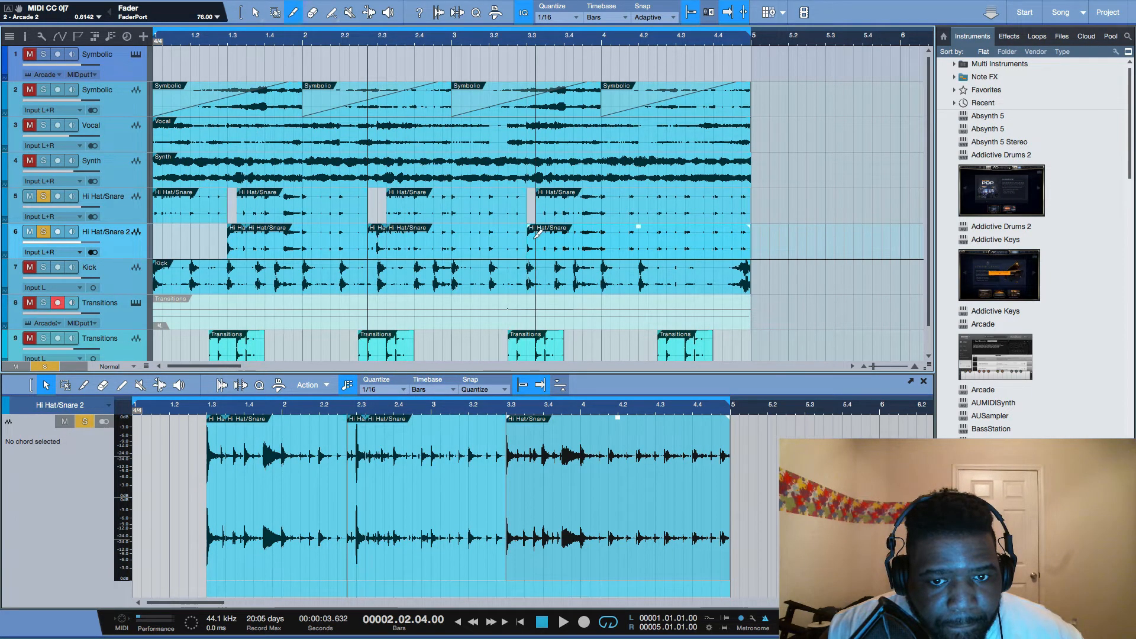
click(535, 235)
- Erase the long pieces following each snare slice on the duplicated Hi Hat/Snare track
key(4)
click(580, 237)
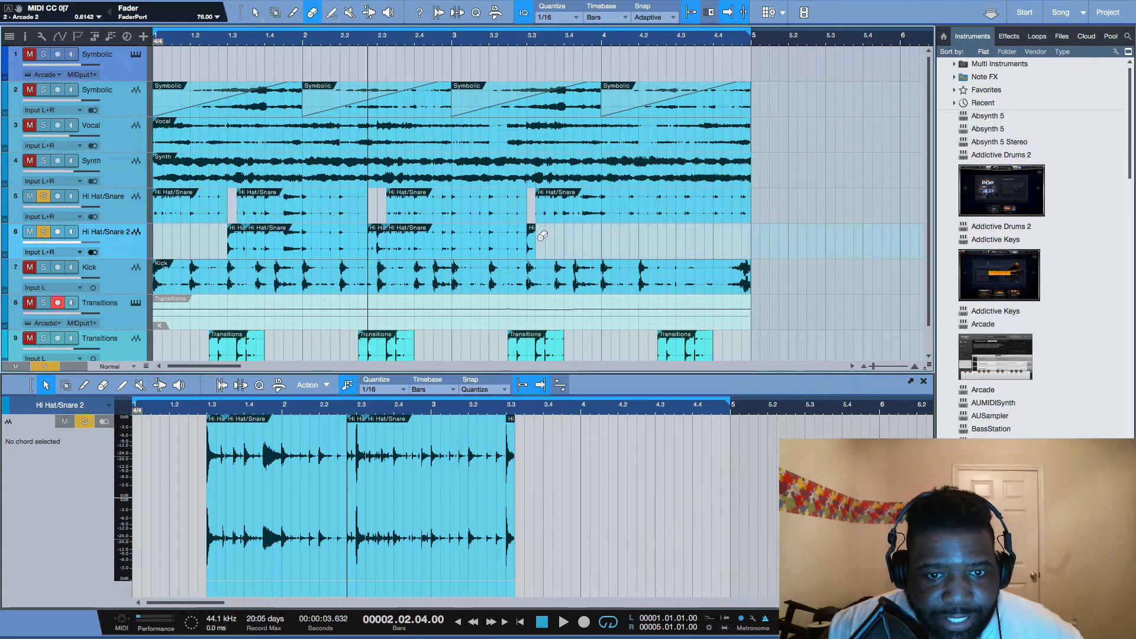
click(463, 239)
click(344, 237)
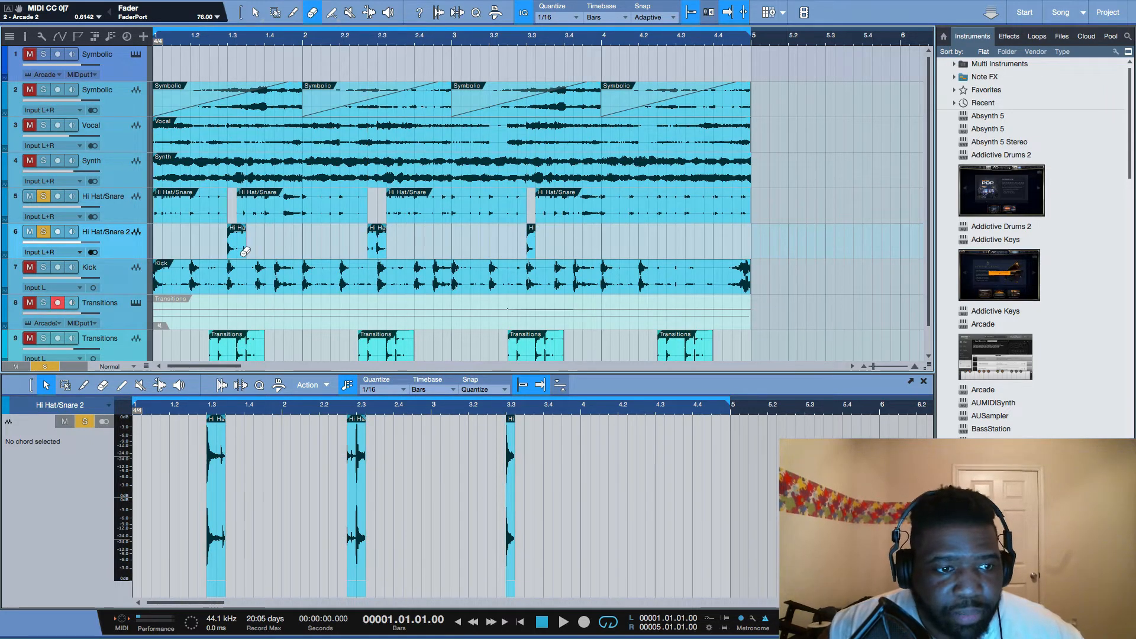
- Switch the duplicated Hi Hat/Snare 2 track to mono and rename it Snare
key(space)
key(space)
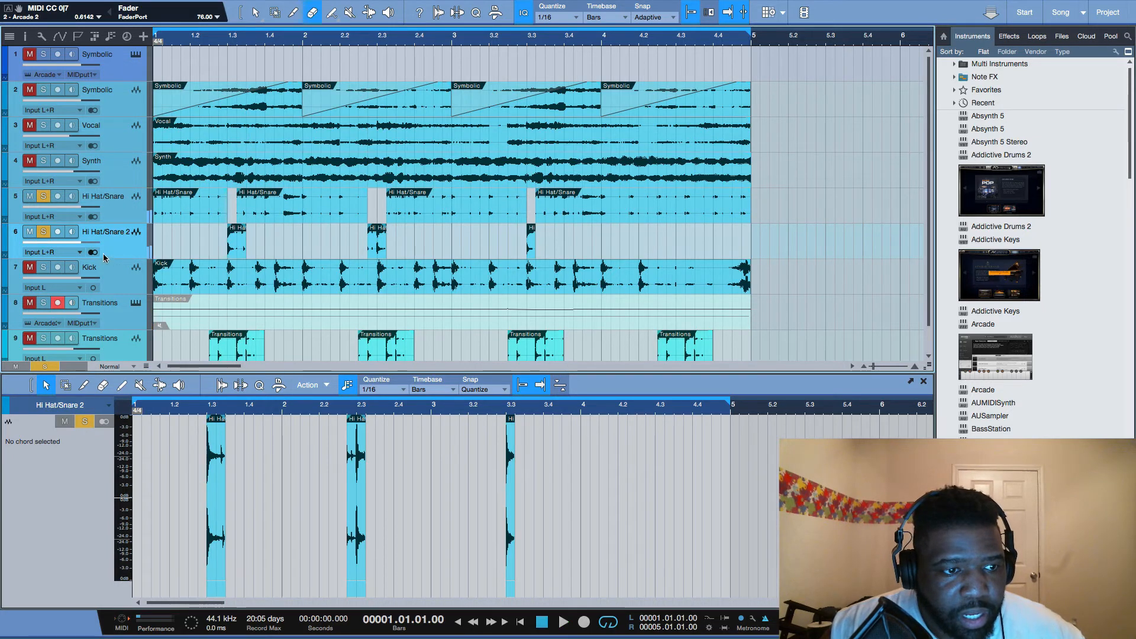
click(93, 252)
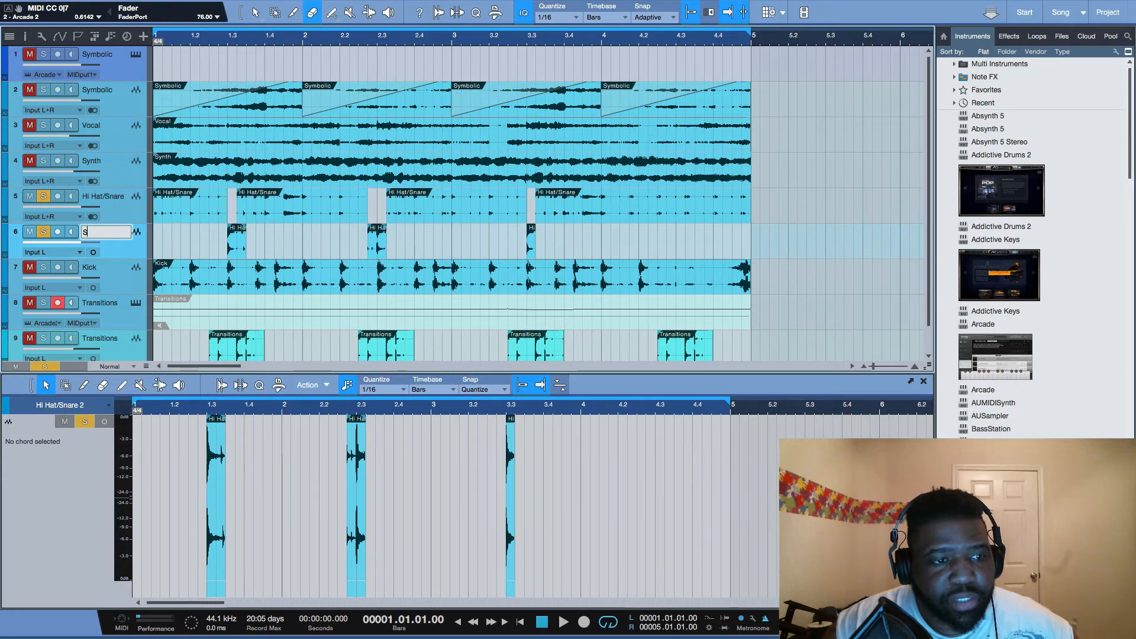
text(Snare)
key(Return)
- Raise the event volume of the slices on the Snare track while listening to playback
key(space)
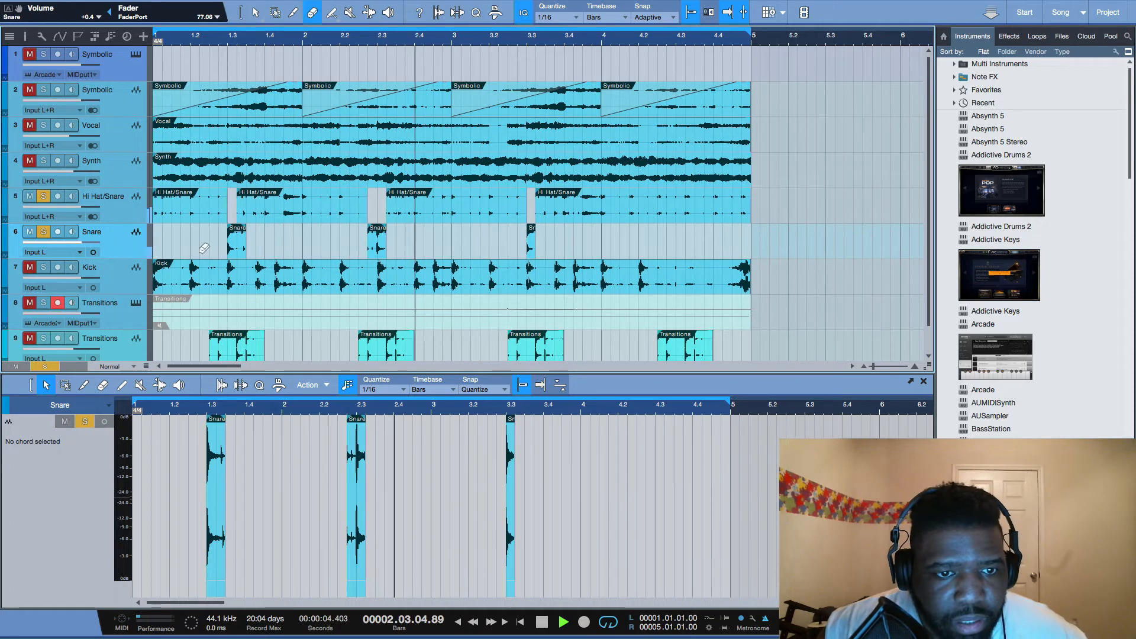
key(1)
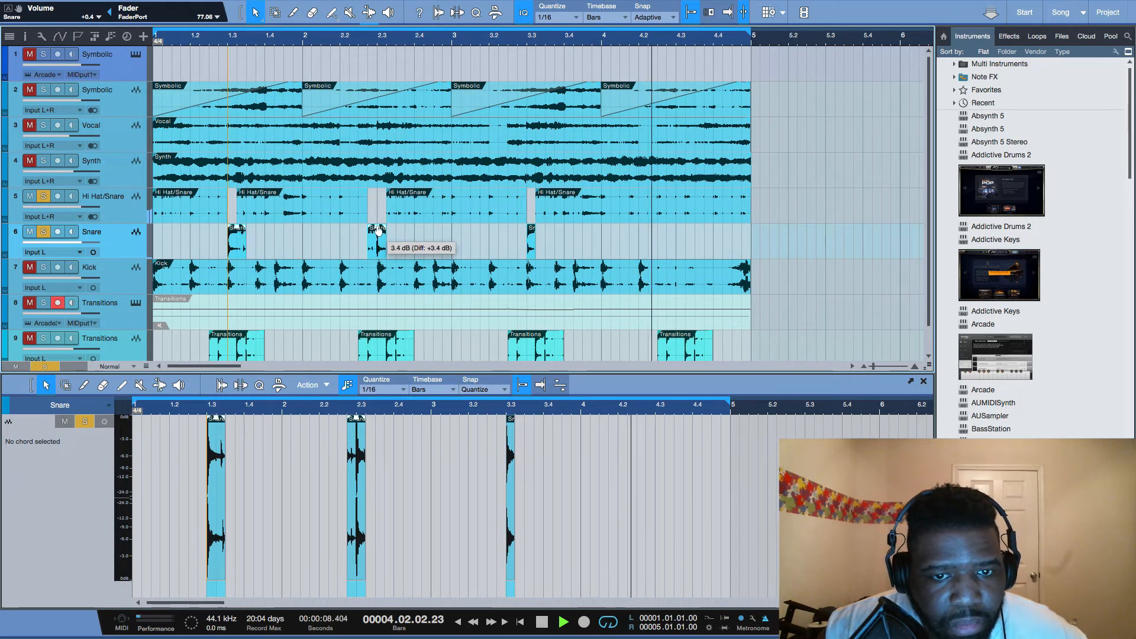
key(space)
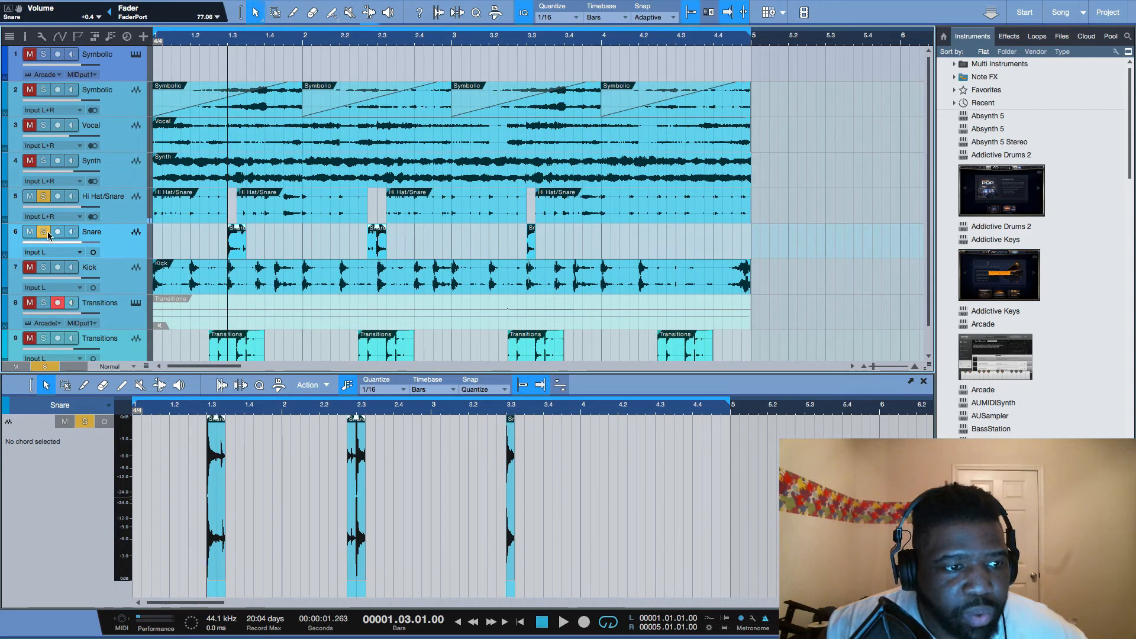
- Unsolo the Snare and Hi Hat/Snare tracks and play the full beat from the beginning
click(44, 233)
click(44, 197)
key(space)
key(space)
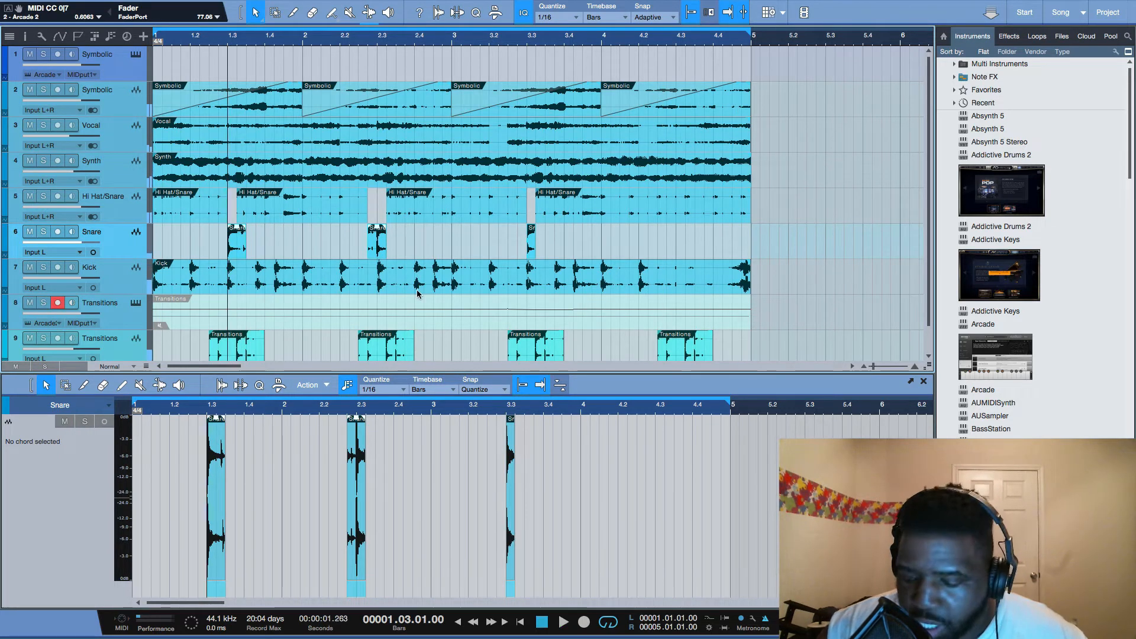
key(comma)
key(space)
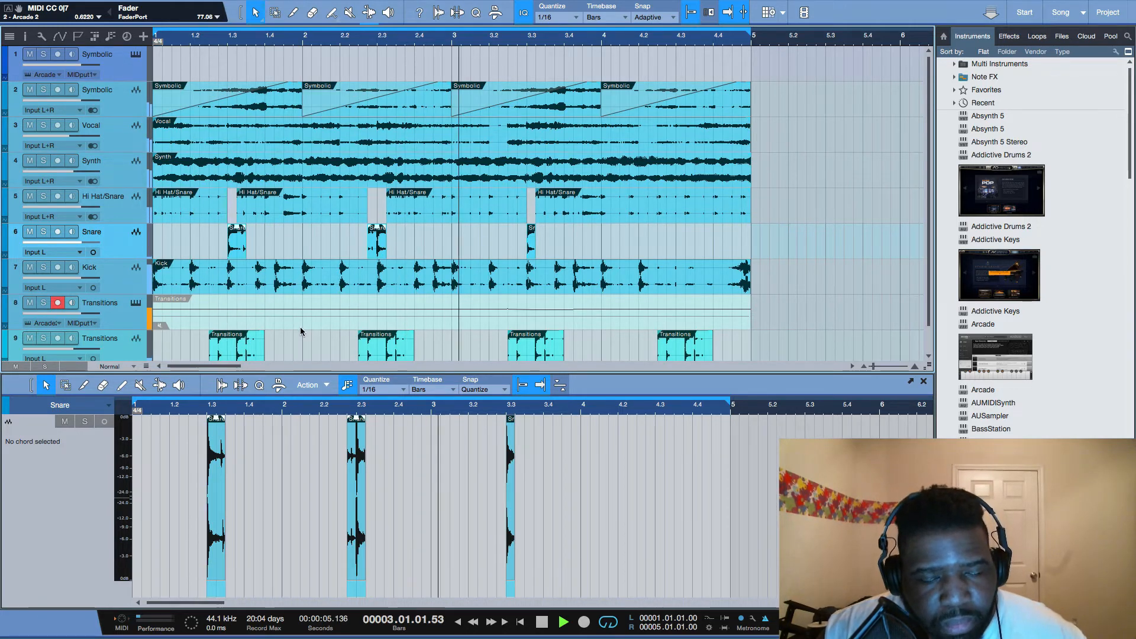
key(space)
- Delete the muted Transitions instrument event and move the Transitions audio track above the instrument track
click(247, 313)
key(Delete)
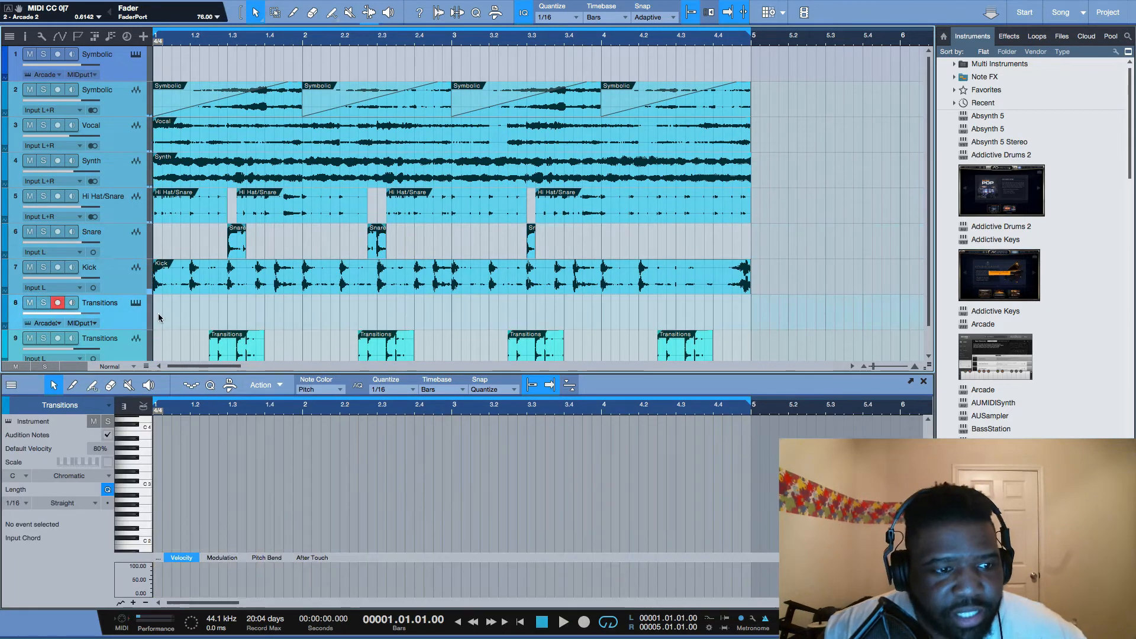
drag(131, 342, 131, 302)
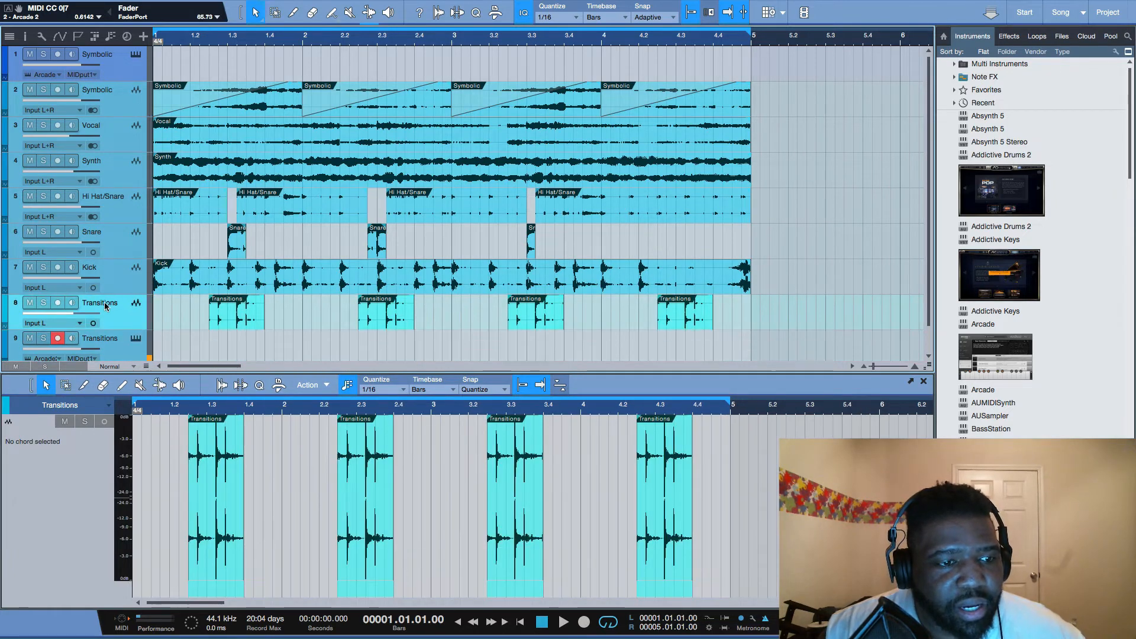
- Rename the Transitions audio track Accent Snare and start playback
double_click(105, 303)
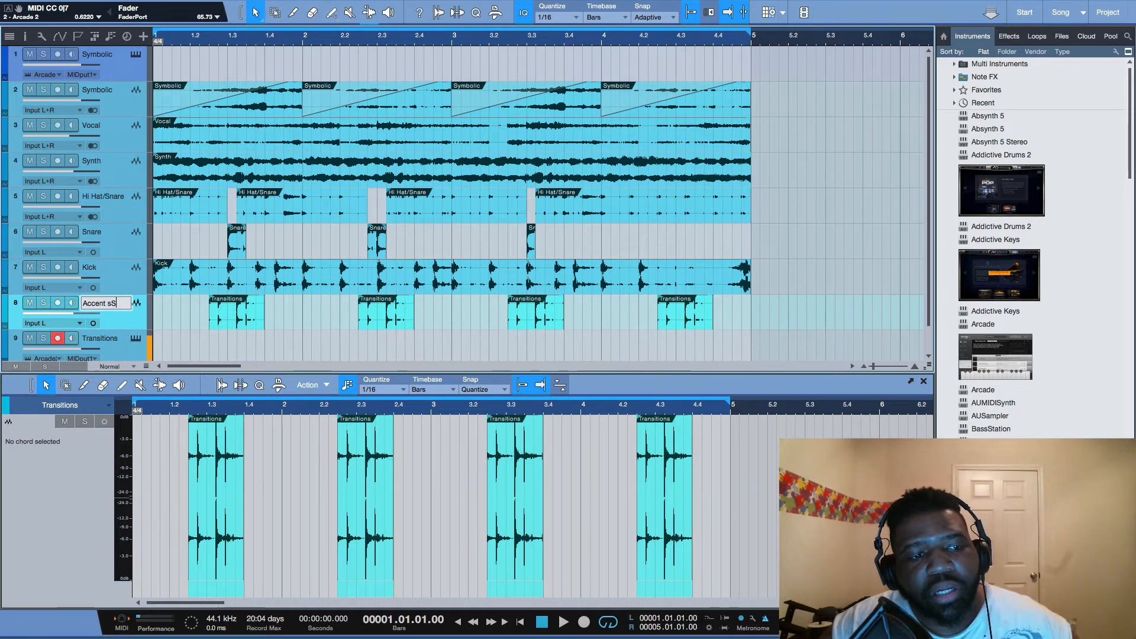
key(Return)
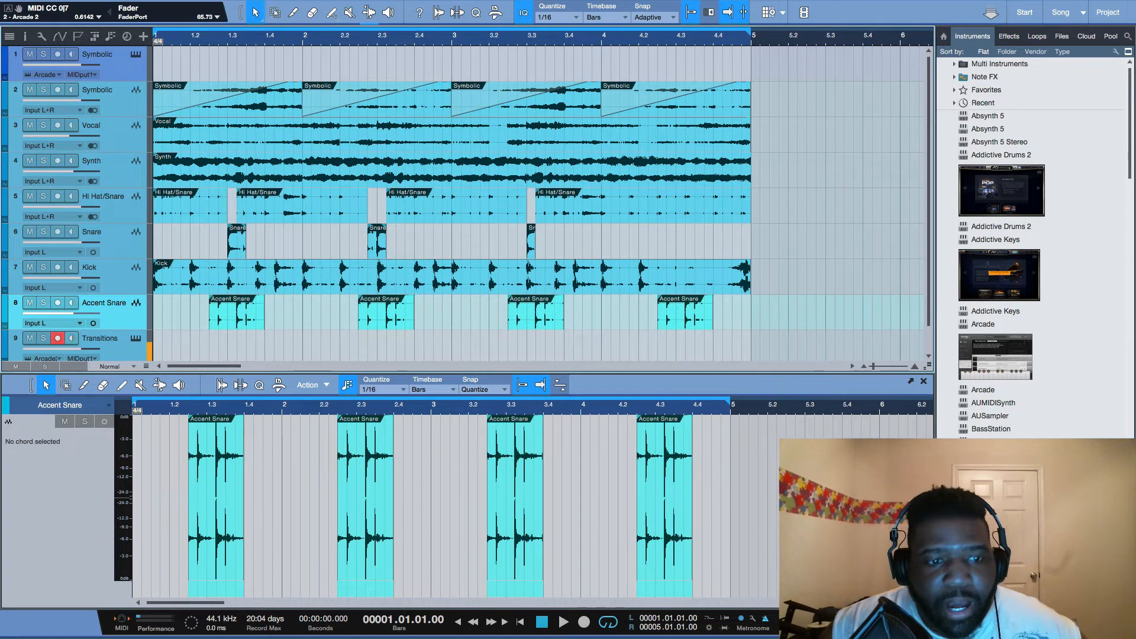
key(space)
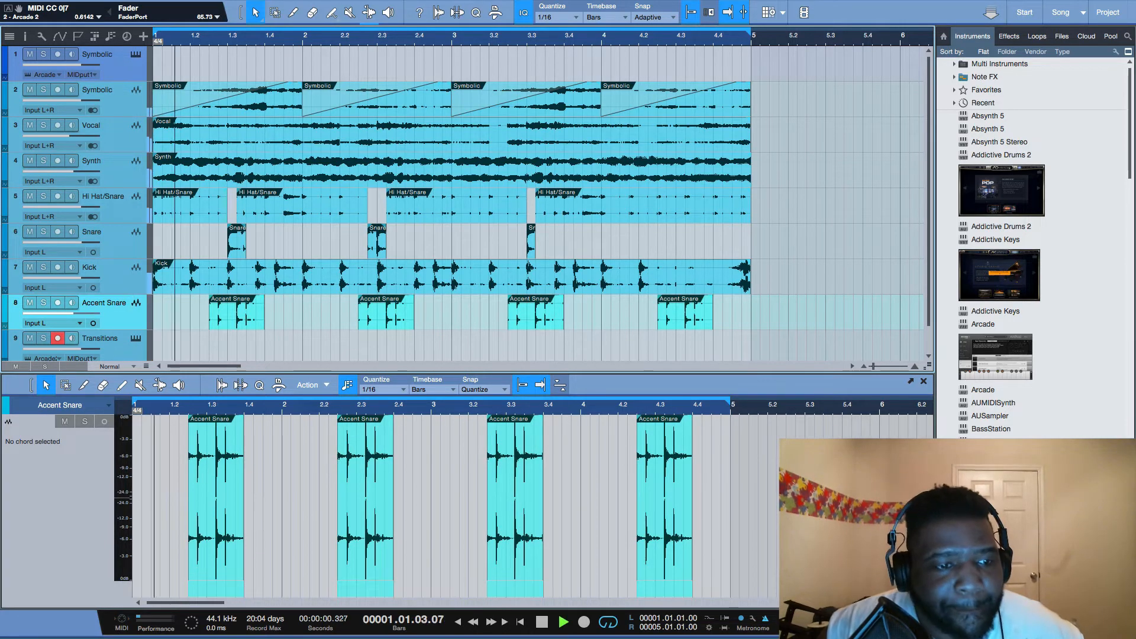
- Open the Transitions track's Arcade instrument and audition its sounds against the beat
click(103, 337)
key(space)
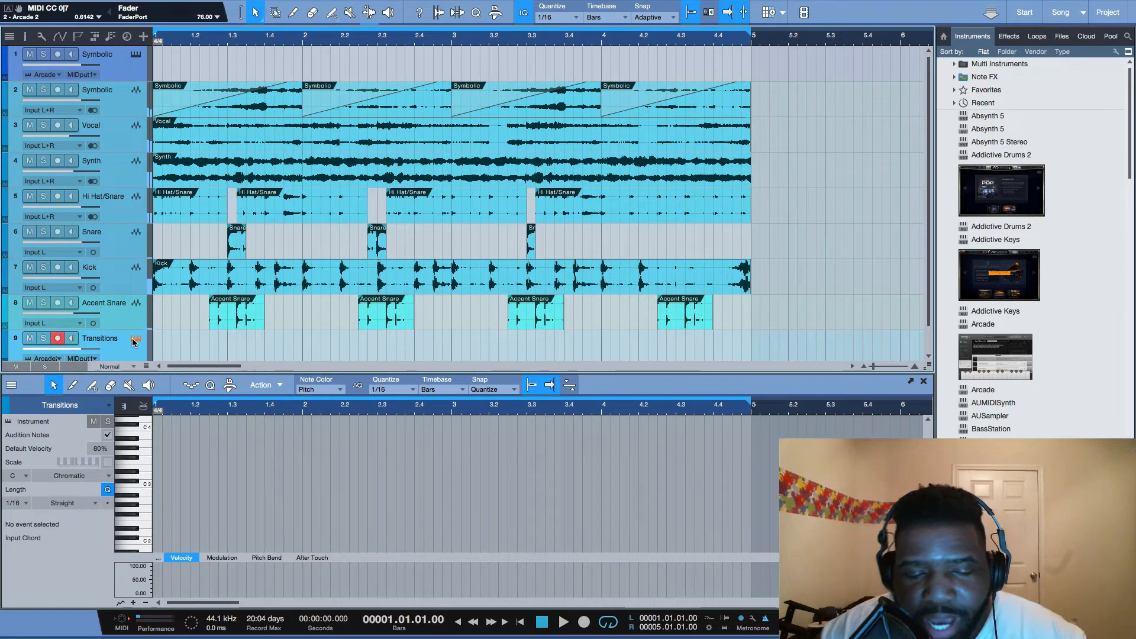
click(135, 339)
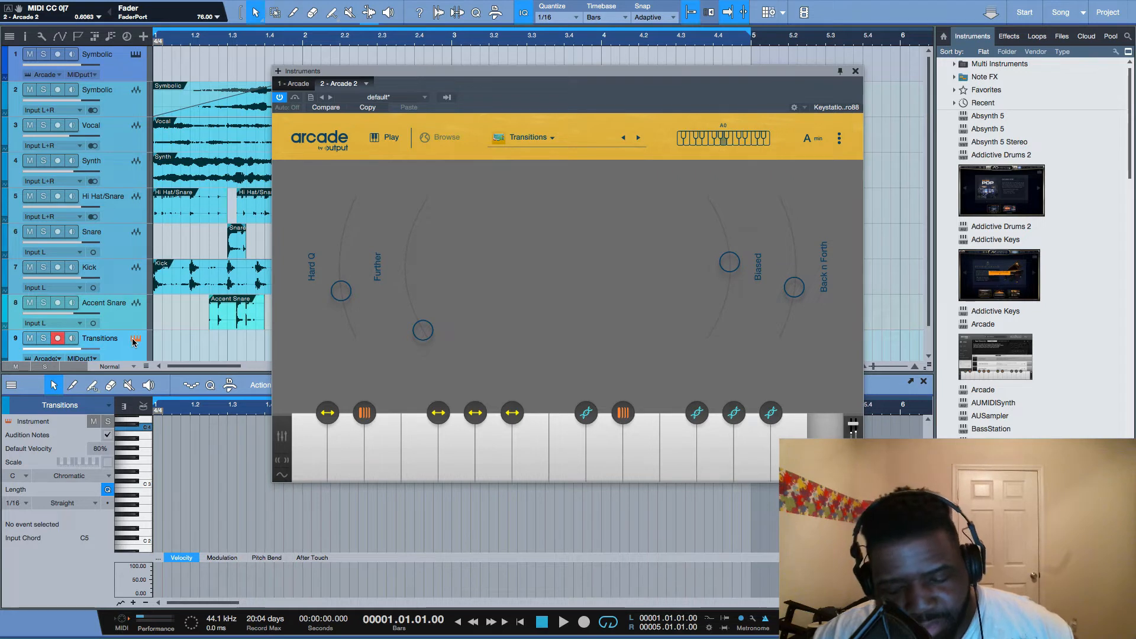
key(space)
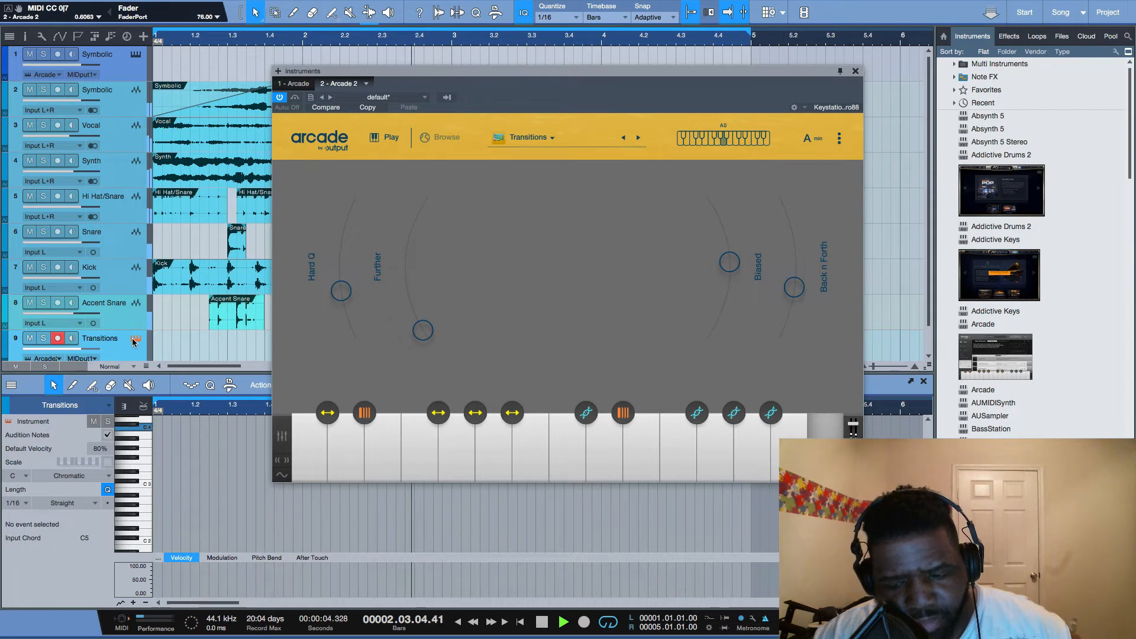
key(space)
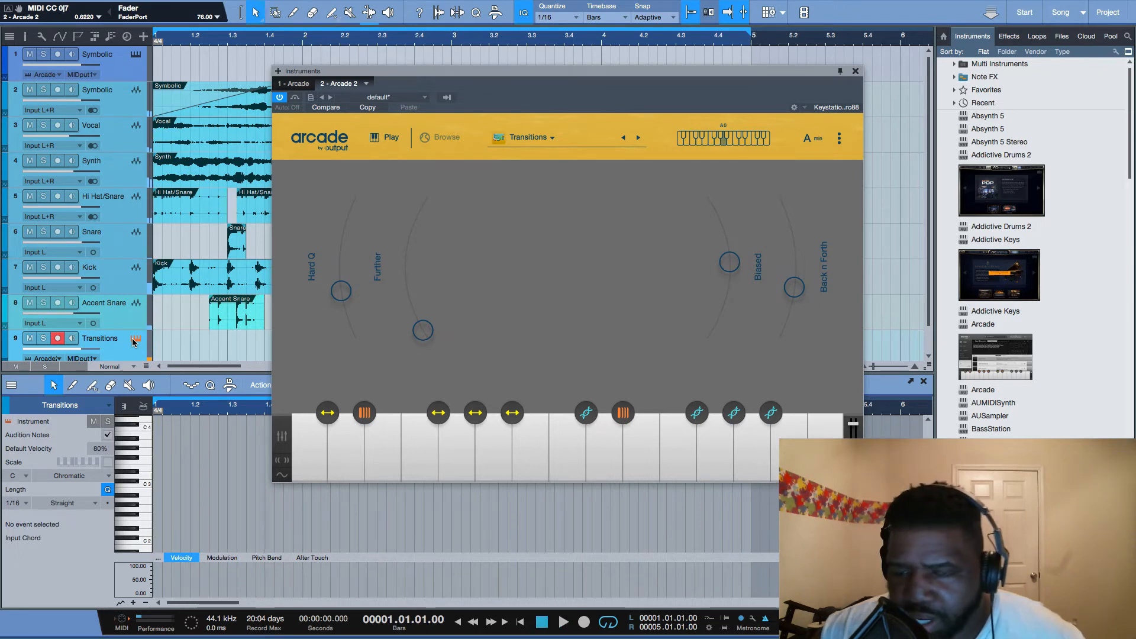
click(855, 71)
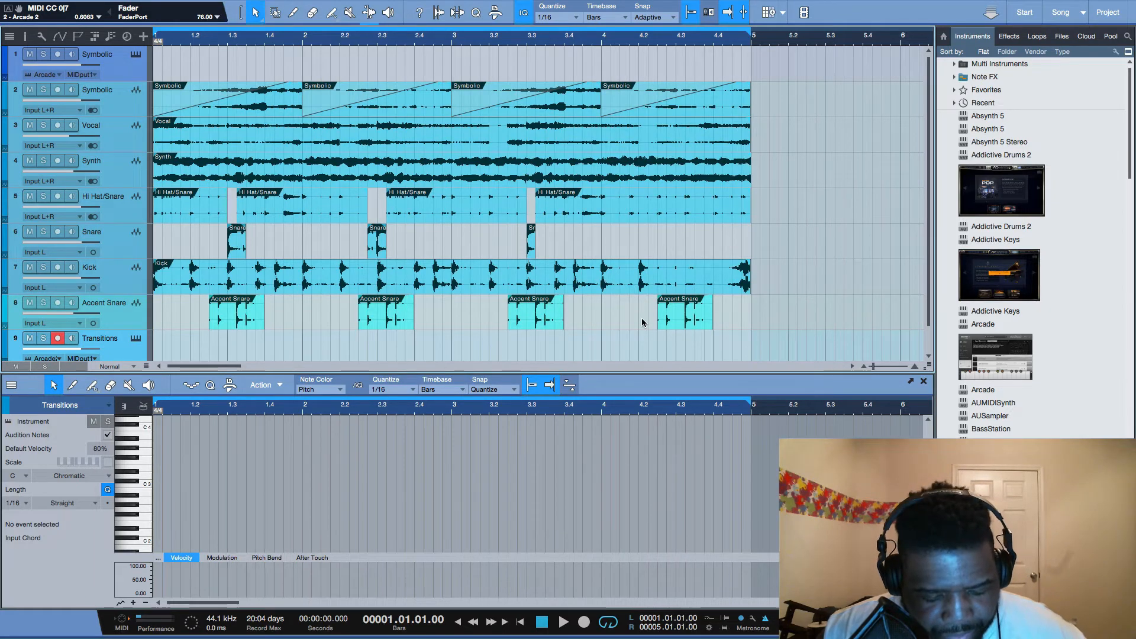
- Record held C 4 notes on the Transitions instrument track and extend the event and its last note to bar 5
key(shift+w)
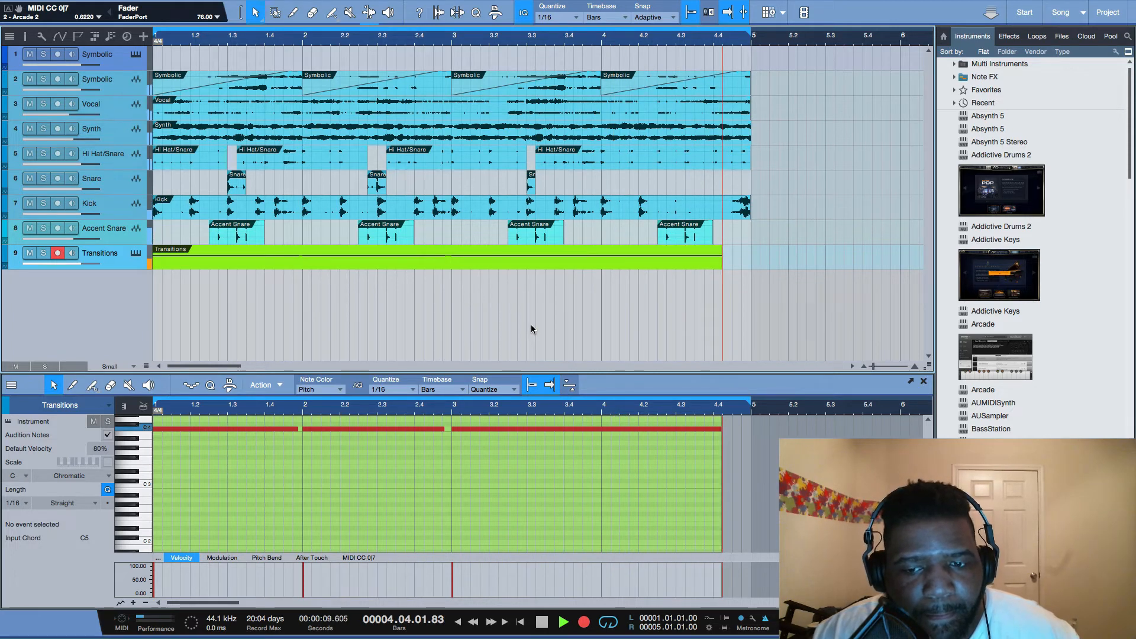
key(space)
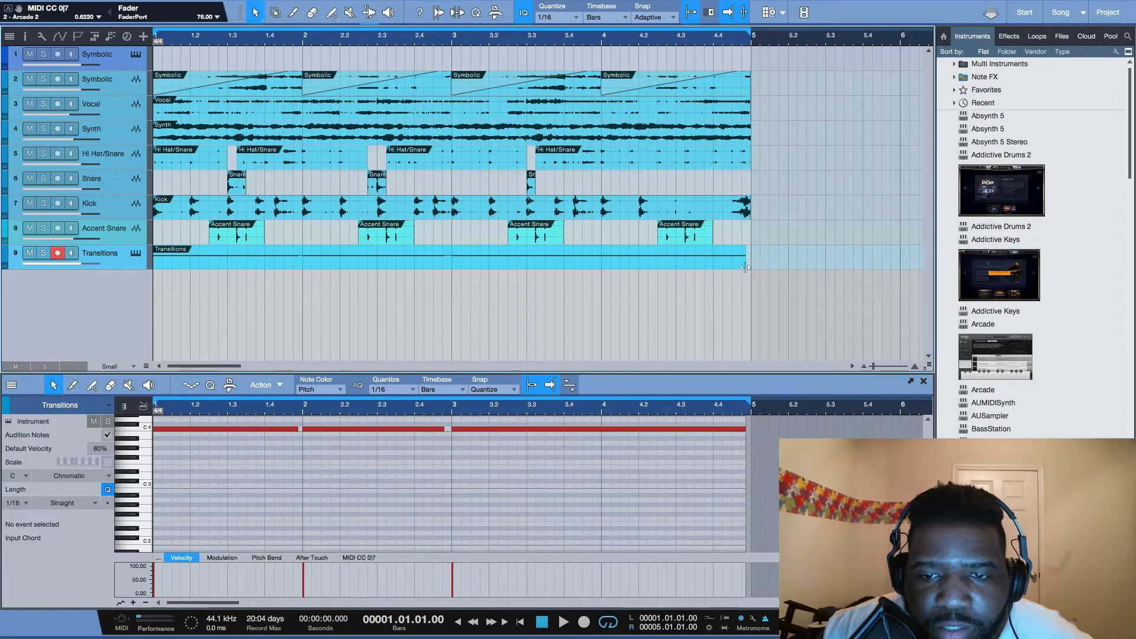
drag(746, 267, 752, 268)
click(753, 335)
click(746, 430)
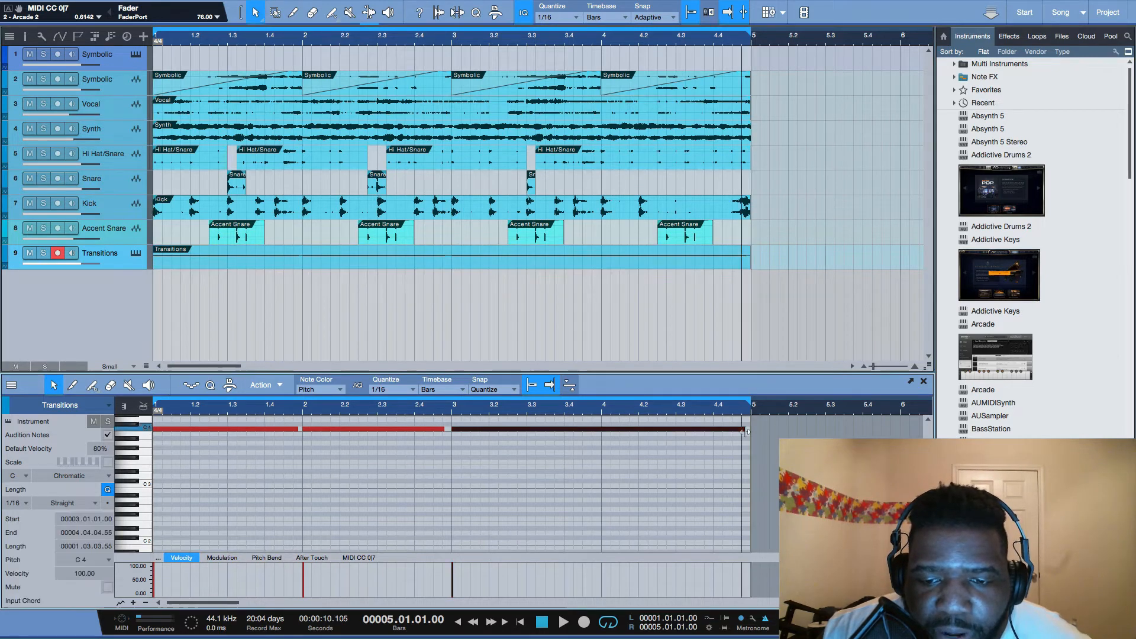
key(Home)
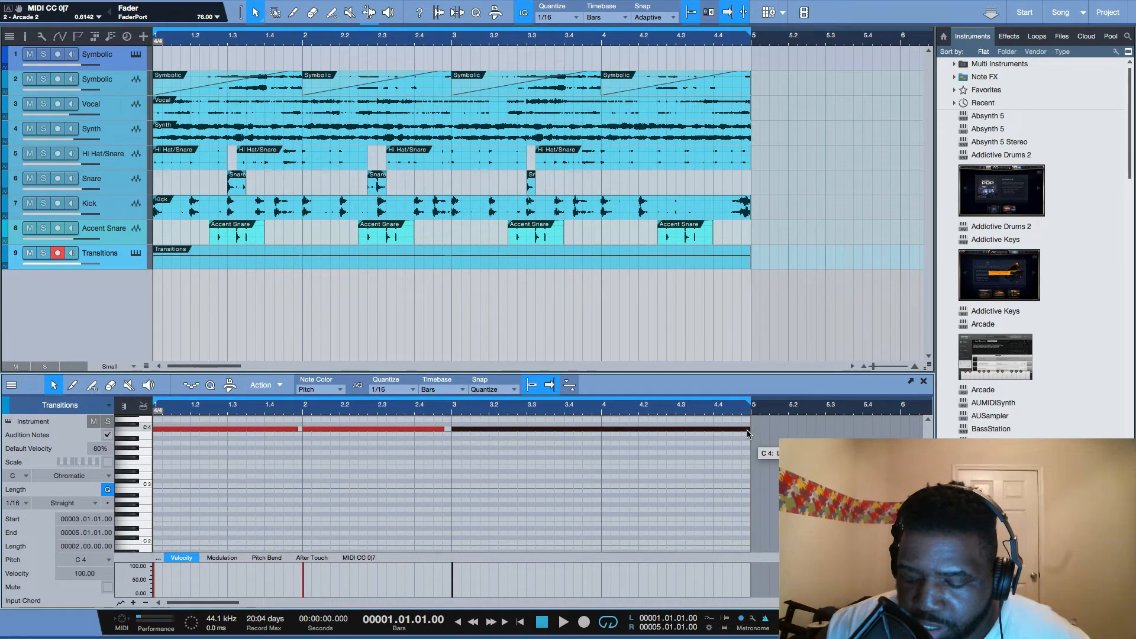
- Solo the Transitions part and extend its first two notes to end at bars 2 and 3
key(s)
key(space)
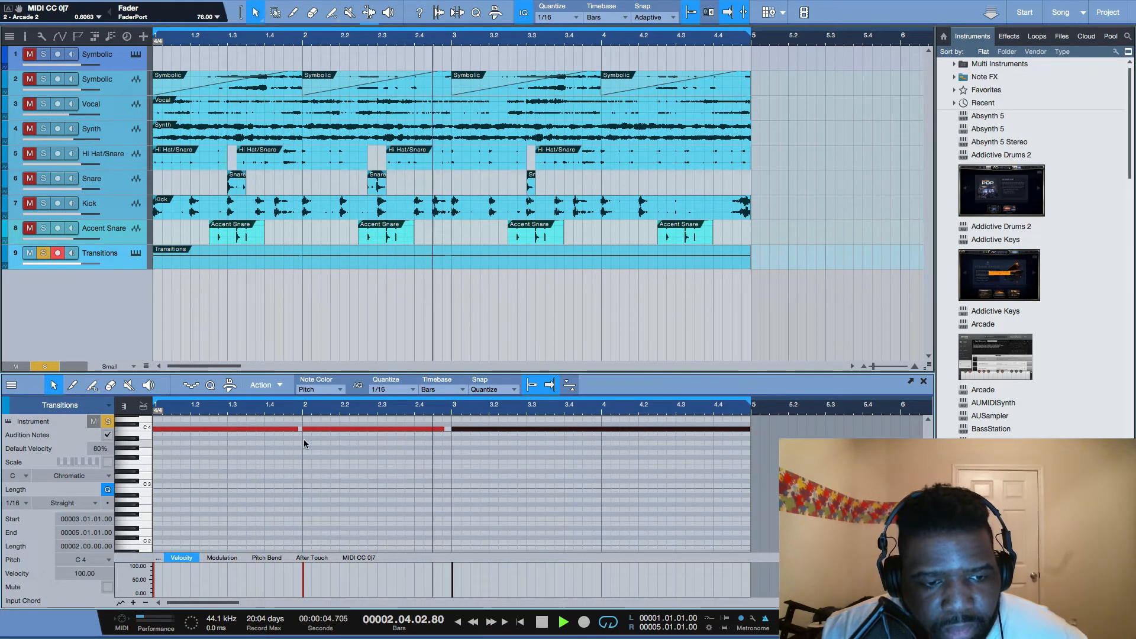
drag(299, 436, 302, 436)
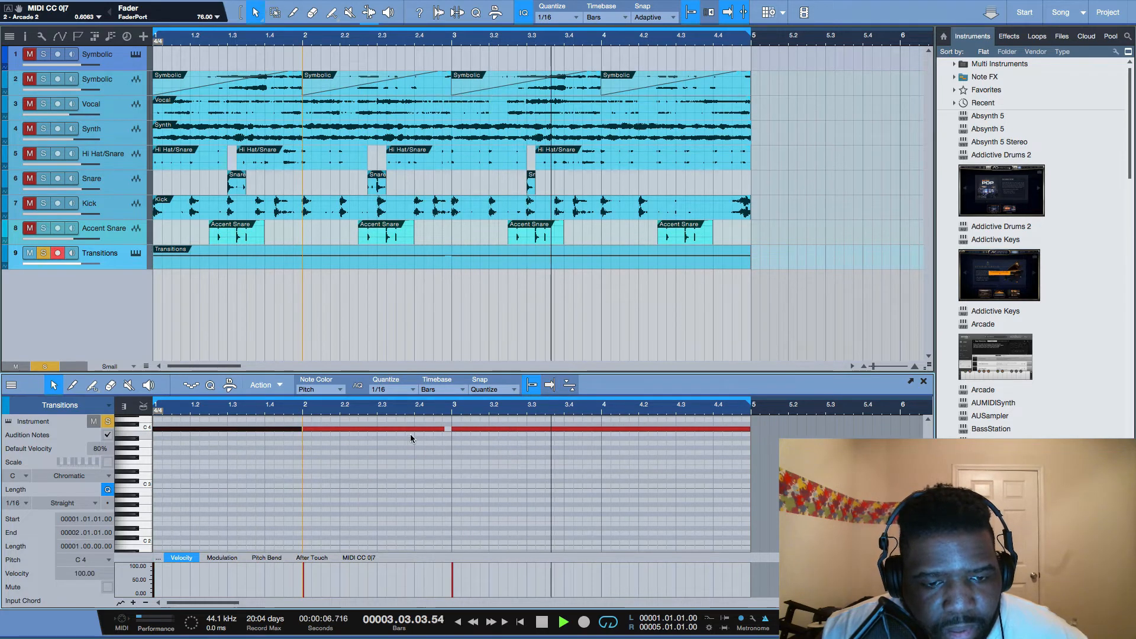
key(space)
drag(445, 429, 453, 431)
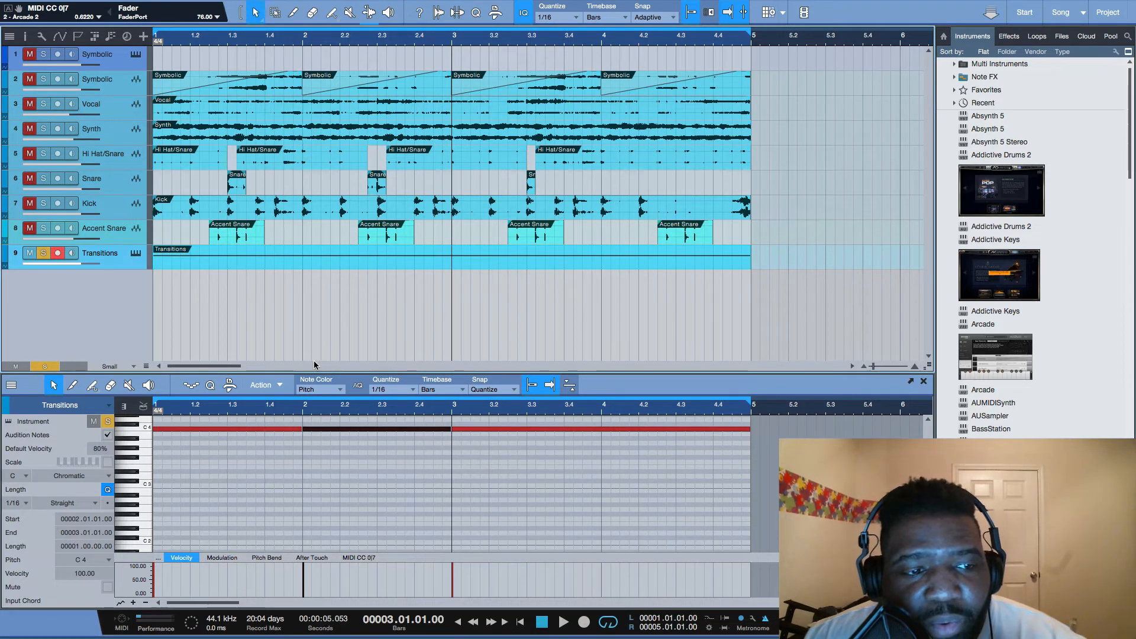
- Bounce the Transitions part to audio raised by about 4.9 dB, and delete the muted instrument event
key(super+b)
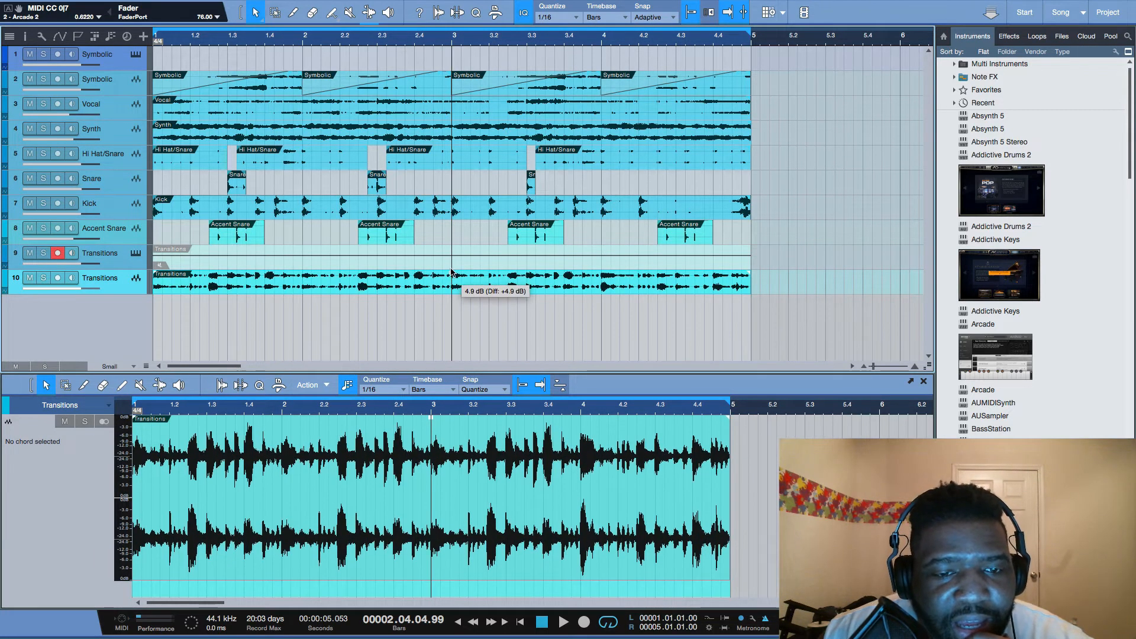
click(452, 261)
key(Delete)
- Play the four bars to hear the bounced Transitions audio with the other tracks
key(space)
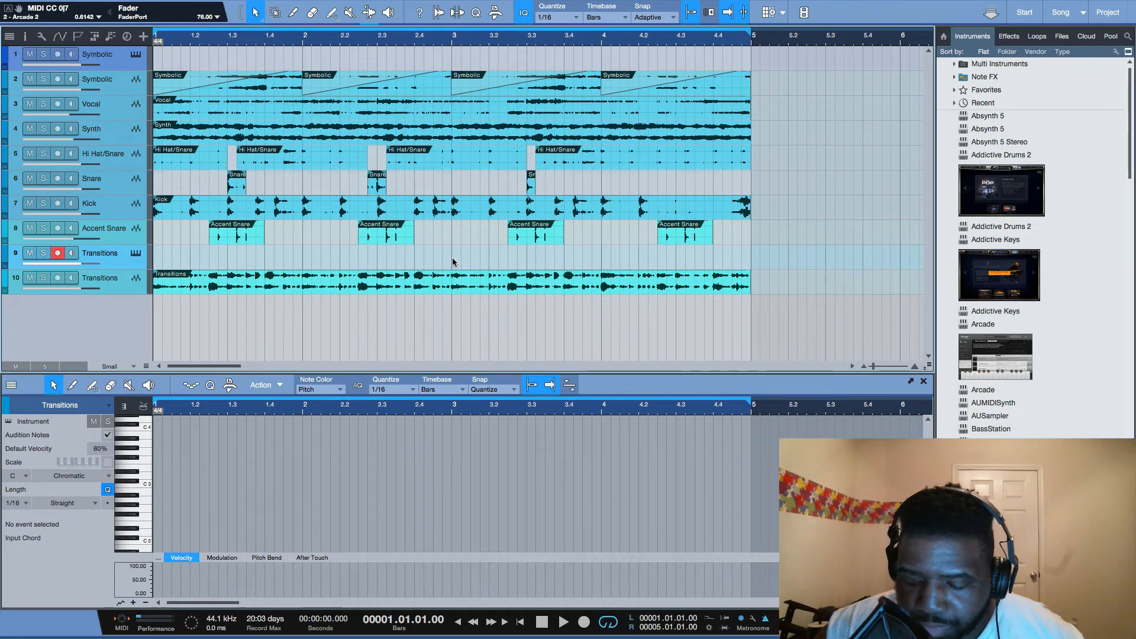
click(118, 287)
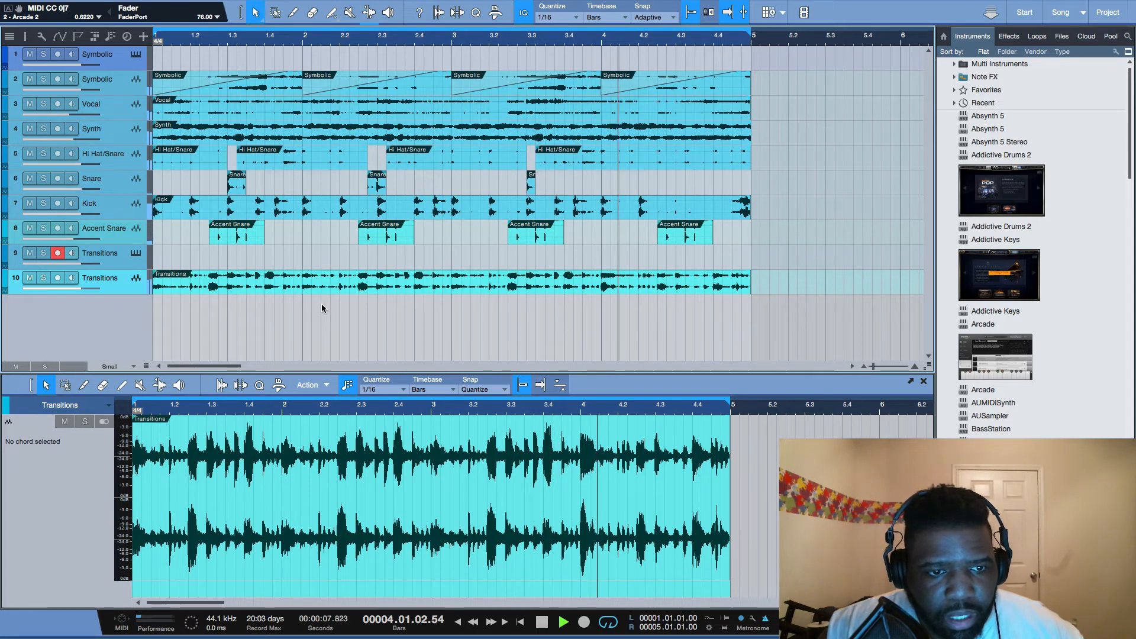
key(space)
- Duplicate the Transitions audio event to bar 5 and delete the original in bars 1 to 4
key(w)
key(w)
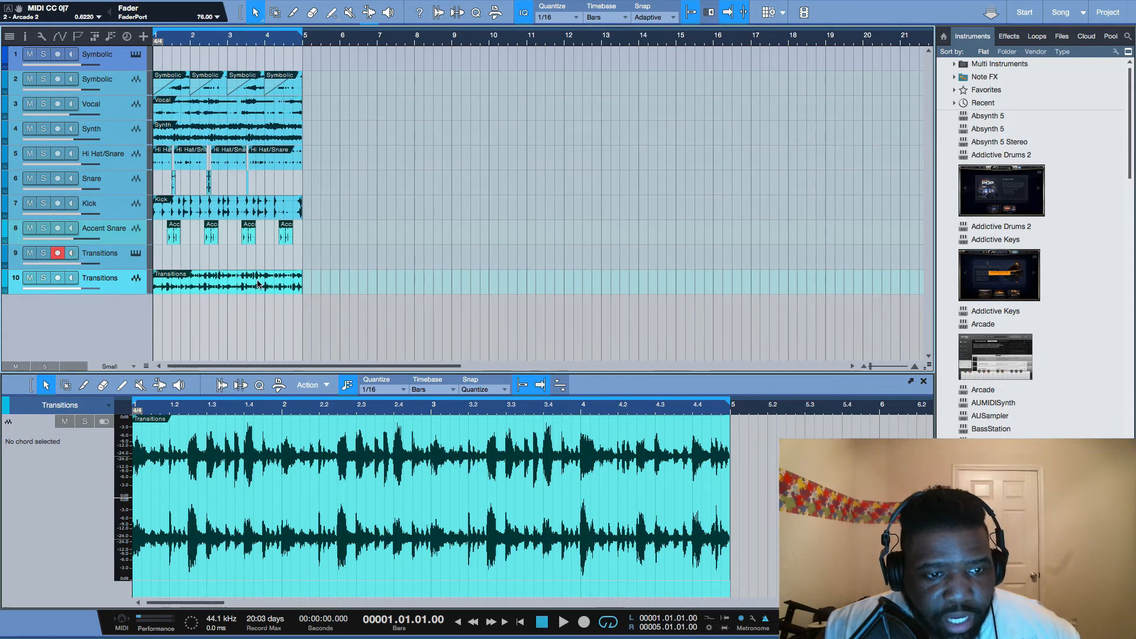
click(257, 284)
key(d)
click(258, 285)
key(Delete)
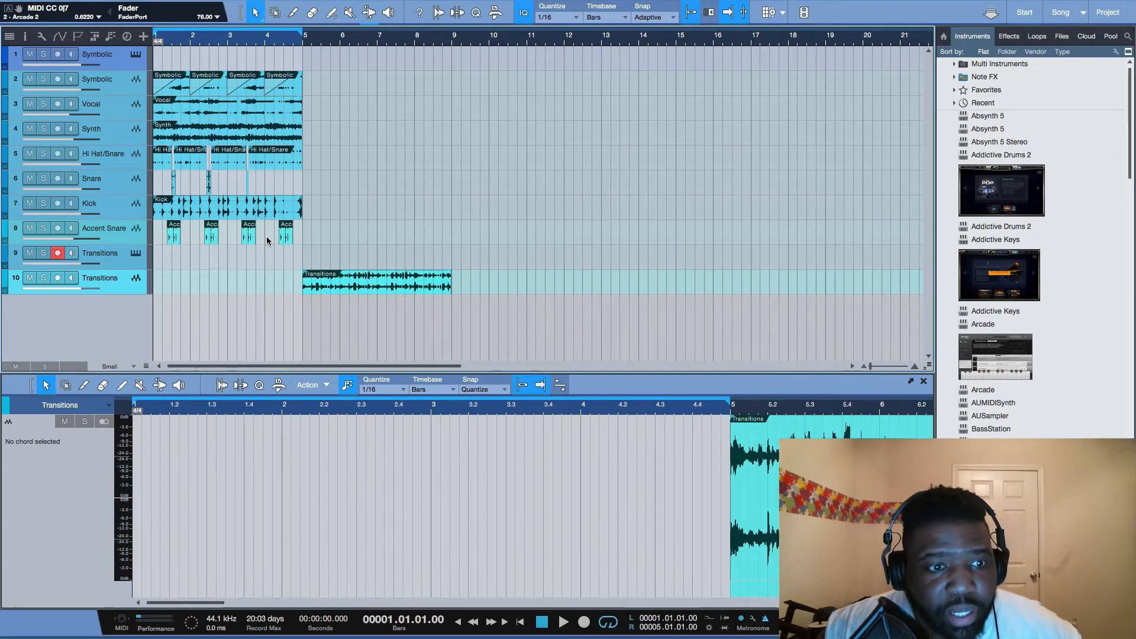
- Duplicate the four-bar events of all tracks above Transitions and delete the duplicated Synth event
drag(327, 72, 135, 245)
key(d)
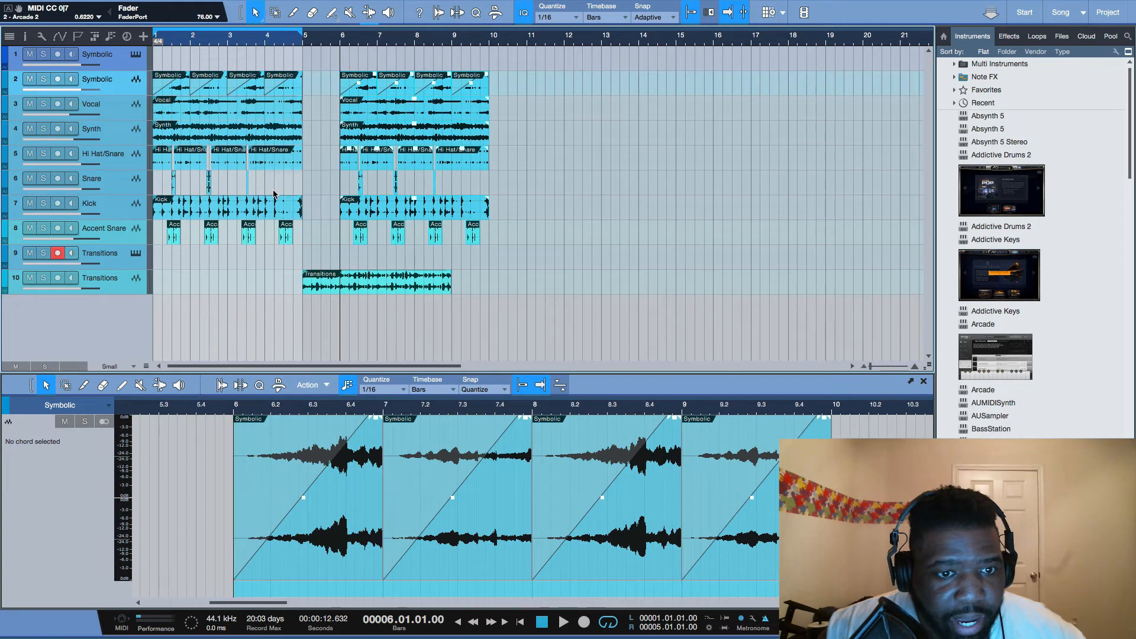
click(457, 137)
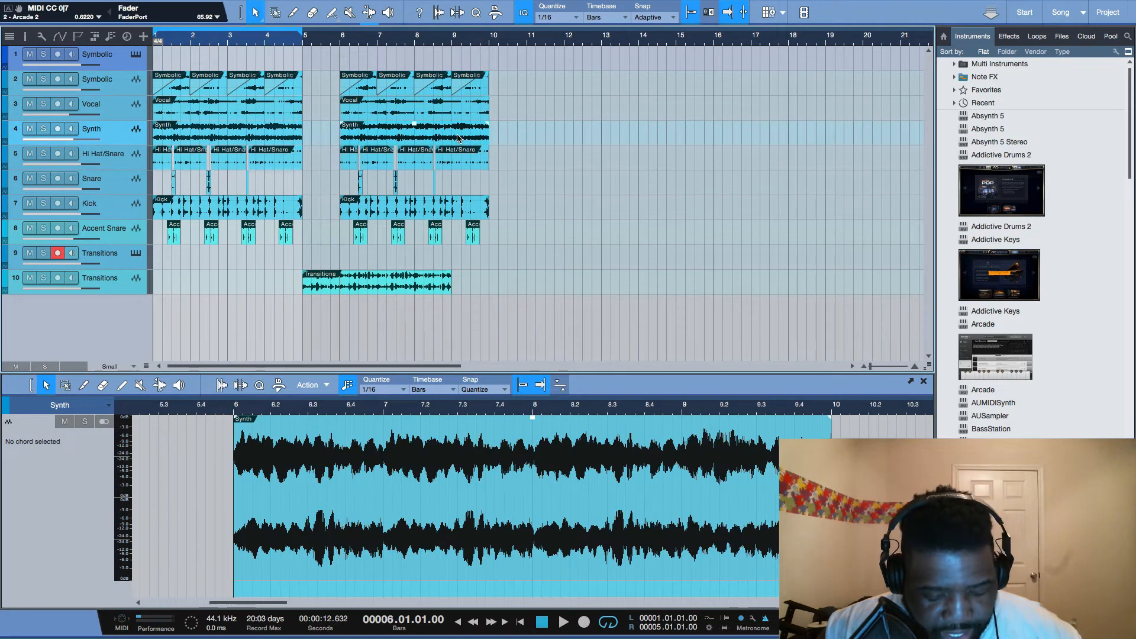
key(Delete)
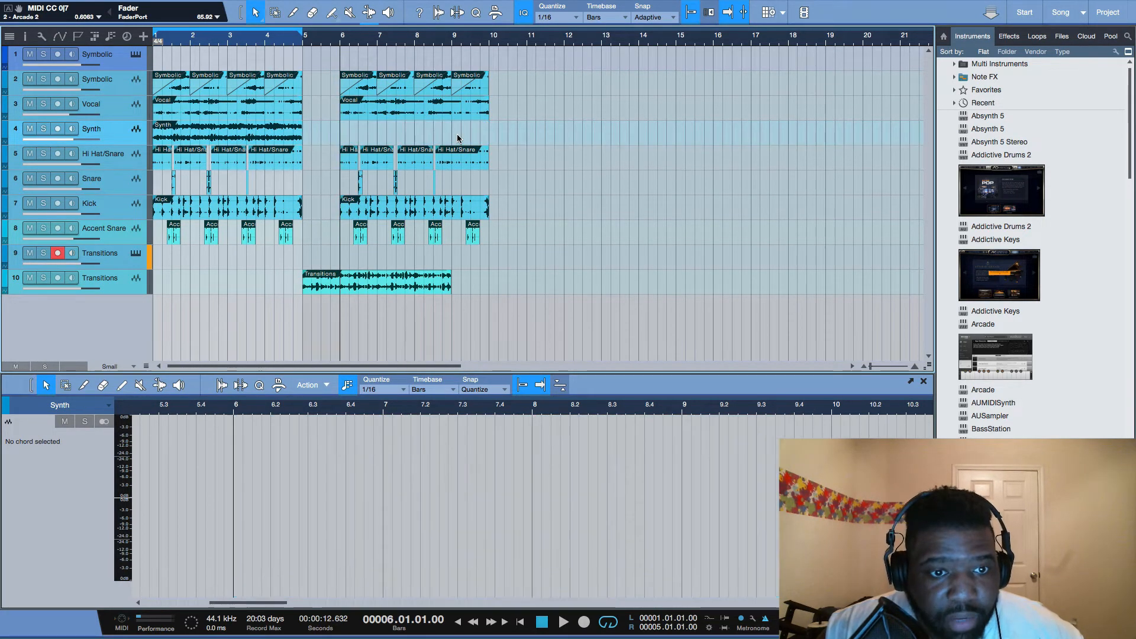
- Move the duplicated events to start at bar 5, and extend the loop range to bar 9 for playback
drag(323, 87, 516, 266)
drag(353, 111, 344, 111)
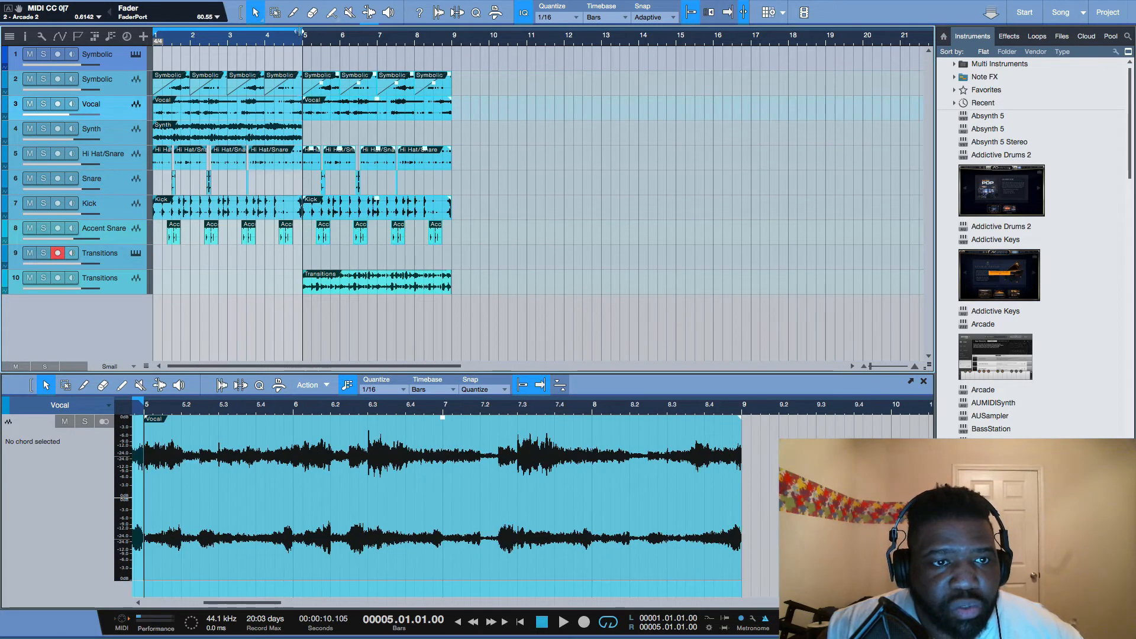
drag(303, 36, 454, 39)
key(space)
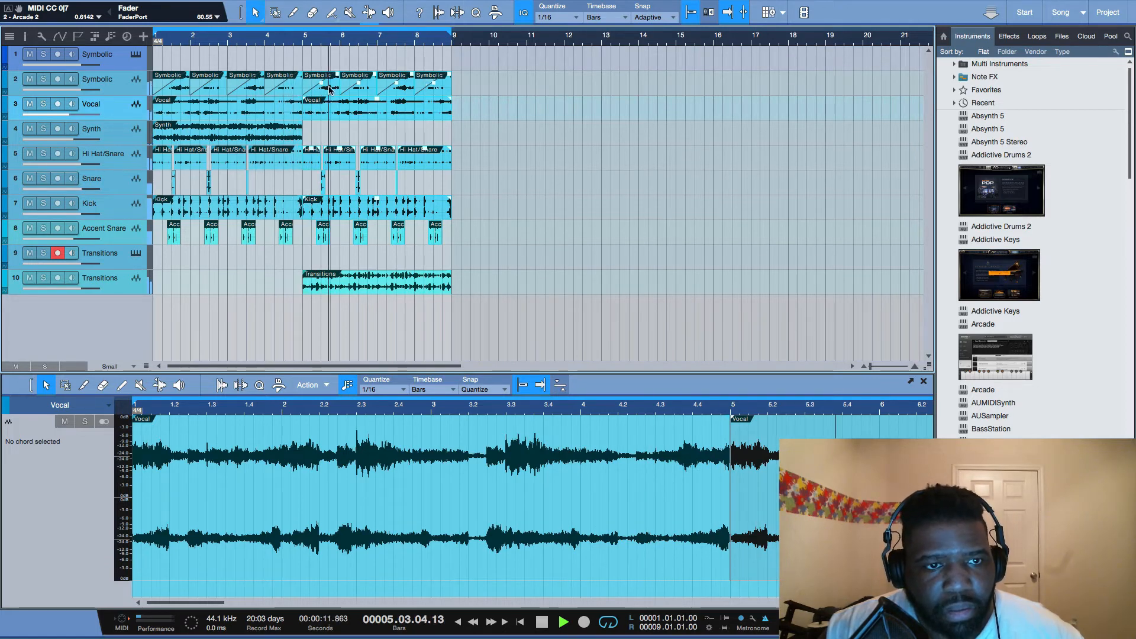
- Delete the Symbolic audio events in bars 5 to 8 and stop playback
drag(508, 85, 313, 87)
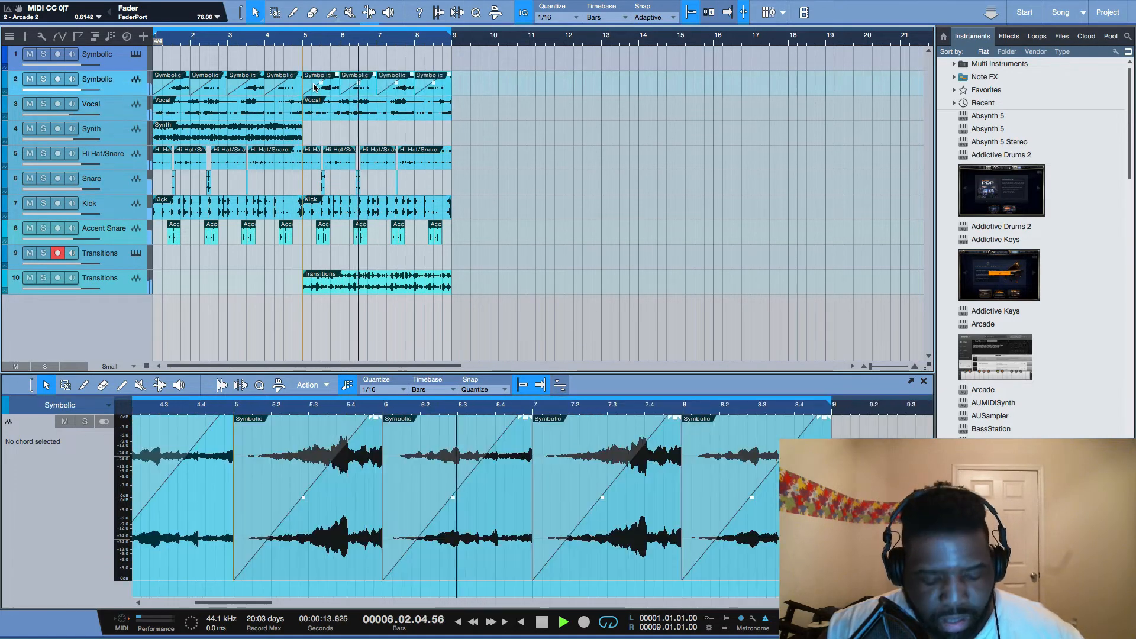
key(Delete)
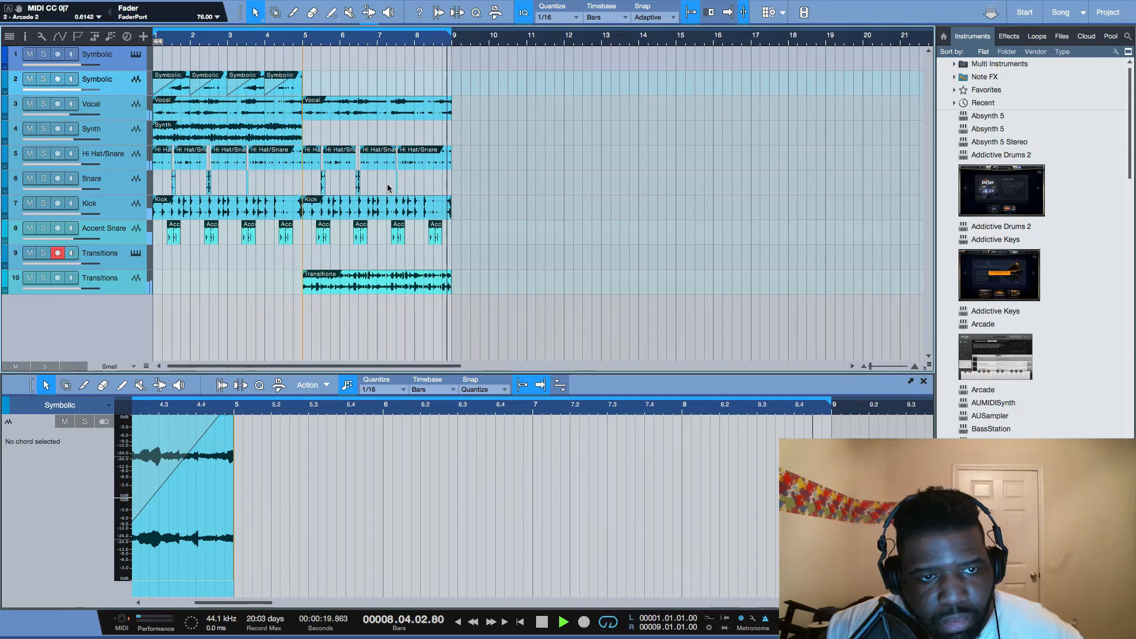
key(space)
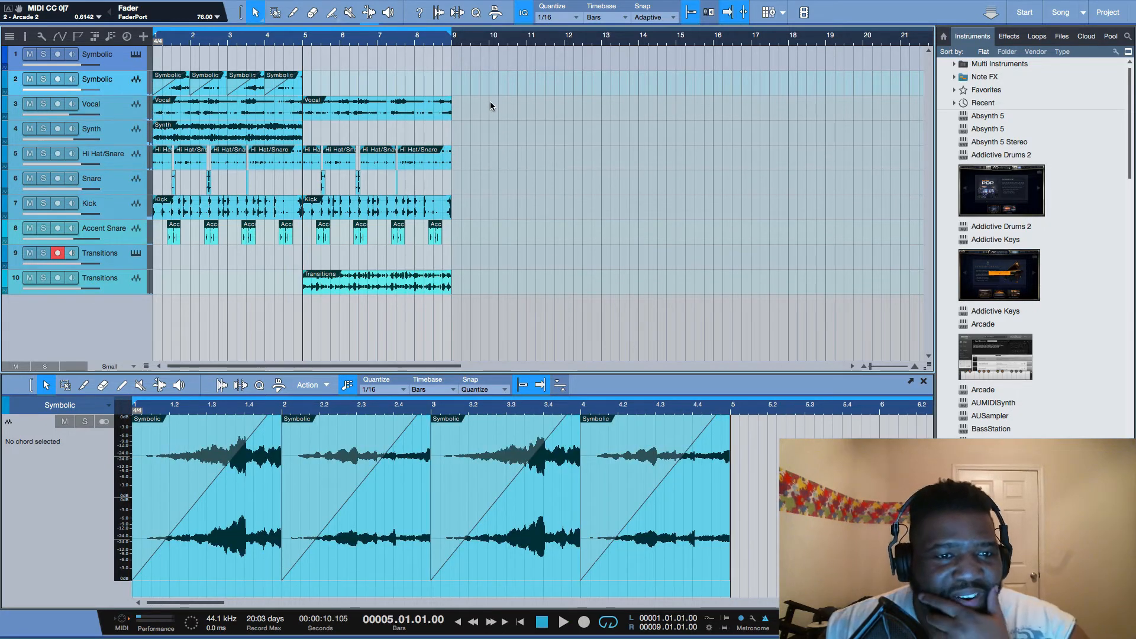
double_click(261, 57)
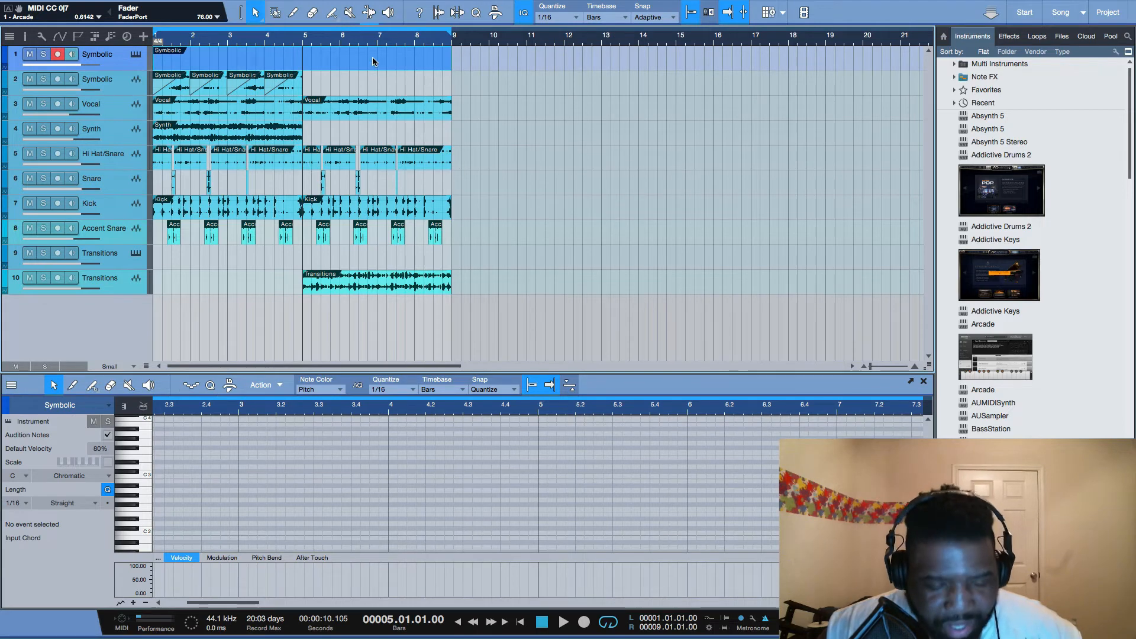
key(Home)
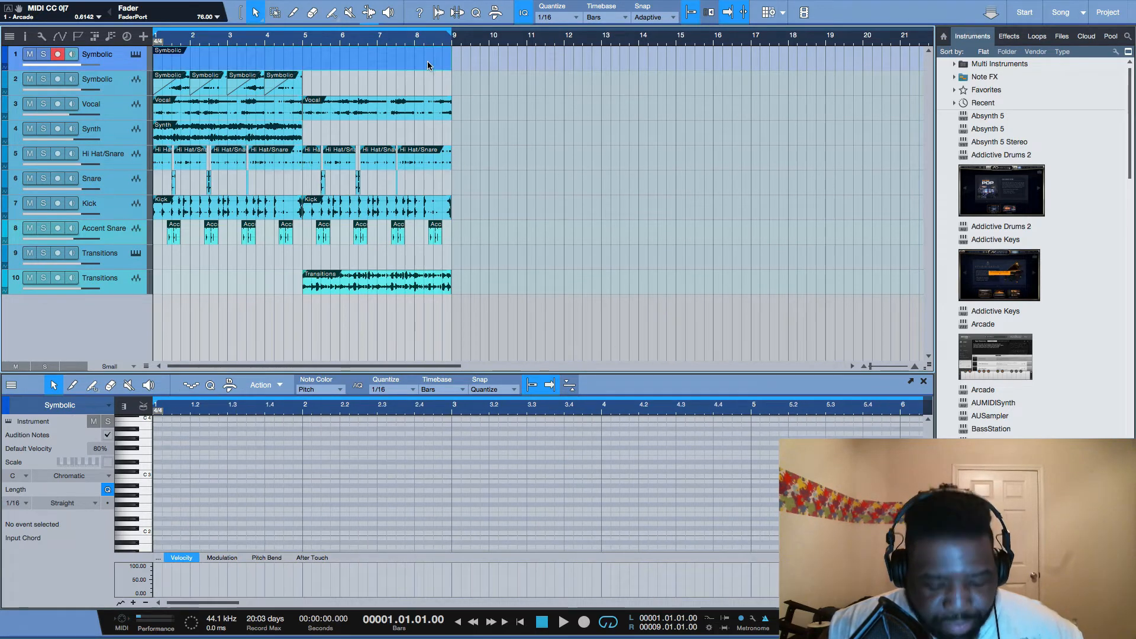
key(Delete)
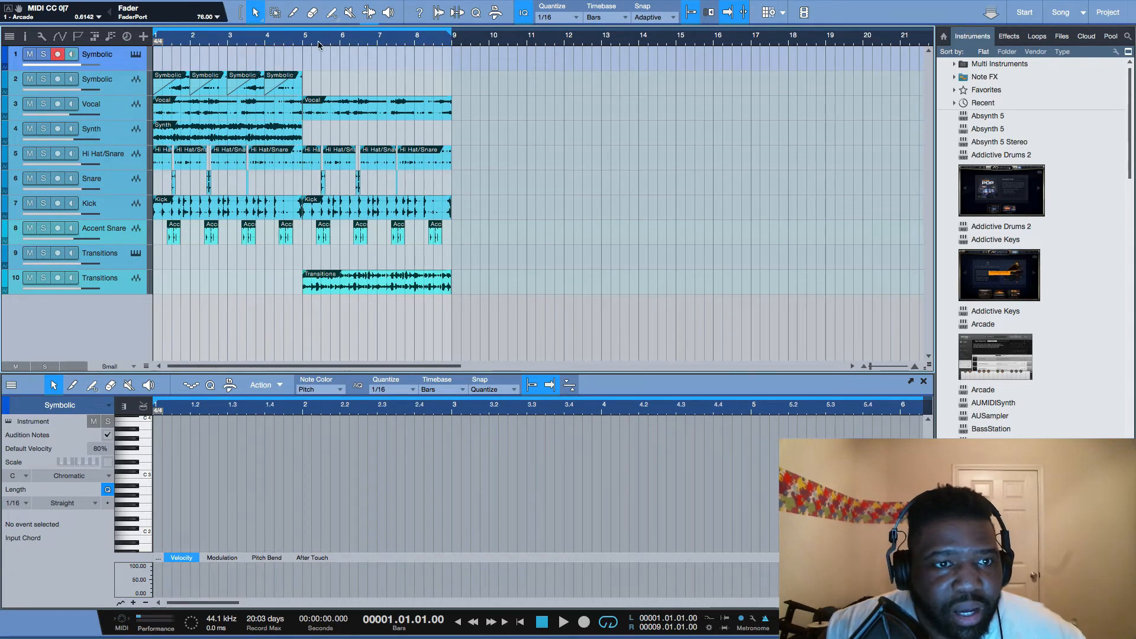
- Show the Arranger track and add a section covering bars 1 to 4, with the loop range ending at bar 5
click(94, 37)
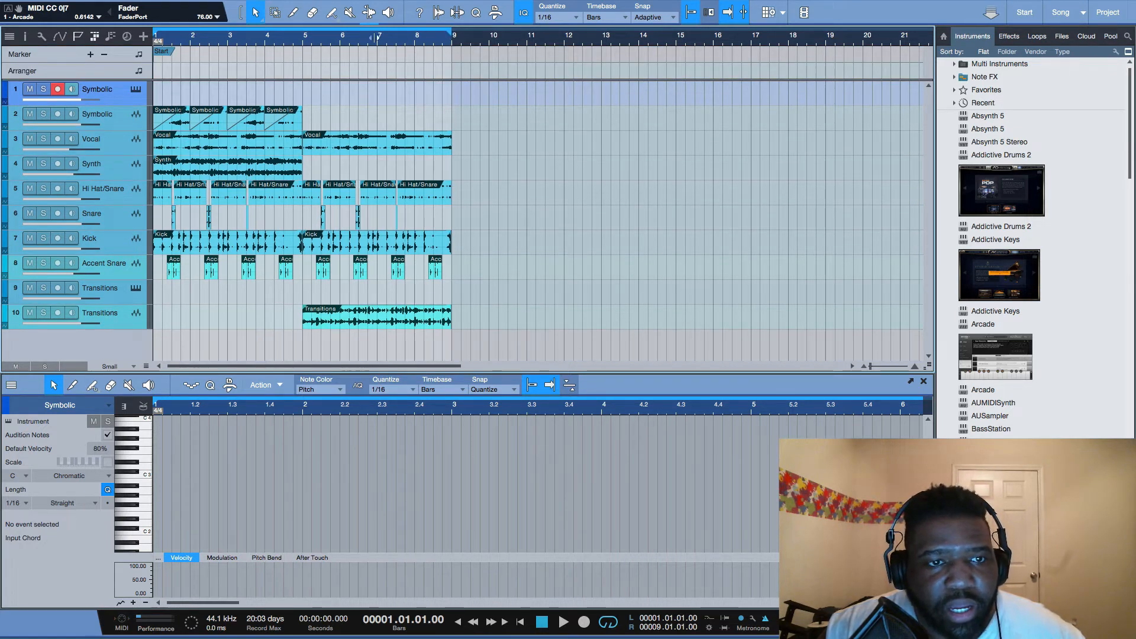
drag(377, 38, 300, 38)
double_click(239, 71)
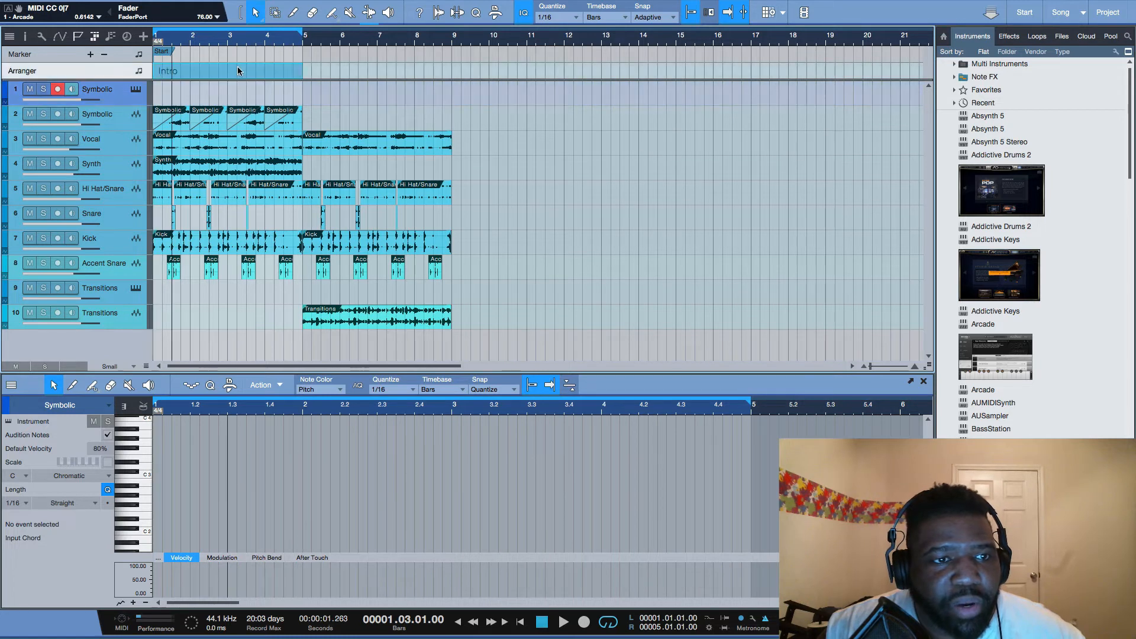
- Rename the arranger section over bars 1 to 4 as Part 1
right_click(184, 73)
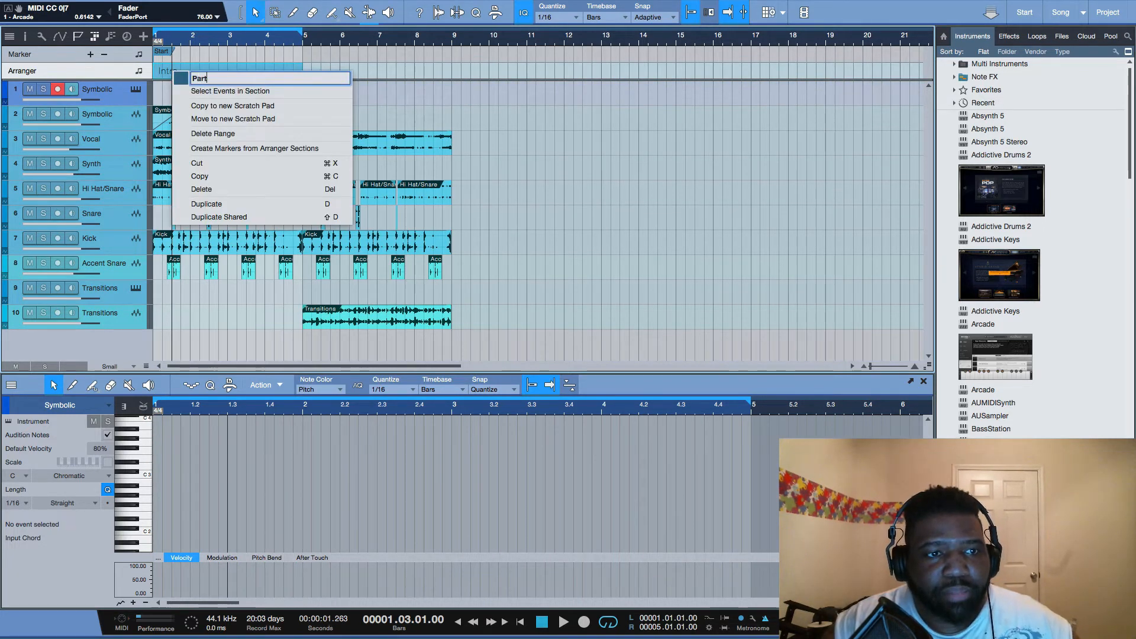
key(Return)
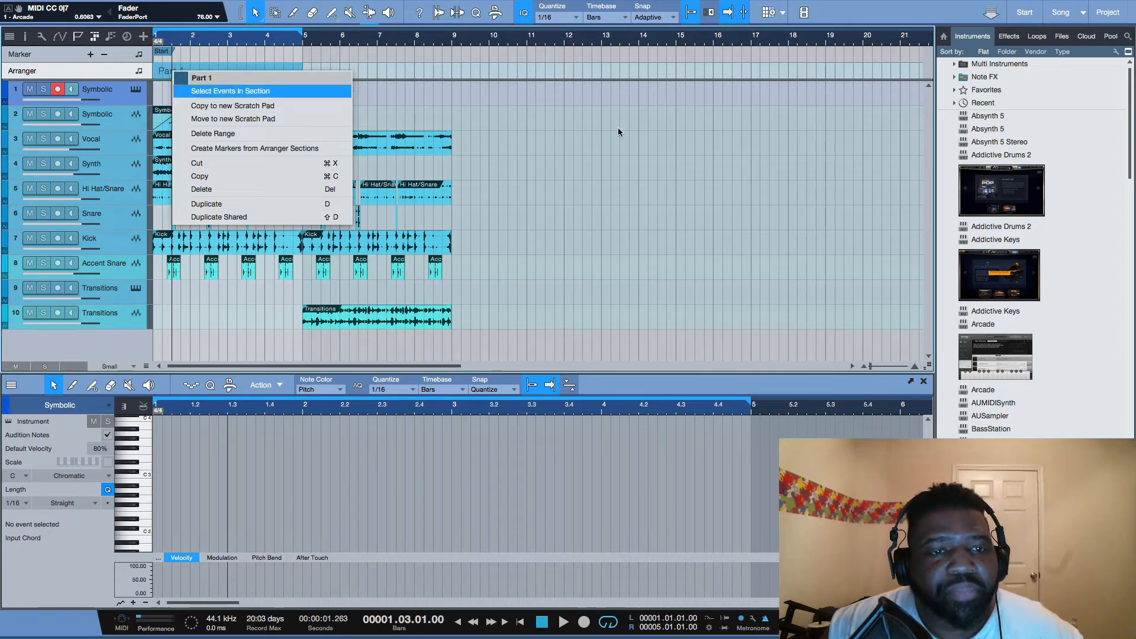
click(652, 131)
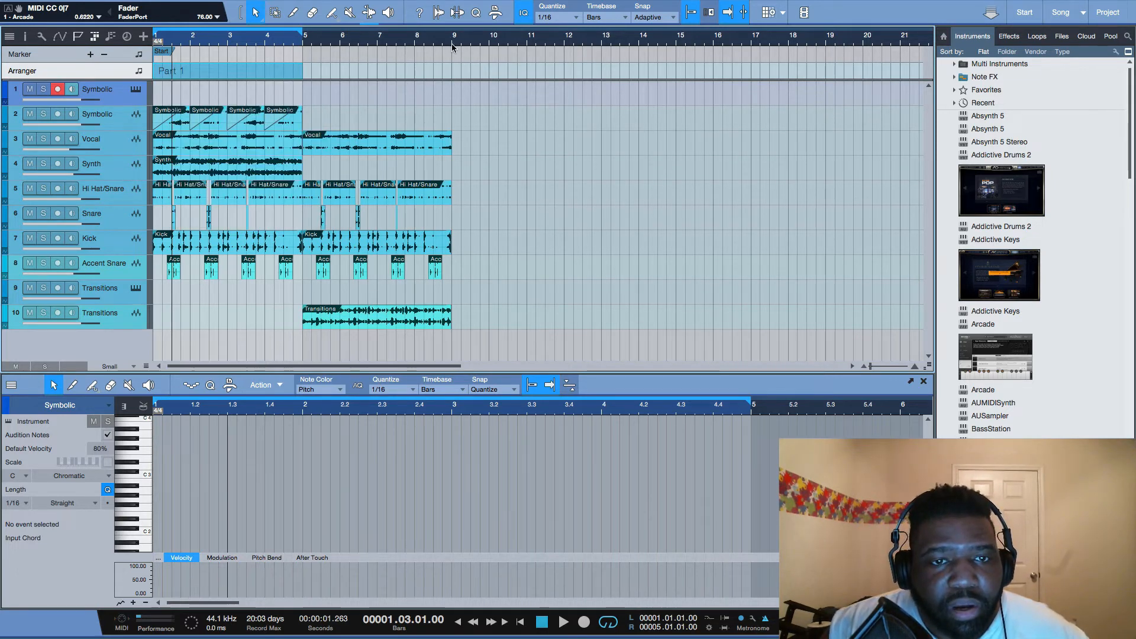
- Add a second arranger section covering bars 5 to 8
click(374, 72)
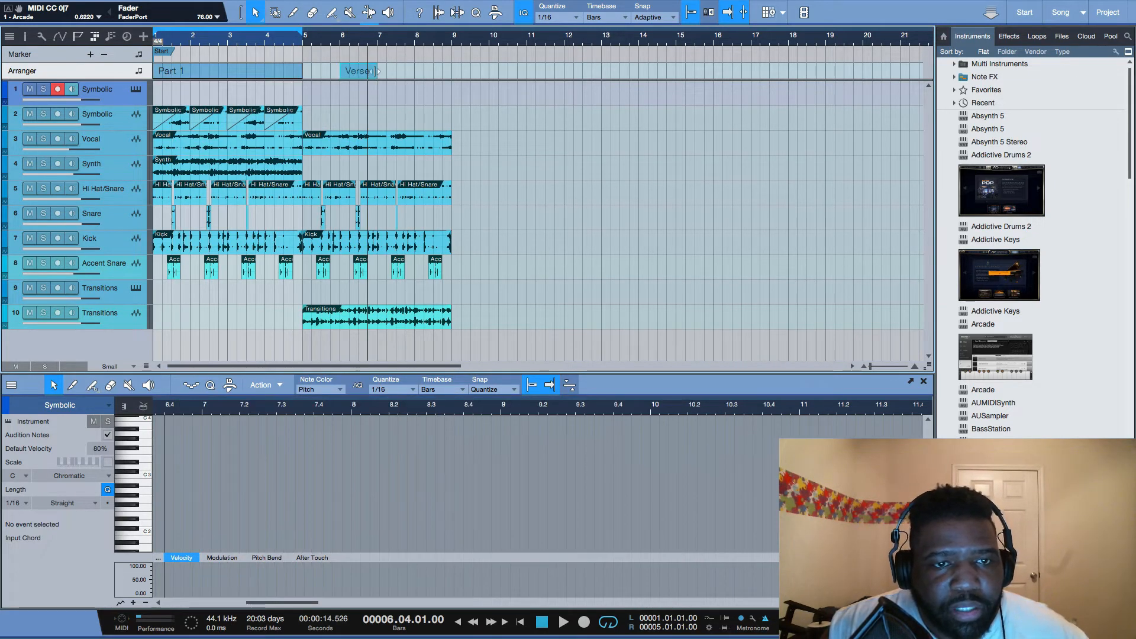
drag(377, 72, 452, 72)
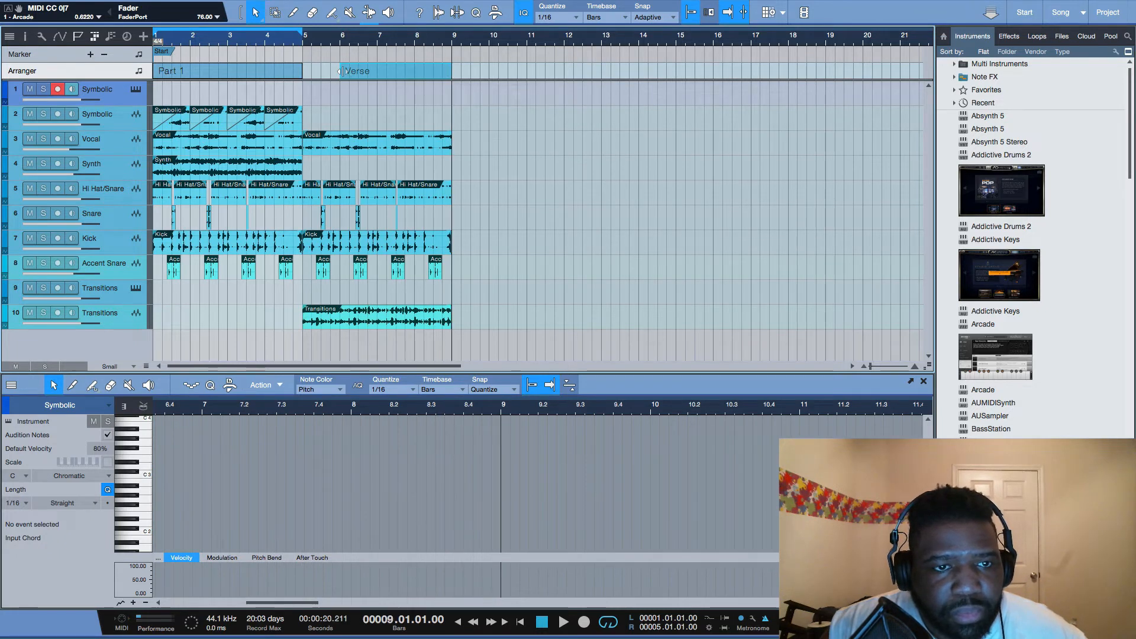
drag(341, 71, 304, 72)
- Rename the second arranger section as Part 2
right_click(325, 71)
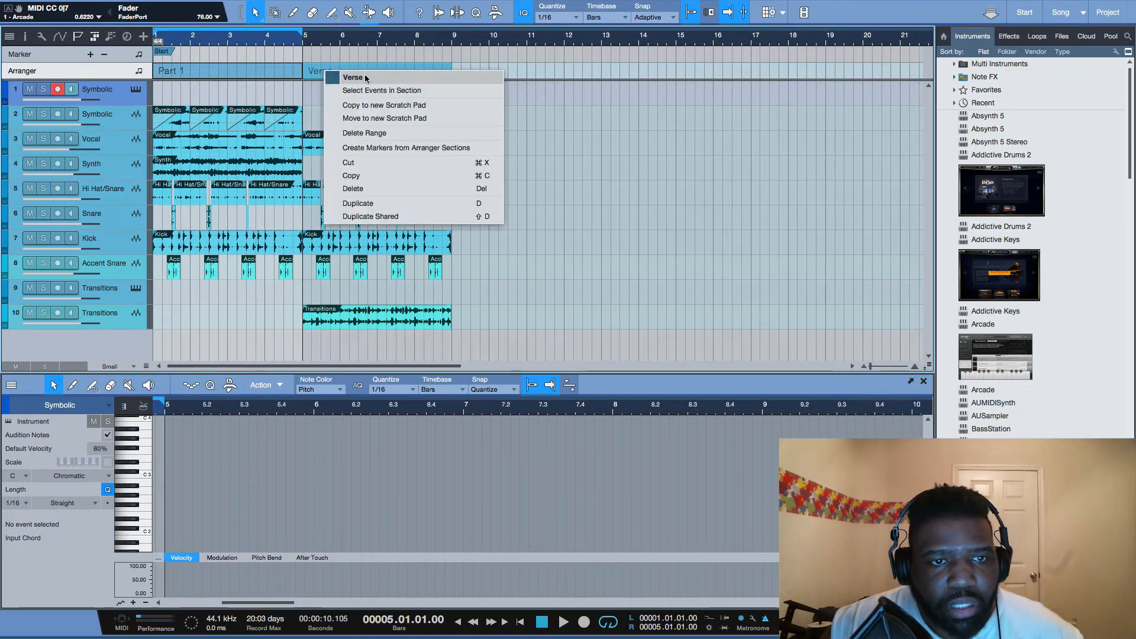
click(359, 79)
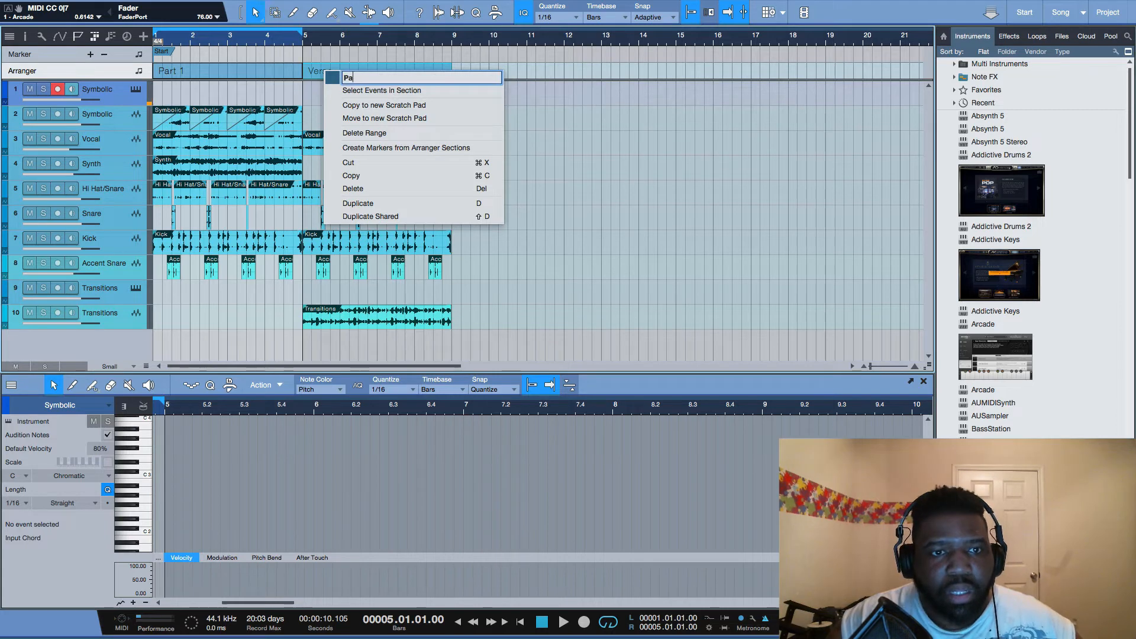
text(Part 2)
key(Return)
click(599, 151)
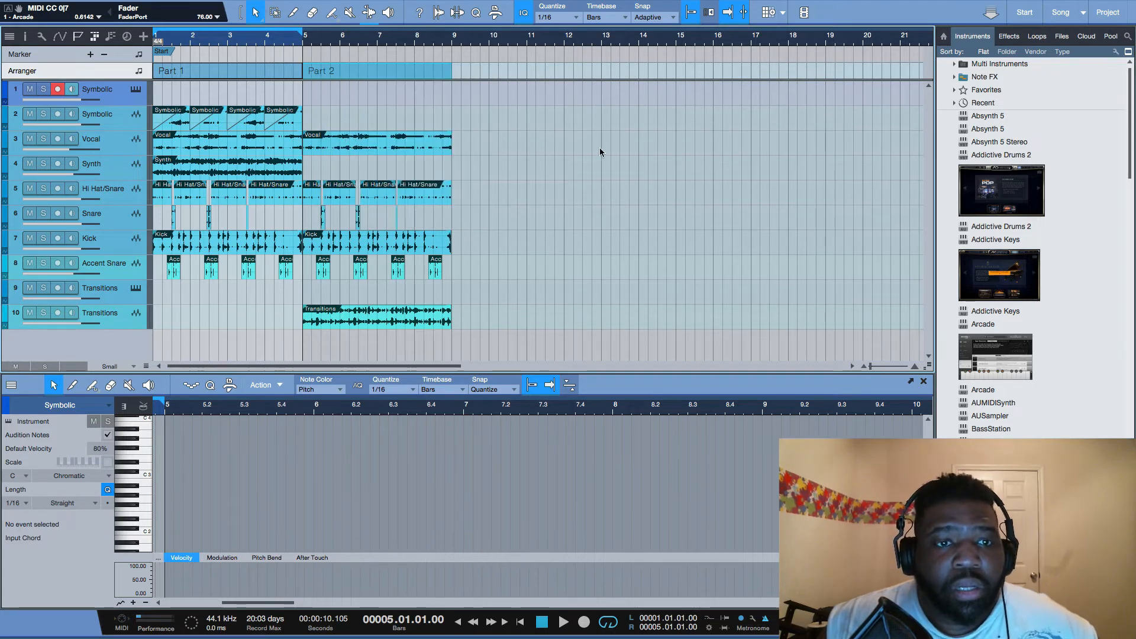
- Move and duplicate the arranger sections so Part 1 fills bars 1 to 8 twice and Part 2 fills bars 9 to 16 twice
drag(350, 71, 500, 72)
click(273, 75)
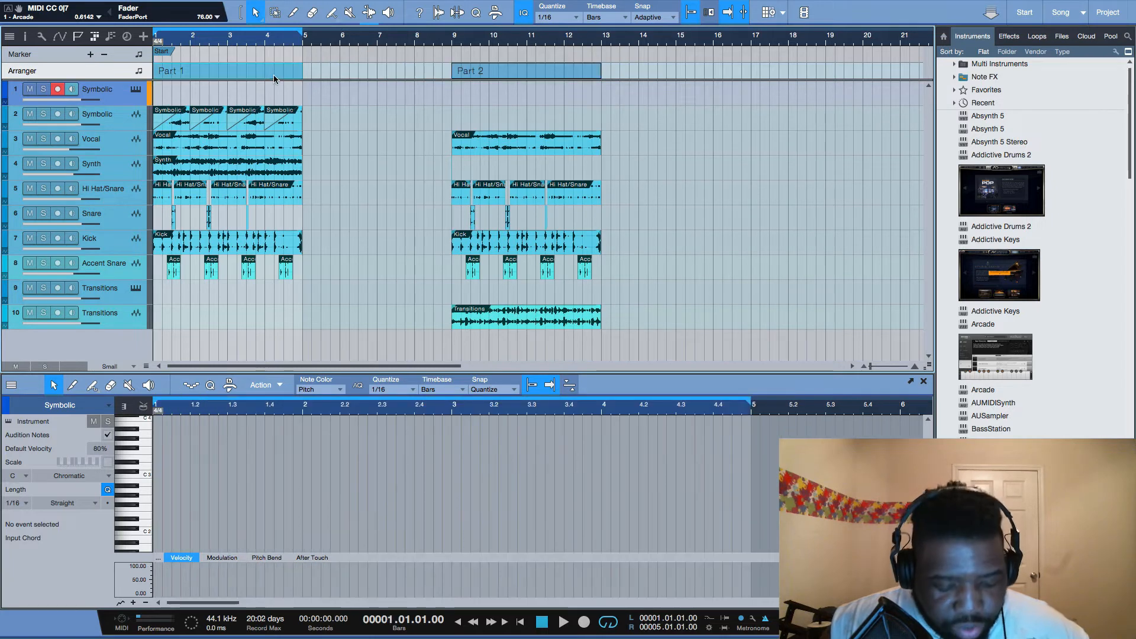
key(d)
drag(633, 72, 487, 75)
key(d)
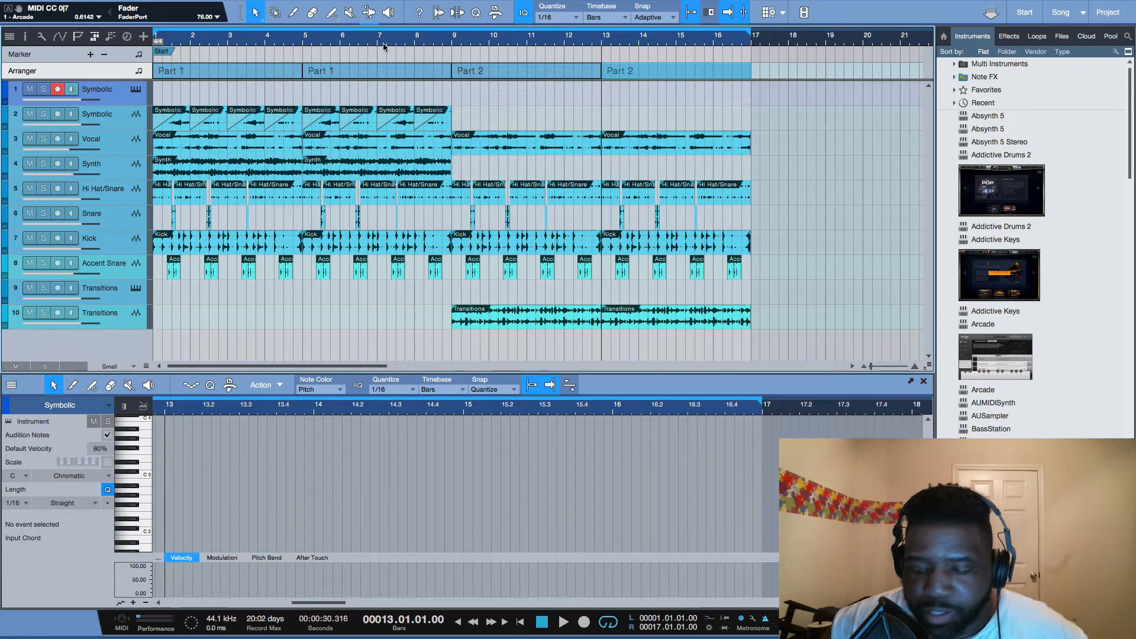
- Play the arrangement from the start and move the Transitions instrument track below the Transitions audio track
key(Home)
key(space)
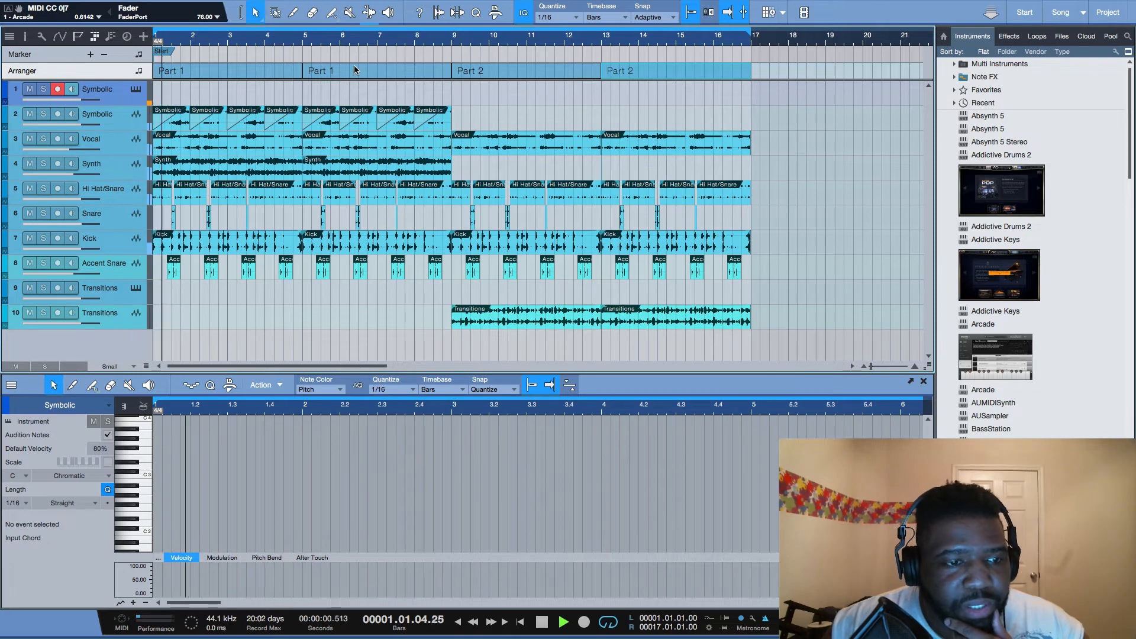
drag(115, 296, 112, 332)
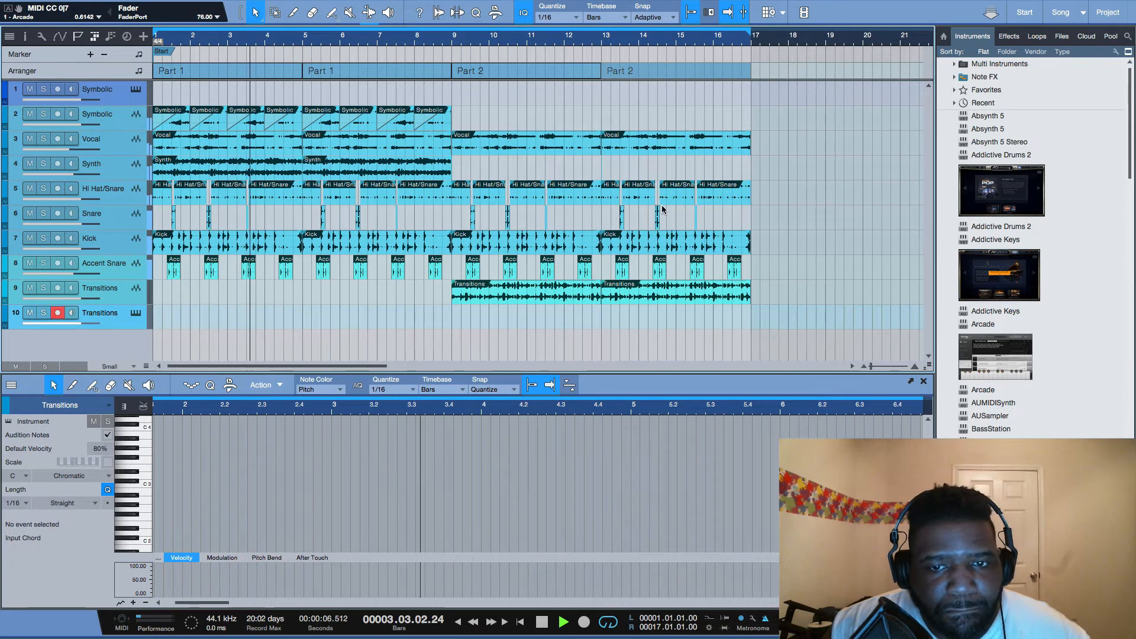
click(508, 221)
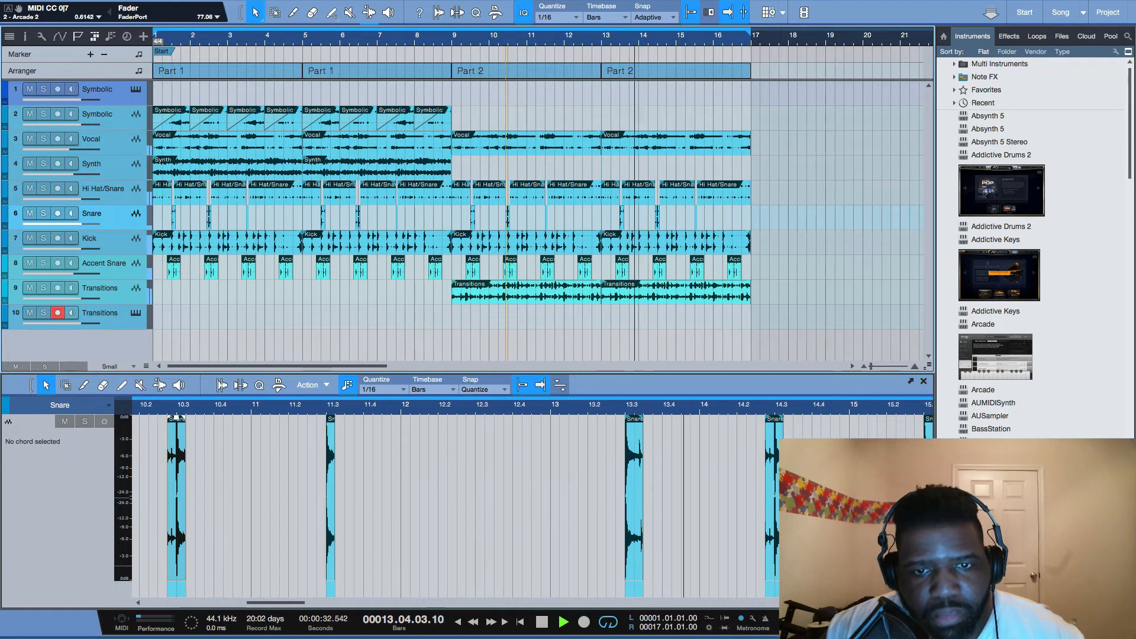
key(space)
- Open the Arcade instrument of the Transitions track and place the playback cursor at bar 9
mouse_move(355, 638)
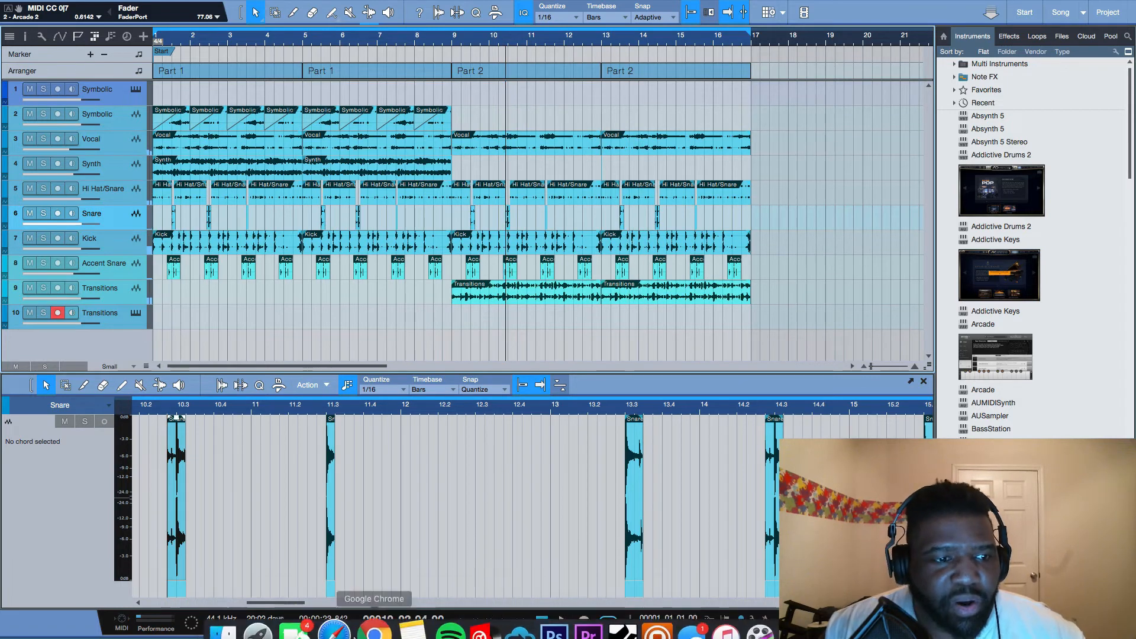
click(137, 317)
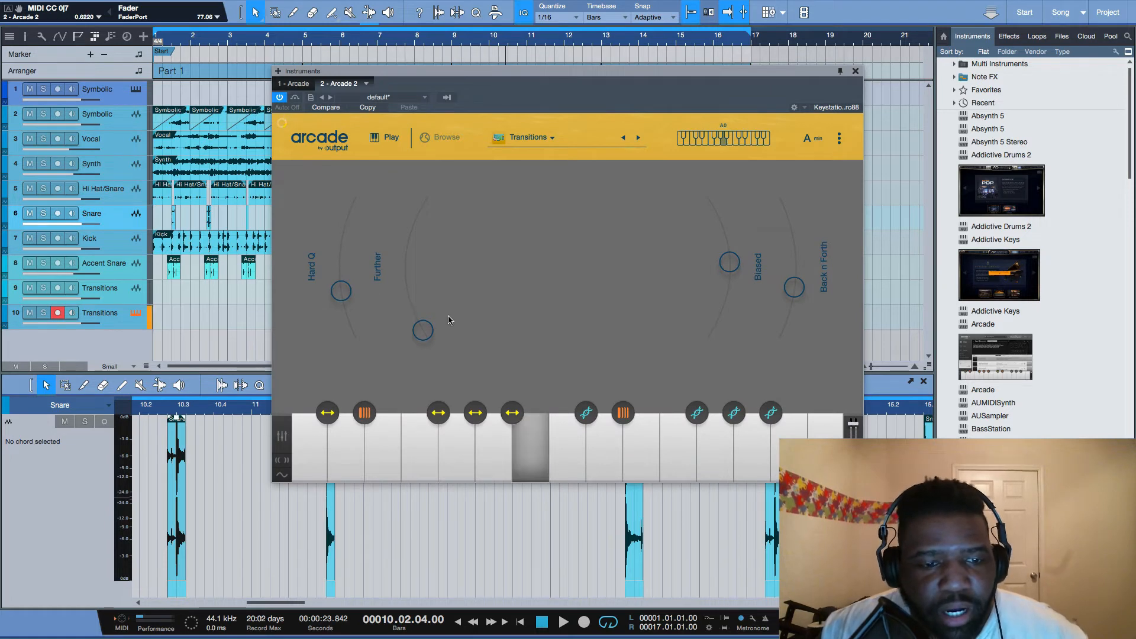
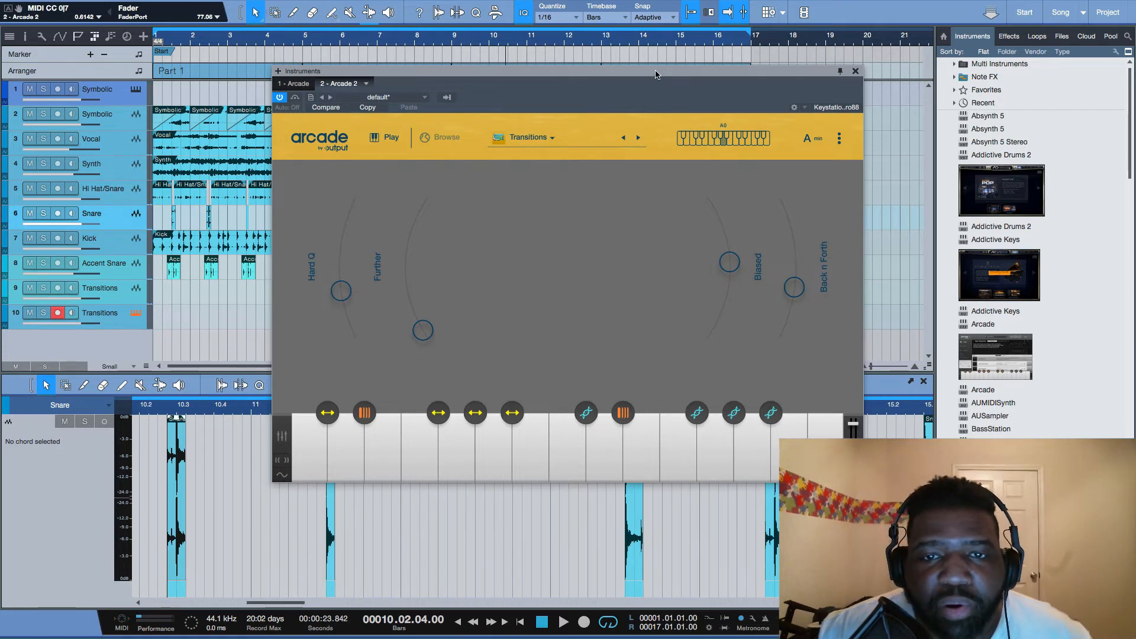
drag(656, 75, 648, 152)
click(453, 37)
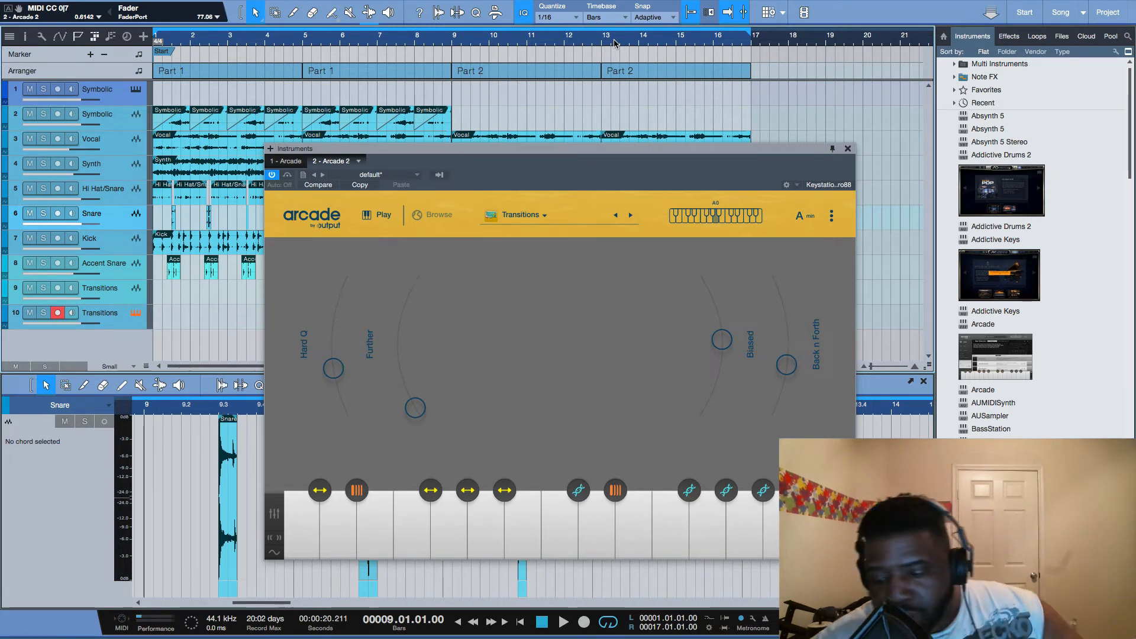
- Play Part 2 from bar 9 several times while trying out Arcade transition sounds on the keyboard
key(space)
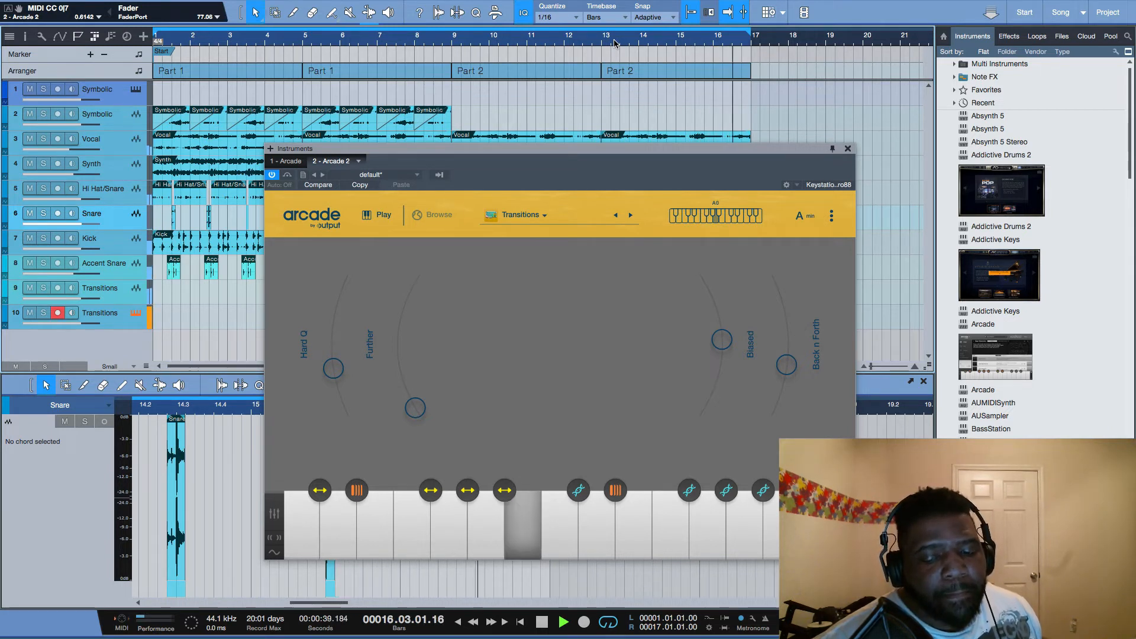
key(space)
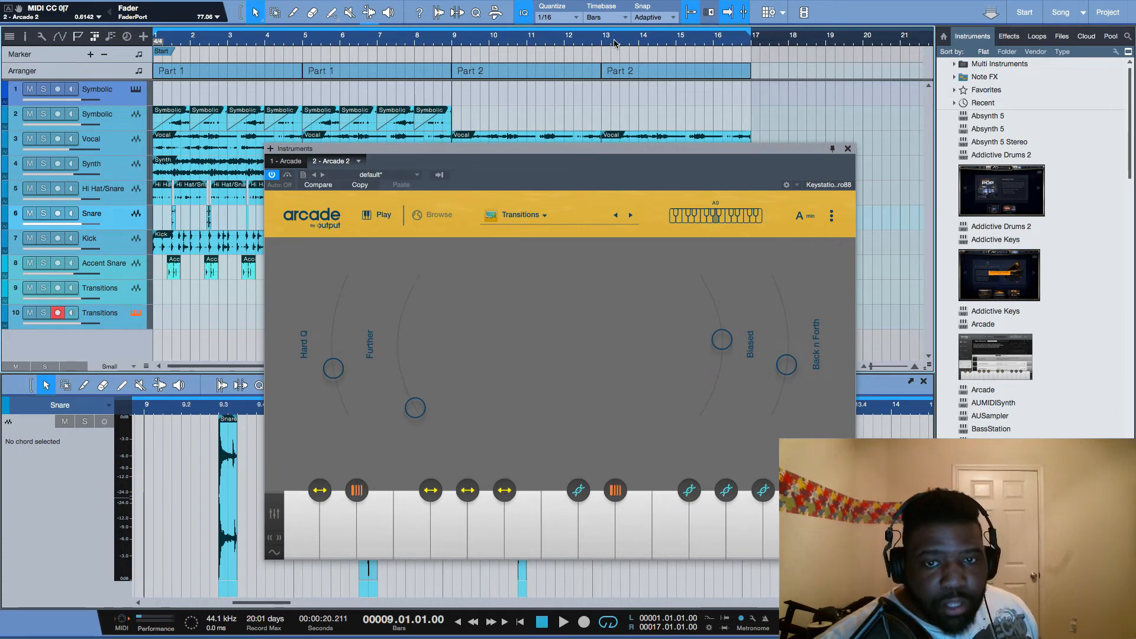
key(space)
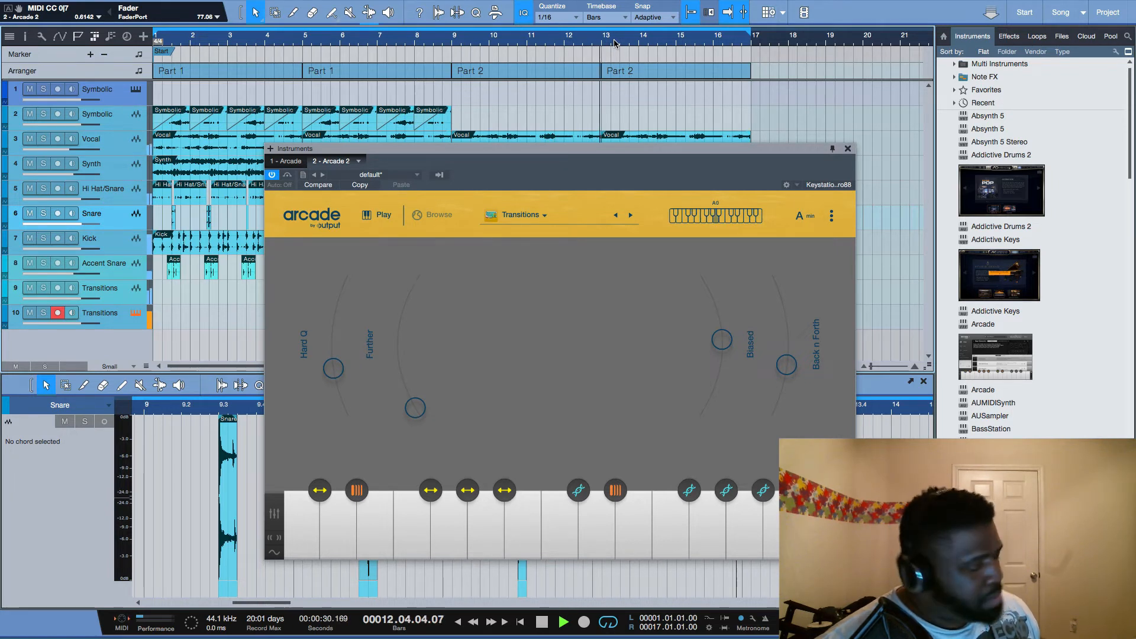
key(space)
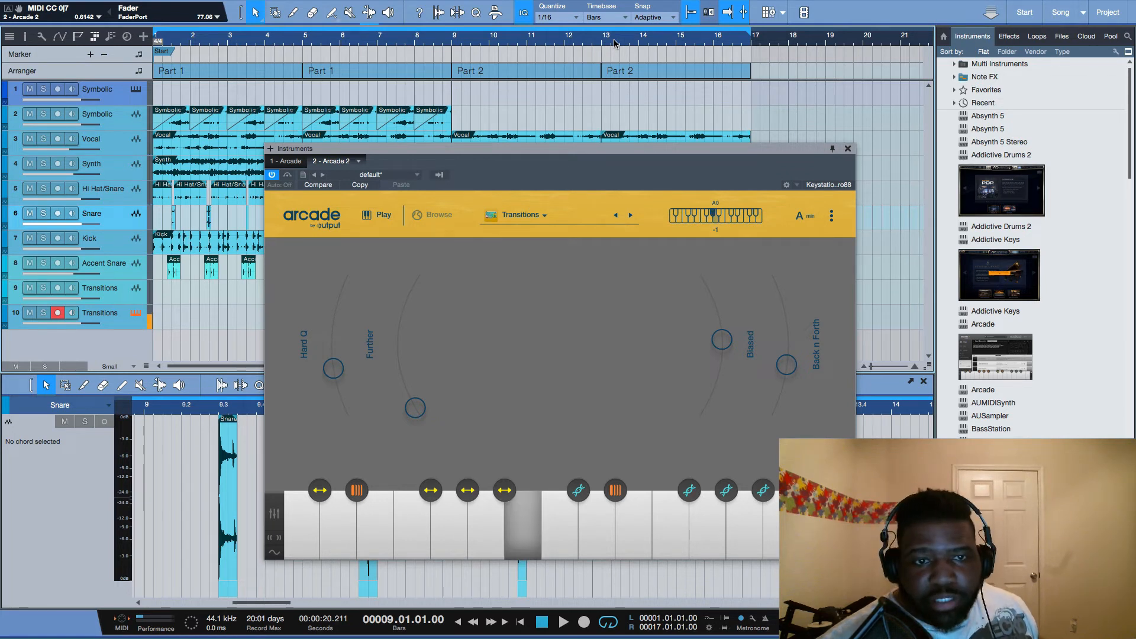
key(space)
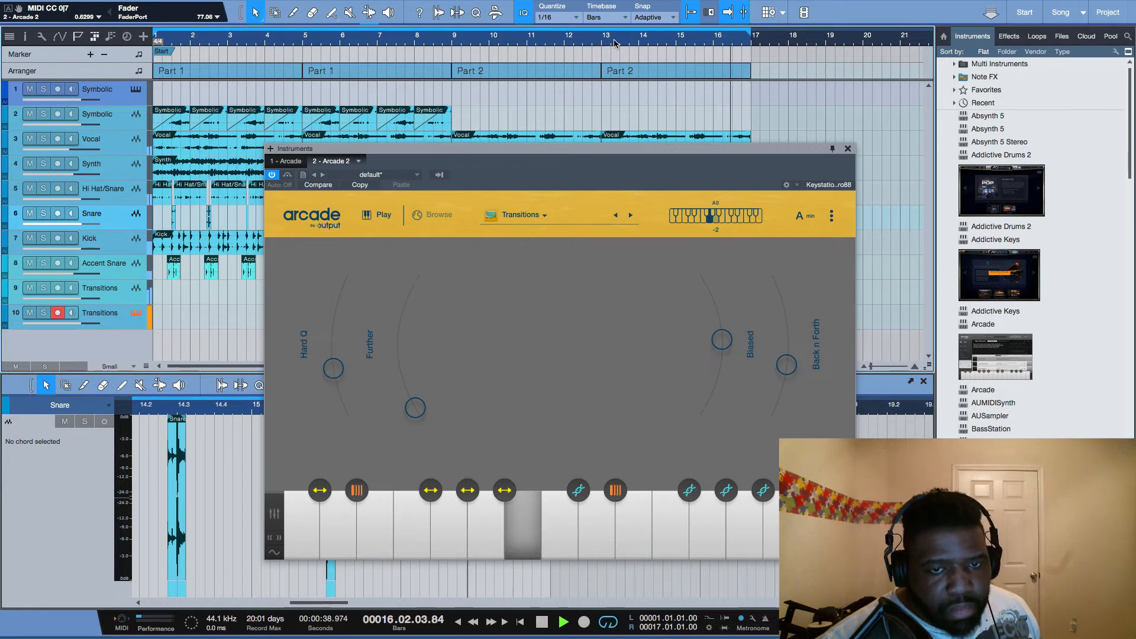
key(space)
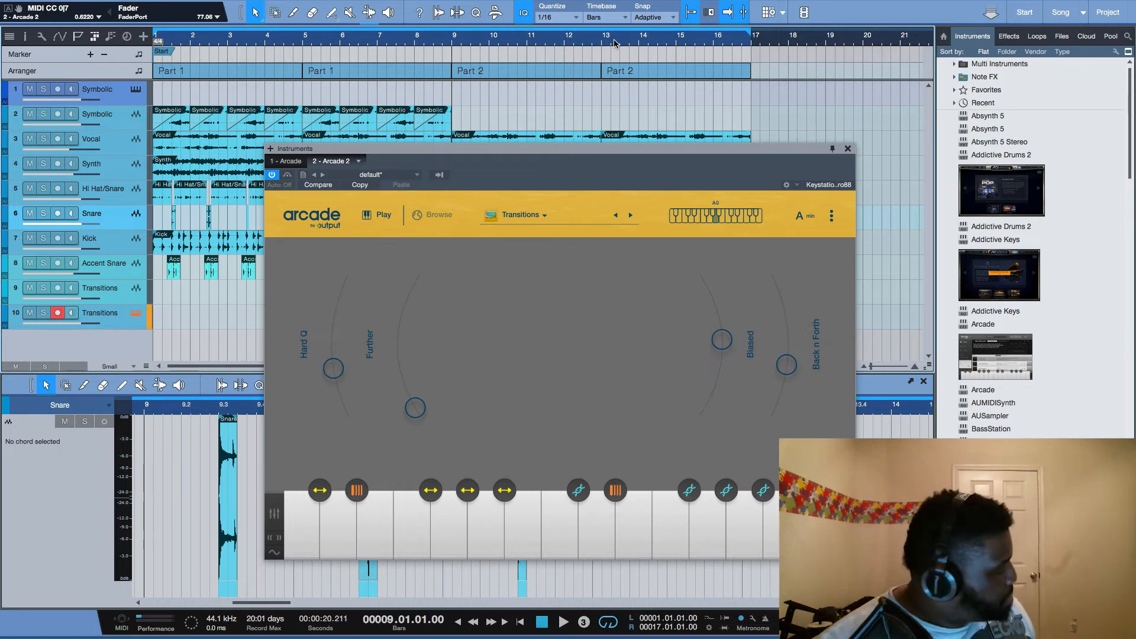
- Record an Arcade performance on the Transitions instrument track over bars 9 to 16 and close the instrument window
key(KP_Multiply)
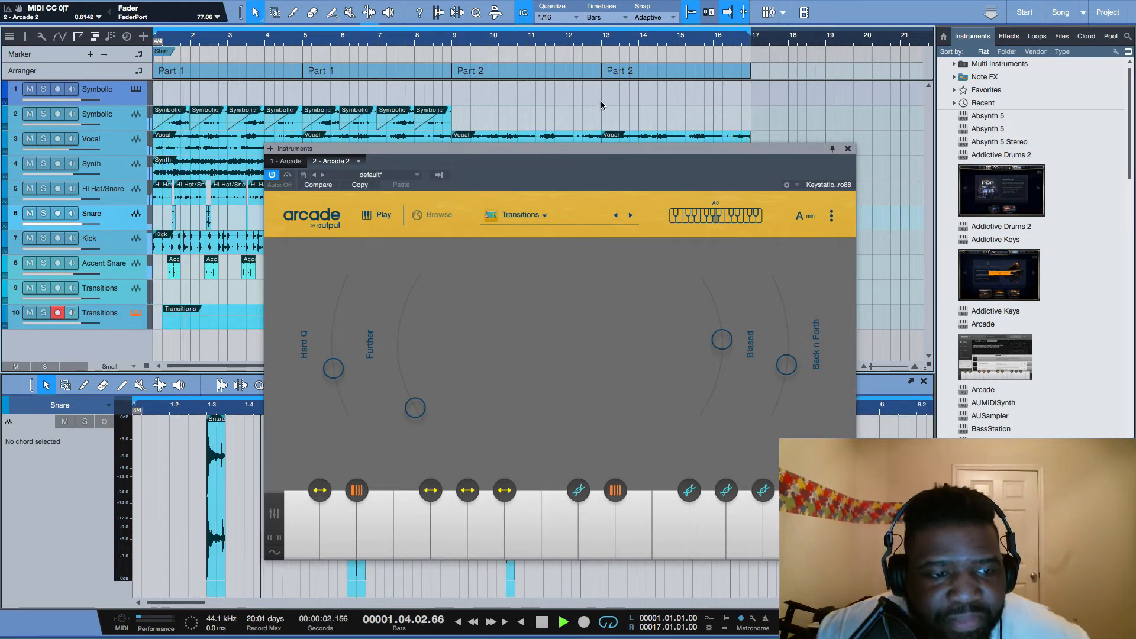
key(space)
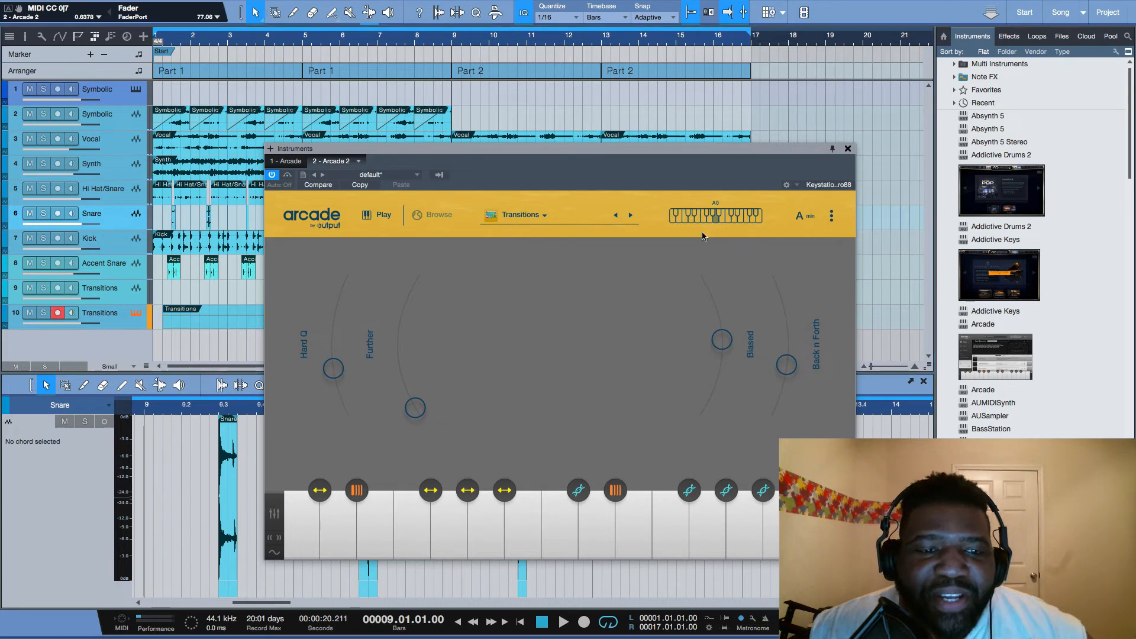
click(847, 148)
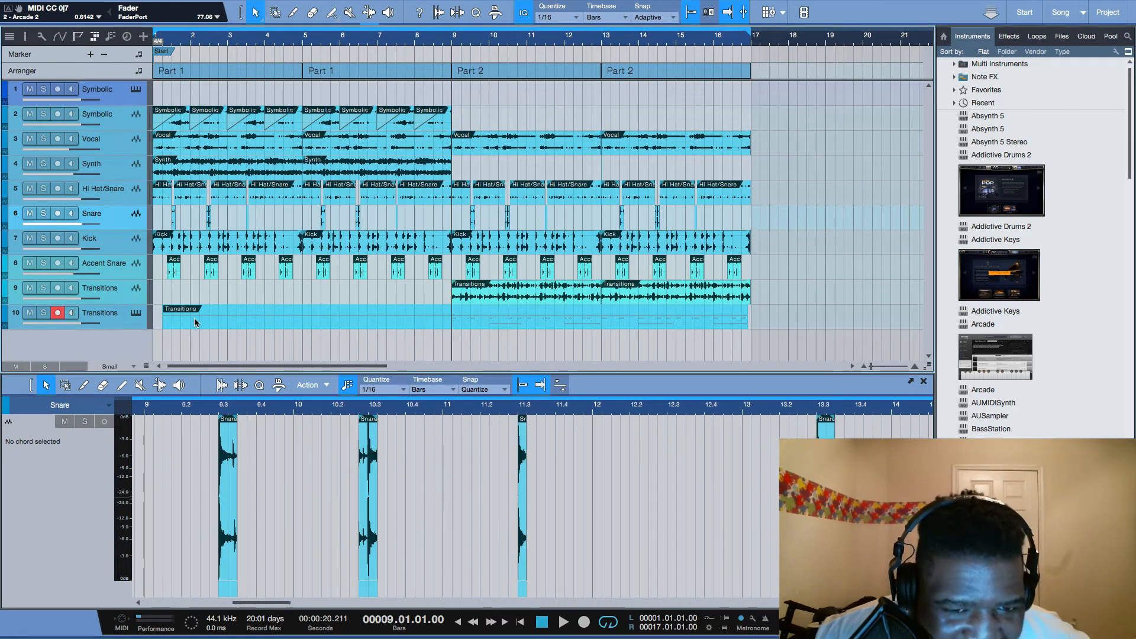
- Trim the start of the recorded Transitions instrument part to bar 9
click(179, 317)
drag(163, 321, 453, 324)
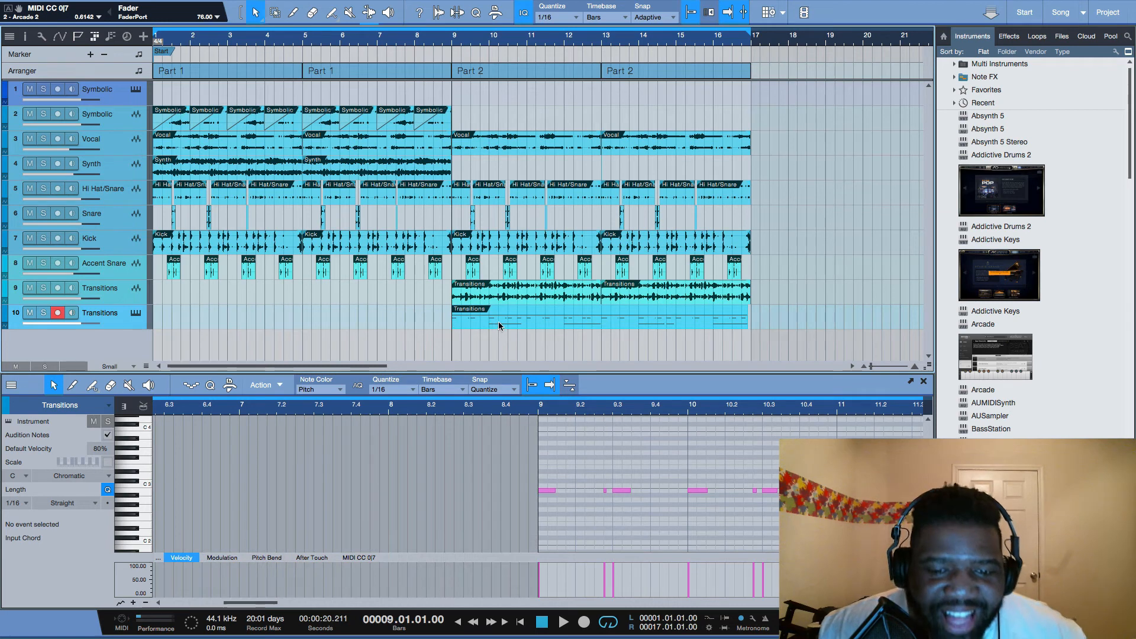
- Trim the start of the Transitions instrument part to bar 13 and play Part 2 back from bar 9
click(442, 38)
key(space)
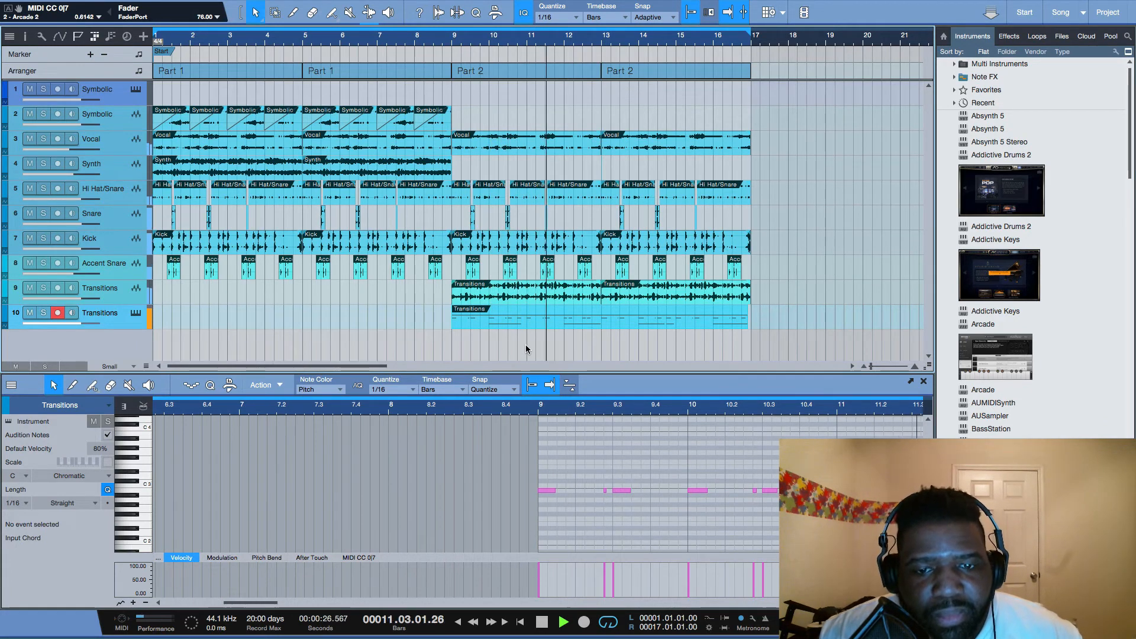
key(space)
drag(453, 323, 601, 324)
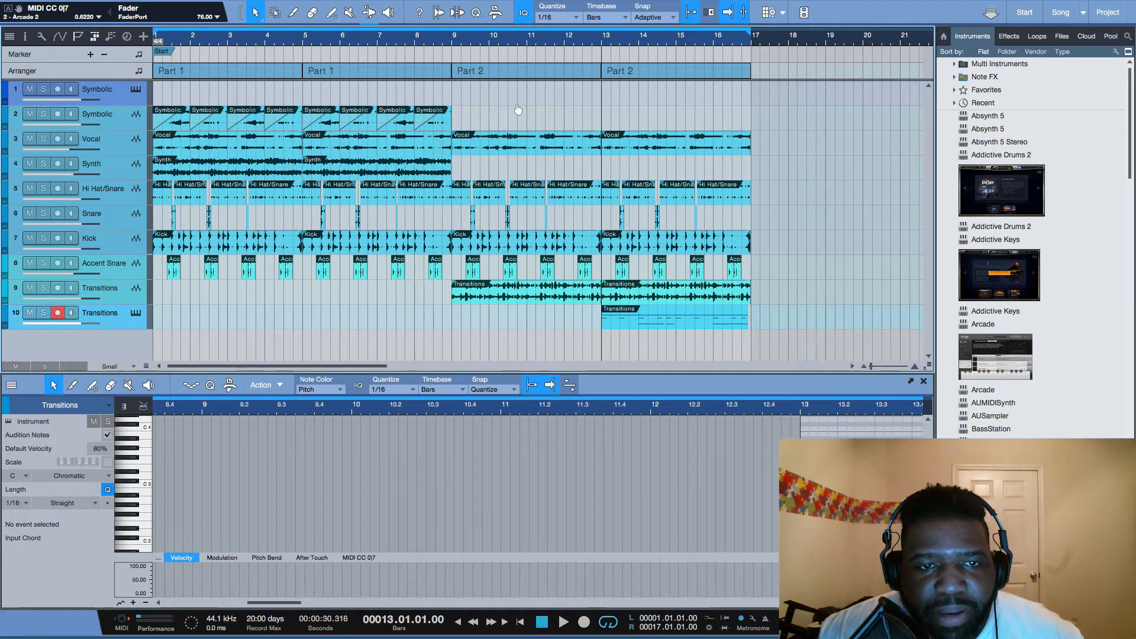
click(454, 38)
key(space)
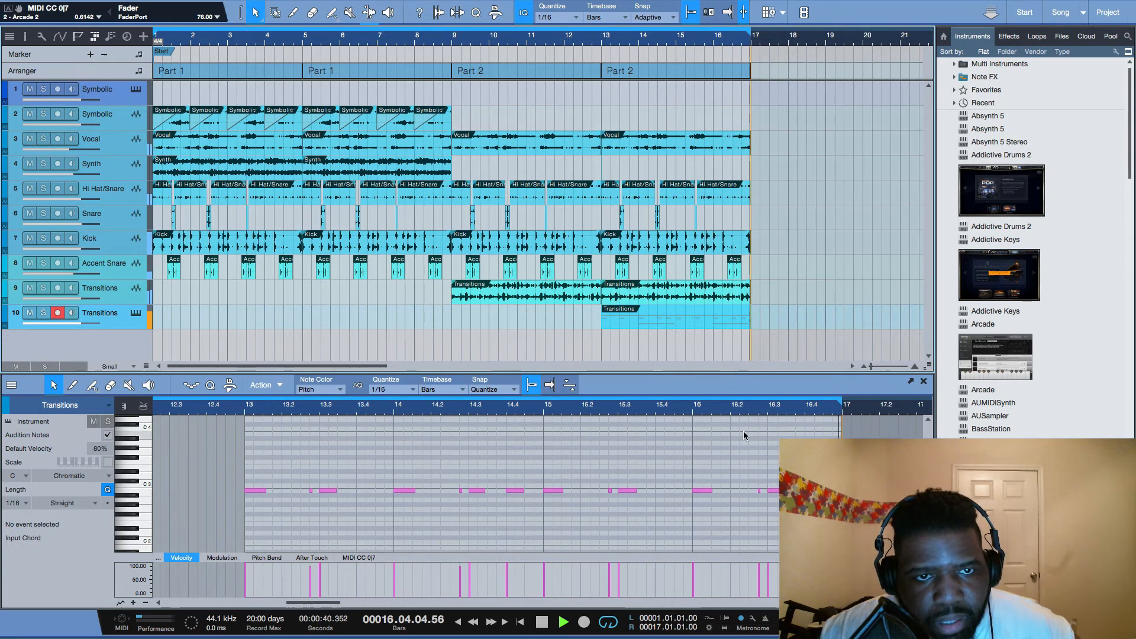
key(space)
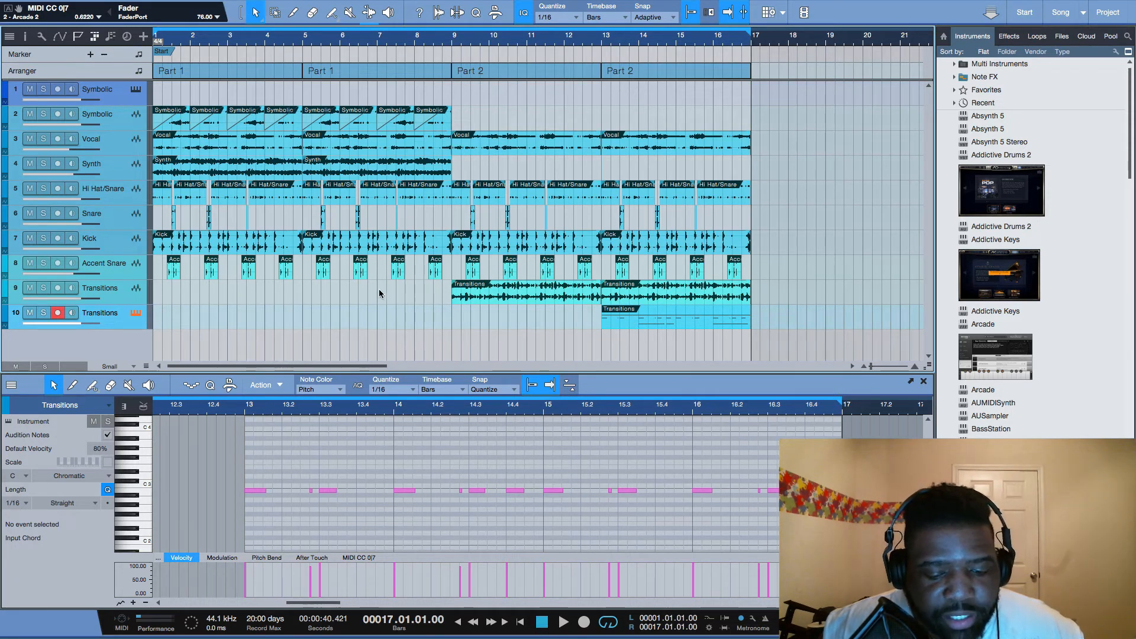
- Lower Arcade's Hard Q and Back n Forth macros to their minimum and reduce Biased slightly for the Transitions kit
key(shift+F11)
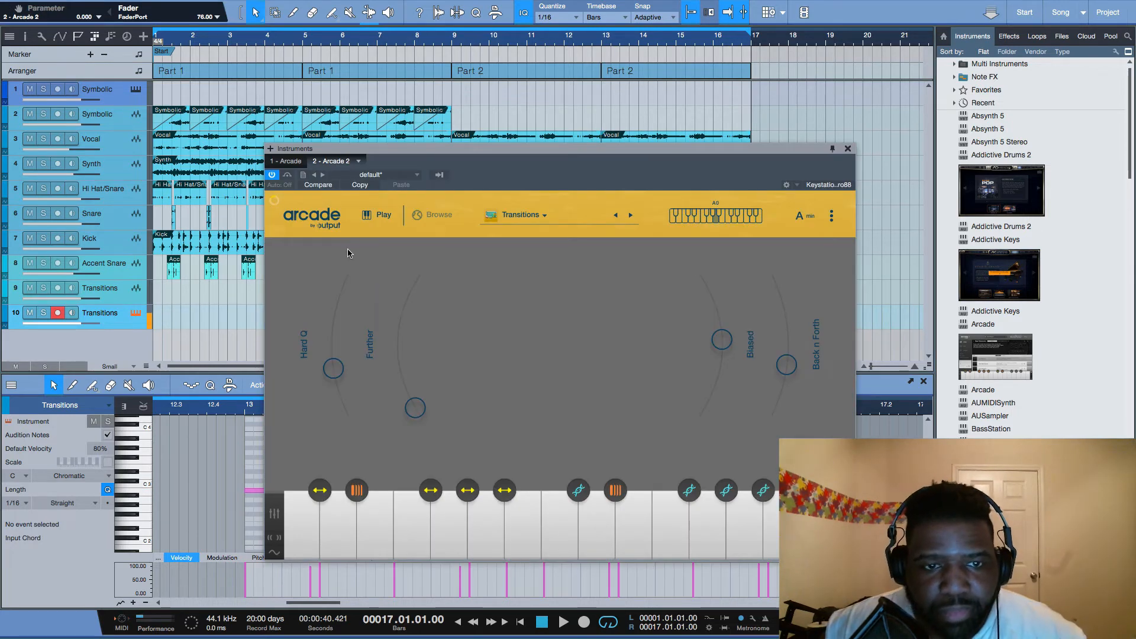
drag(340, 368, 344, 408)
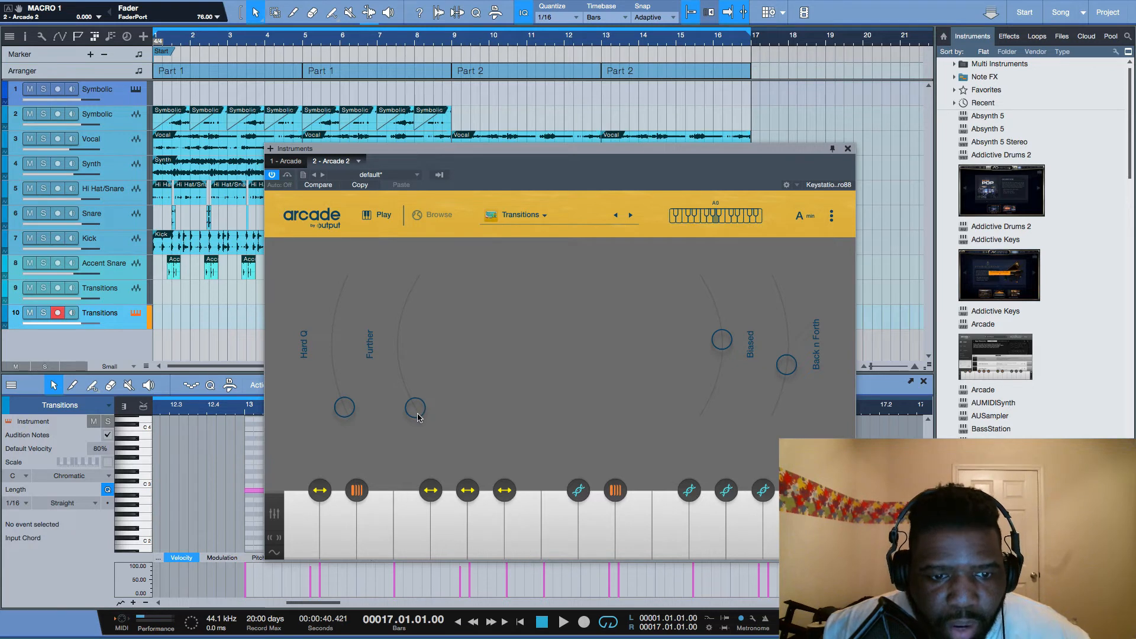
drag(411, 358, 408, 335)
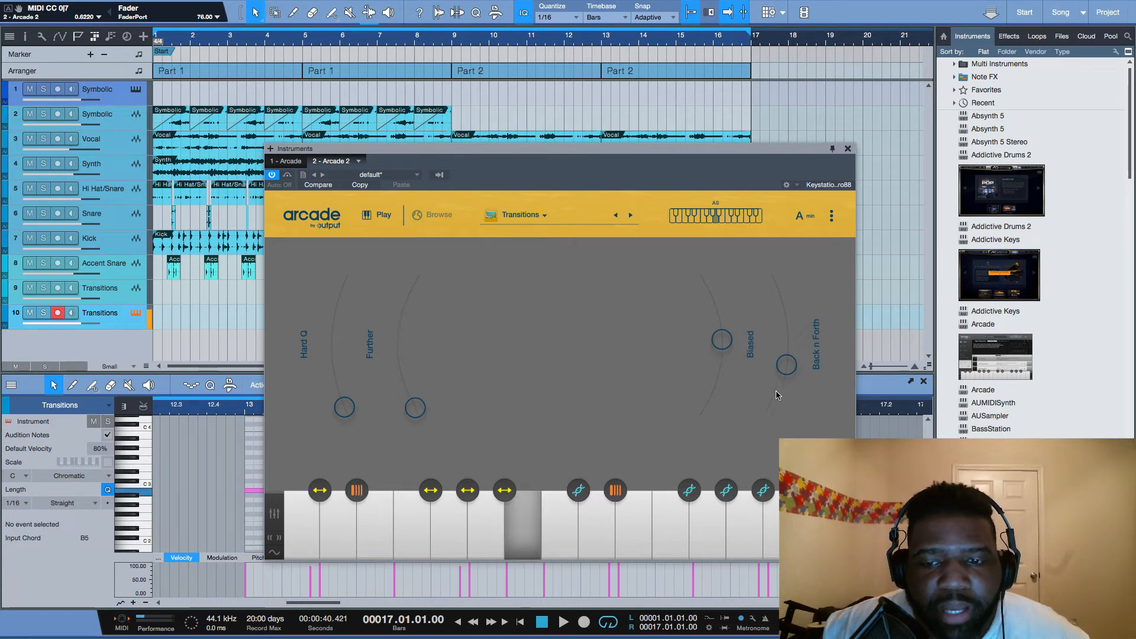
drag(732, 349, 732, 296)
drag(725, 390, 728, 349)
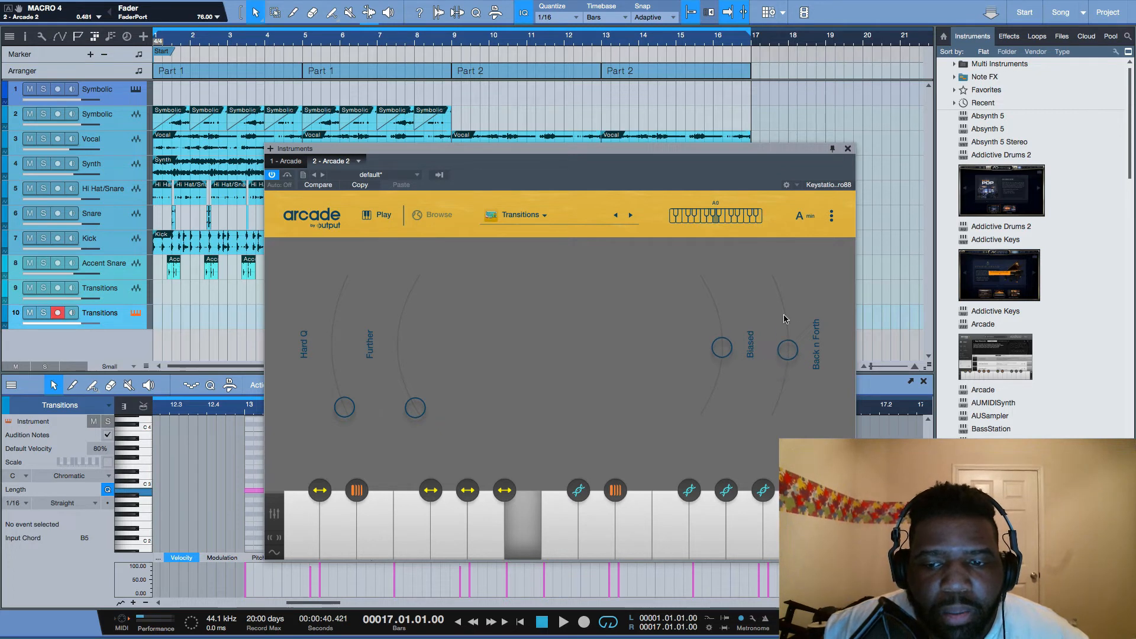
drag(785, 319, 749, 426)
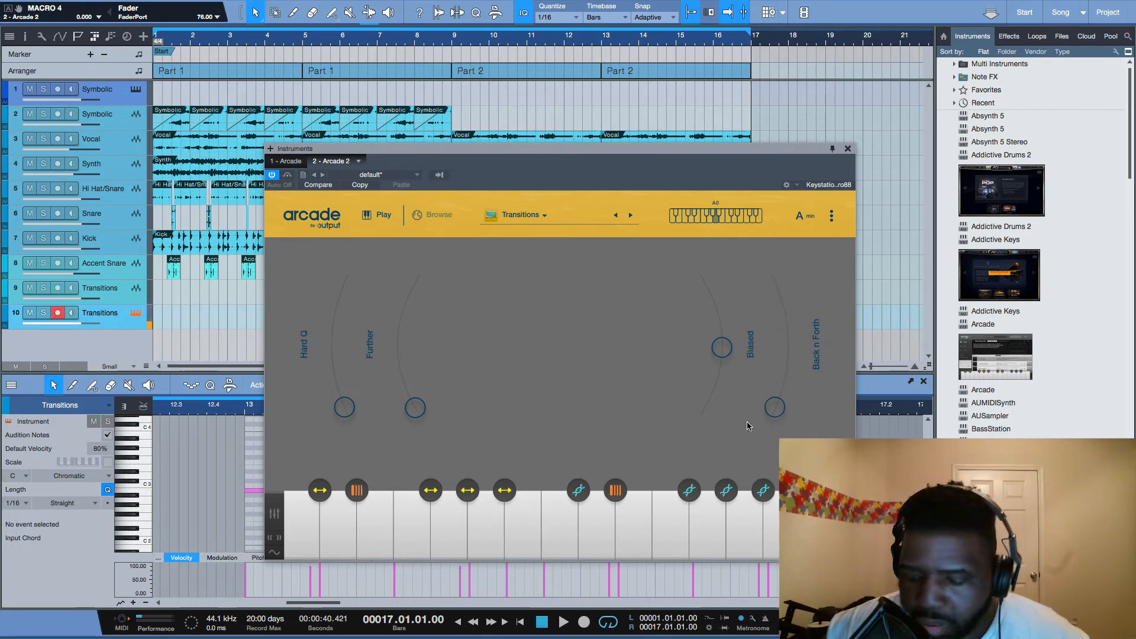
click(847, 149)
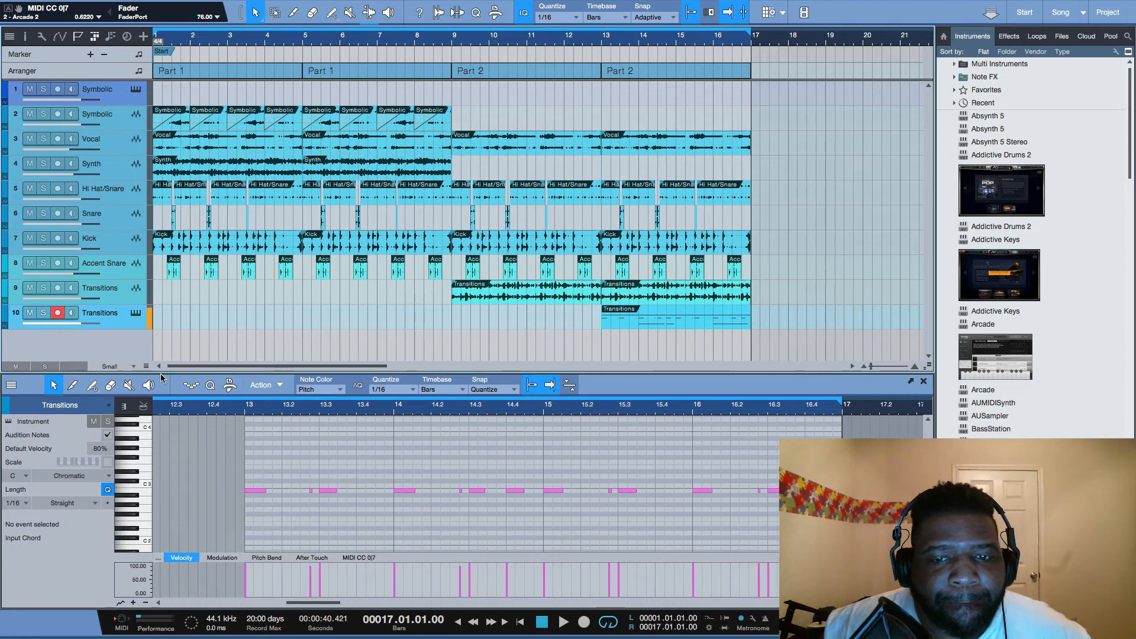
- Bounce the Transitions instrument part to an audio track named Bassline and place it above the instrument track
key(super+b)
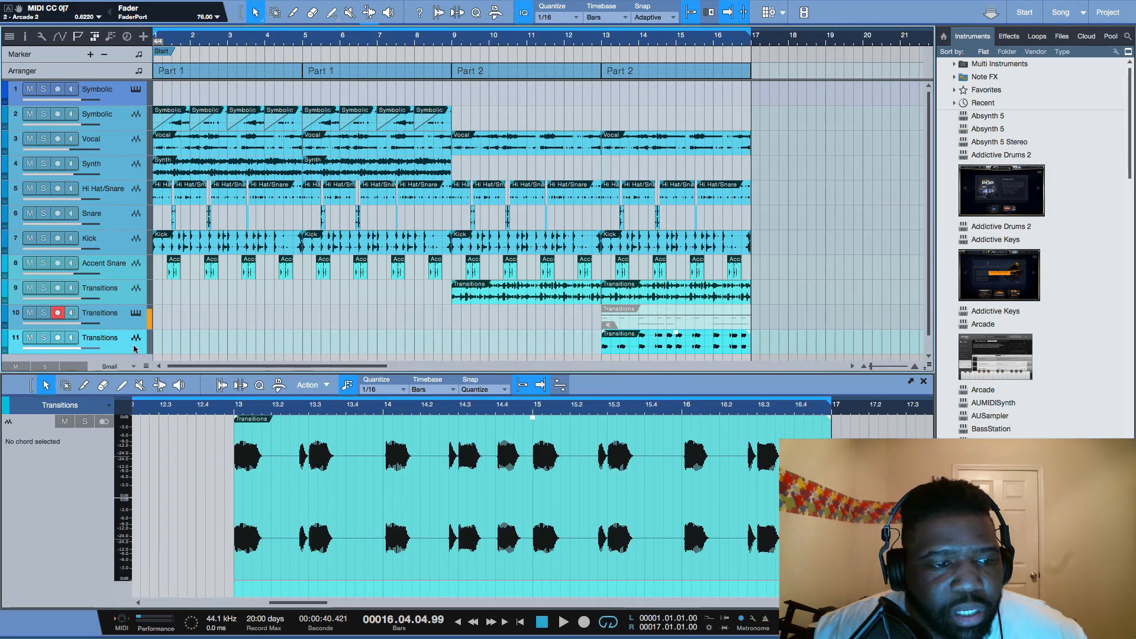
double_click(108, 337)
text(Bassline)
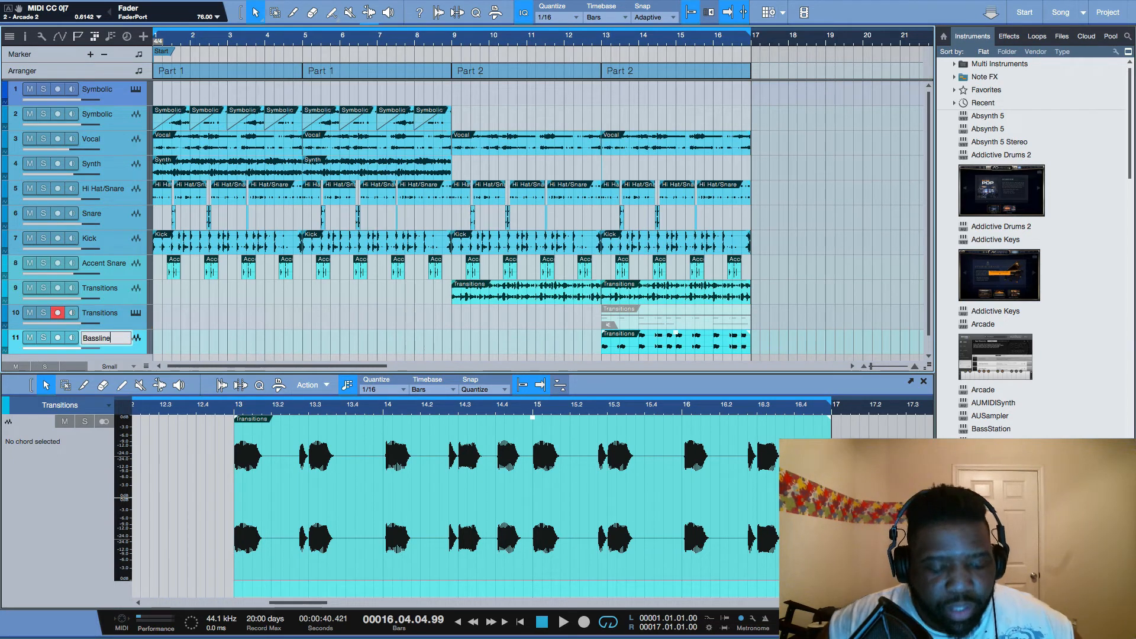
key(Return)
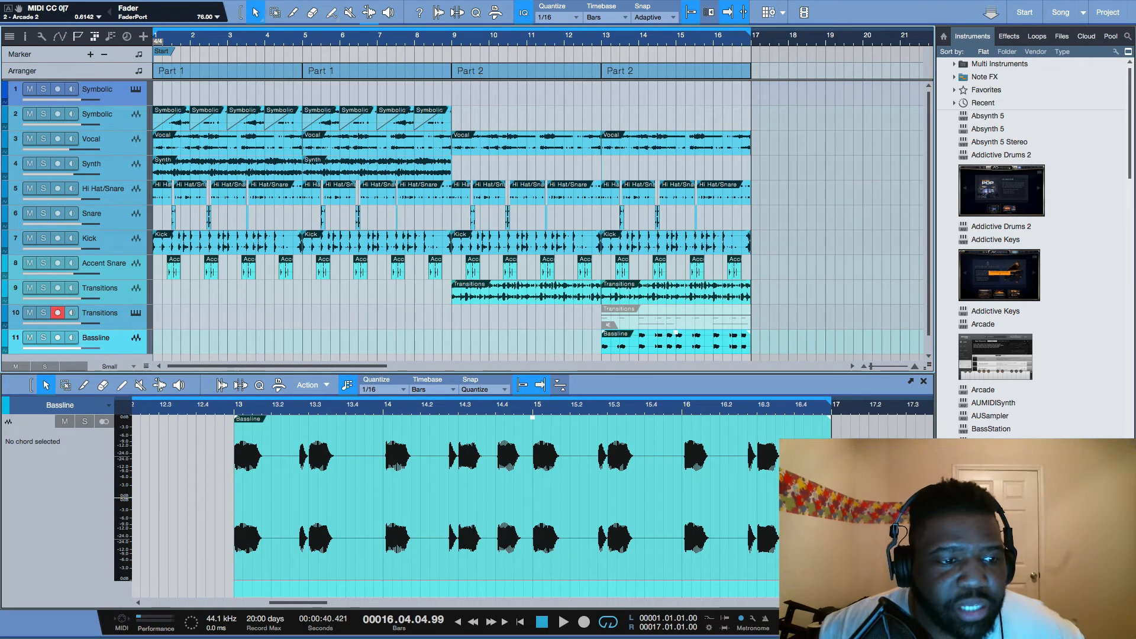
drag(109, 349, 116, 309)
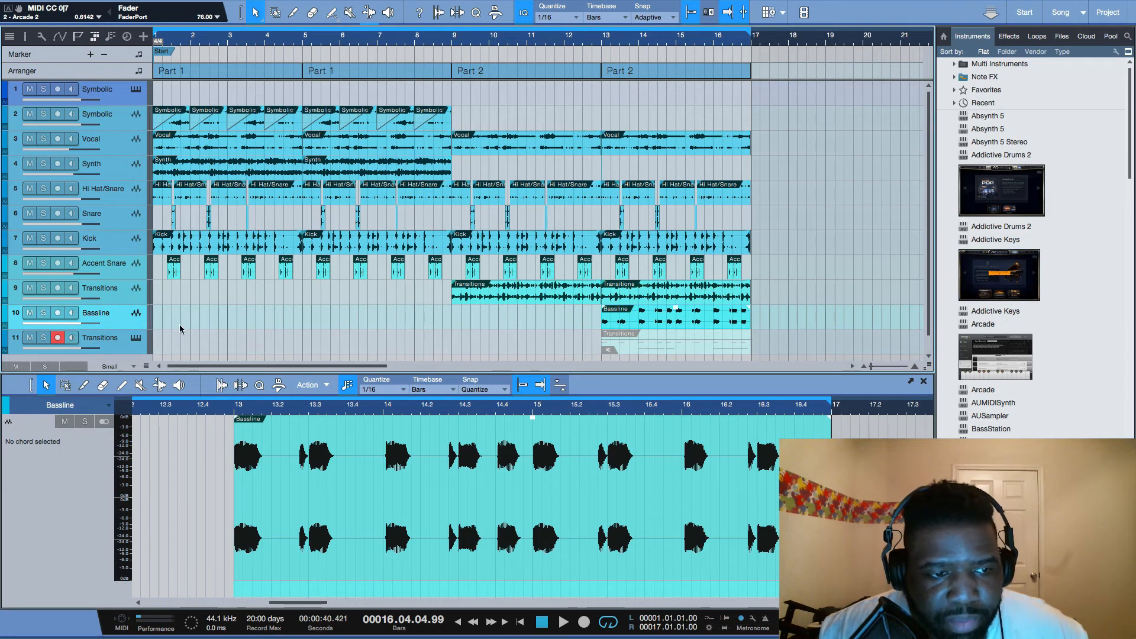
- Expand the track heights and switch the Bassline track from stereo to mono
key(shift+e)
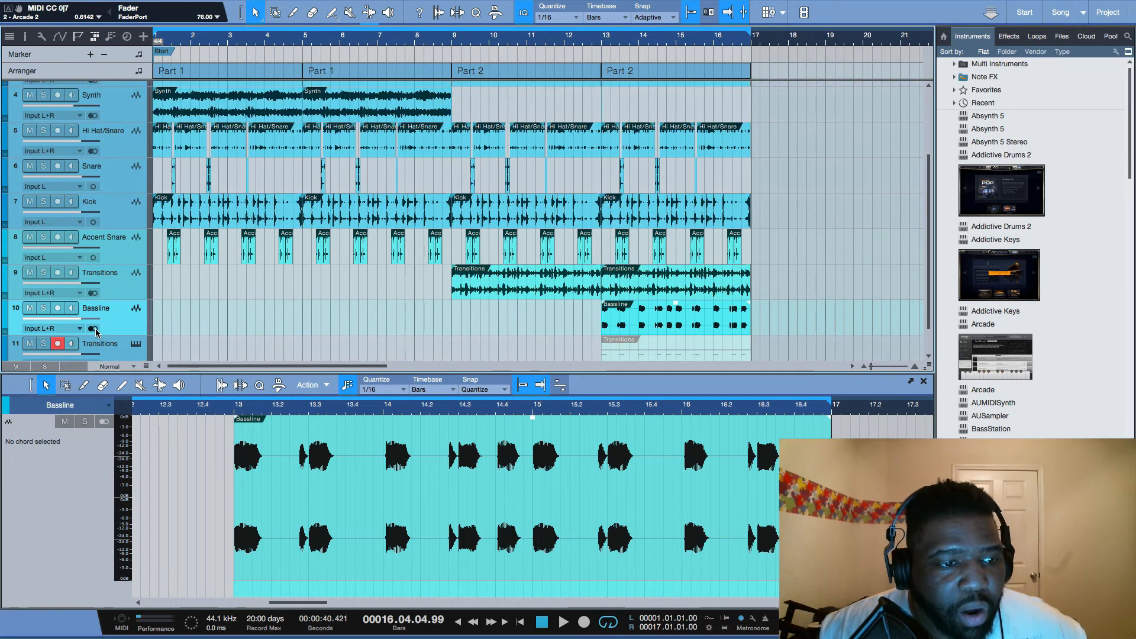
click(94, 329)
key(w)
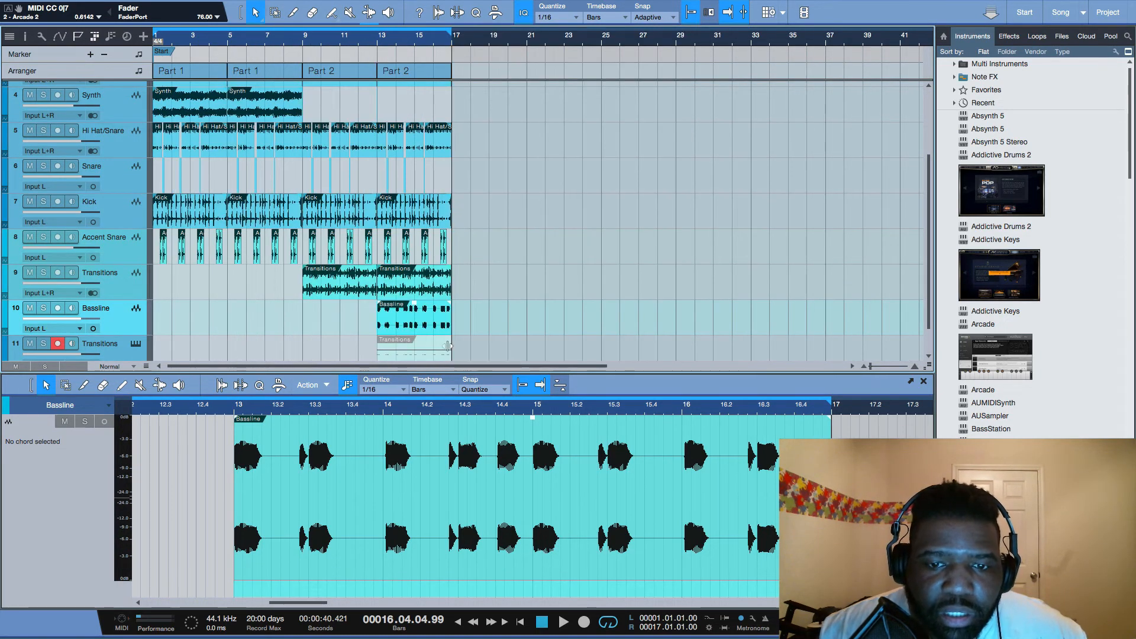
- Raise the gain of the Bassline audio event while playing the song from bar 13
key(space)
key(space)
click(379, 40)
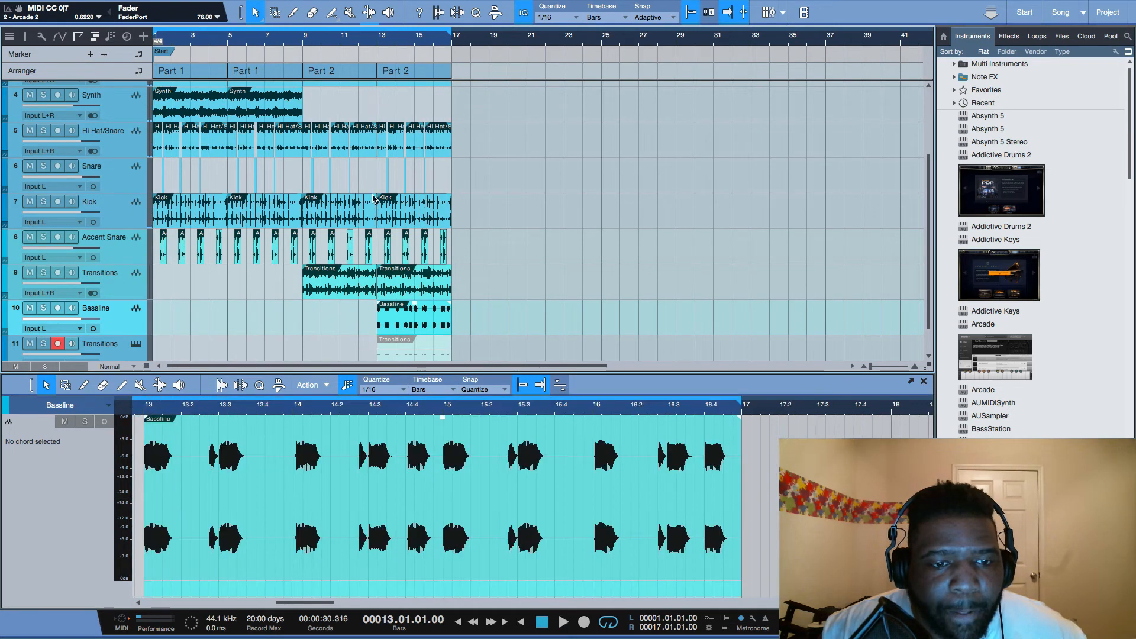
key(space)
drag(414, 303, 416, 302)
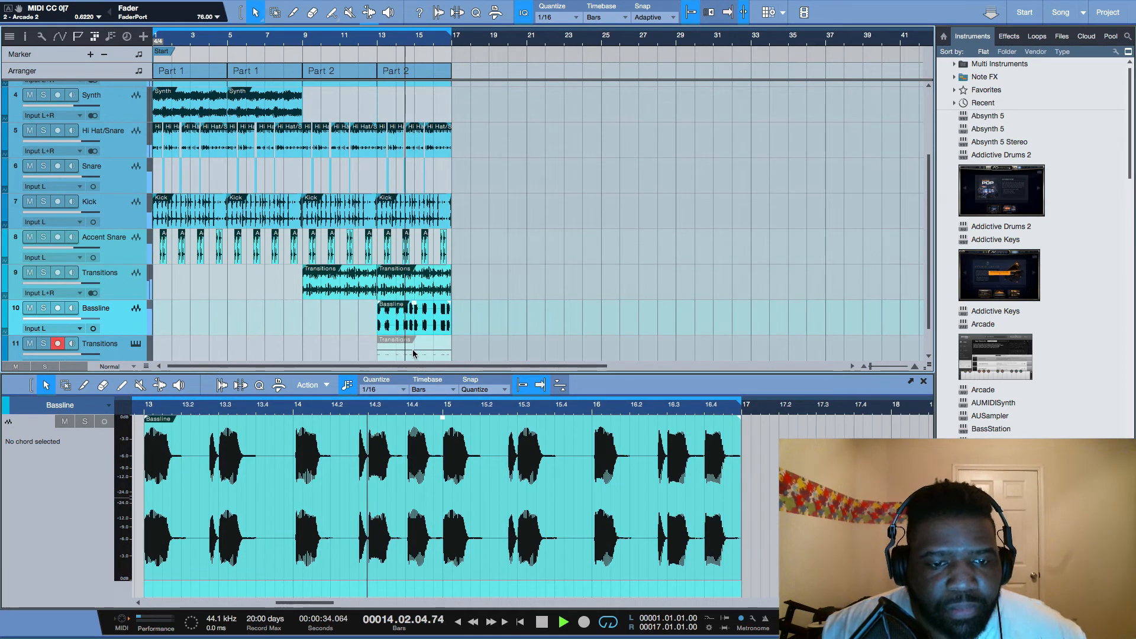
drag(415, 305, 416, 314)
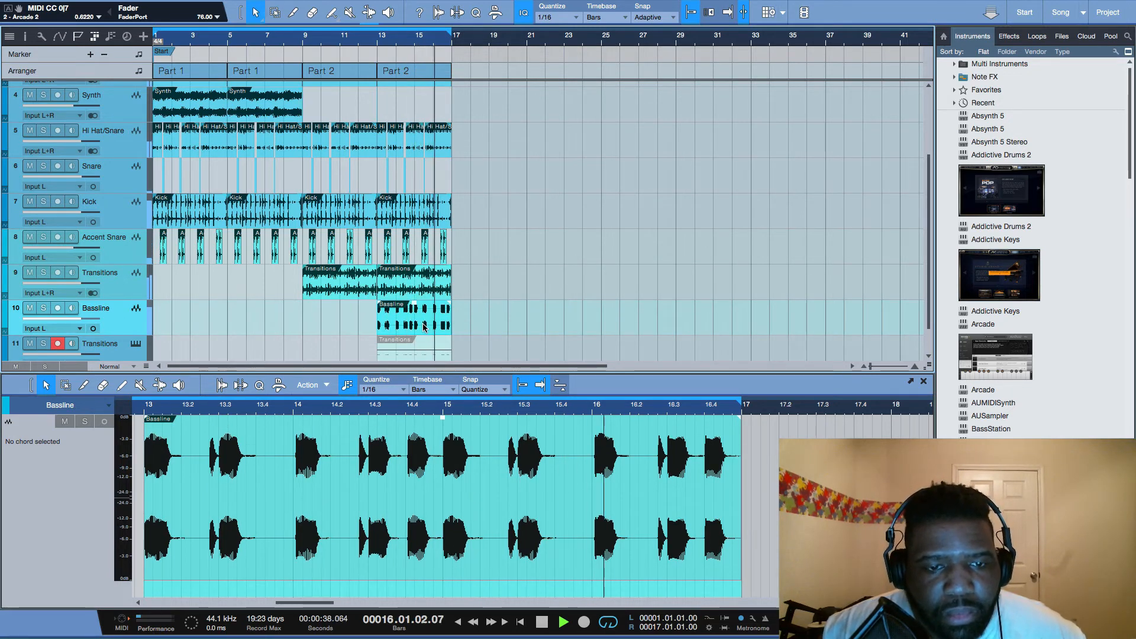
key(space)
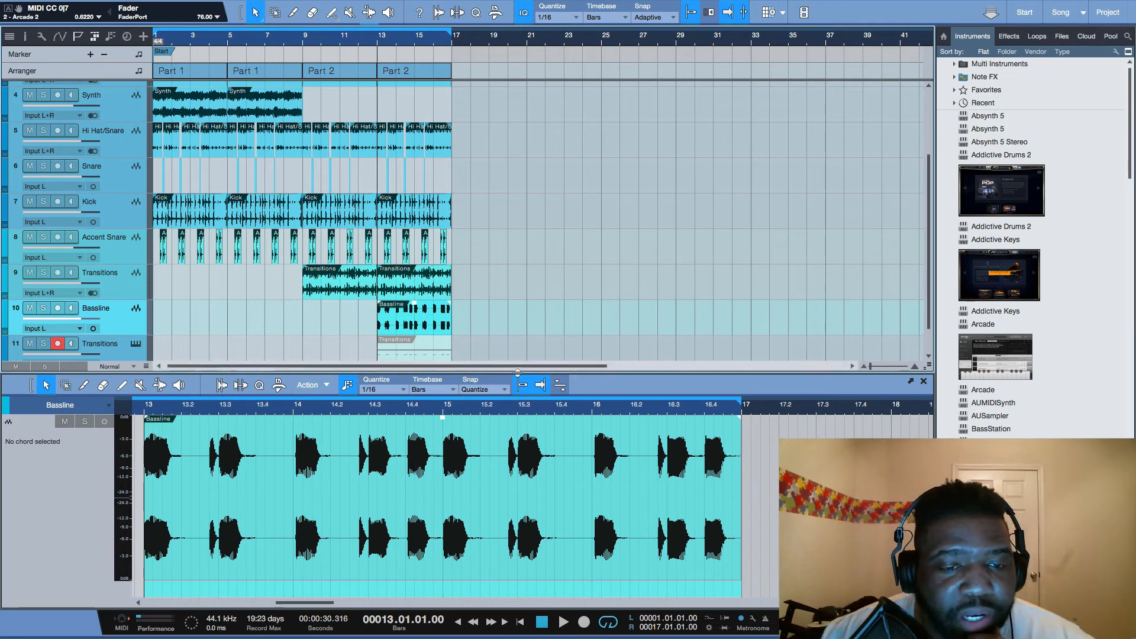
- Delete the muted Transitions part and shift the start point of Arcade's Finally Dtox Vox Chopped Melody 01 loop one 1/16 grid division later
click(433, 357)
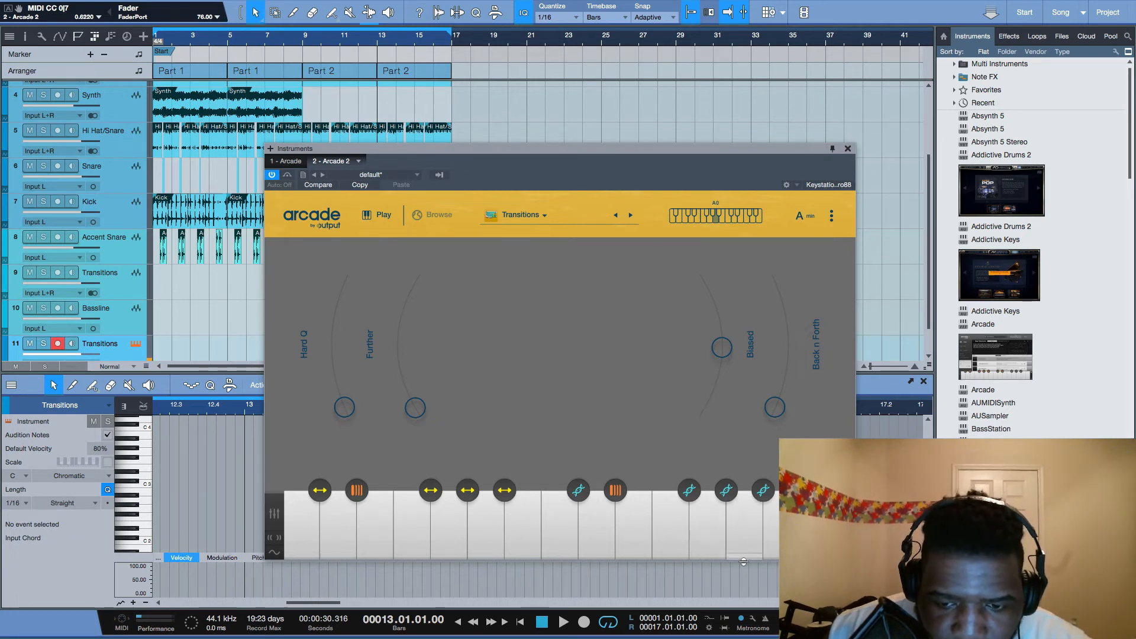
click(694, 535)
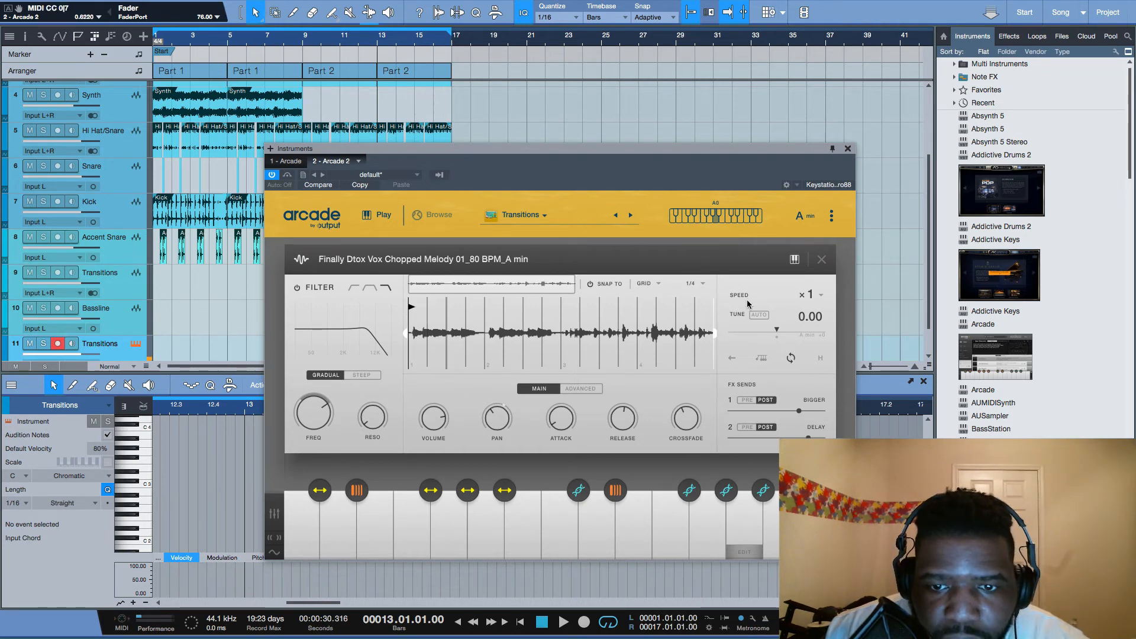
click(702, 283)
click(708, 374)
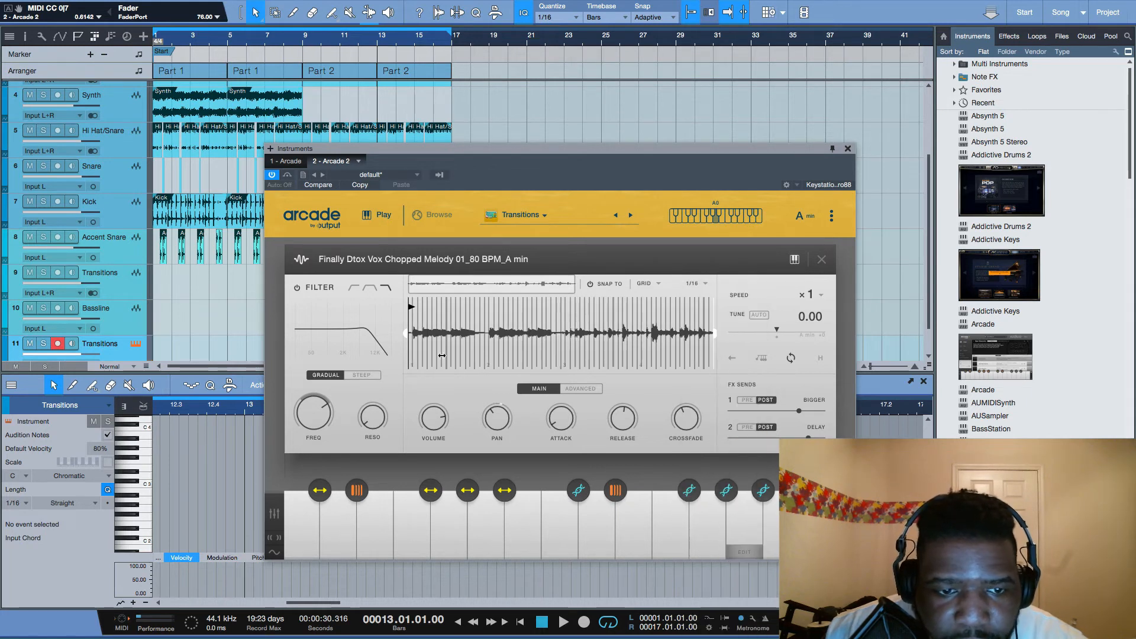
drag(410, 307, 414, 306)
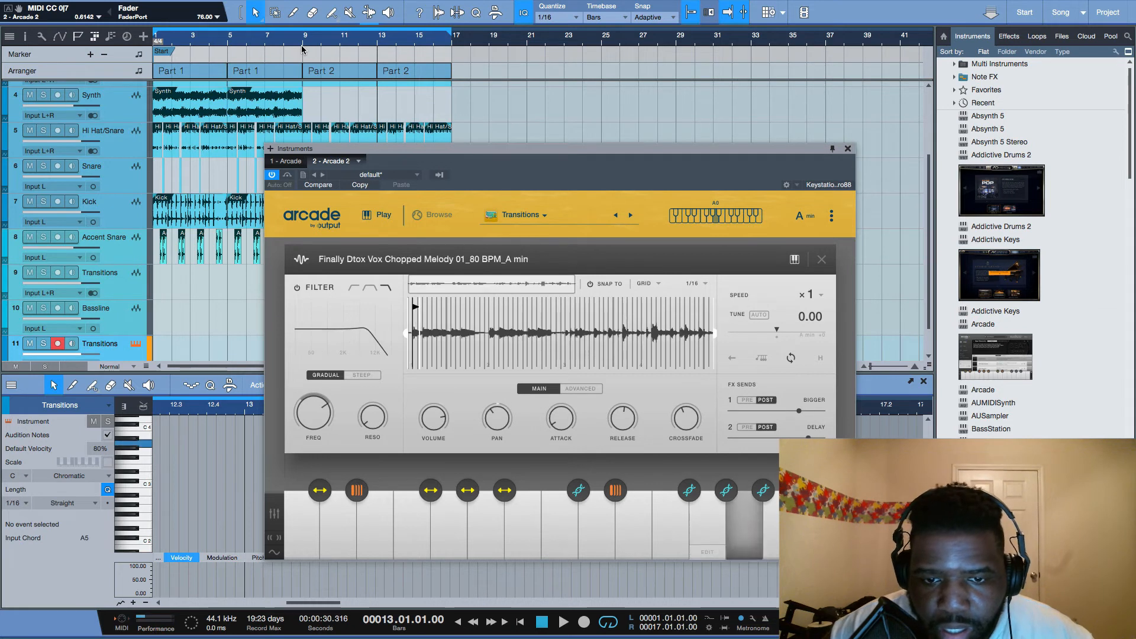
- Play the song from bar 13 and from bar 8 while trying out the chopped vocal loop on the keyboard
key(space)
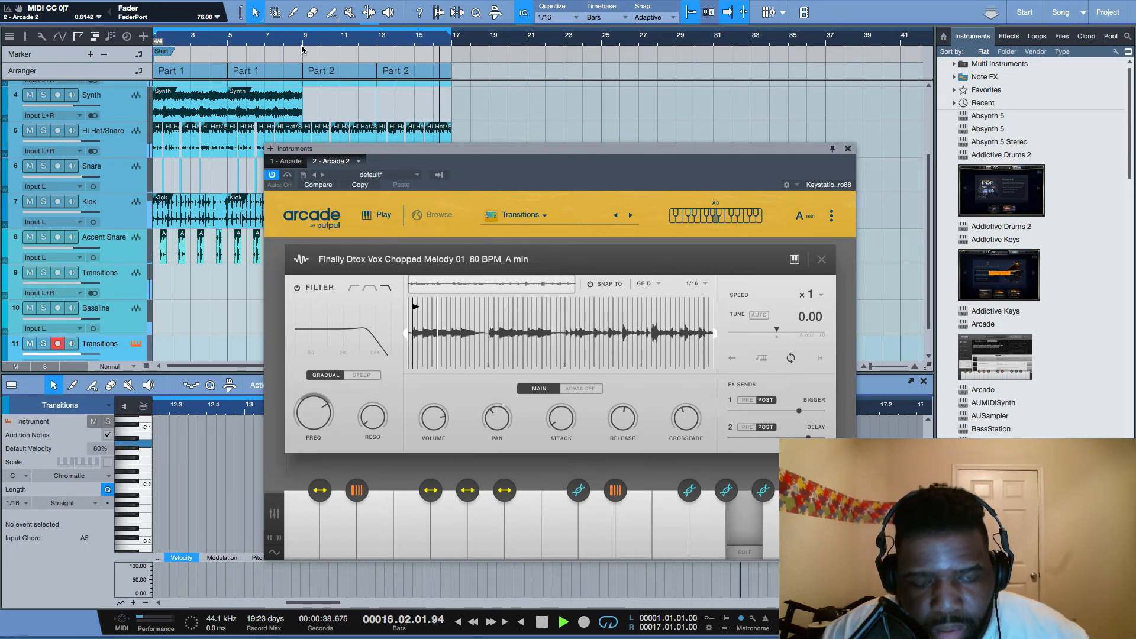
key(space)
click(283, 40)
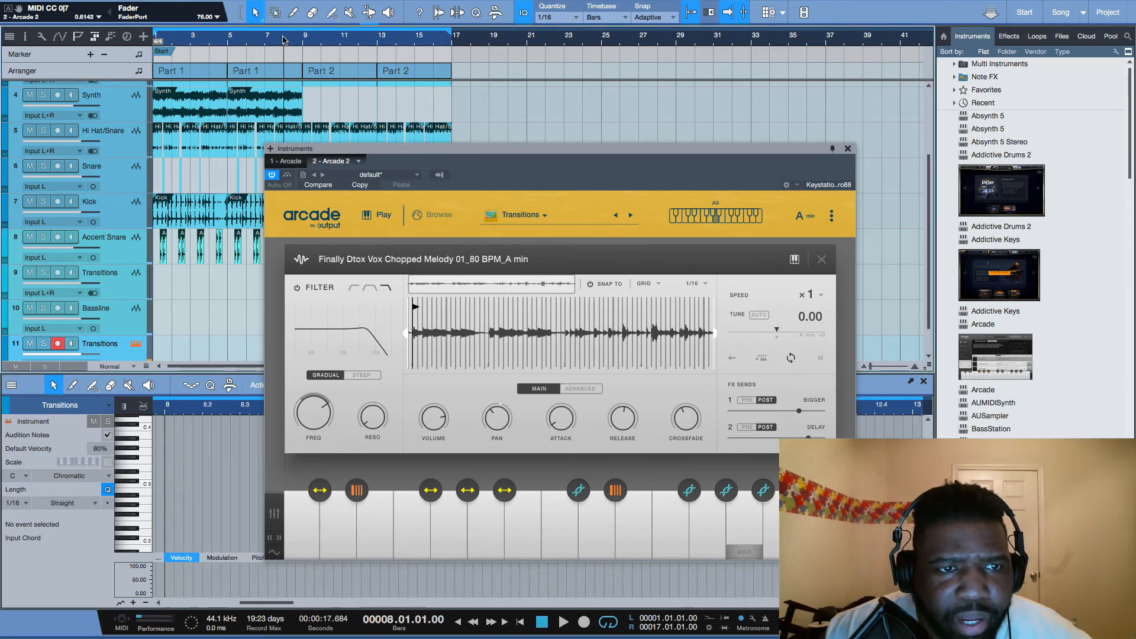
key(space)
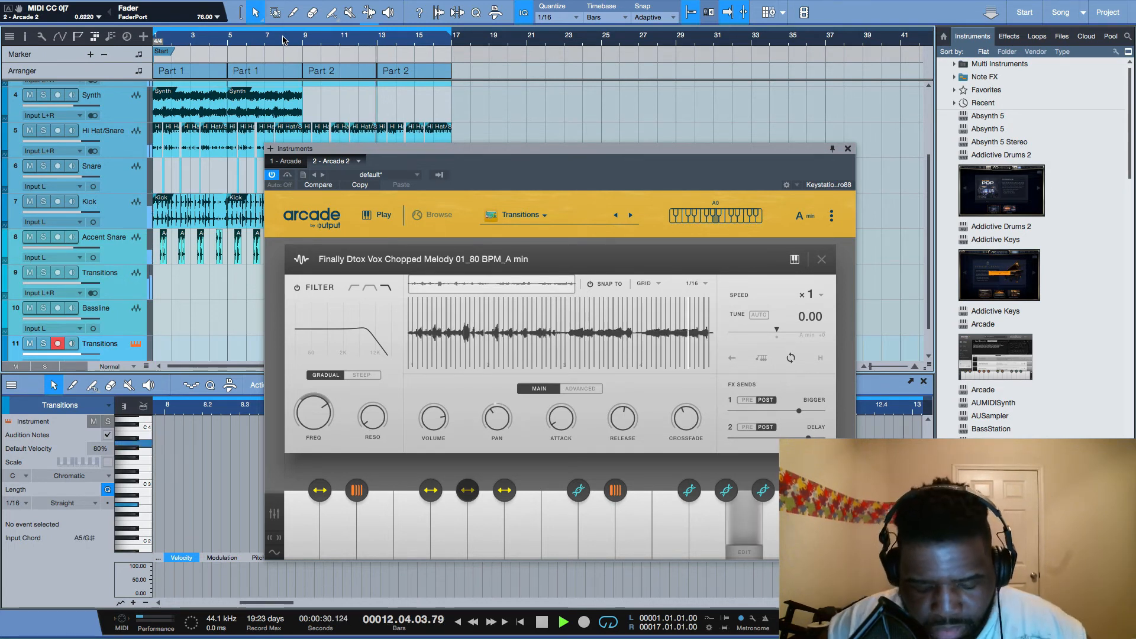
key(space)
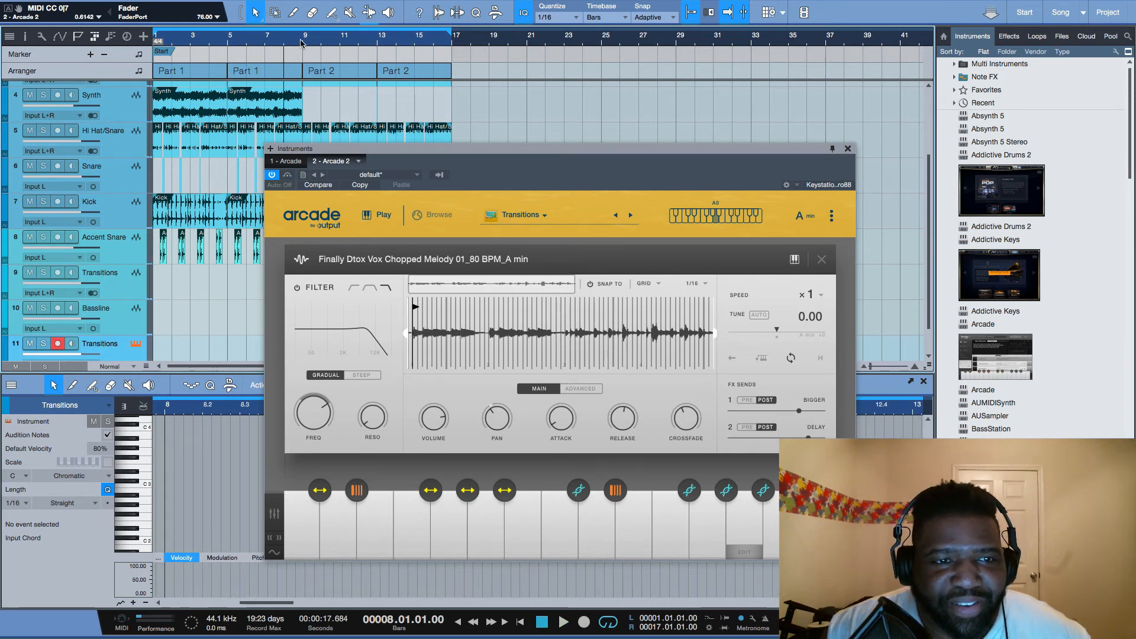
- Record a chopped vocal performance from bar 9 on the Transitions instrument track and close the Arcade window
click(301, 42)
key(space)
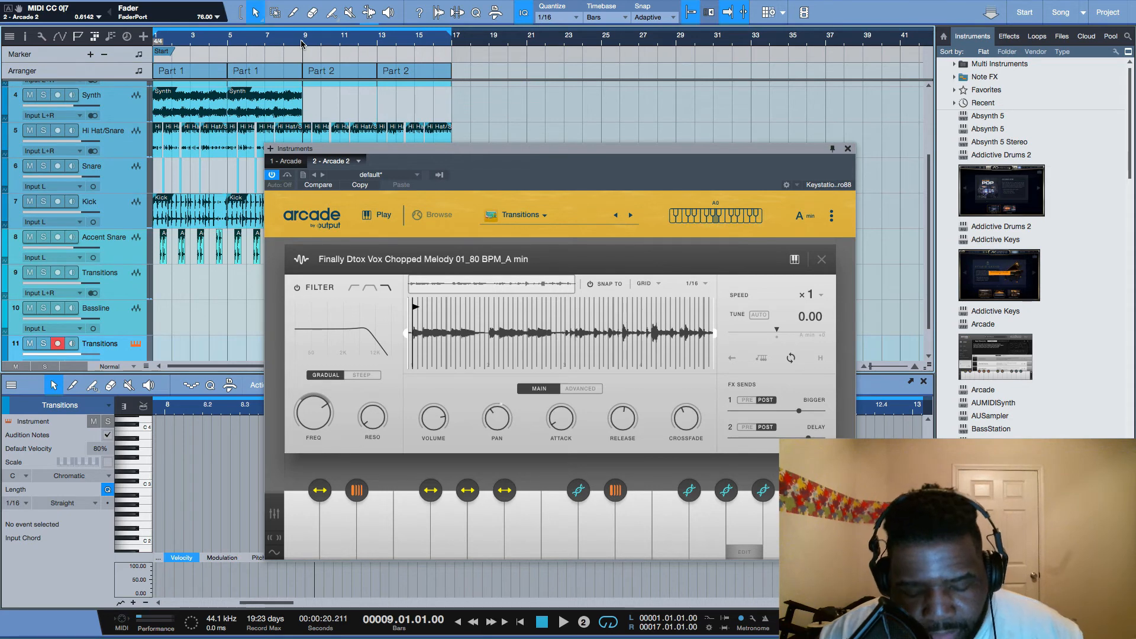
key(KP_Multiply)
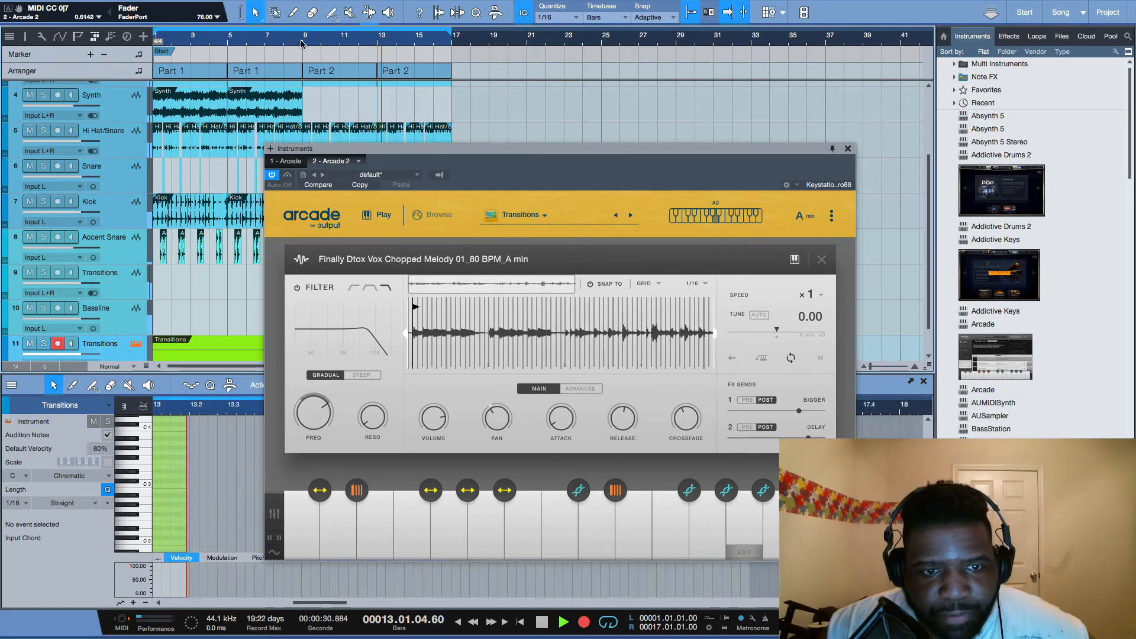
key(space)
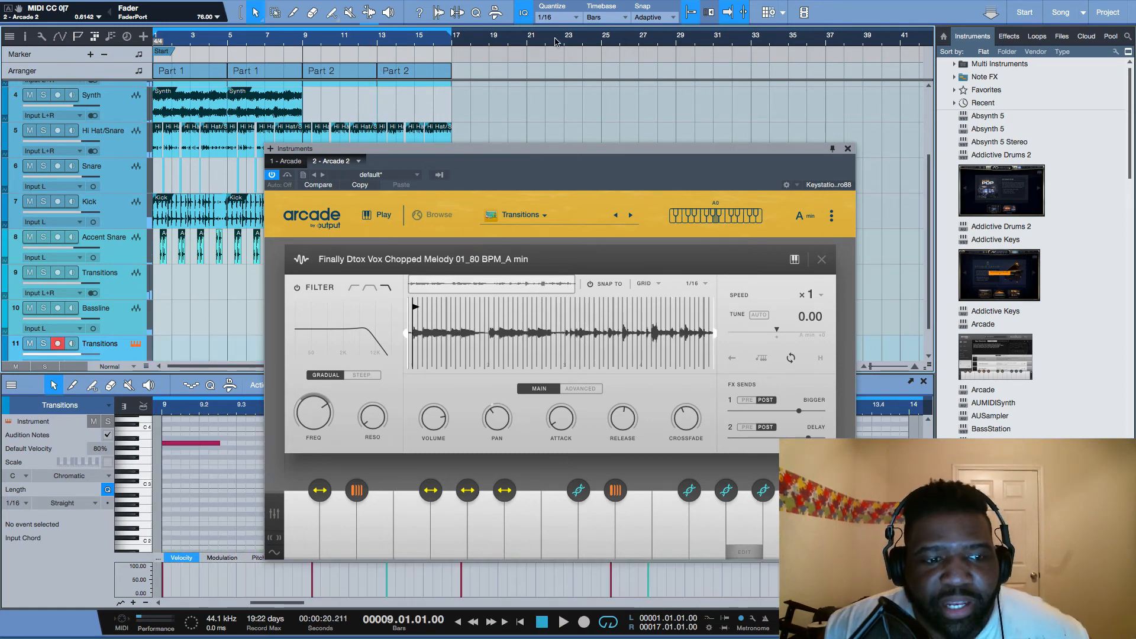
click(848, 148)
- Trim the end of the recorded vocal part to bar 13 and play it back from bar 9
scroll(364, 327, down, 1)
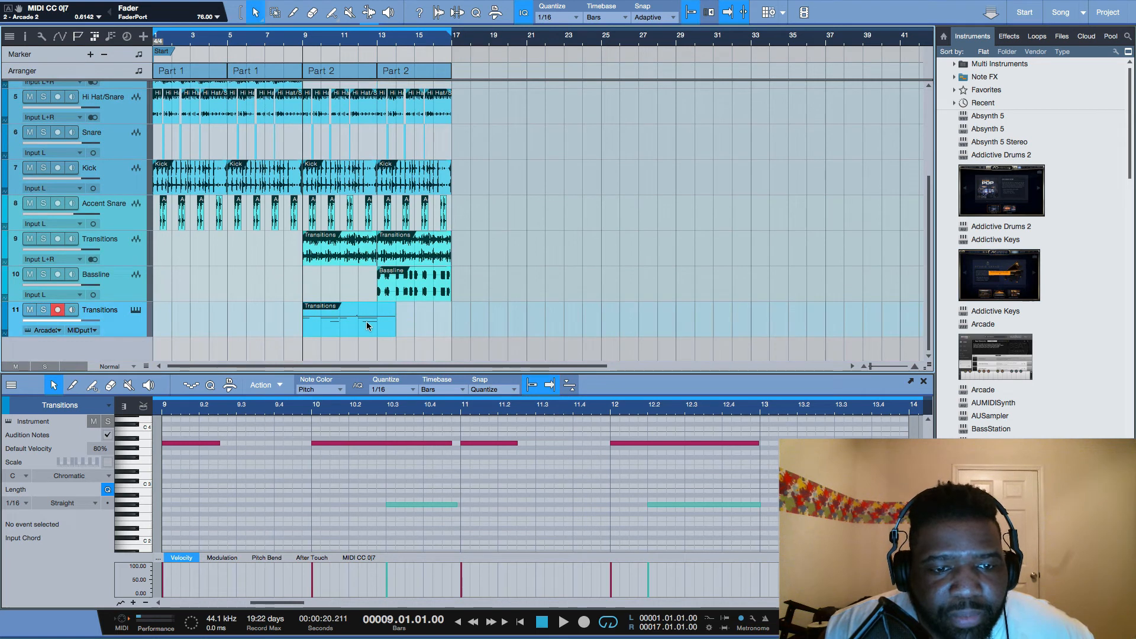
drag(397, 323, 375, 324)
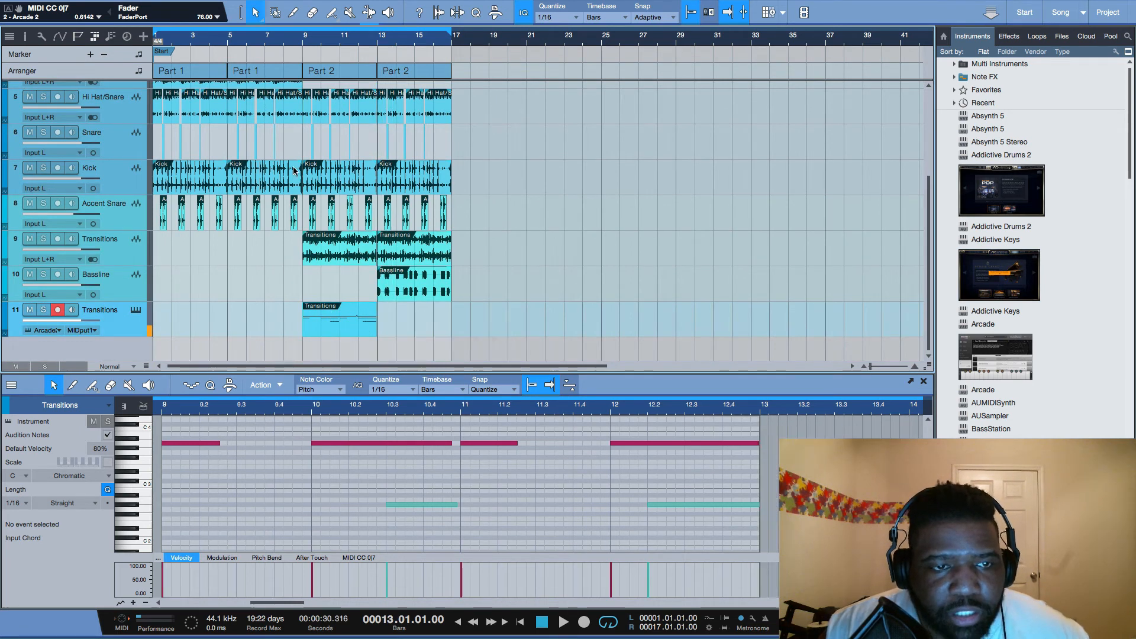
click(302, 42)
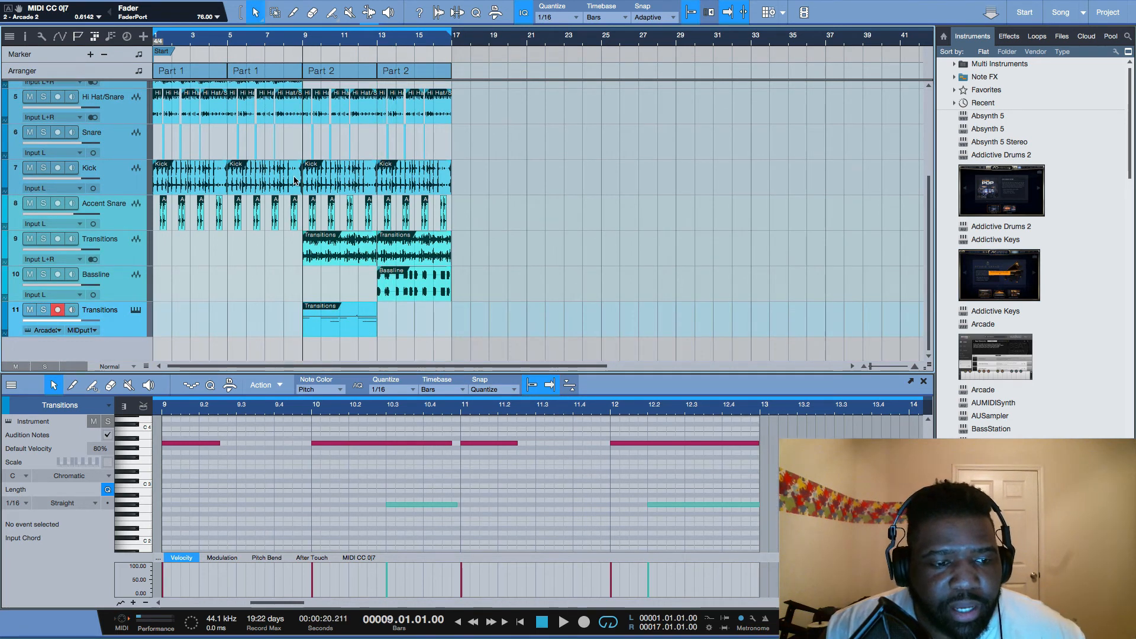
key(space)
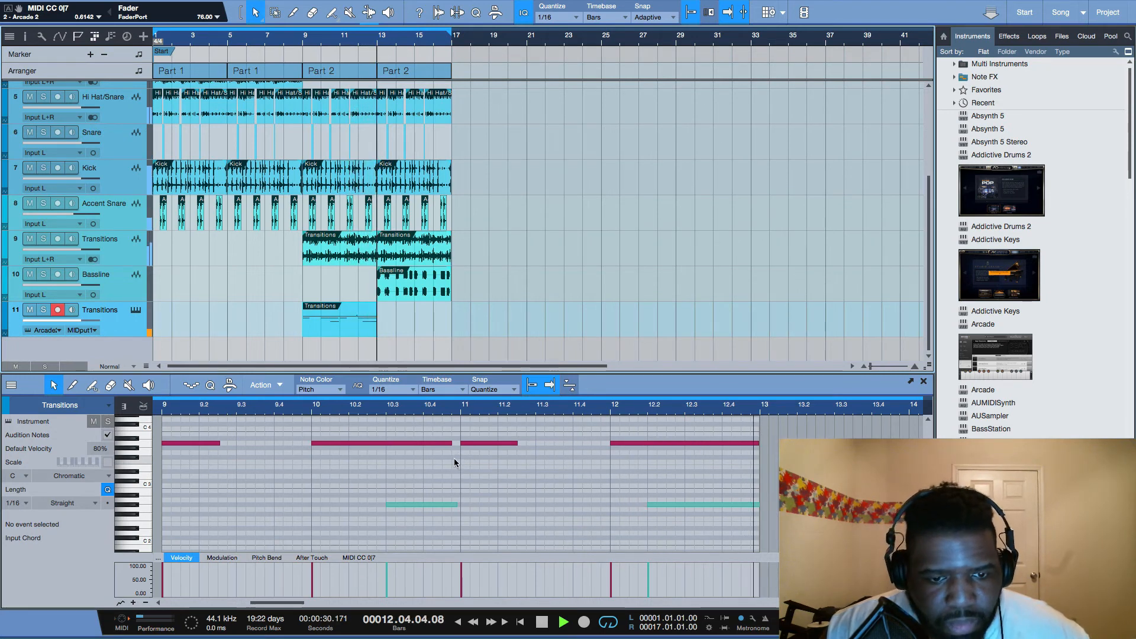
- Lengthen the A3 note at bar 10 to end at bar 11, and replace the Transitions instrument part with its audio bounce
drag(450, 444, 463, 444)
key(space)
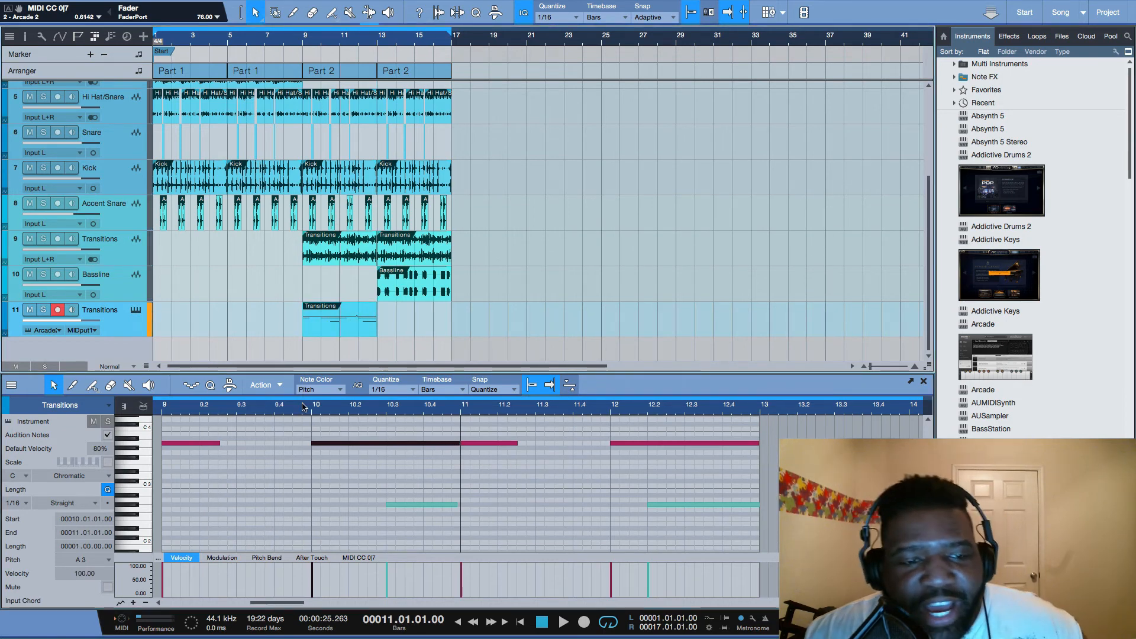
key(ctrl+b)
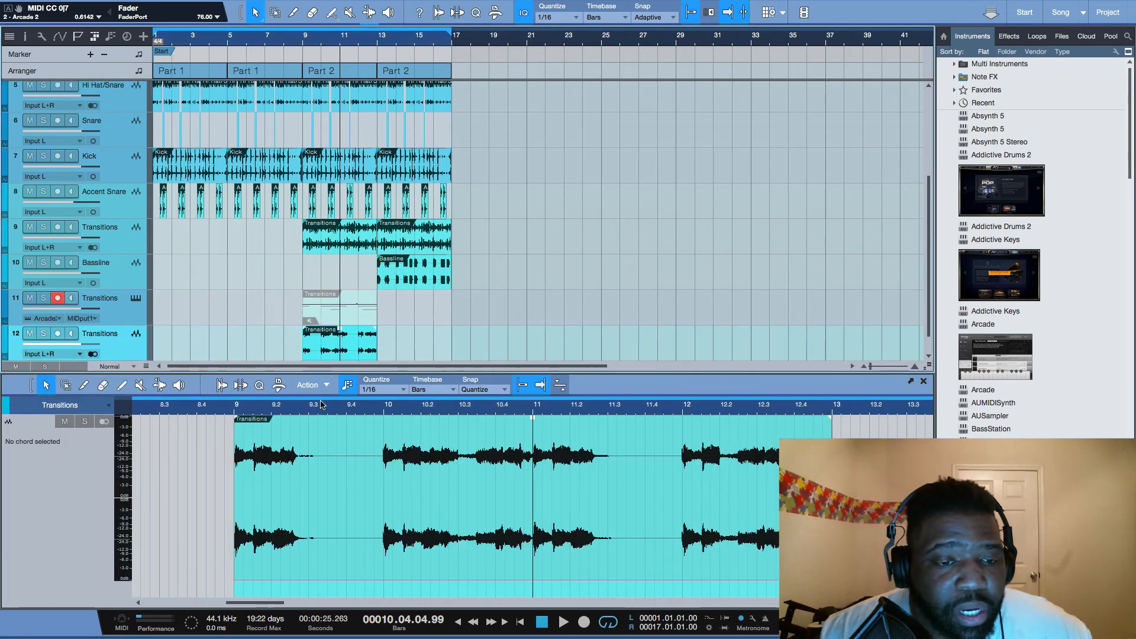
click(329, 309)
key(Delete)
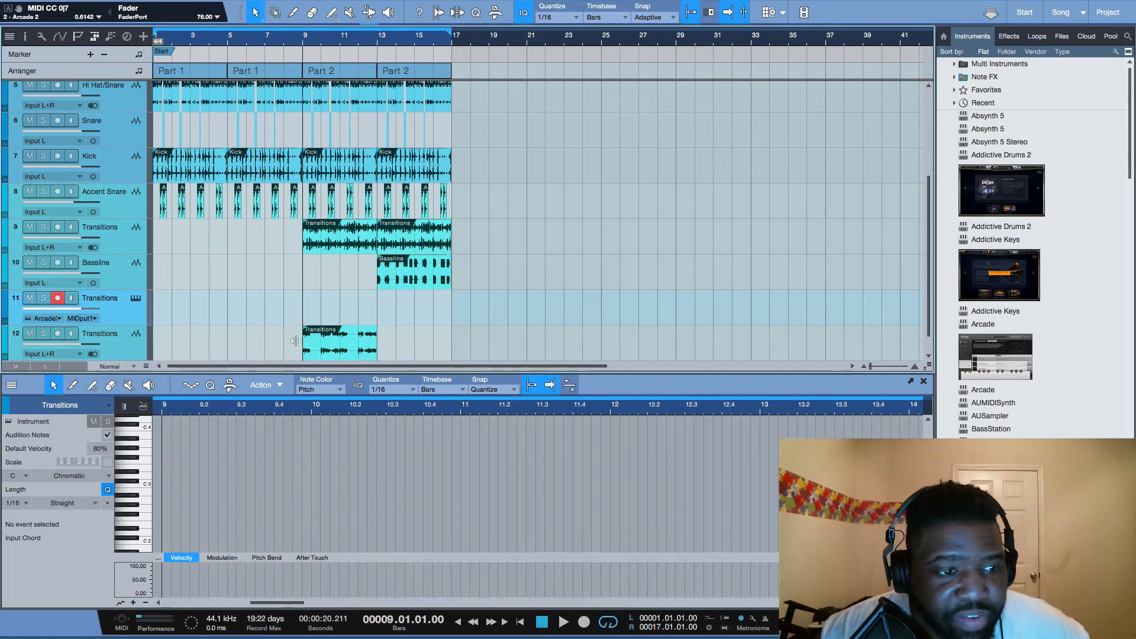
- Move the bounced Transitions audio track above the Transitions instrument track and rename it Guitar
drag(105, 342, 100, 296)
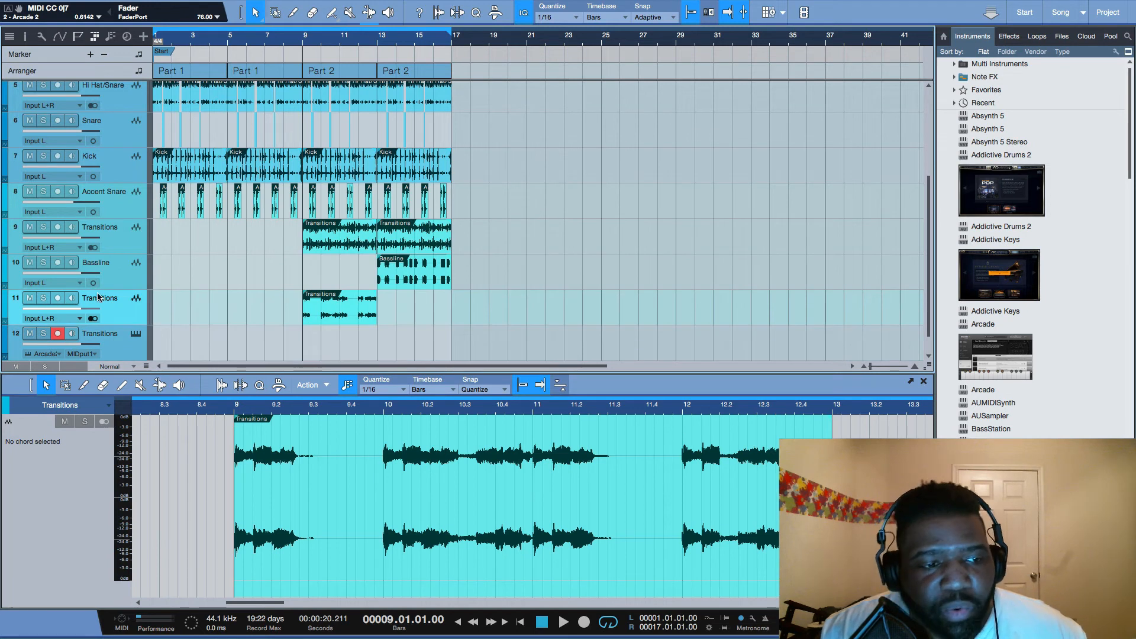
double_click(97, 296)
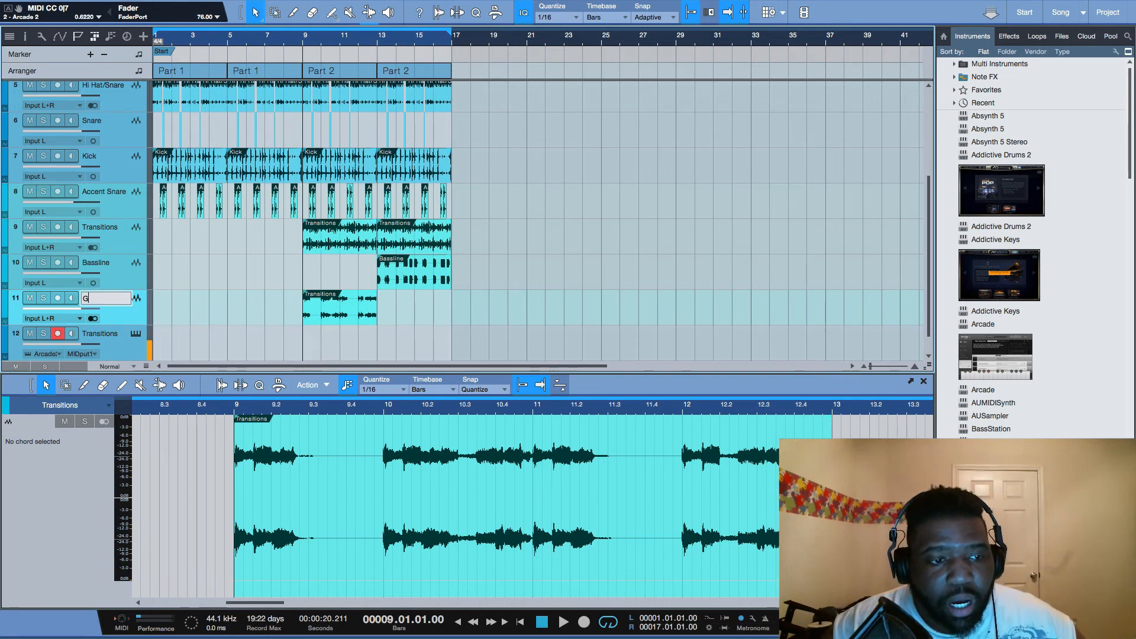
key(Return)
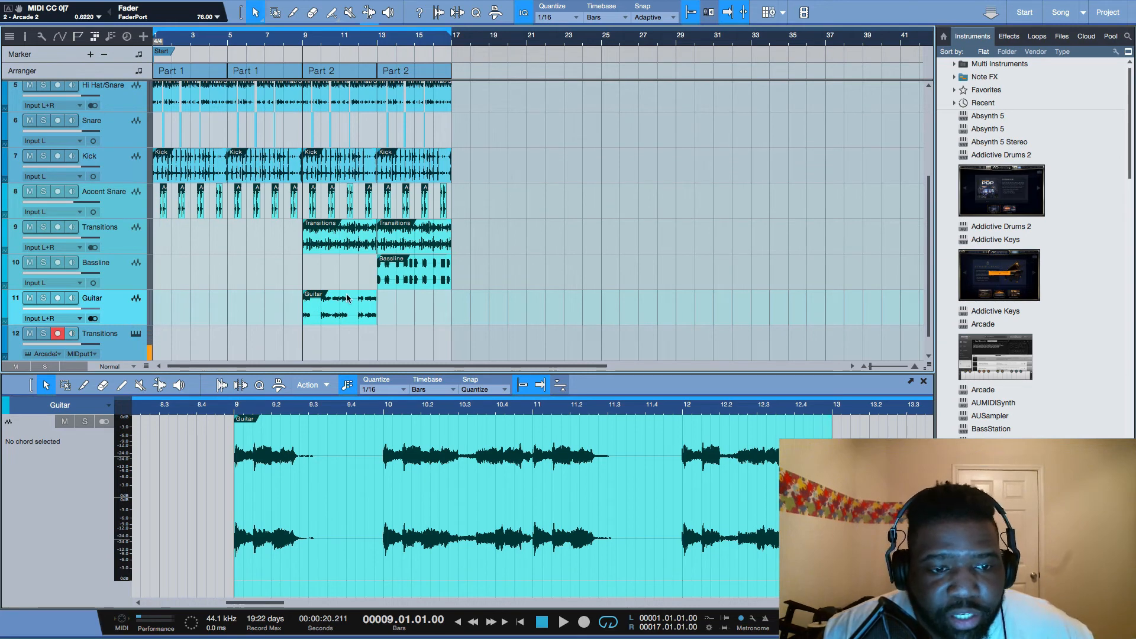
- Raise the Guitar clip's gain and, while playing from bar 8, duplicate the clip to bar 13
drag(347, 298, 342, 291)
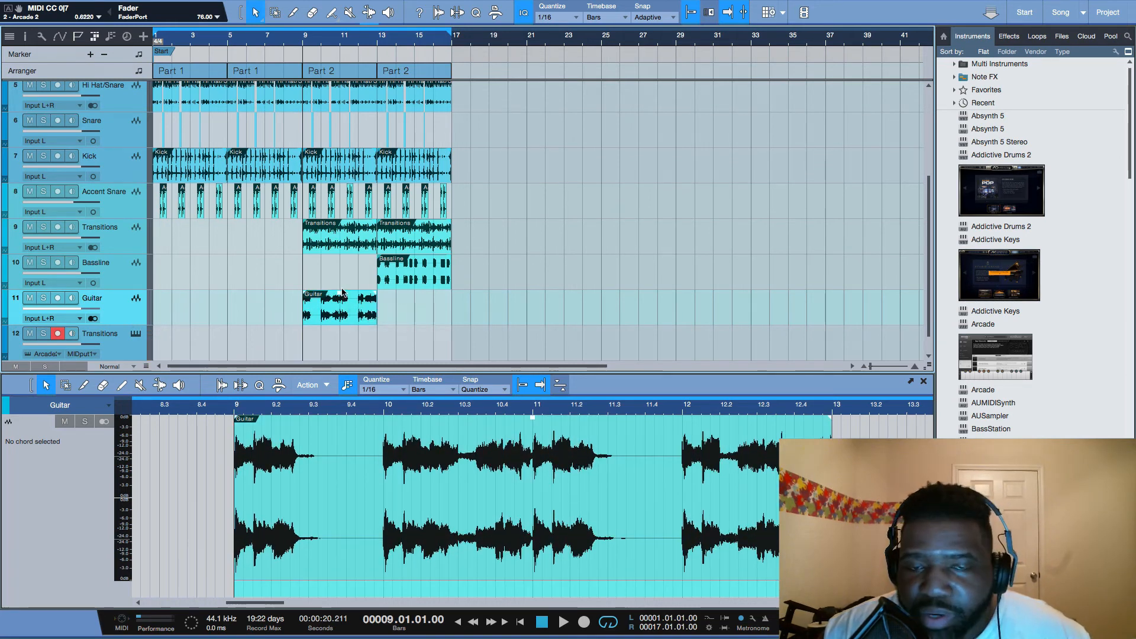
click(284, 45)
key(space)
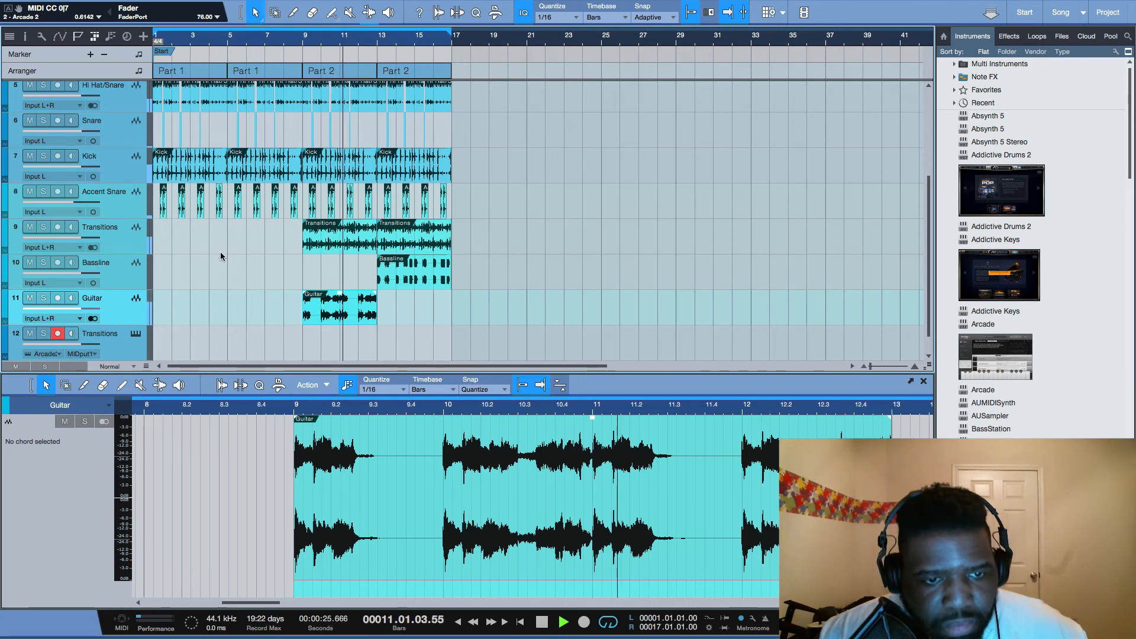
key(d)
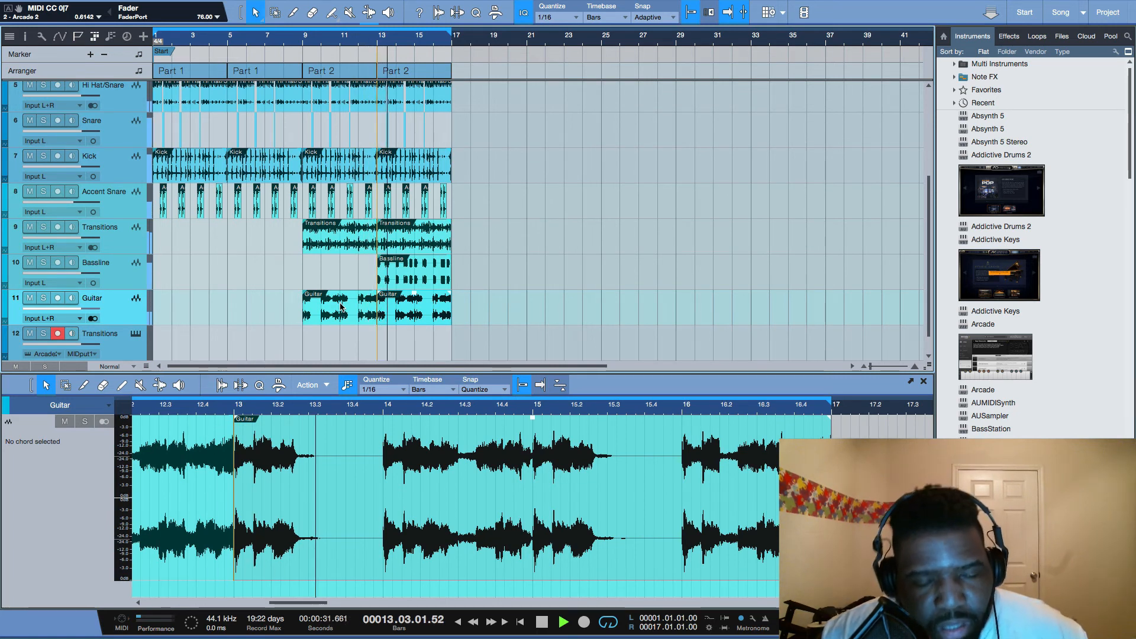
- Audition Arcade's Finally Guitar Arpeggiated Melody 01 loop over the song from bar 13 and close the Arcade window
click(109, 276)
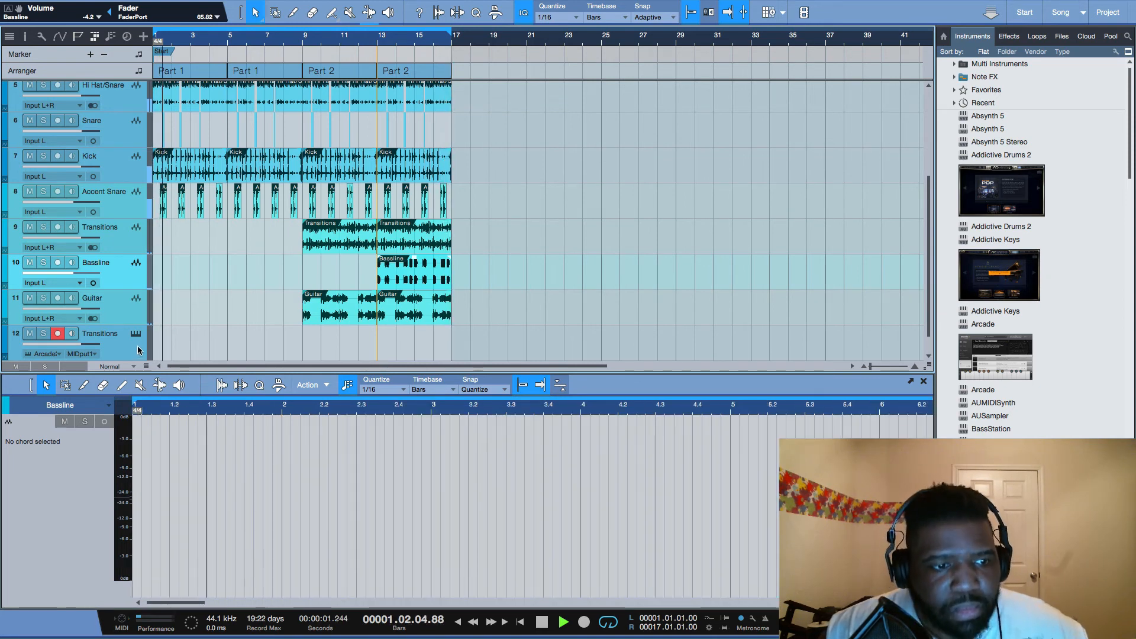
key(space)
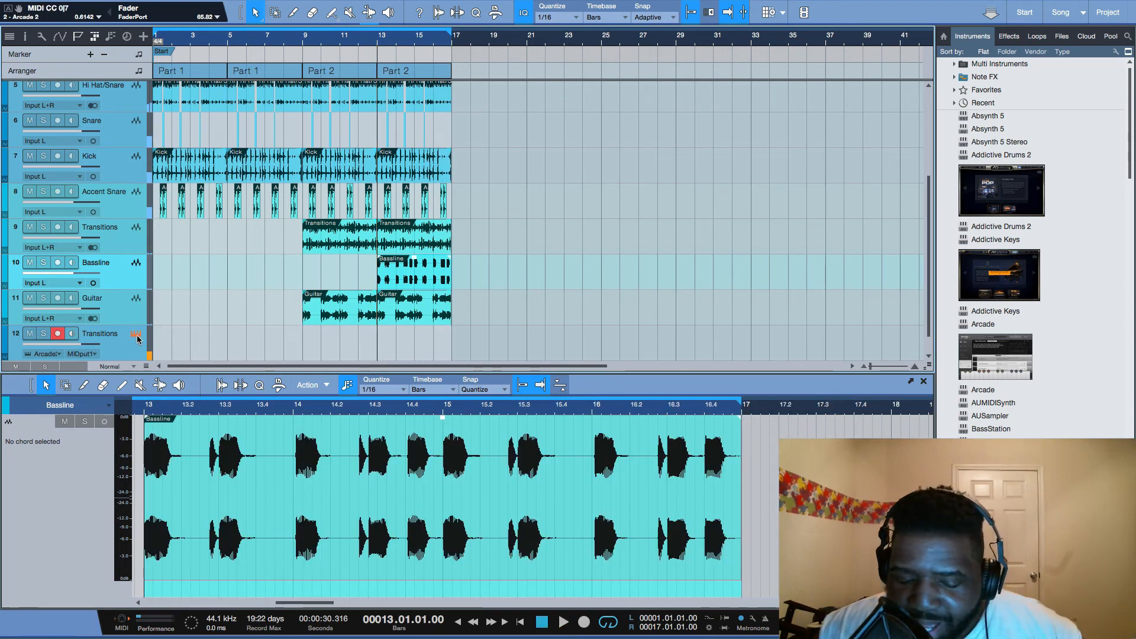
click(136, 338)
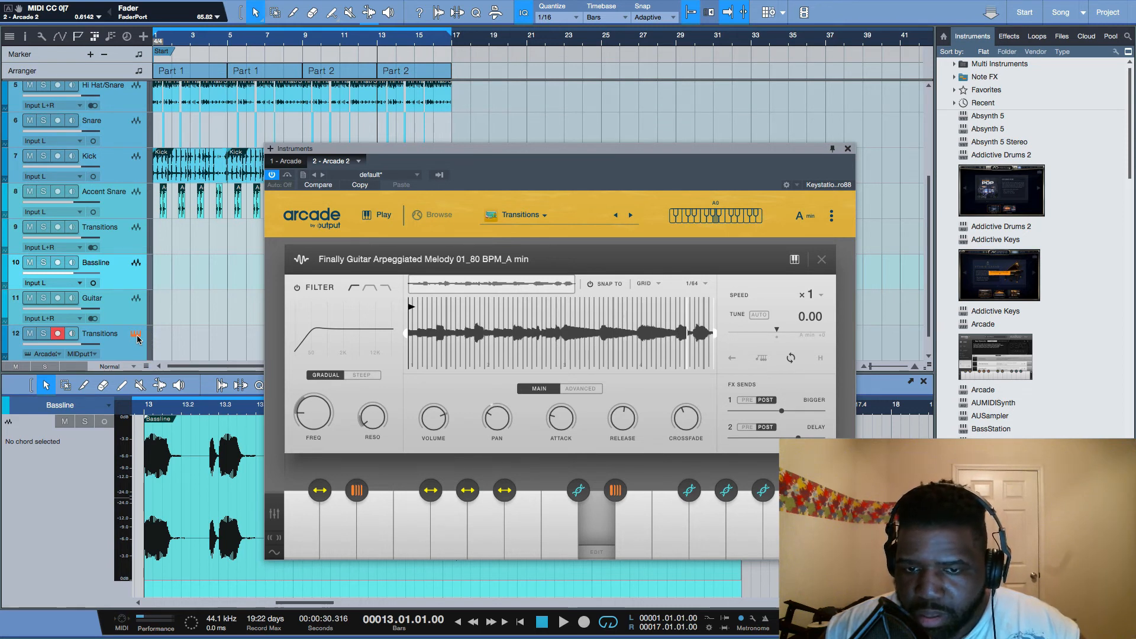
key(space)
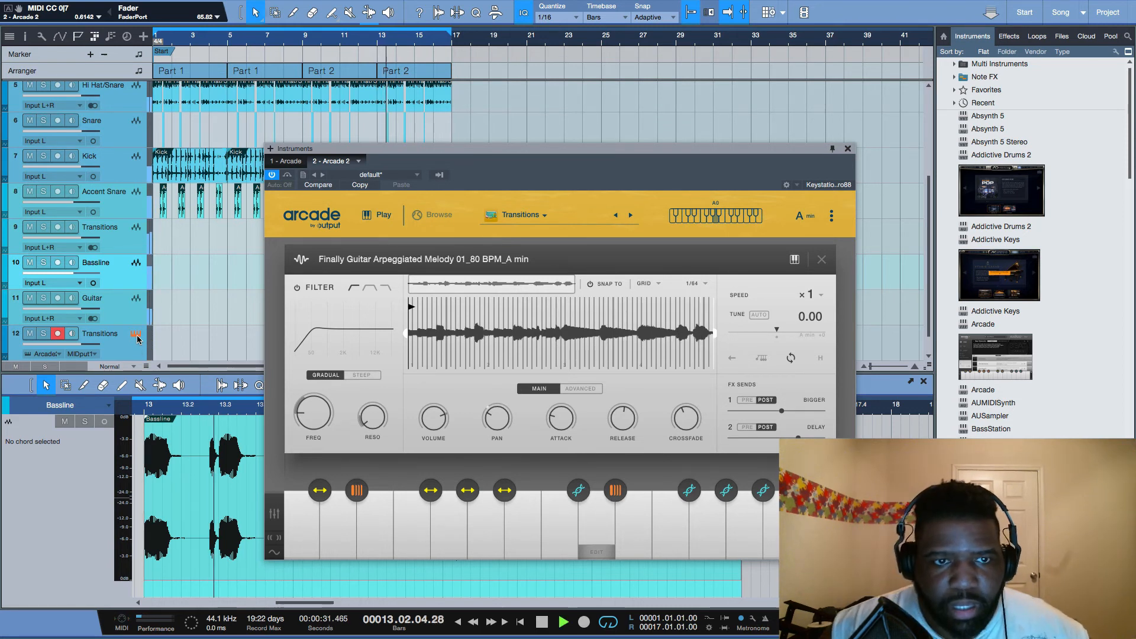
key(space)
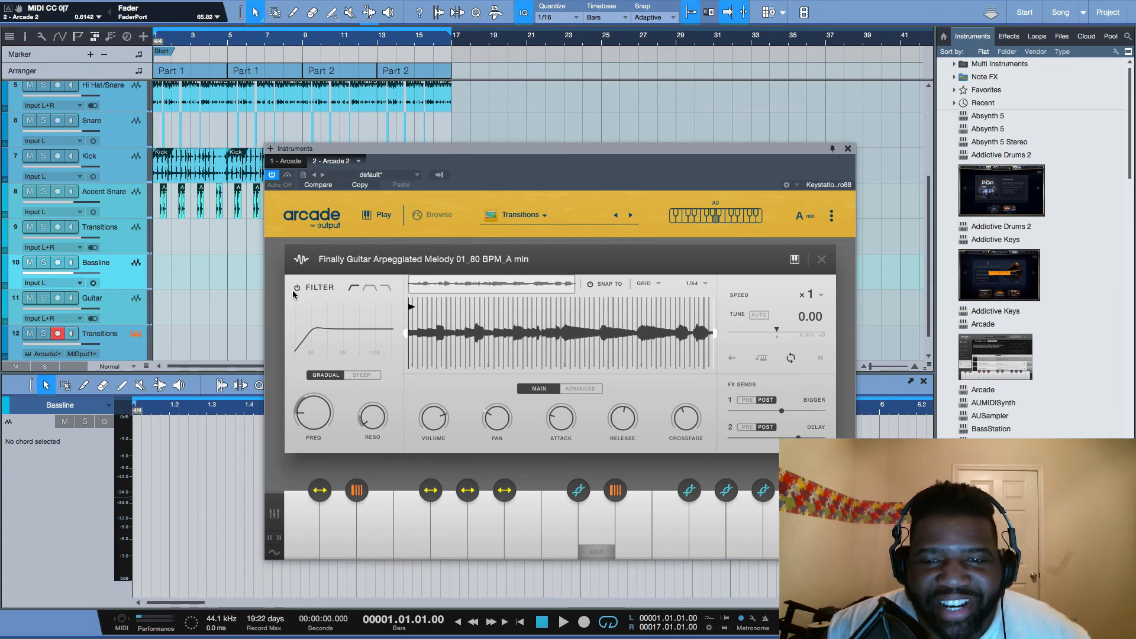
click(847, 149)
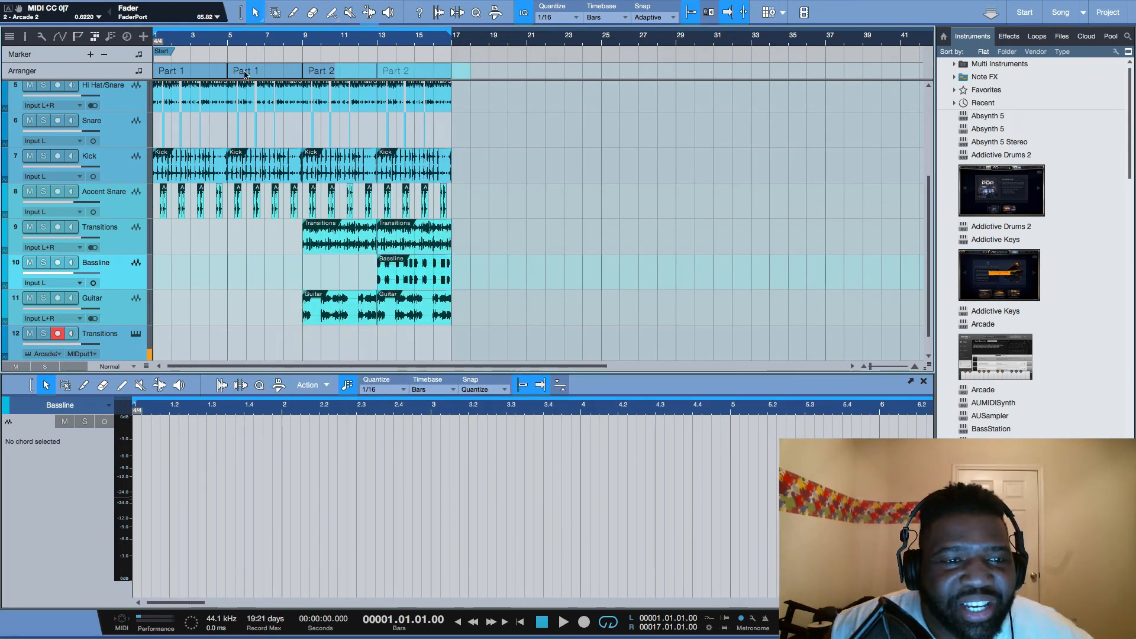
click(174, 72)
drag(173, 71, 249, 73)
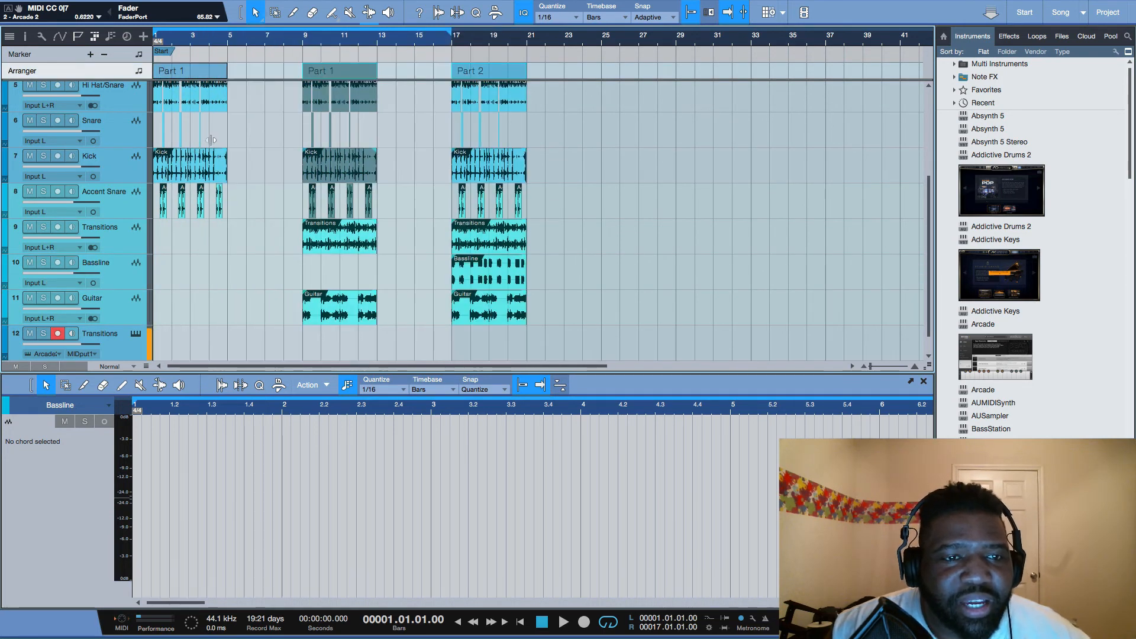
key(ctrl+z)
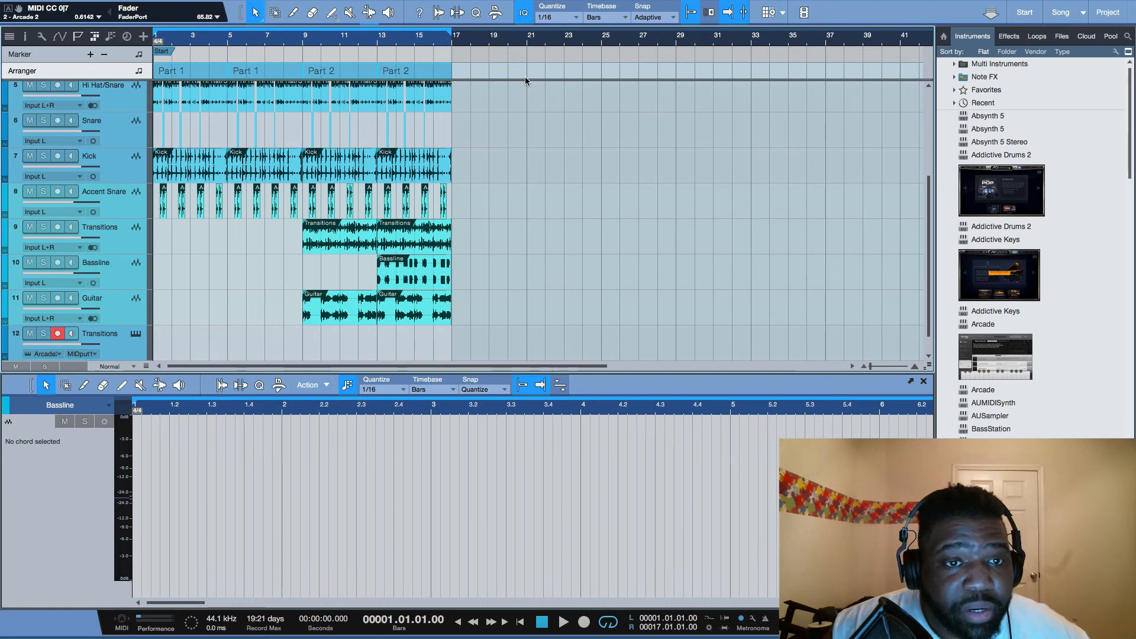
- Shift both Part 2 and both Part 1 arranger sections four bars later so the arrangement starts at bar 5
click(431, 72)
drag(431, 72, 504, 73)
drag(353, 76, 424, 75)
drag(293, 74, 368, 75)
drag(203, 71, 278, 74)
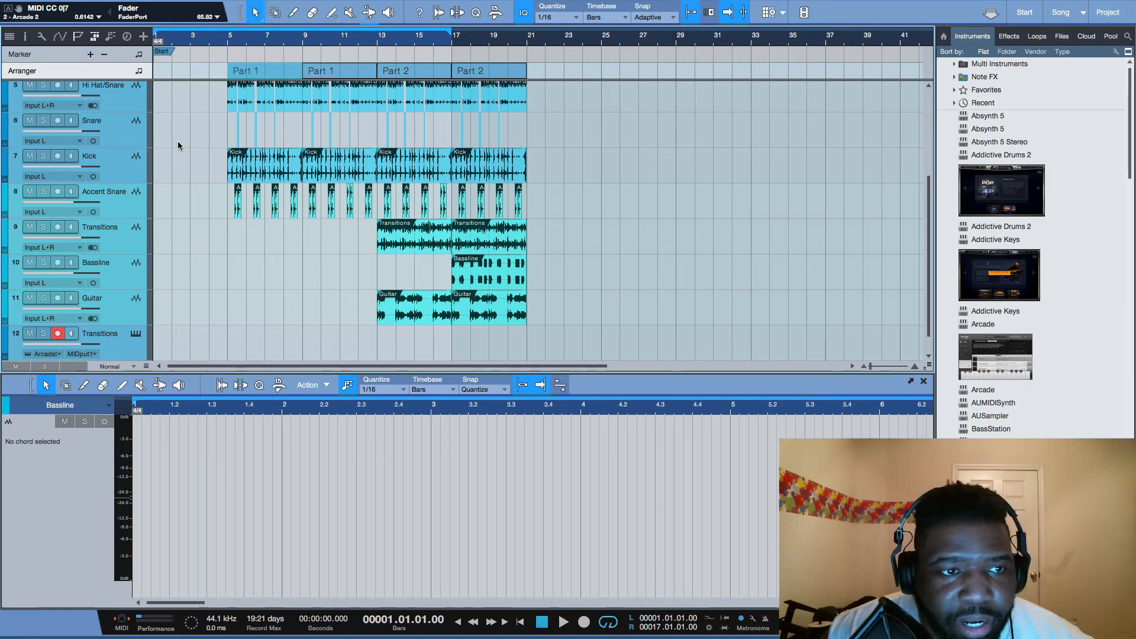
- Record an intro part from bar 1 on the Transitions instrument track and reduce it to one sustained note within bars 1 to 5
key(KP_Multiply)
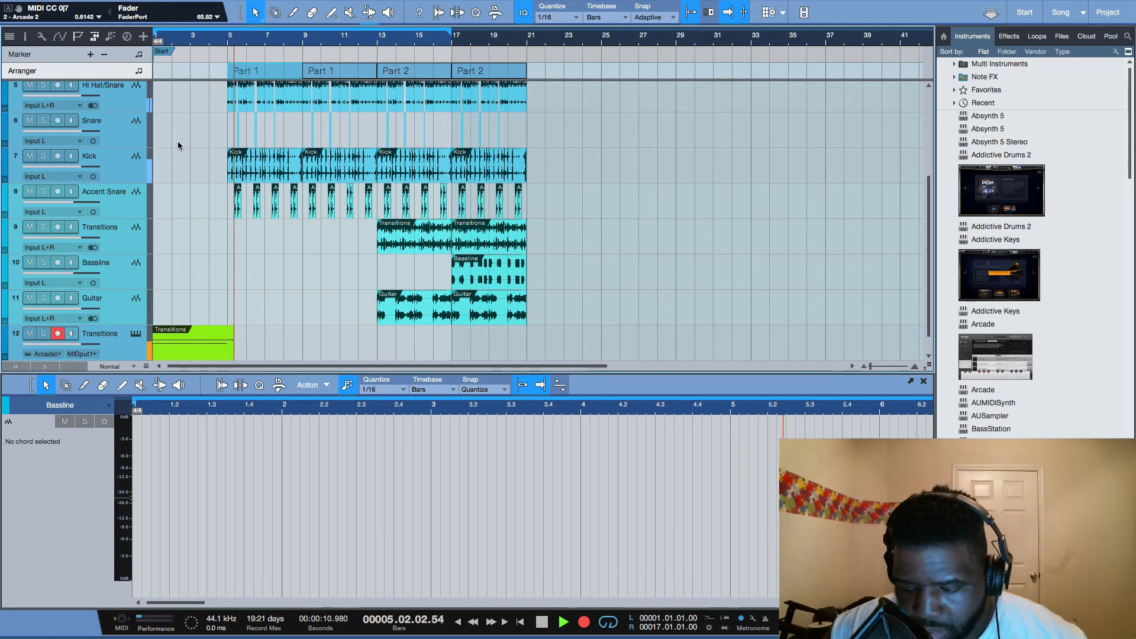
key(space)
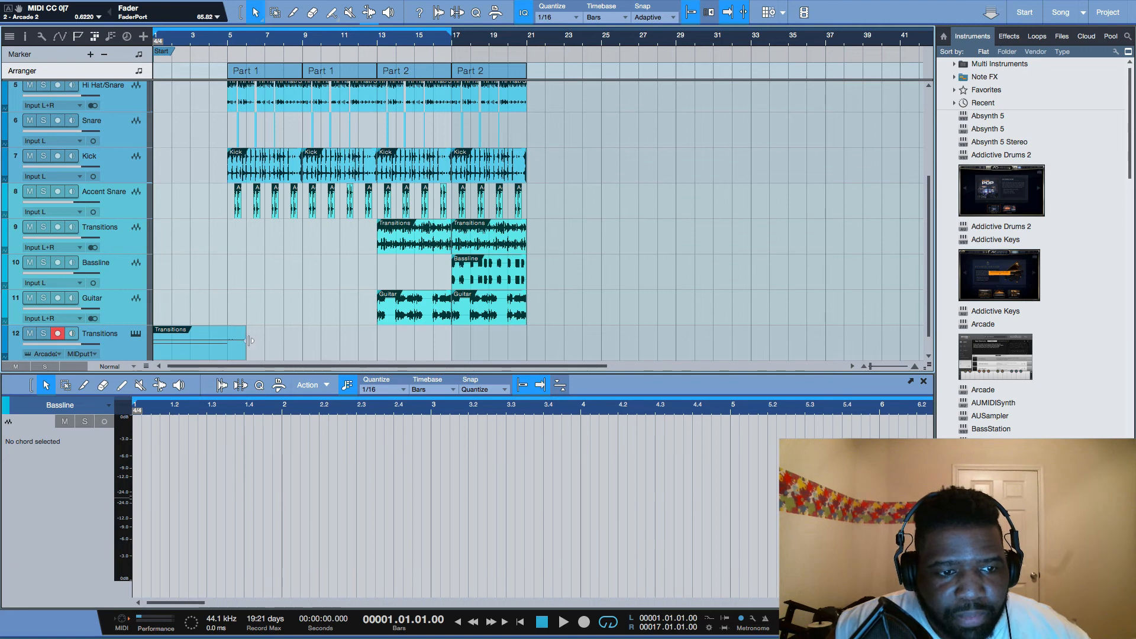
drag(245, 341, 230, 340)
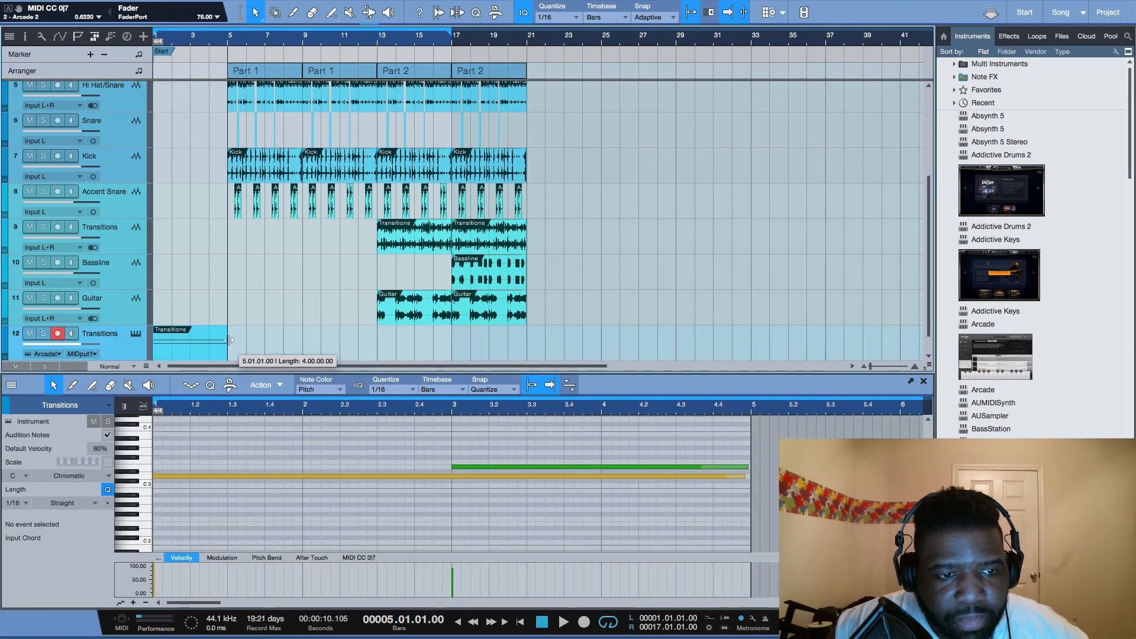
click(462, 467)
key(Delete)
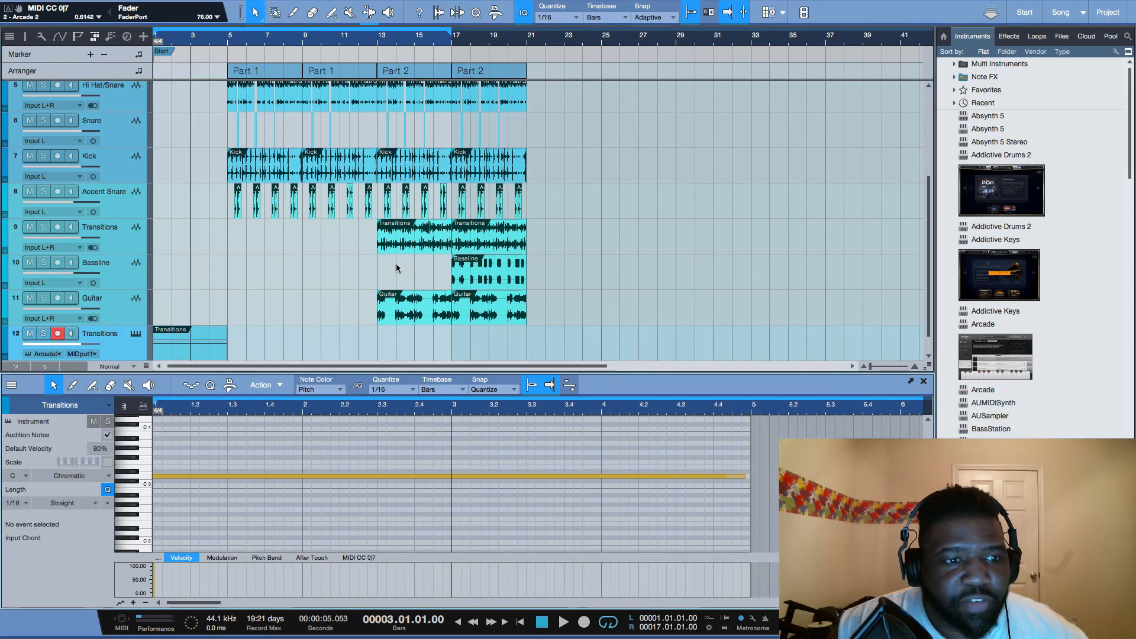
- Delete the Synth clip from the first Part 1 section and, during playback, extend the loop range's end to bar 21
scroll(307, 243, up, 4)
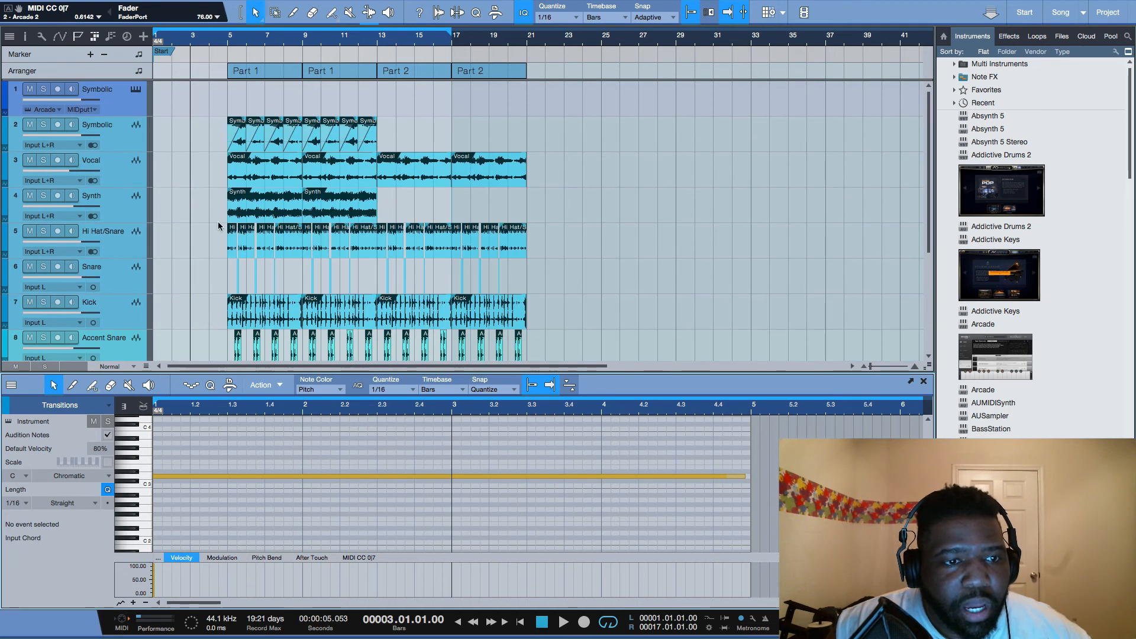
click(249, 204)
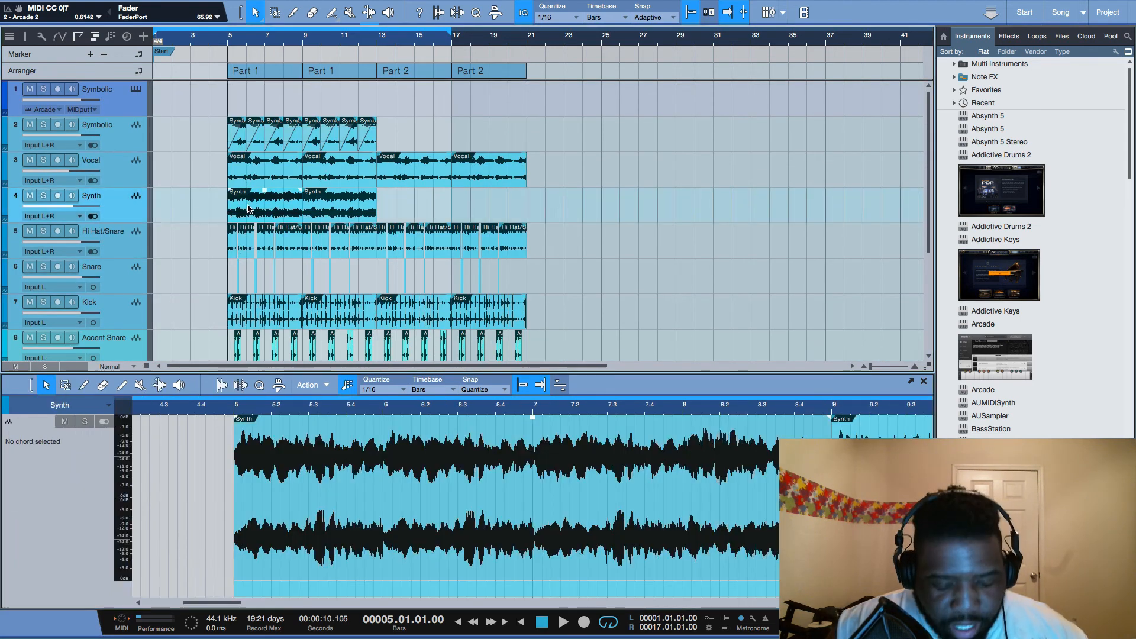
key(Delete)
key(space)
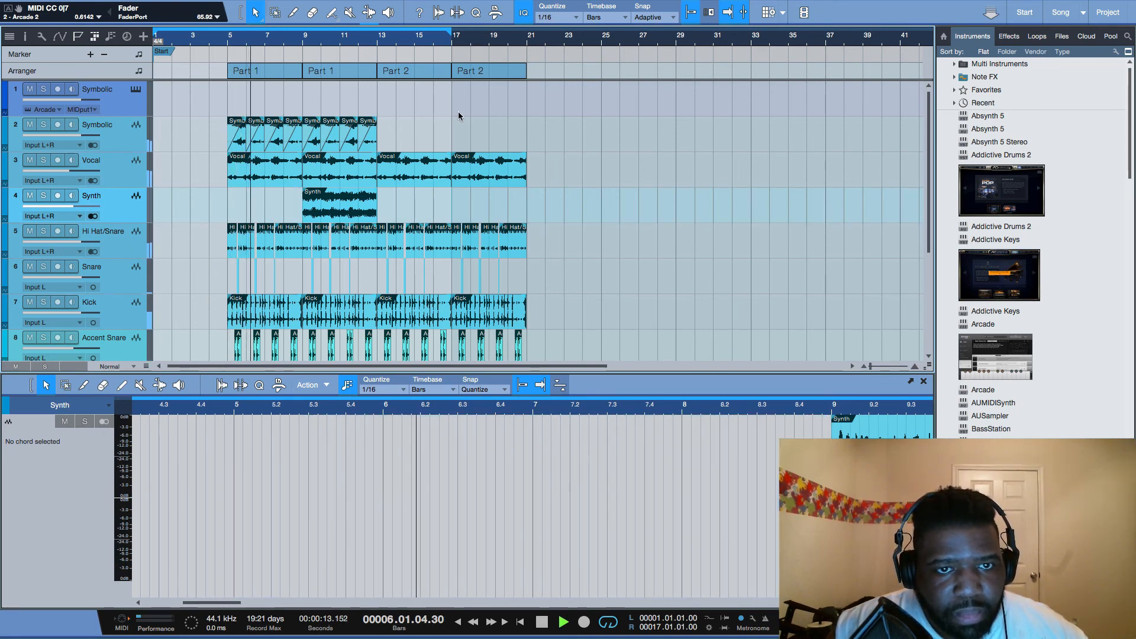
drag(454, 36, 530, 36)
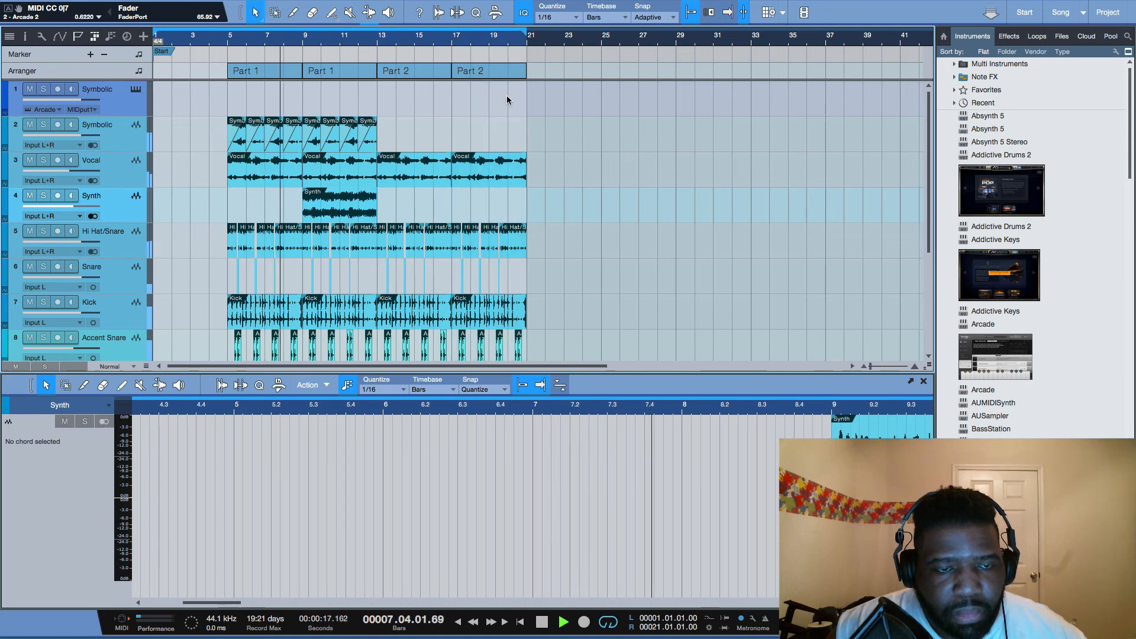
key(space)
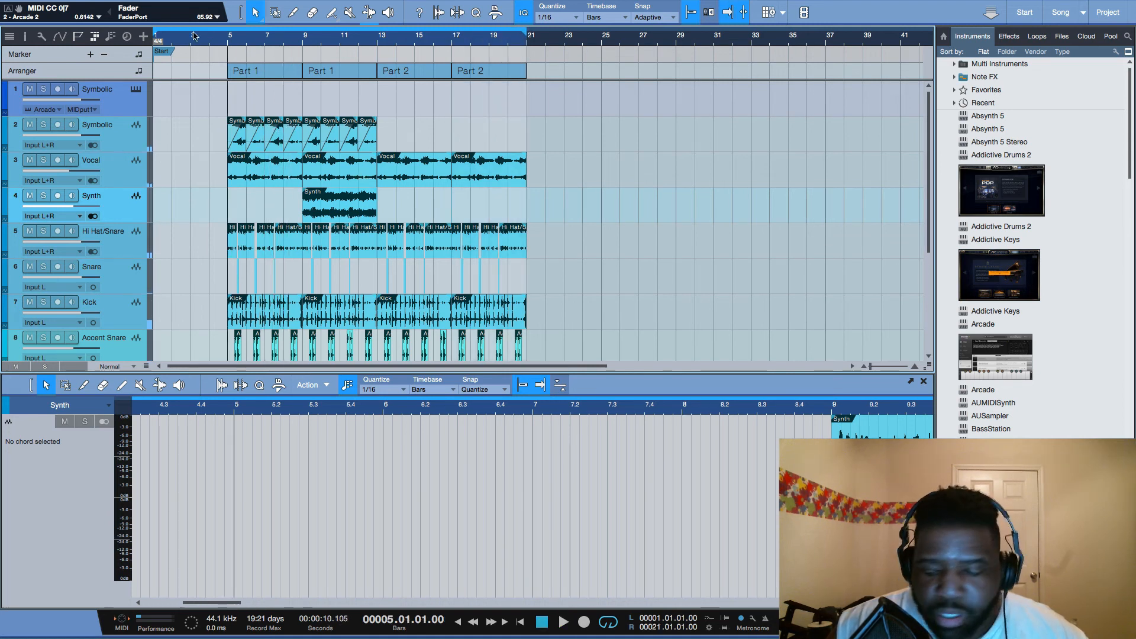
- Play the full arrangement from bar 1 and check the lower tracks
key(comma)
key(space)
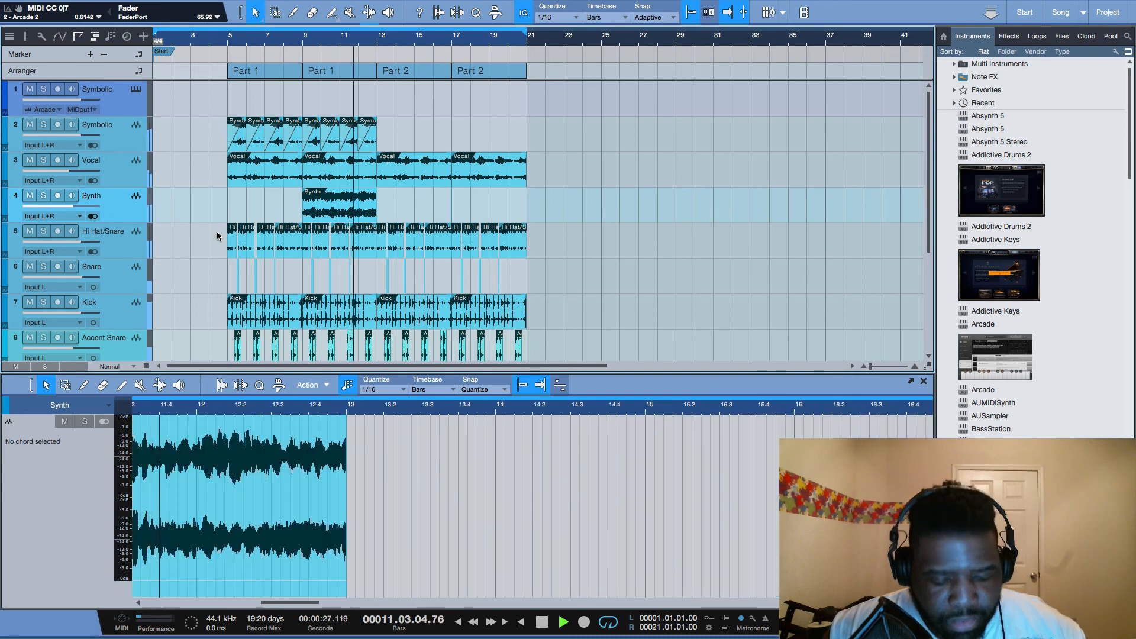
scroll(217, 237, down, 5)
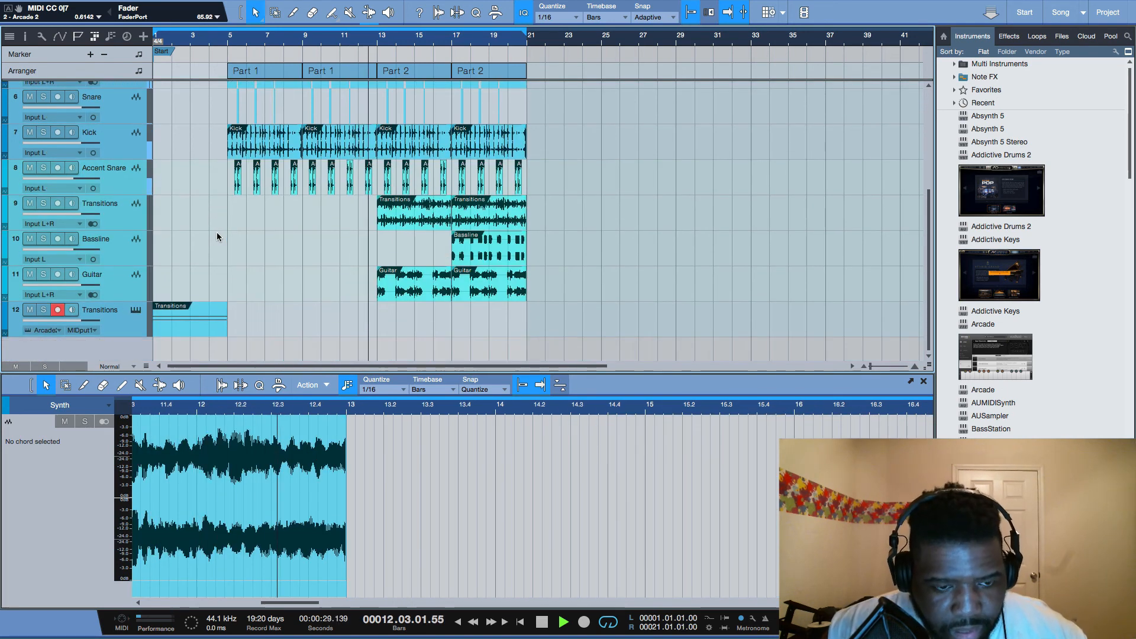
- Reduce the track height to Tiny so all twelve tracks fit in the arrangement, and place the playback cursor at bar 13
key(shift+w)
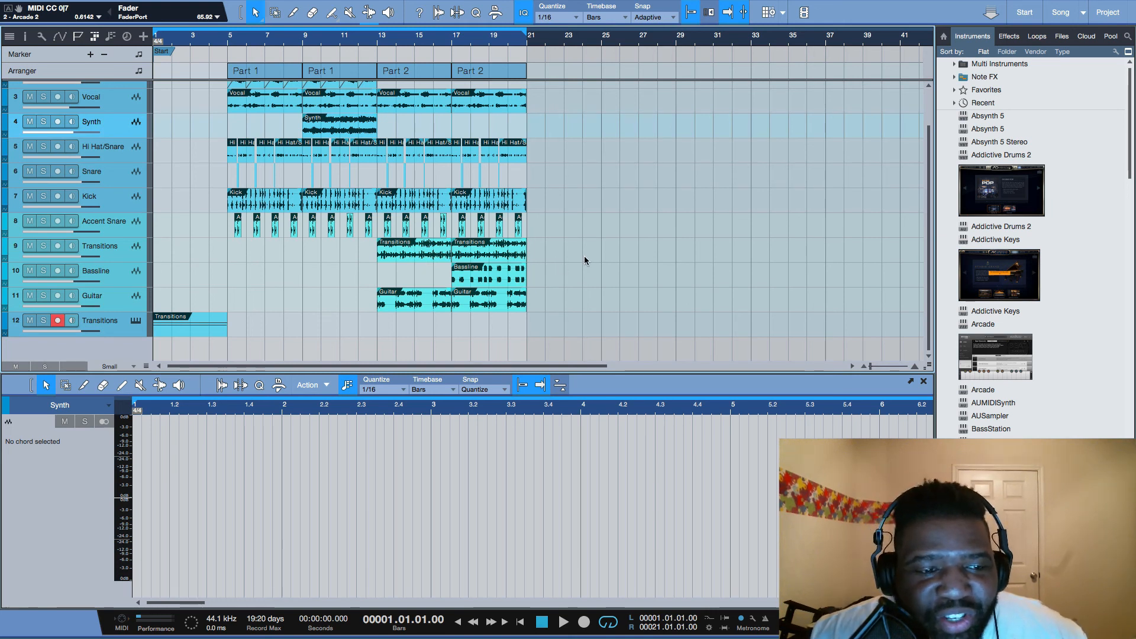
scroll(584, 258, up, 2)
scroll(584, 258, up, 1)
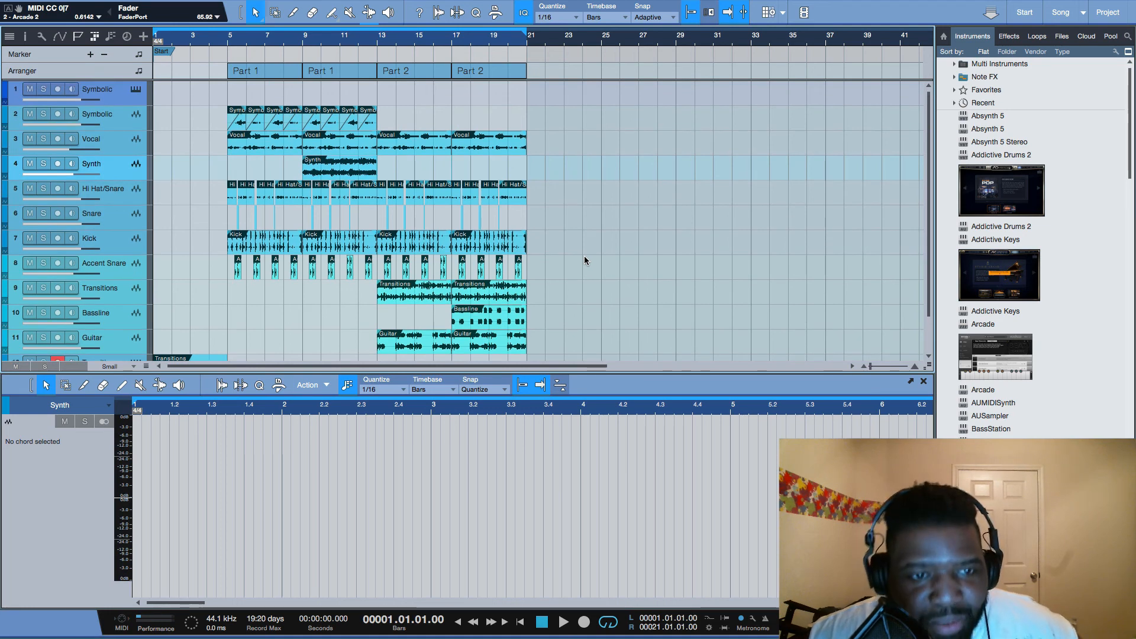
key(shift+w)
click(379, 45)
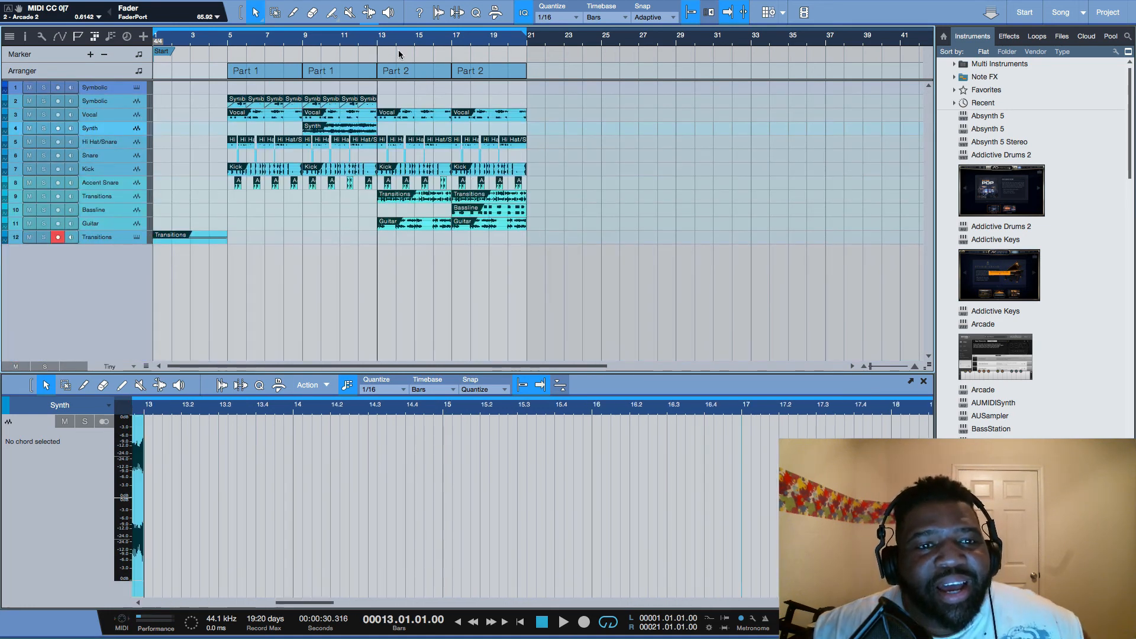